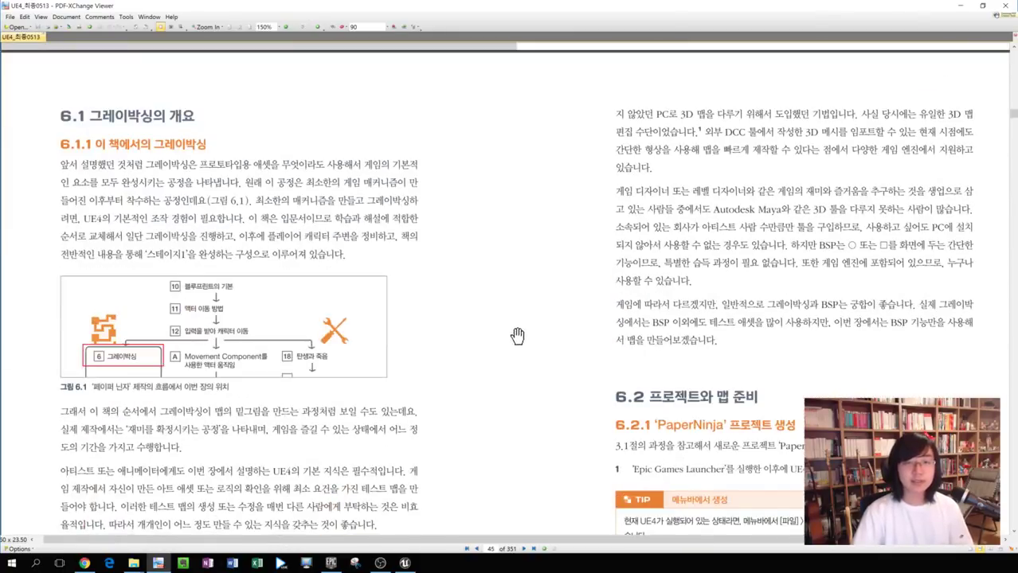
Arrange the PDF book and the Epic Games Launcher side by side on the screen.
{"action": "scroll", "coordinate": [621, 333], "scroll_direction": "up", "scroll_amount": 5}
{"action": "scroll", "coordinate": [621, 326], "scroll_direction": "down", "scroll_amount": 5}
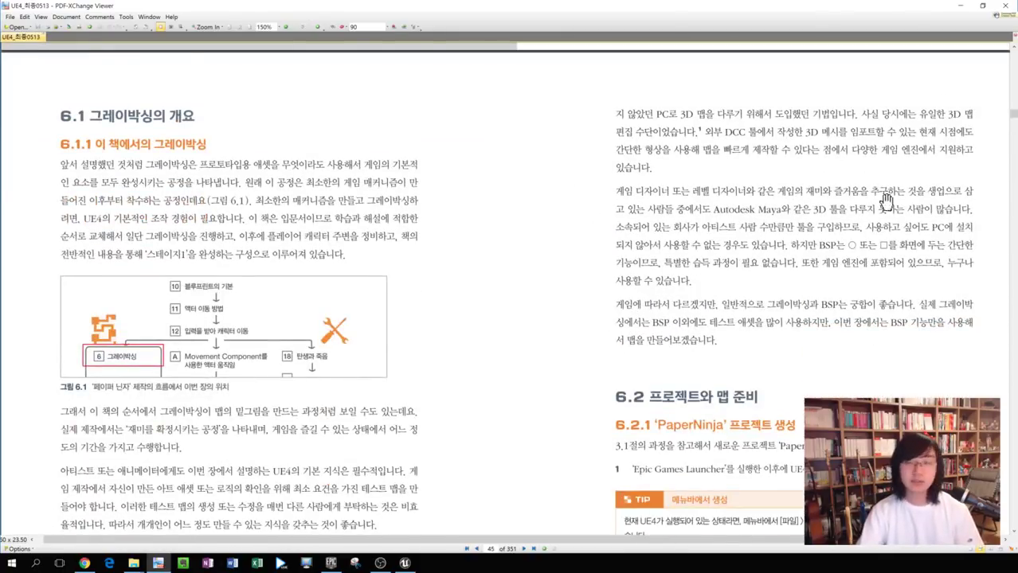
{"action": "scroll", "coordinate": [856, 204], "scroll_direction": "up", "scroll_amount": 2}
{"action": "scroll", "coordinate": [653, 309], "scroll_direction": "up", "scroll_amount": 1}
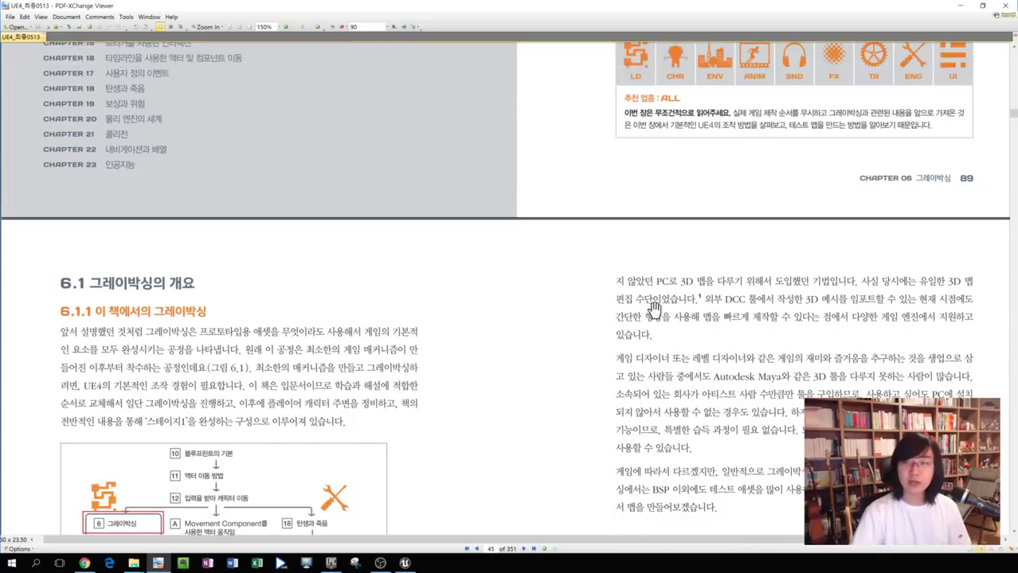
{"action": "scroll", "coordinate": [633, 321], "scroll_direction": "down", "scroll_amount": 1}
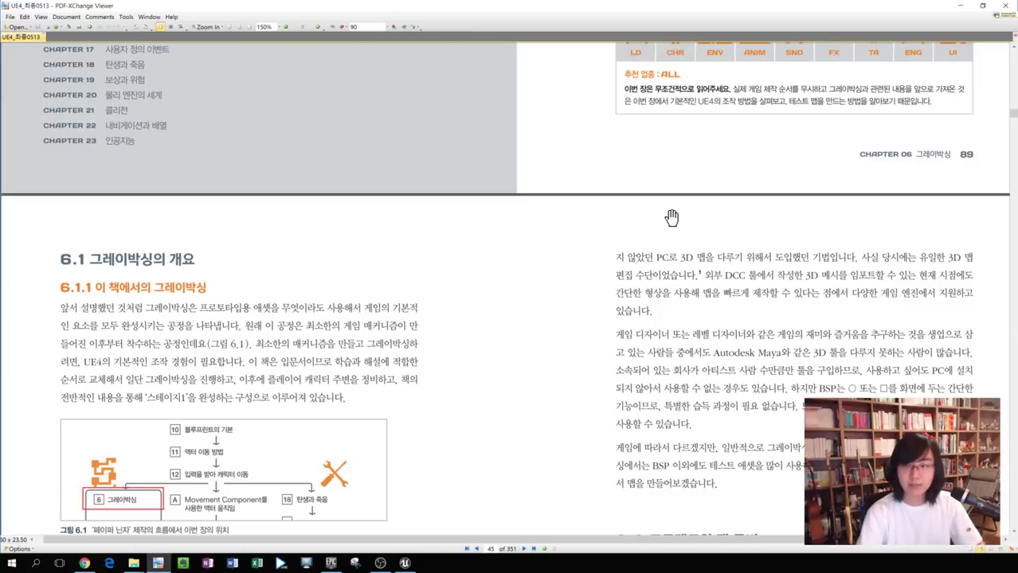
{"action": "key", "text": "super+Left"}
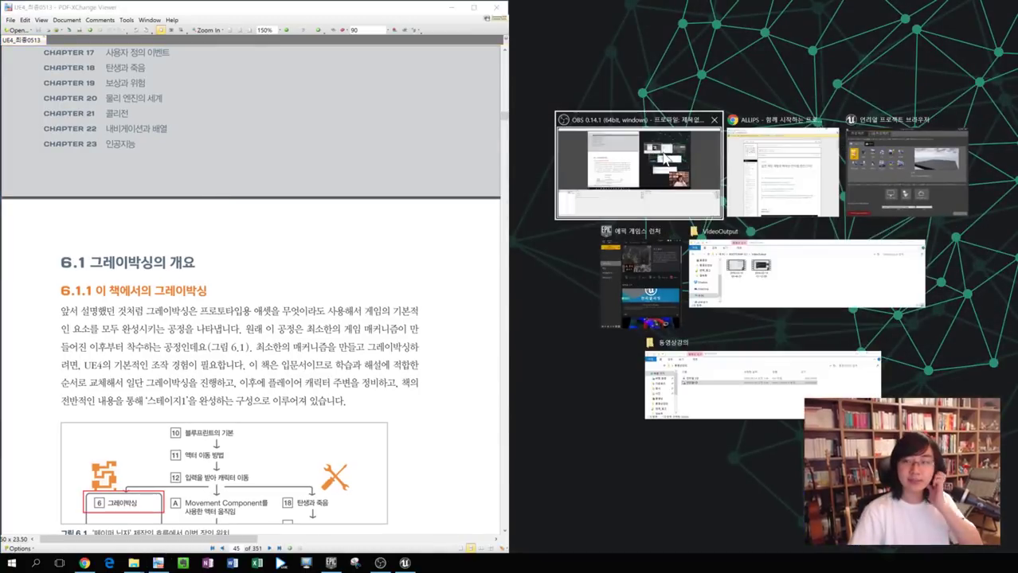
{"action": "key", "text": "Down"}
{"action": "key", "text": "Return"}
Following section 6.2.1 of the book, create a blank Blueprint project named PaperNinja in the Unreal Project Browser.
{"action": "scroll", "coordinate": [263, 423], "scroll_direction": "down", "scroll_amount": 10}
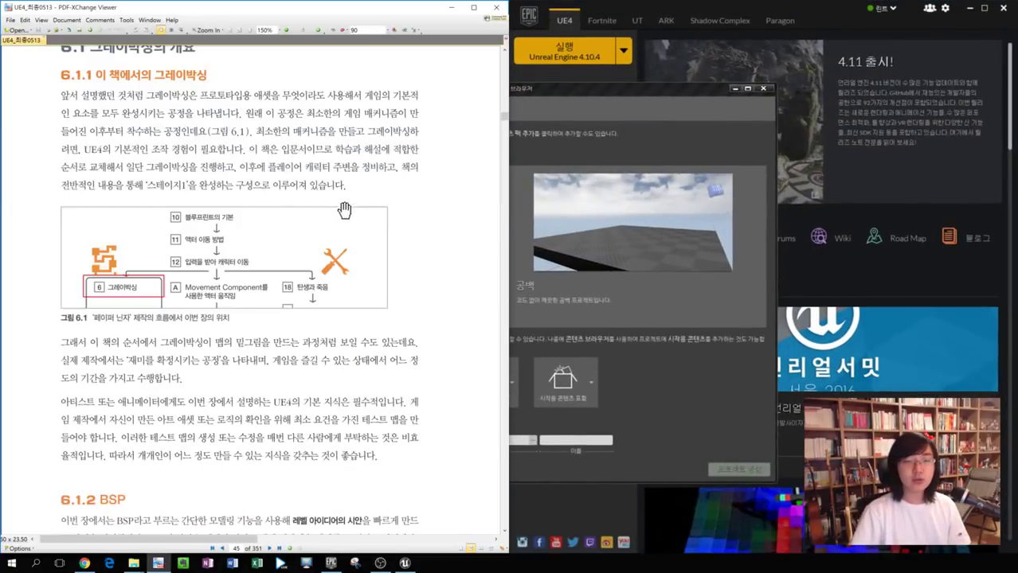
{"action": "scroll", "coordinate": [352, 523], "scroll_direction": "up", "scroll_amount": 15}
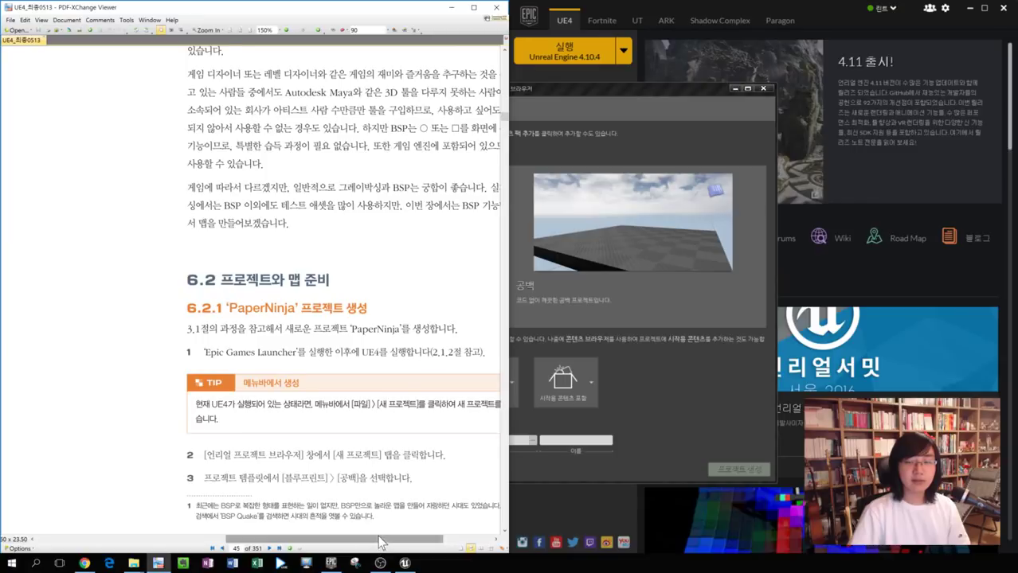
{"action": "left_click_drag", "start_coordinate": [378, 539], "coordinate": [425, 538]}
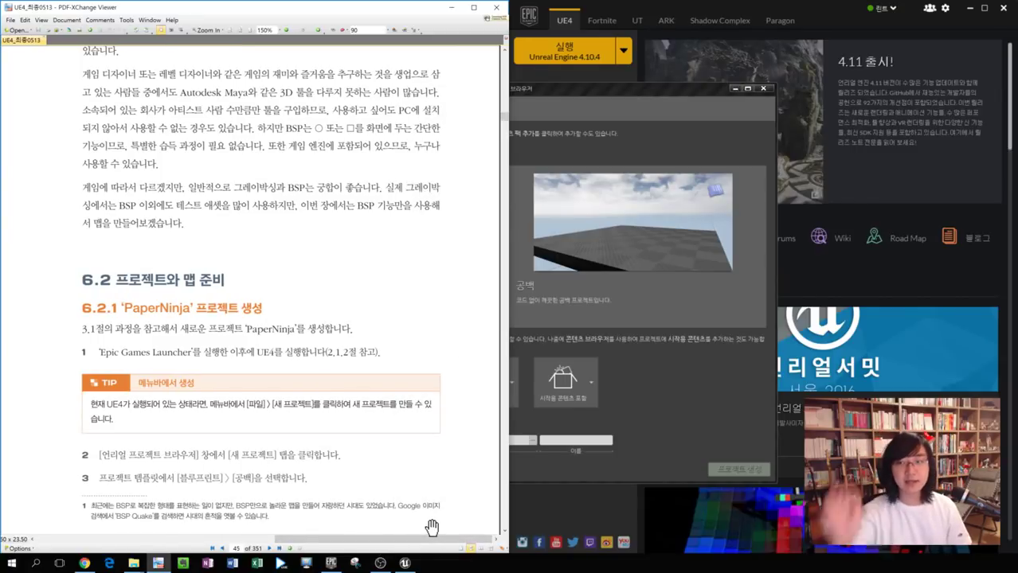
{"action": "left_click", "coordinate": [545, 93]}
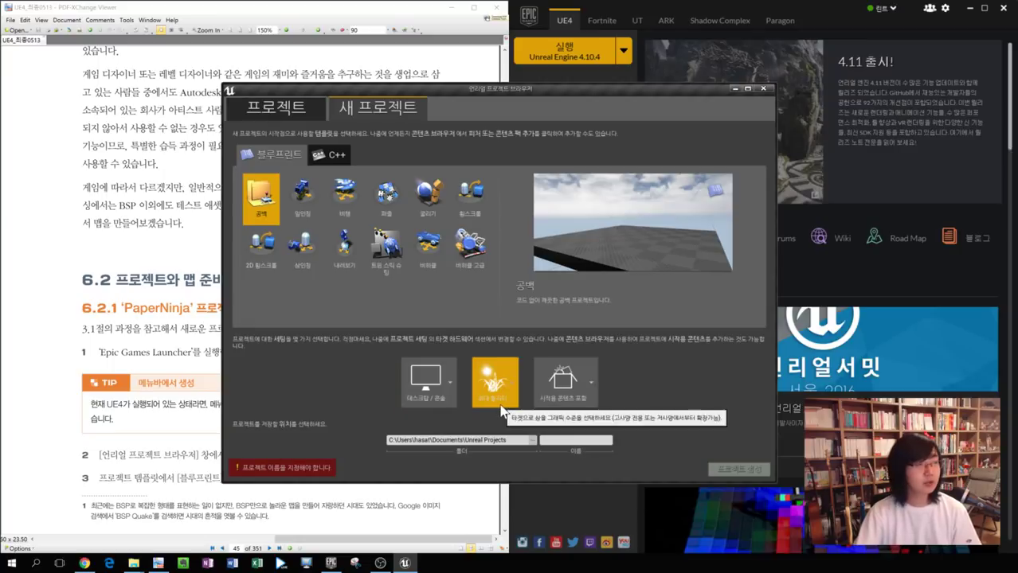
{"action": "left_click", "coordinate": [607, 442]}
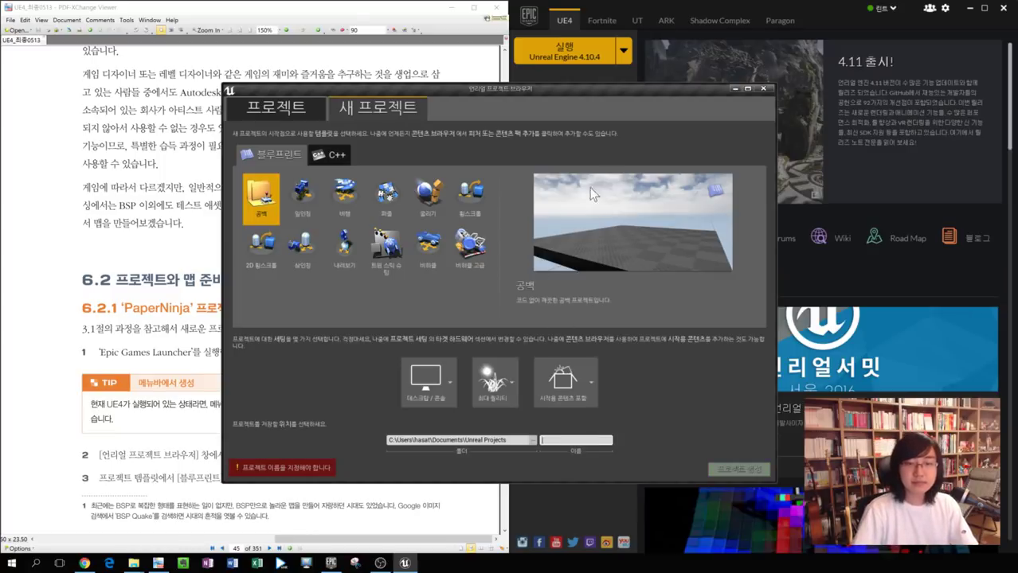
{"action": "type", "text": "PaperNinja"}
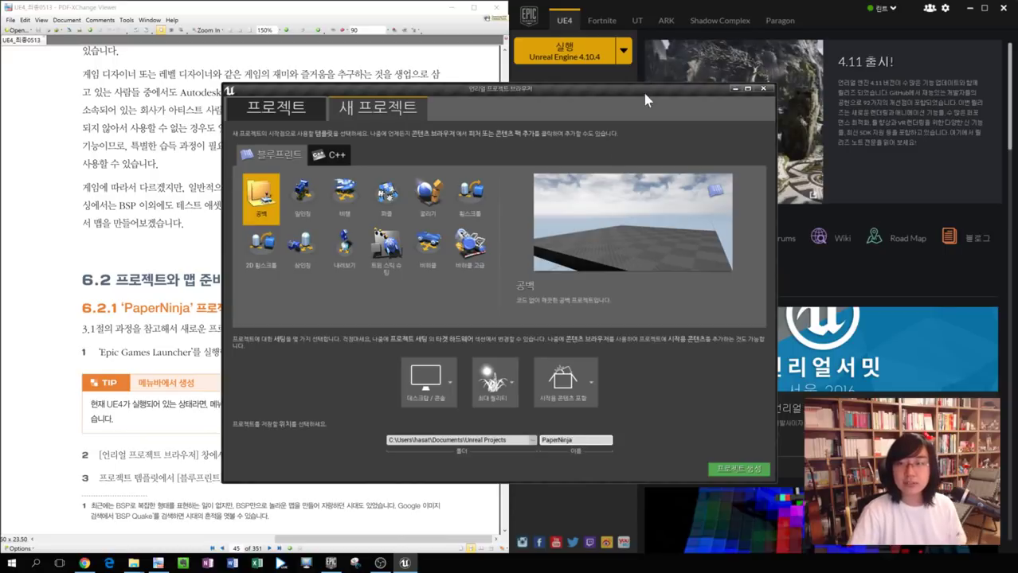
{"action": "left_click_drag", "start_coordinate": [642, 89], "coordinate": [709, 66]}
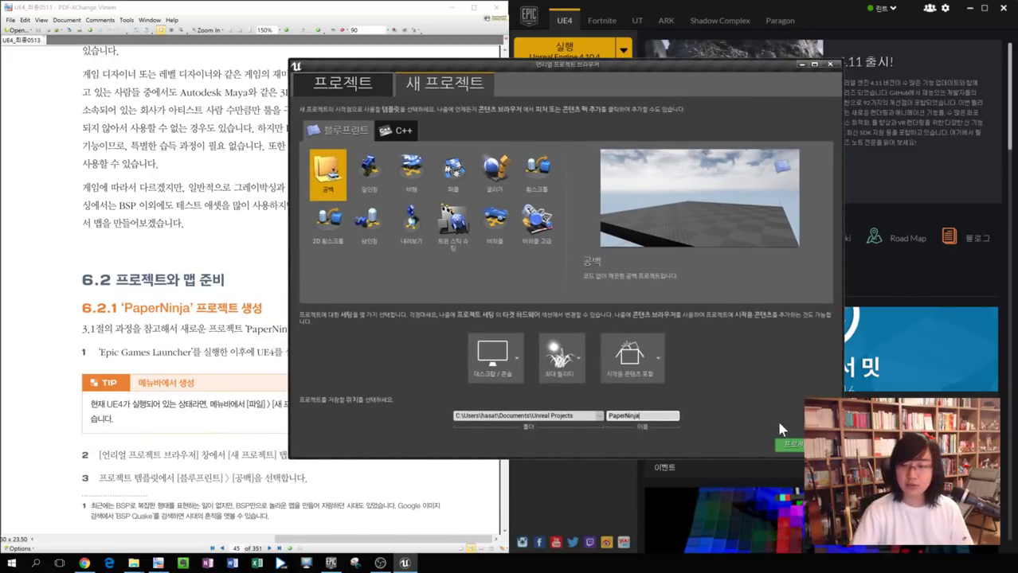
{"action": "left_click", "coordinate": [788, 444]}
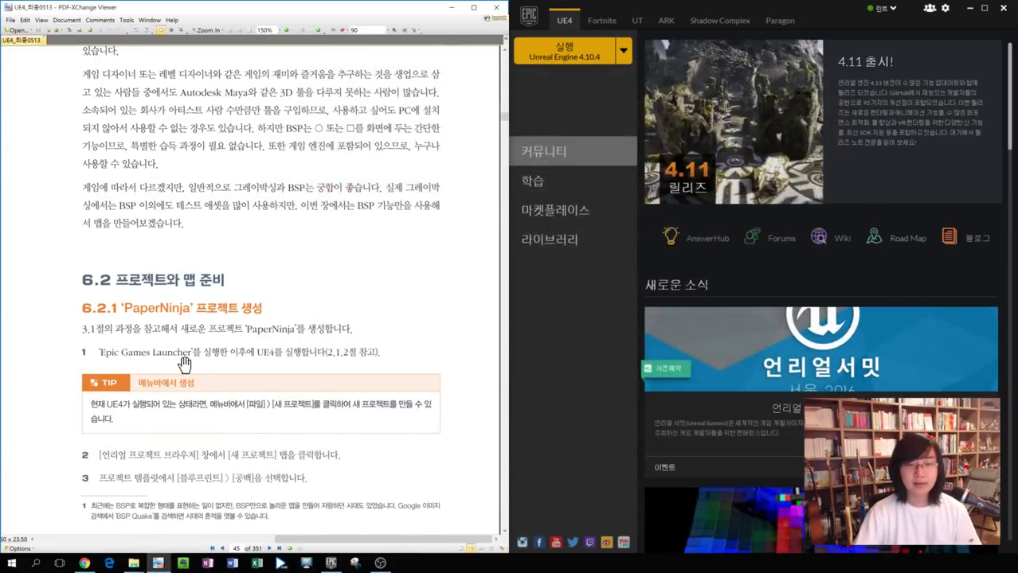
Bring section 6.2.2 of the book into view and place the PaperNinja editor window beside it with a taller Content Browser.
{"action": "scroll", "coordinate": [184, 364], "scroll_direction": "down", "scroll_amount": 10}
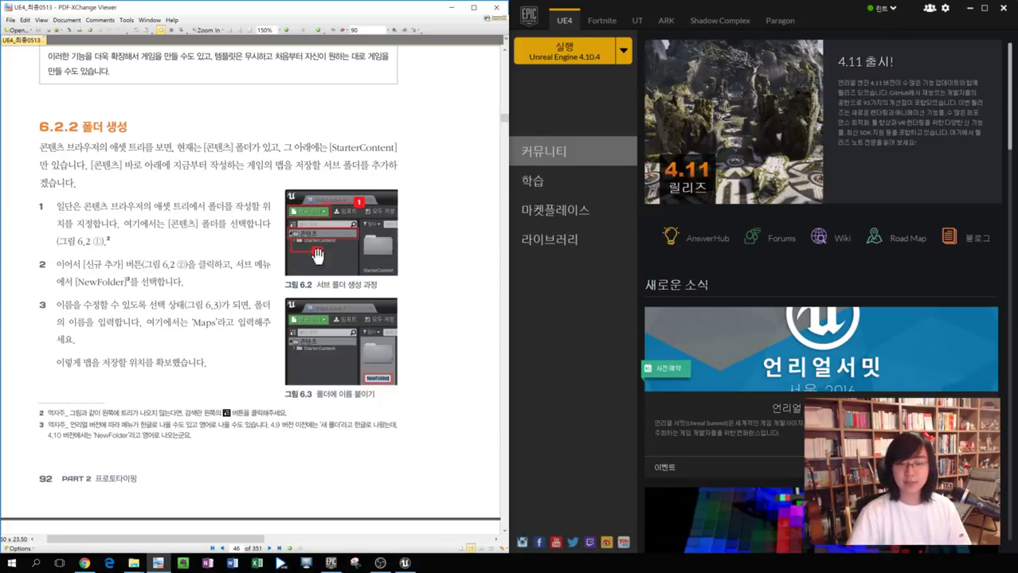
{"action": "key", "text": "alt+Tab"}
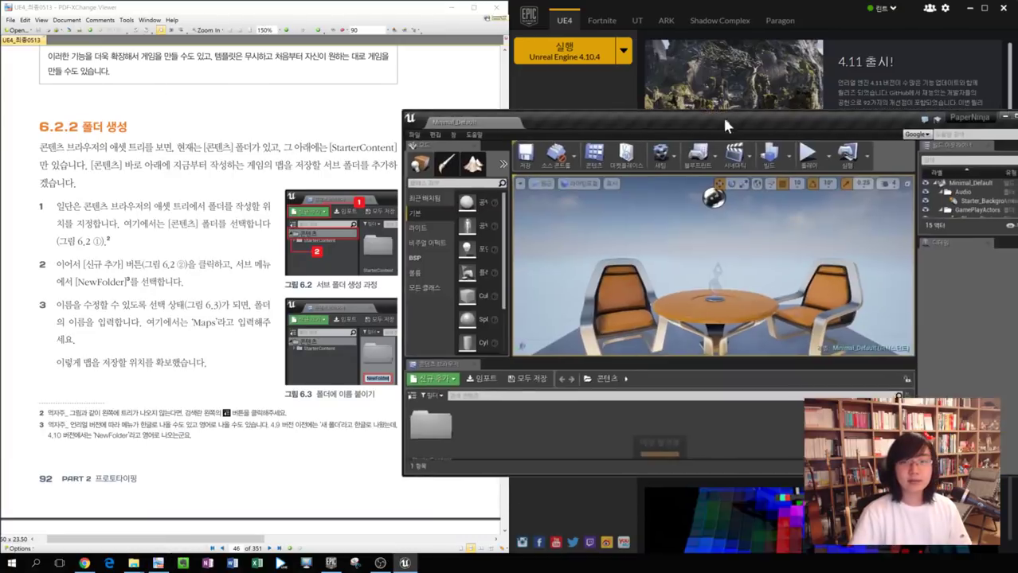
{"action": "left_click_drag", "start_coordinate": [721, 114], "coordinate": [658, 95]}
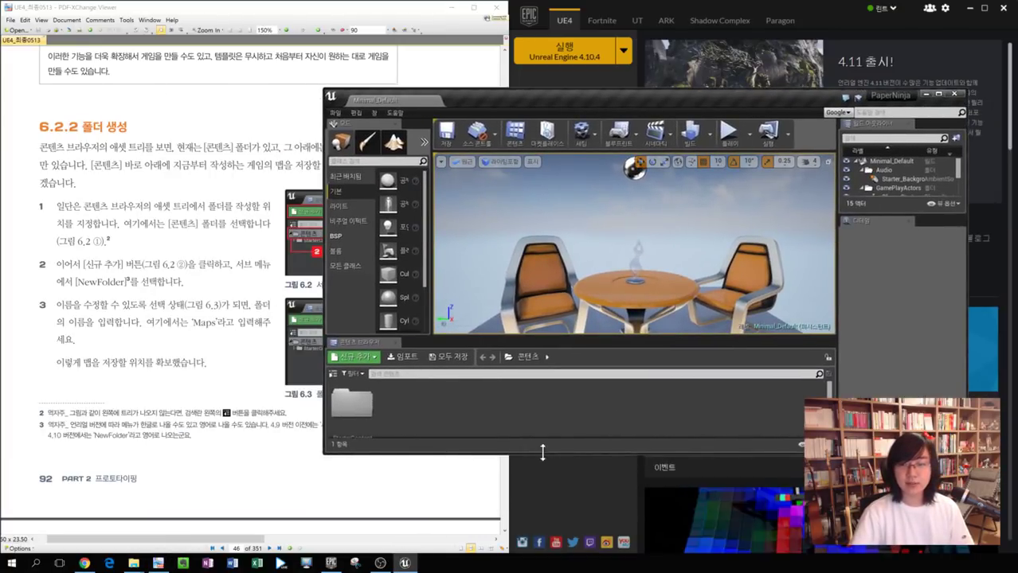
{"action": "left_click_drag", "start_coordinate": [548, 337], "coordinate": [548, 272]}
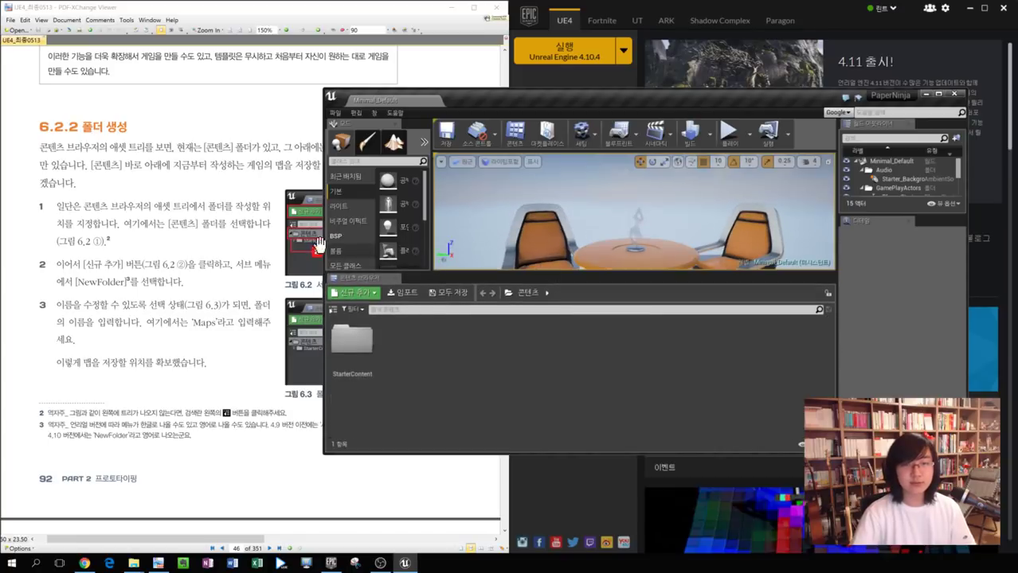
{"action": "left_click", "coordinate": [259, 255]}
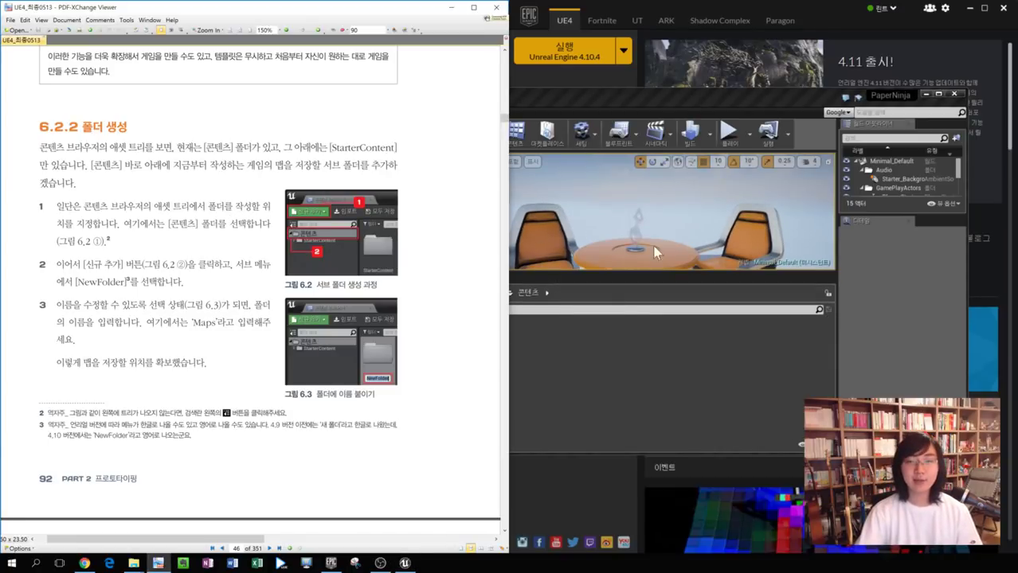
{"action": "left_click_drag", "start_coordinate": [700, 103], "coordinate": [727, 204]}
{"action": "left_click", "coordinate": [185, 199]}
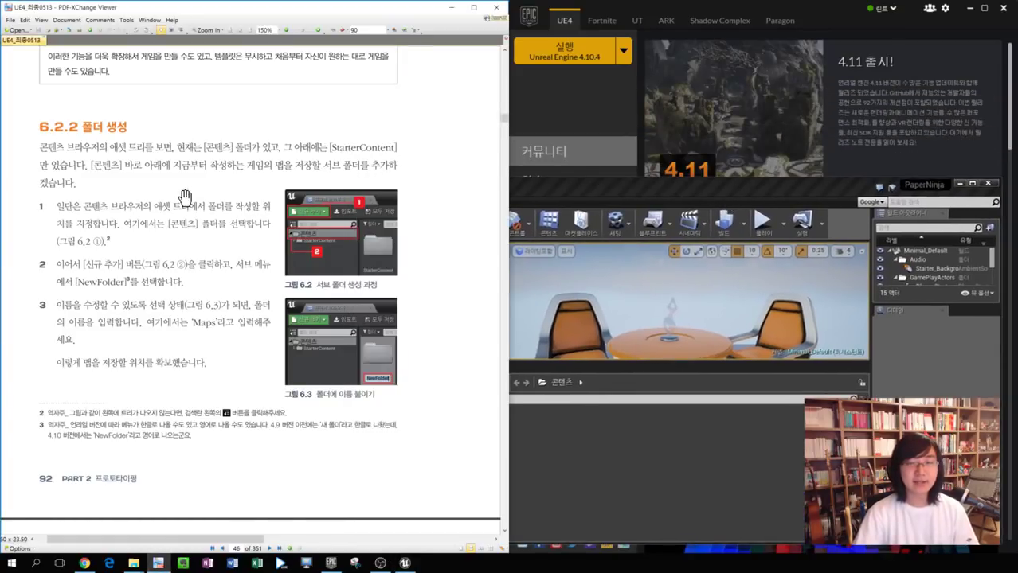
Examine the folder-creation instructions in section 6.2.2 of the book and the Content Browser's options for adding content.
{"action": "right_click", "coordinate": [629, 476]}
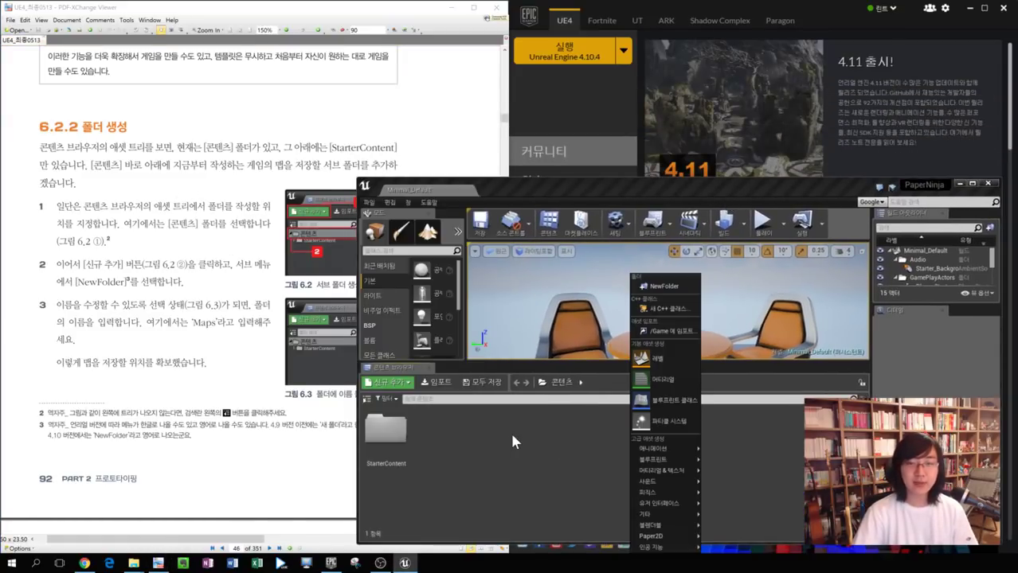
{"action": "left_click", "coordinate": [153, 257]}
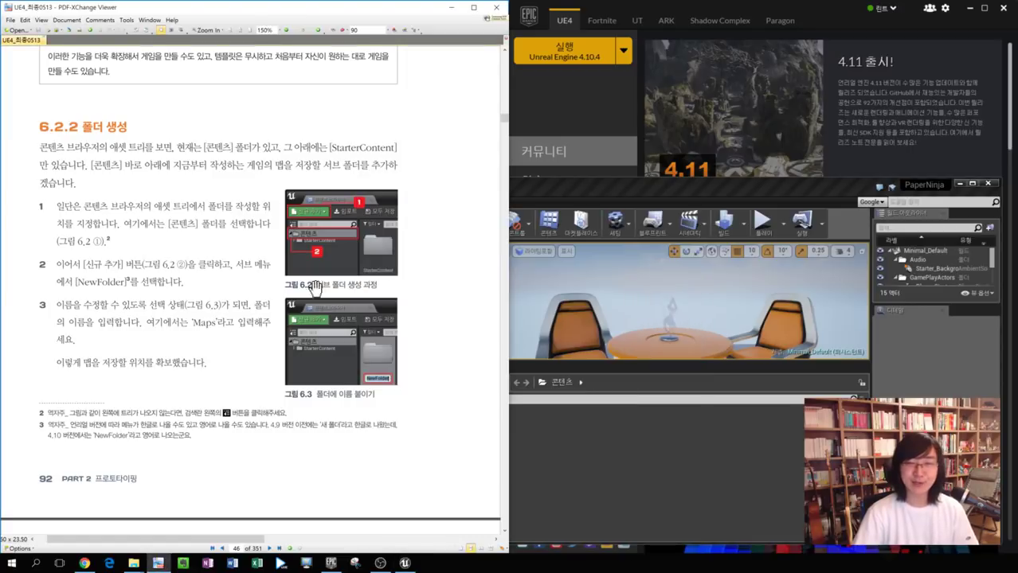
{"action": "left_click", "coordinate": [610, 476]}
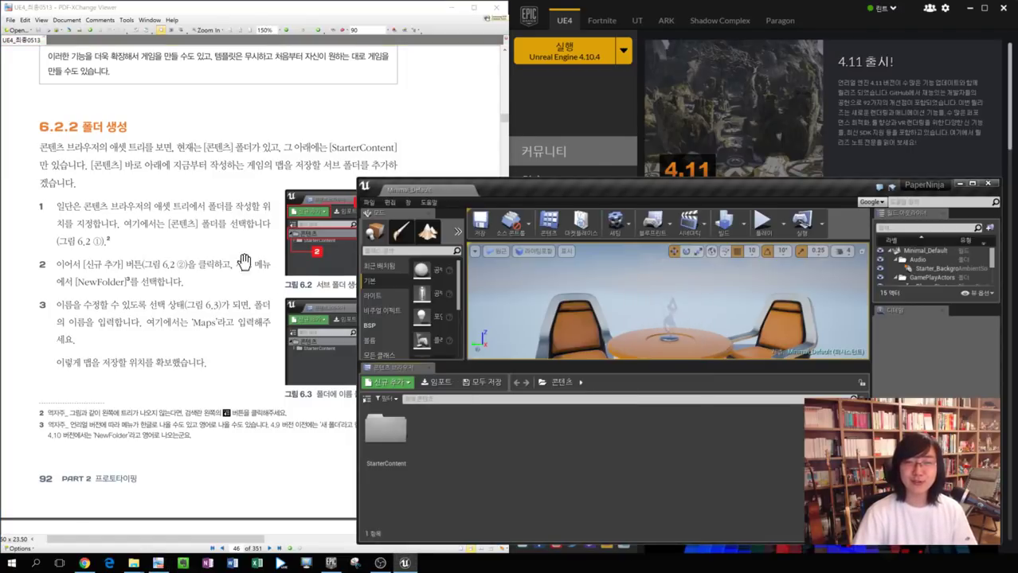
{"action": "left_click", "coordinate": [259, 309]}
{"action": "scroll", "coordinate": [287, 303], "scroll_direction": "down", "scroll_amount": 1}
{"action": "scroll", "coordinate": [324, 290], "scroll_direction": "up", "scroll_amount": 2}
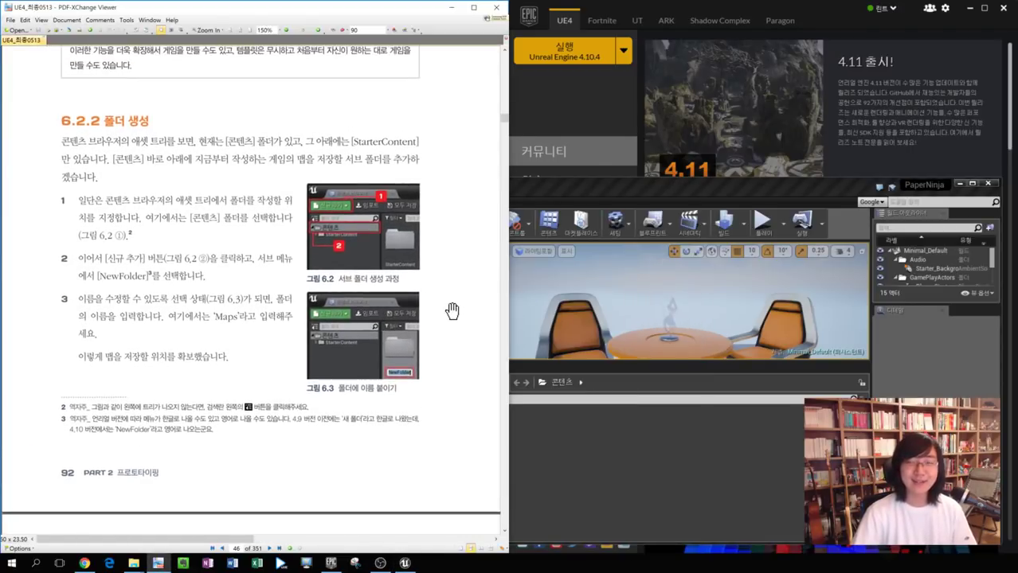
{"action": "left_click", "coordinate": [590, 448]}
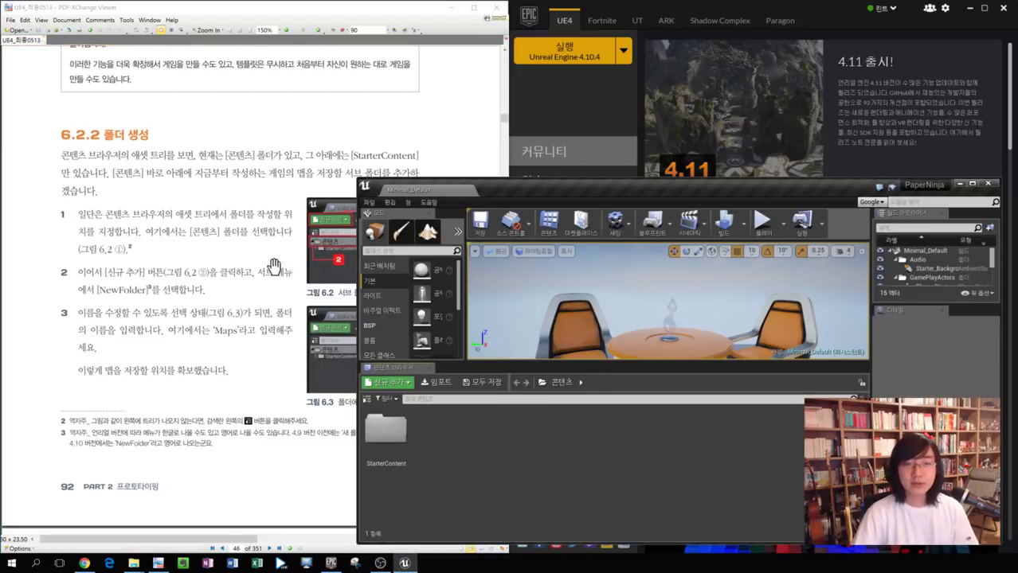
{"action": "right_click", "coordinate": [478, 428]}
{"action": "left_click", "coordinate": [466, 464]}
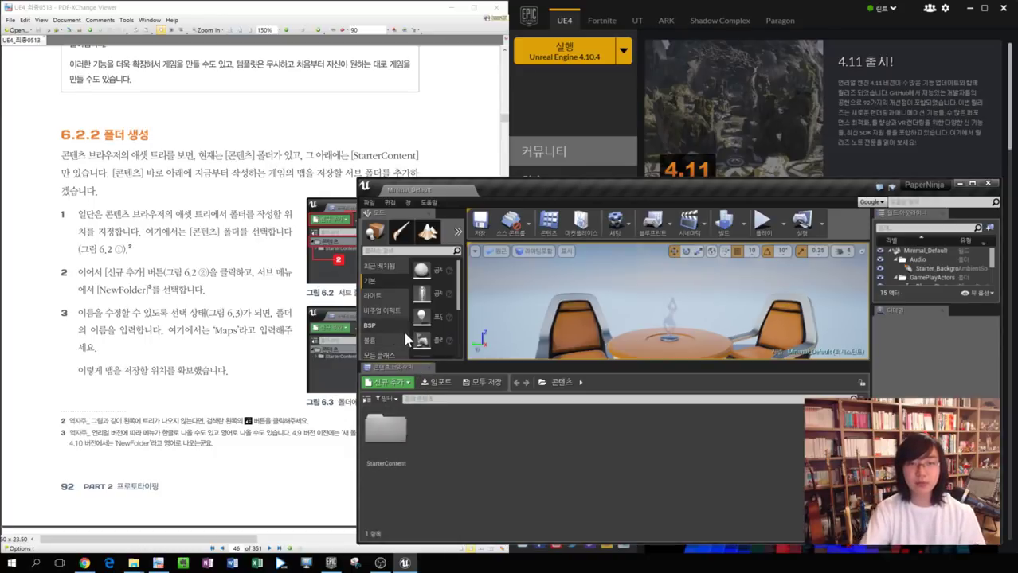
Open the Advanced_Lighting level from the Maps folder inside StarterContent.
{"action": "left_click", "coordinate": [408, 446]}
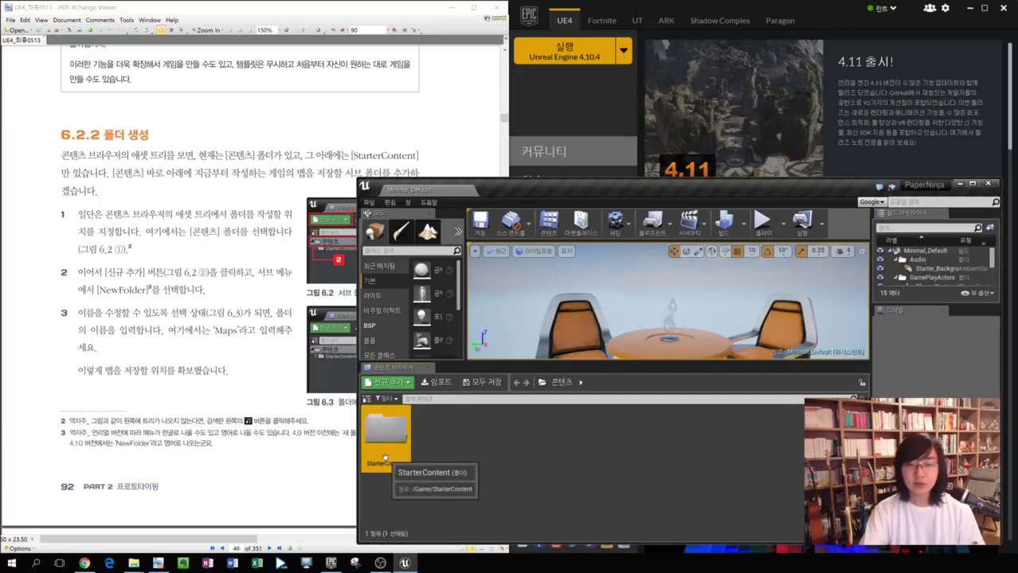
{"action": "double_click", "coordinate": [407, 448]}
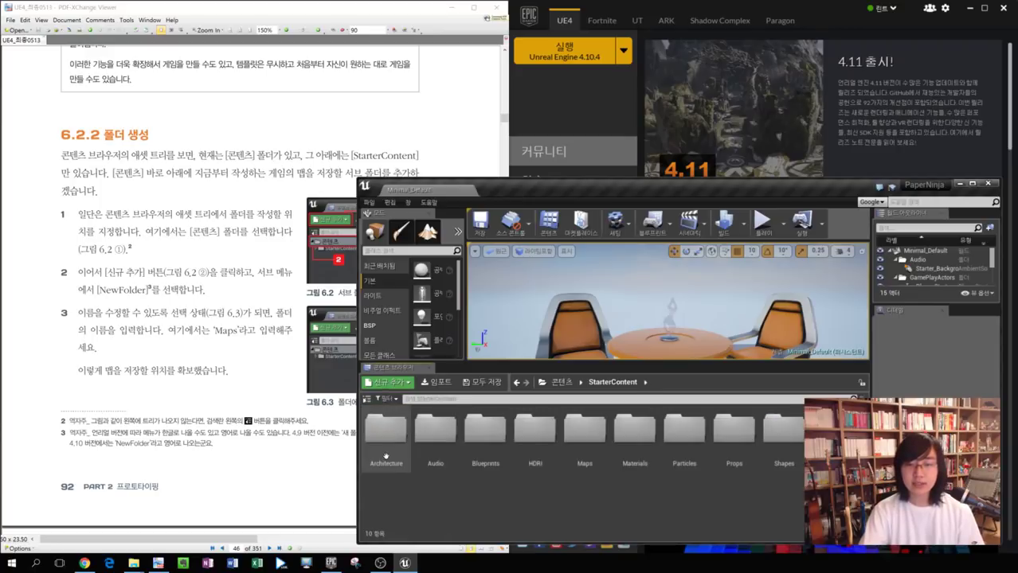
{"action": "double_click", "coordinate": [586, 436]}
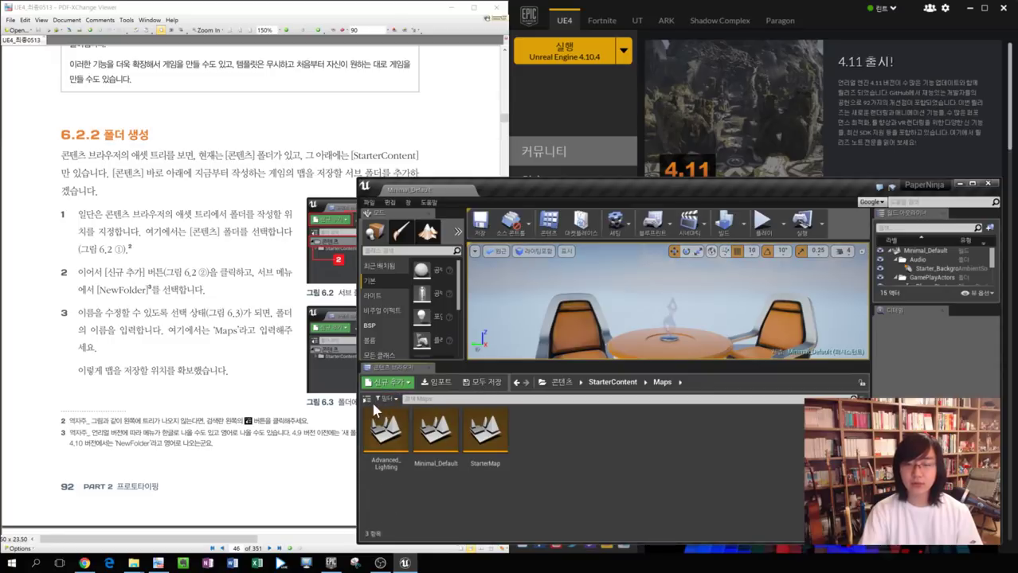
{"action": "double_click", "coordinate": [387, 430]}
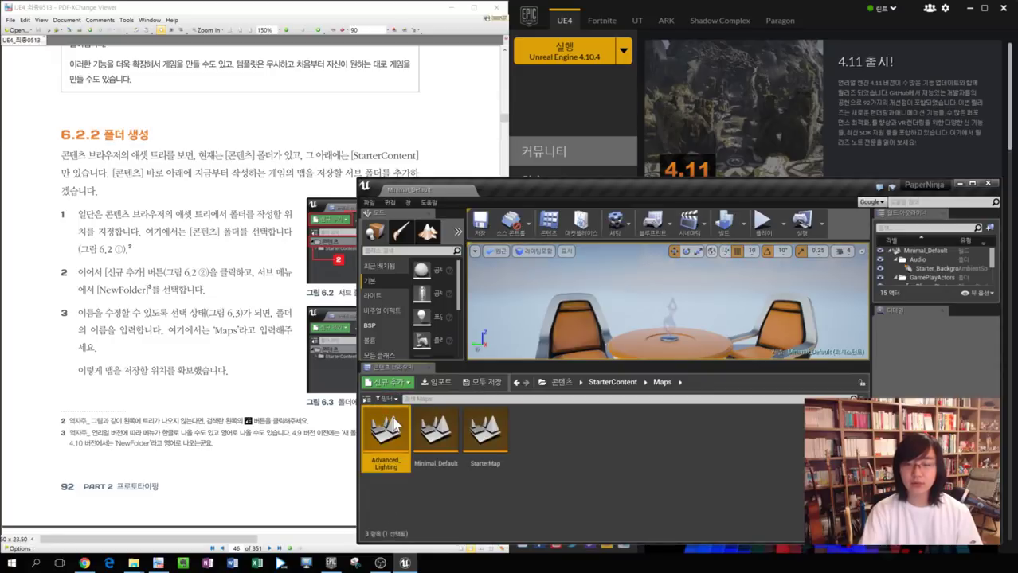
Maximize the editor, enlarge the viewport and inspect the Advanced_Lighting level from different angles.
{"action": "double_click", "coordinate": [619, 188]}
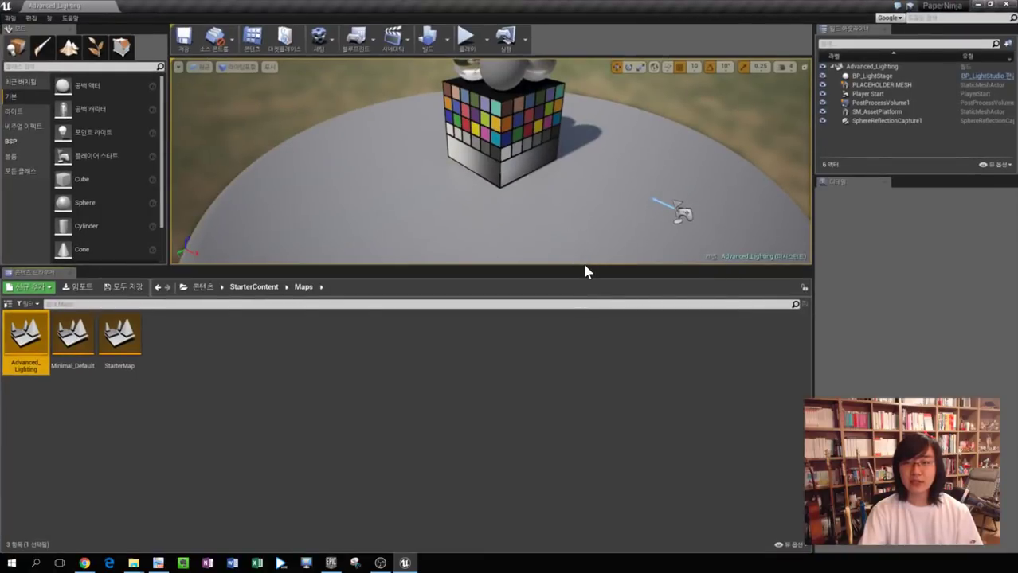
{"action": "left_click_drag", "start_coordinate": [584, 269], "coordinate": [603, 387]}
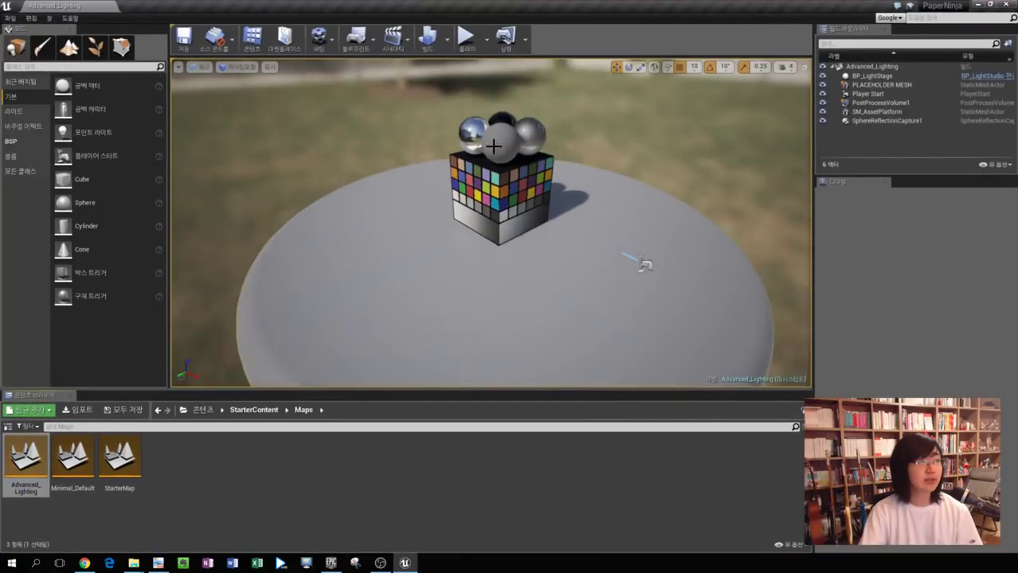
{"action": "scroll", "coordinate": [494, 147], "scroll_direction": "up", "scroll_amount": 3}
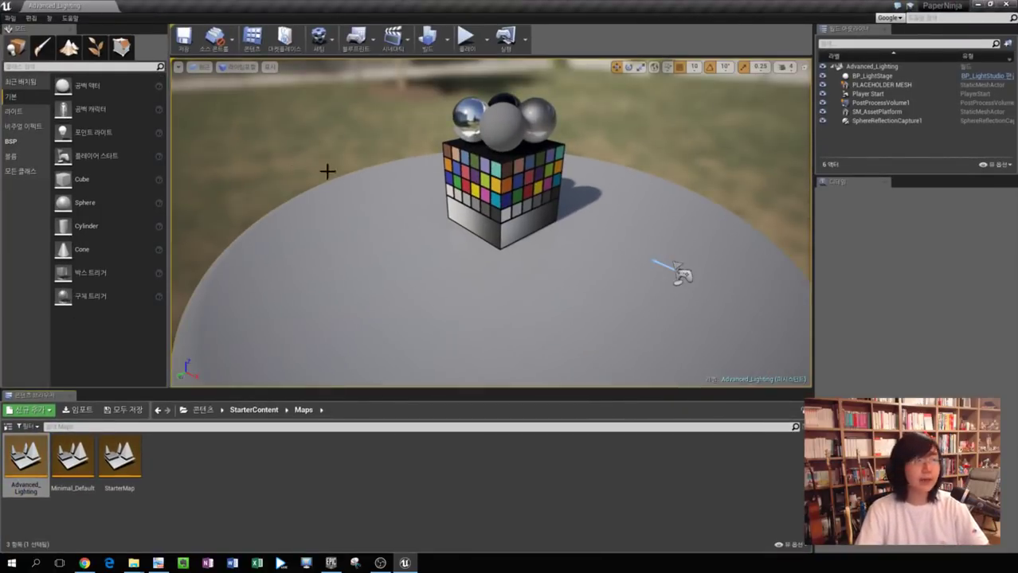
{"action": "mouse_move", "coordinate": [327, 172]}
{"action": "left_mouse_down", "text": "alt"}
{"action": "mouse_move", "coordinate": [414, 172]}
{"action": "mouse_move", "coordinate": [184, 135]}
{"action": "mouse_move", "coordinate": [382, 156]}
{"action": "mouse_move", "coordinate": [295, 132]}
{"action": "mouse_move", "coordinate": [422, 111]}
{"action": "mouse_move", "coordinate": [382, 68]}
{"action": "mouse_move", "coordinate": [378, 151]}
{"action": "mouse_move", "coordinate": [310, 179]}
{"action": "mouse_move", "coordinate": [231, 135]}
{"action": "mouse_move", "coordinate": [188, 127]}
{"action": "mouse_move", "coordinate": [316, 175]}
{"action": "mouse_move", "coordinate": [271, 159]}
{"action": "mouse_move", "coordinate": [335, 172]}
{"action": "mouse_move", "coordinate": [317, 159]}
{"action": "left_mouse_up", "text": "alt"}
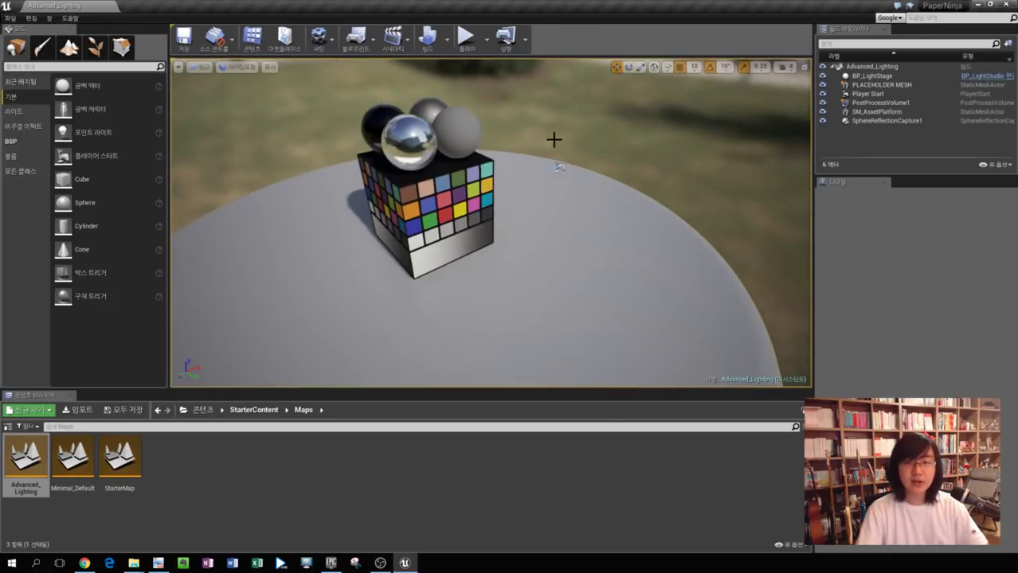
{"action": "left_click_drag", "start_coordinate": [560, 167], "coordinate": [621, 134], "text": "alt"}
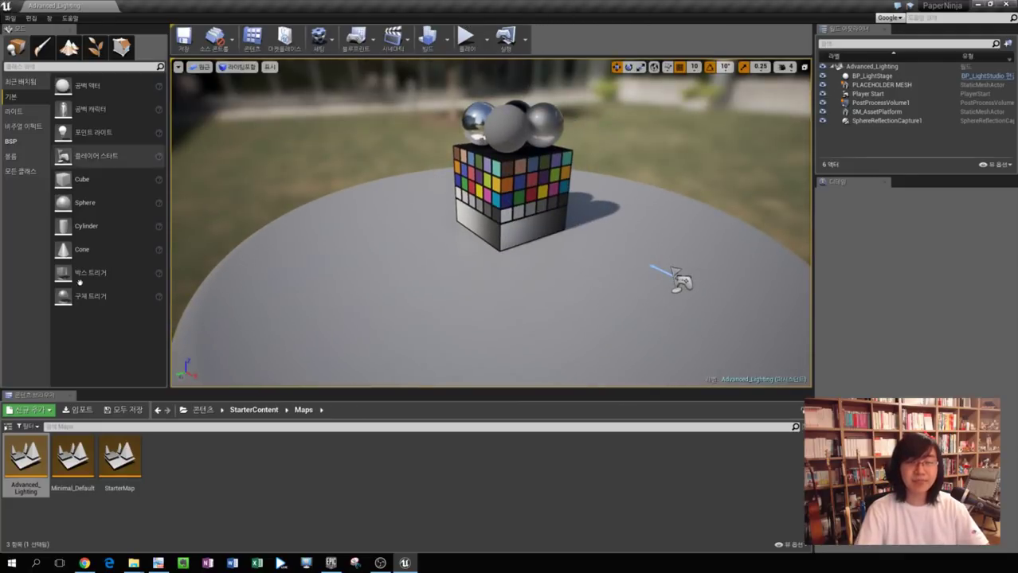
Restore the editor to a smaller window, increase its height and show the folder tree in the Content Browser.
{"action": "left_click_drag", "start_coordinate": [358, 8], "coordinate": [459, 29]}
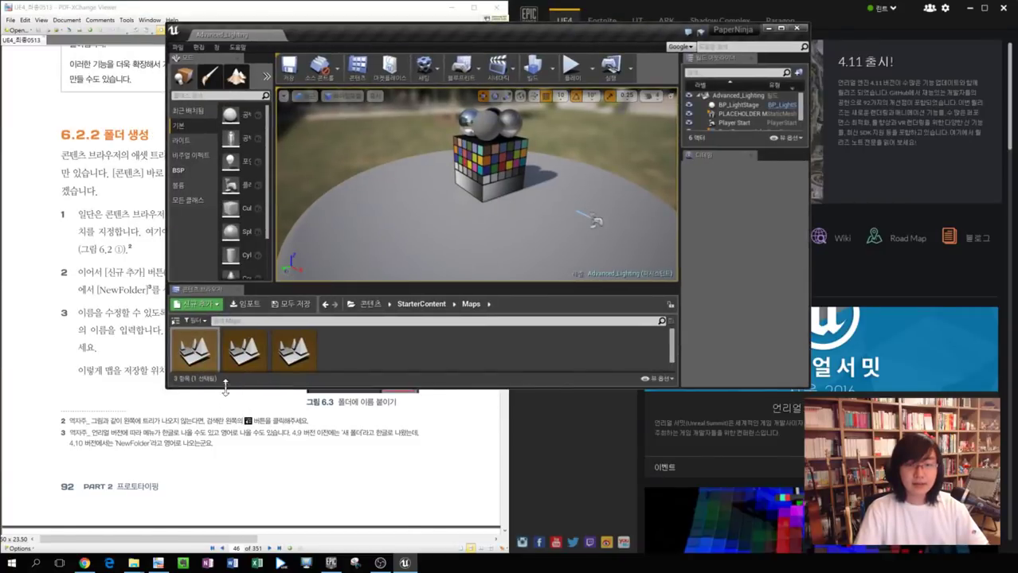
{"action": "left_click_drag", "start_coordinate": [228, 388], "coordinate": [229, 436]}
{"action": "left_click", "coordinate": [179, 356]}
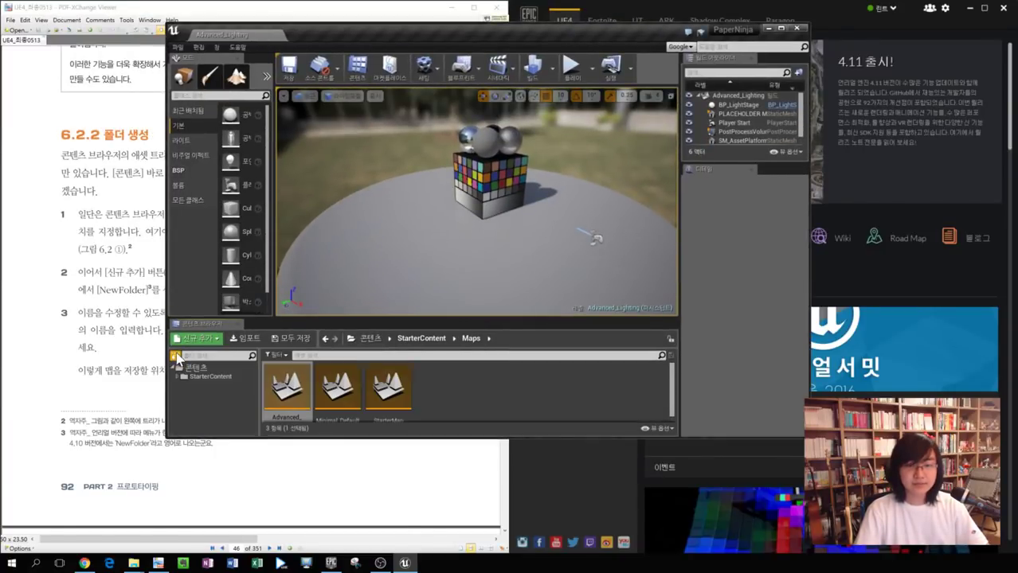
Show the Content root folder, hide the folder tree and increase the height of the Content Browser.
{"action": "left_click", "coordinate": [209, 368]}
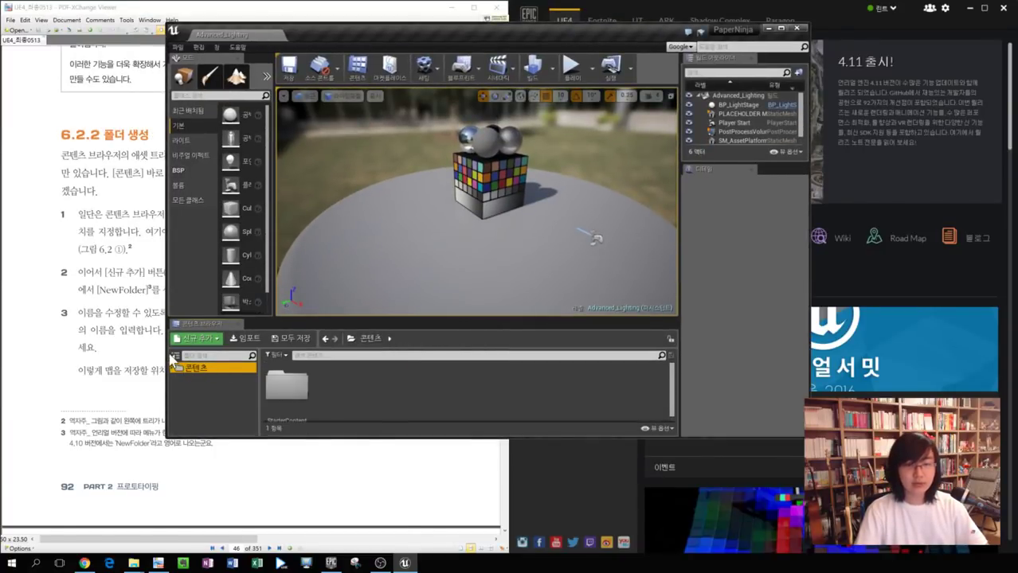
{"action": "left_click", "coordinate": [175, 356]}
{"action": "left_click_drag", "start_coordinate": [325, 316], "coordinate": [330, 252]}
Look inside the StarterContent folder and return to the Content root through the path navigation.
{"action": "left_click", "coordinate": [214, 328]}
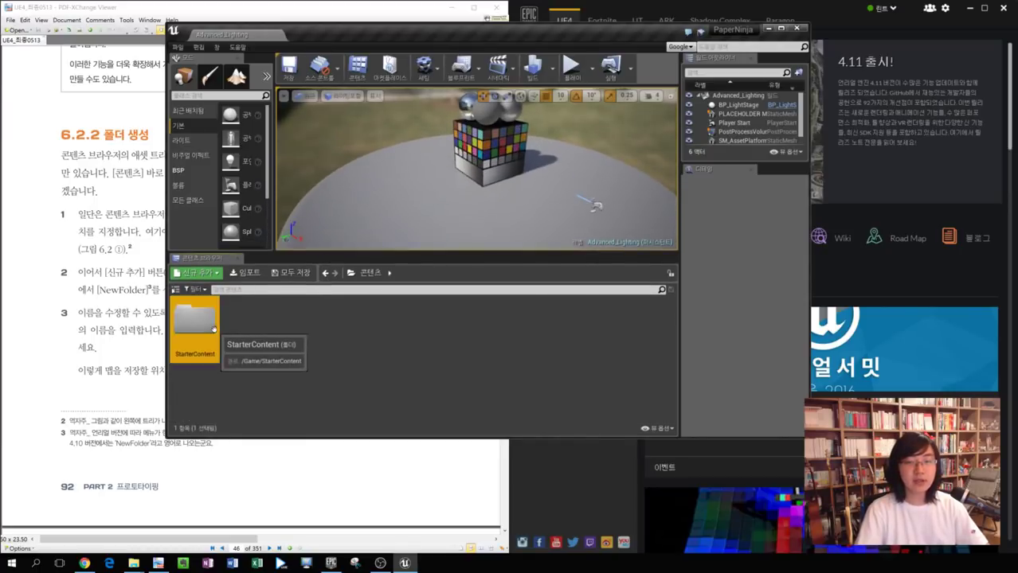
{"action": "double_click", "coordinate": [214, 328]}
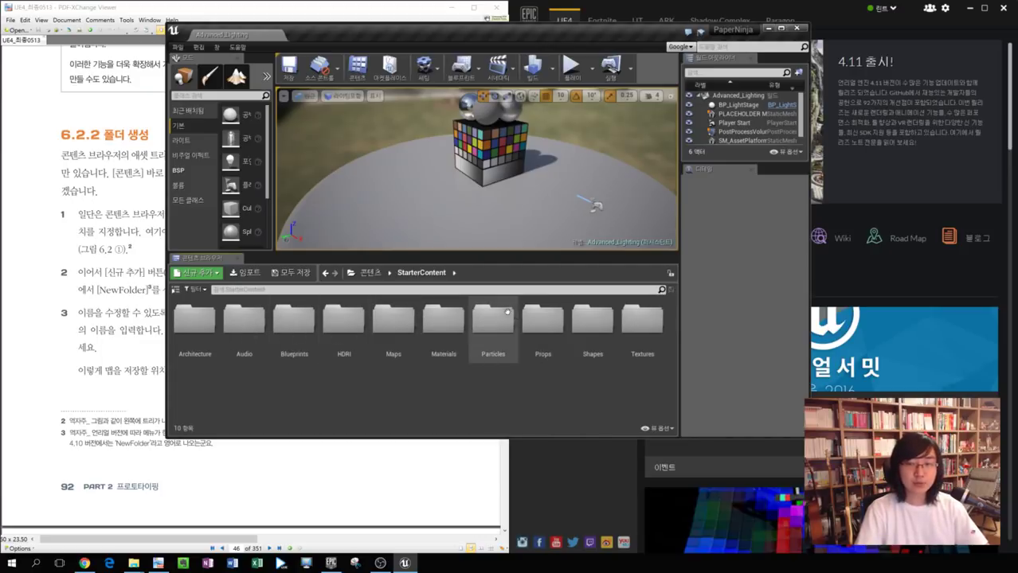
{"action": "left_click", "coordinate": [370, 273]}
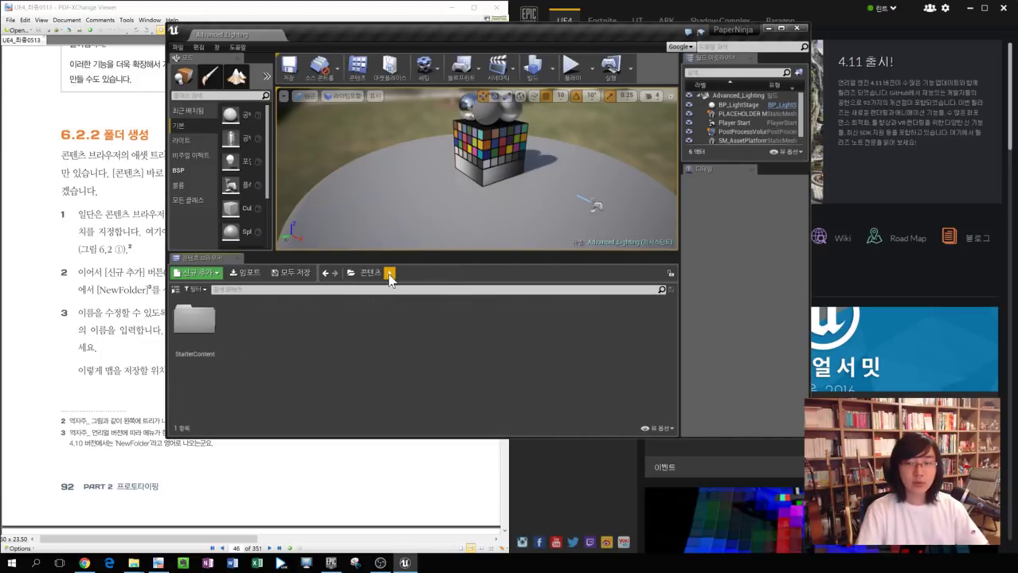
{"action": "left_click", "coordinate": [390, 273]}
{"action": "left_click", "coordinate": [408, 285]}
{"action": "left_click", "coordinate": [324, 273]}
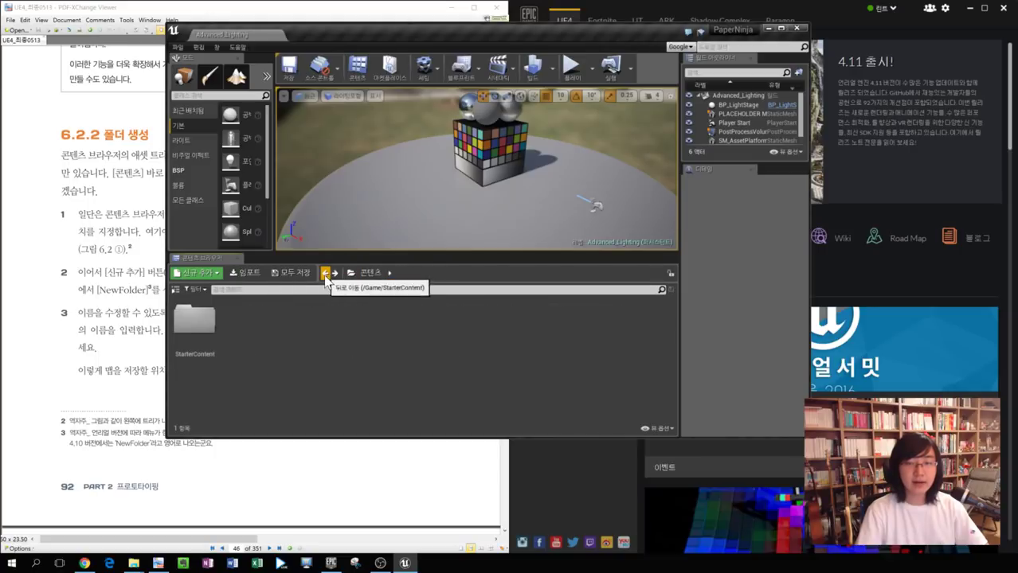
Show the folder tree again, select StarterContent and inspect its subfolders before collapsing them.
{"action": "left_click", "coordinate": [174, 291]}
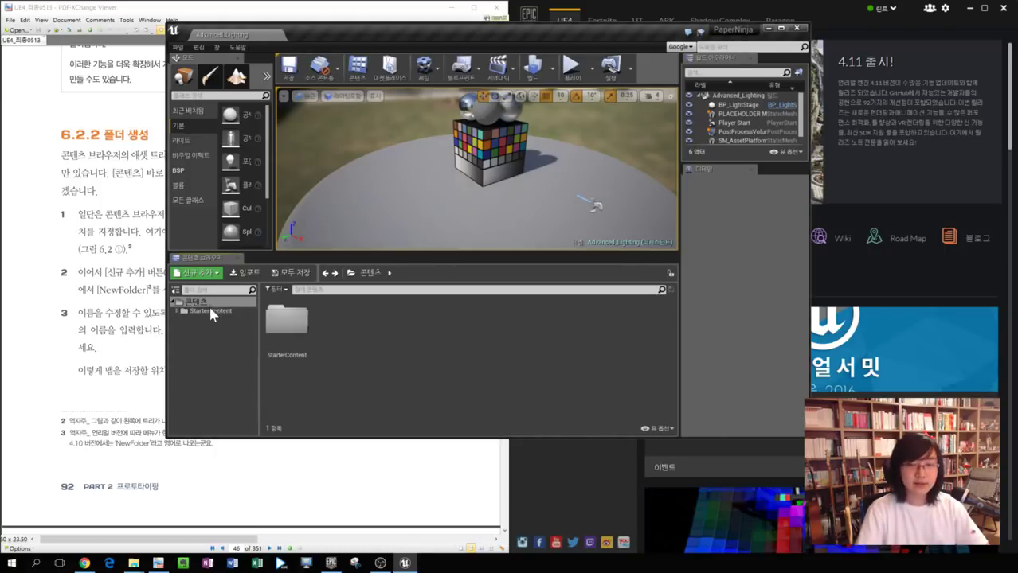
{"action": "left_click", "coordinate": [210, 312]}
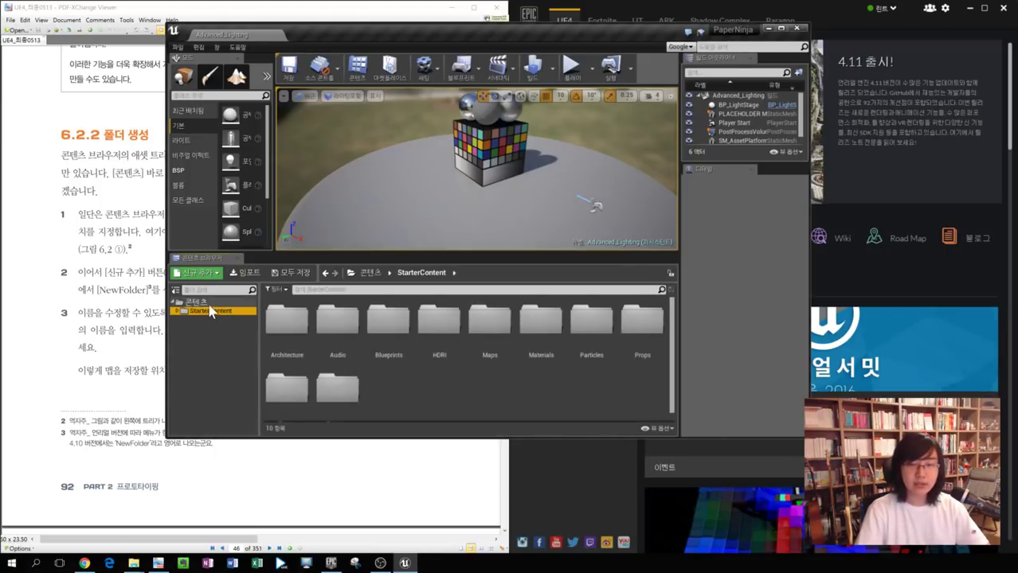
{"action": "left_click", "coordinate": [180, 311]}
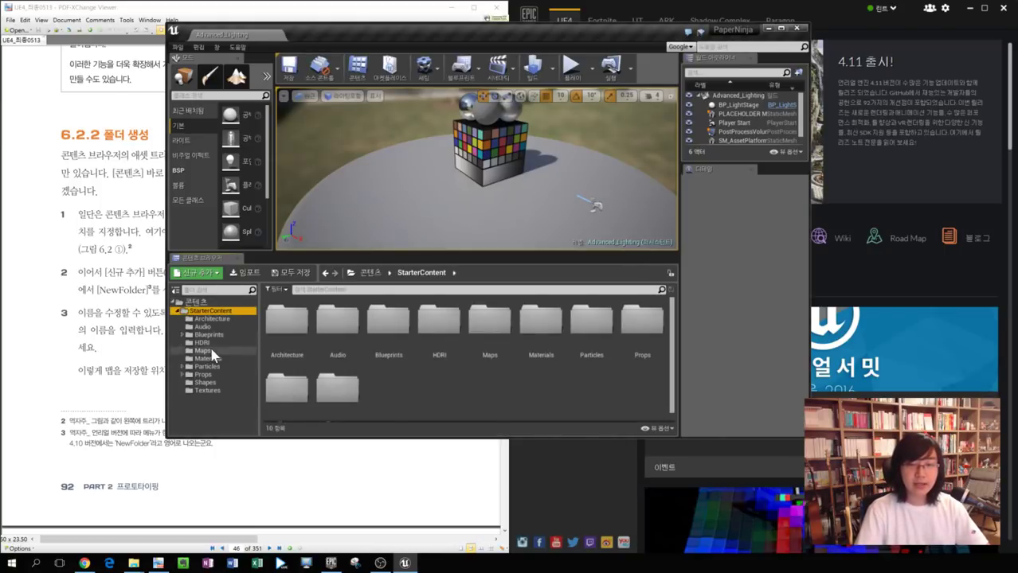
{"action": "left_click", "coordinate": [177, 311]}
Move the editor window off the book page and review the folder-creation steps in section 6.2.2.
{"action": "left_click_drag", "start_coordinate": [331, 26], "coordinate": [541, 69]}
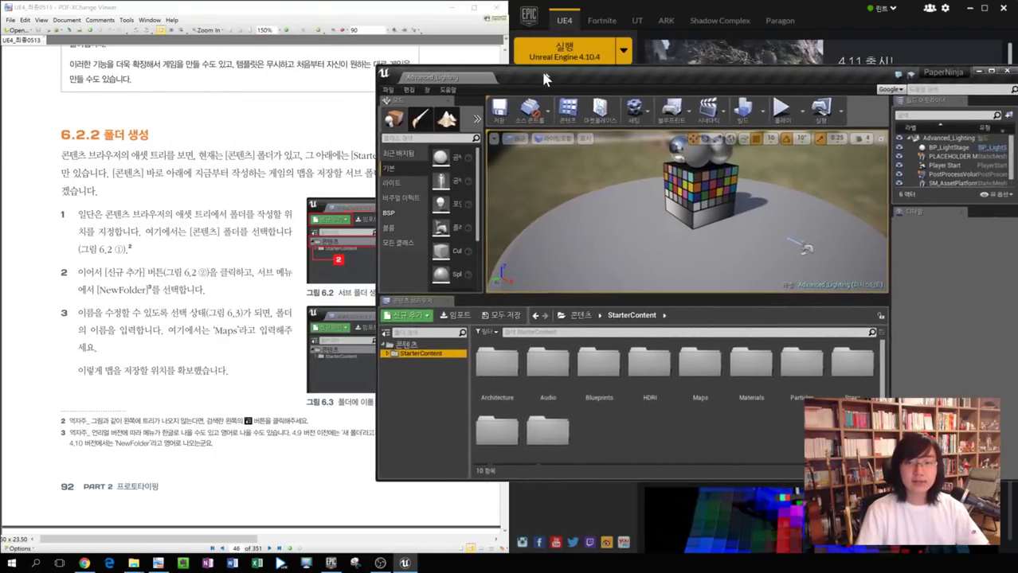
{"action": "left_click", "coordinate": [356, 327]}
{"action": "scroll", "coordinate": [356, 328], "scroll_direction": "down", "scroll_amount": 10}
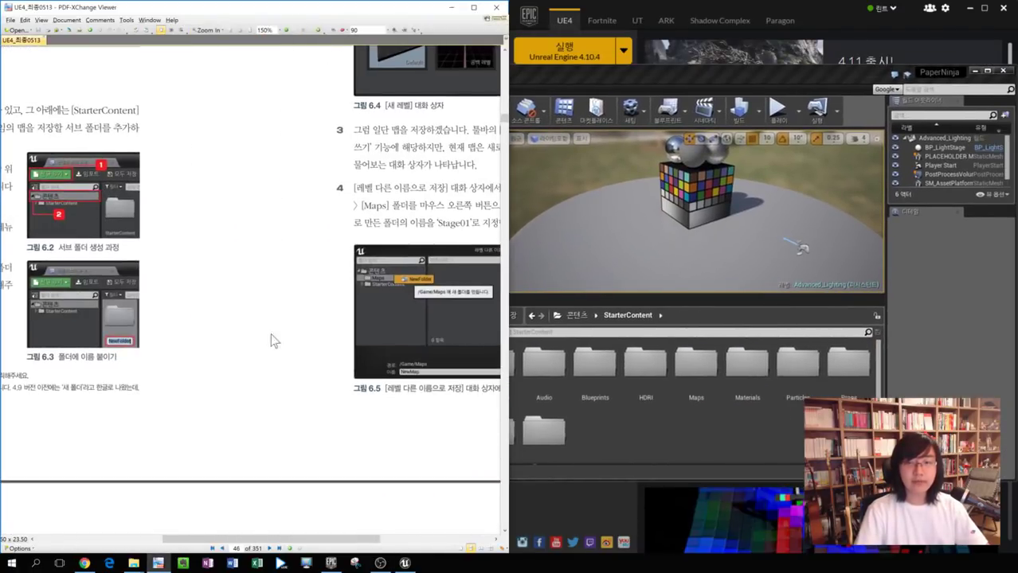
{"action": "scroll", "coordinate": [325, 329], "scroll_direction": "up", "scroll_amount": 10}
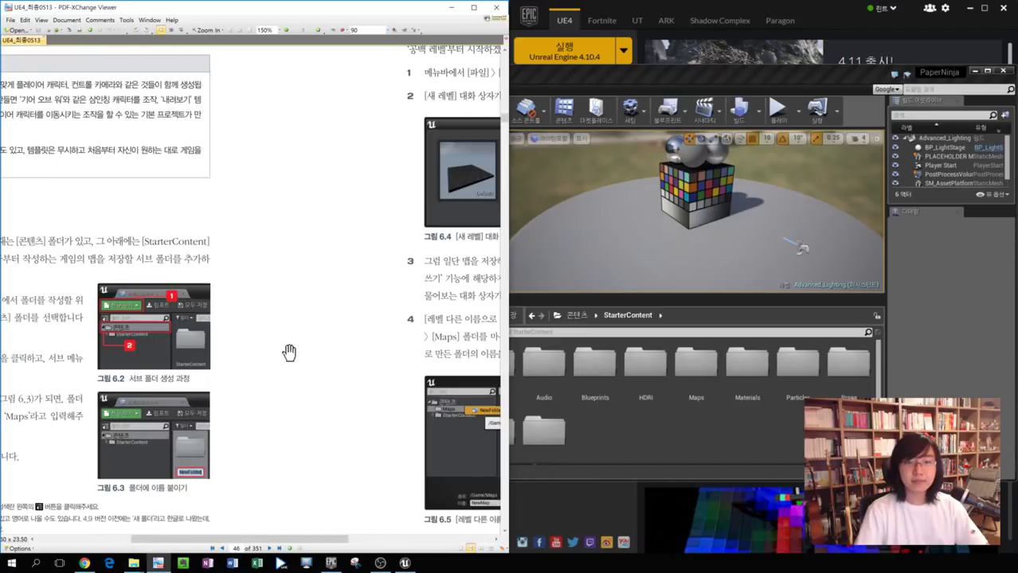
{"action": "left_click", "coordinate": [688, 437]}
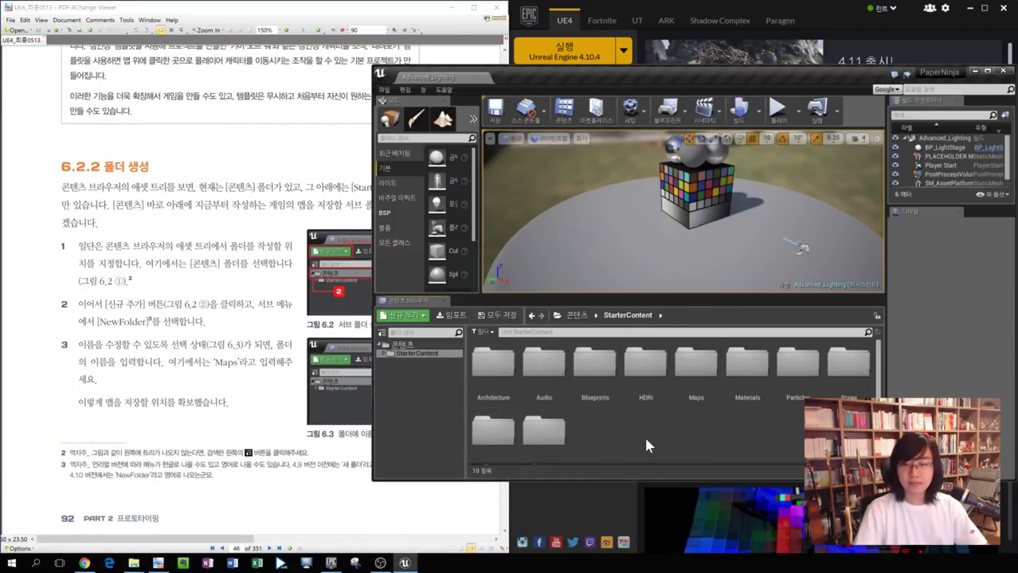
Select the Content folder and compare the different ways of adding a new folder to it.
{"action": "left_click", "coordinate": [403, 345]}
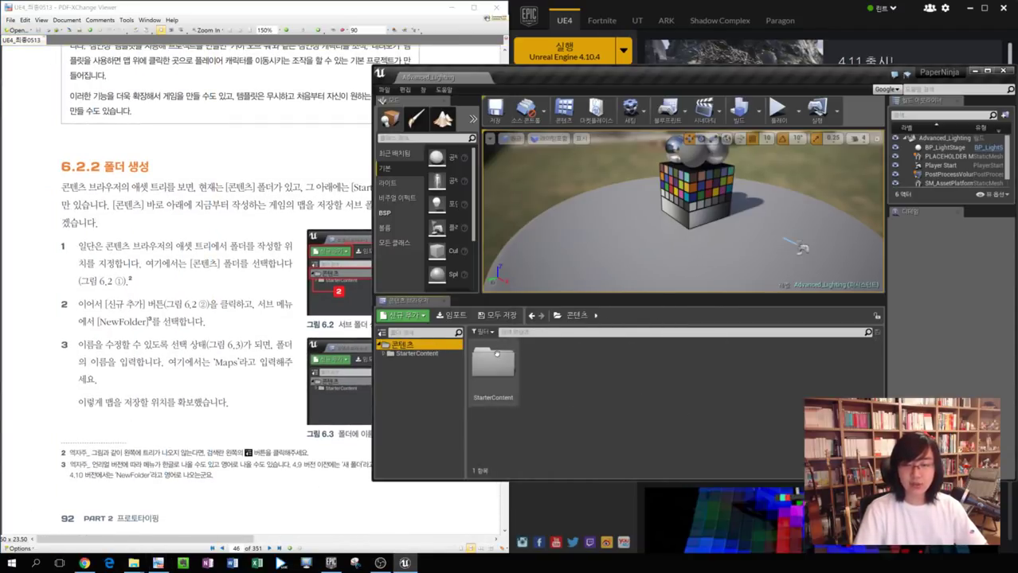
{"action": "right_click", "coordinate": [538, 367]}
{"action": "key", "text": "Escape"}
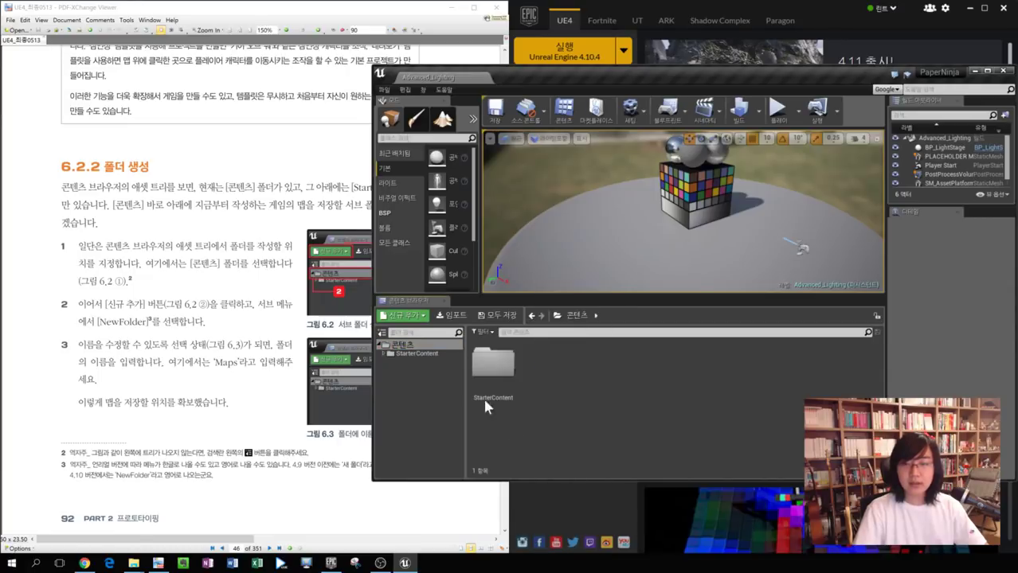
{"action": "left_click", "coordinate": [405, 315]}
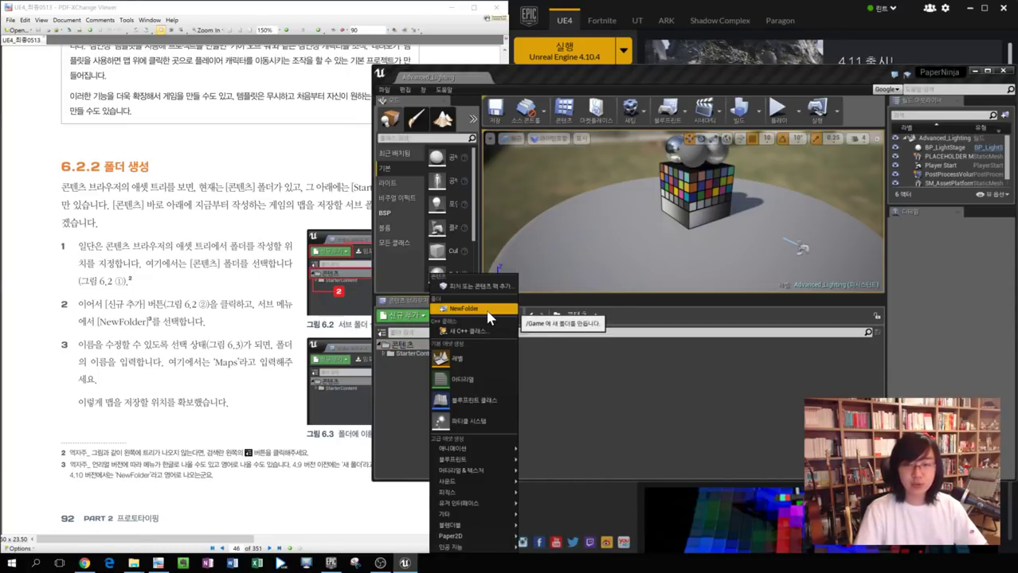
{"action": "right_click", "coordinate": [587, 372]}
{"action": "right_click", "coordinate": [567, 360]}
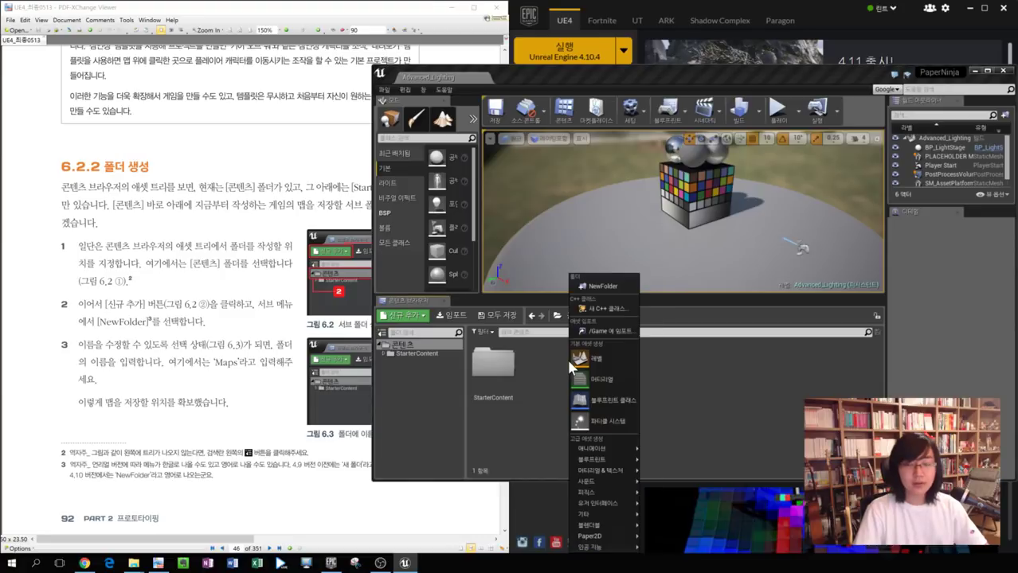
{"action": "left_click", "coordinate": [566, 360]}
Create a new folder named Maps in the Content folder and open it.
{"action": "right_click", "coordinate": [567, 360]}
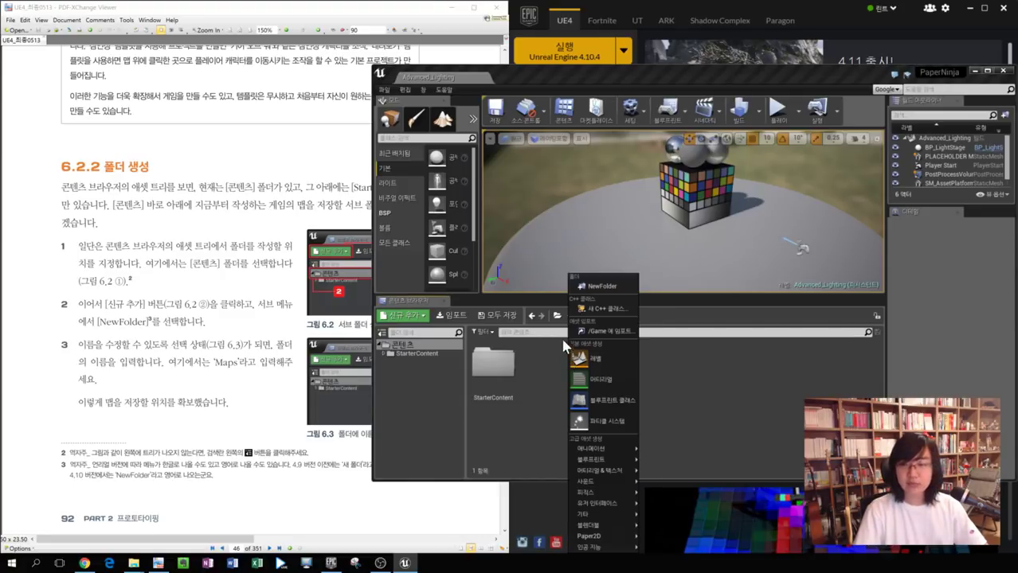
{"action": "left_click", "coordinate": [603, 286]}
{"action": "type", "text": "ㅡ"}
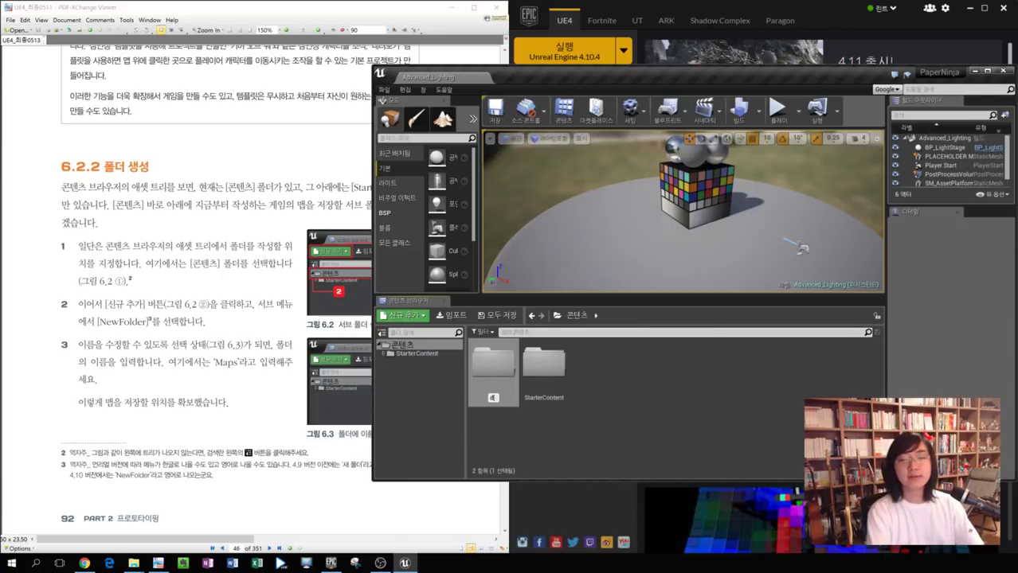
{"action": "key", "text": "BackSpace"}
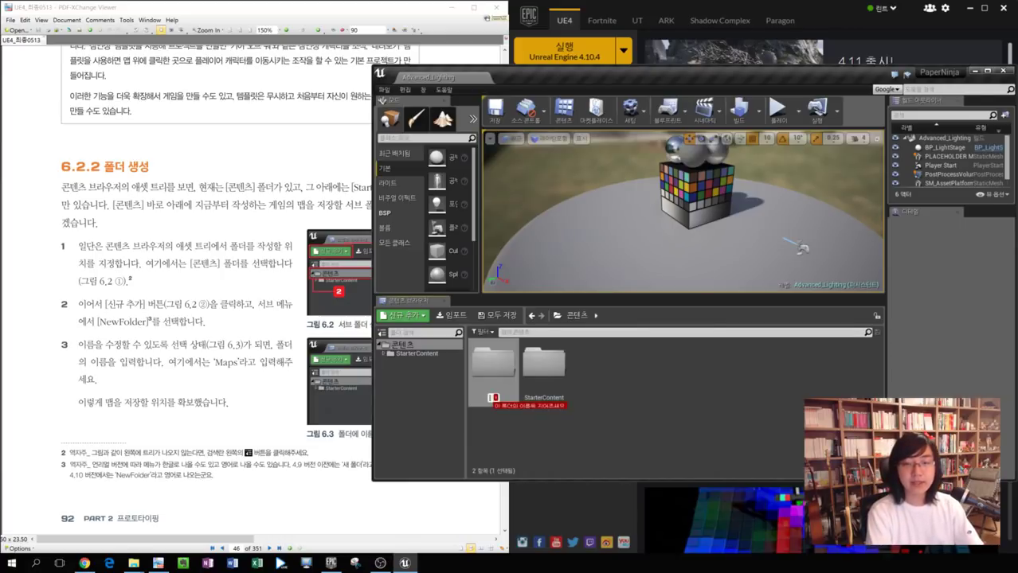
{"action": "type", "text": "Maps"}
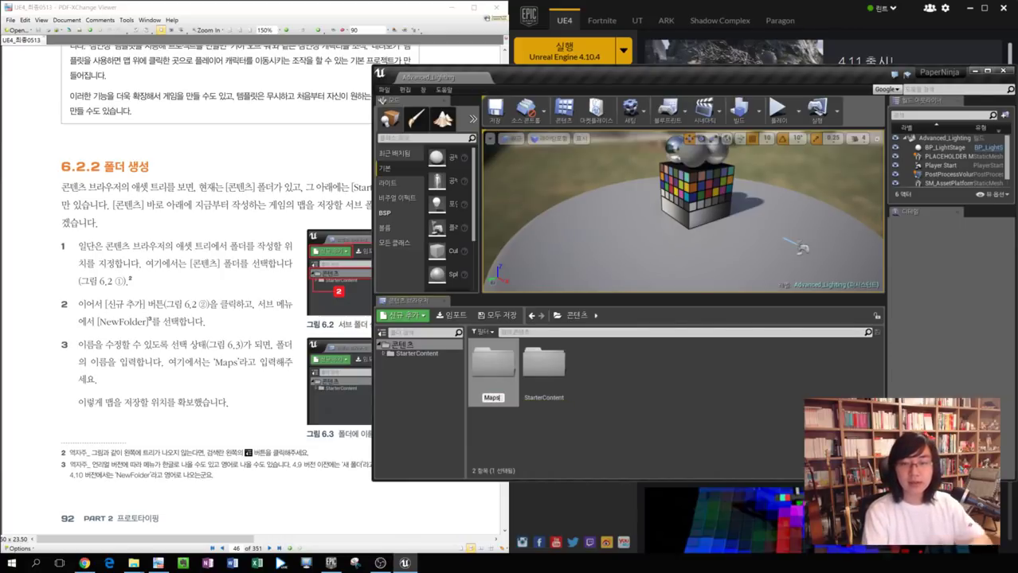
{"action": "key", "text": "Return"}
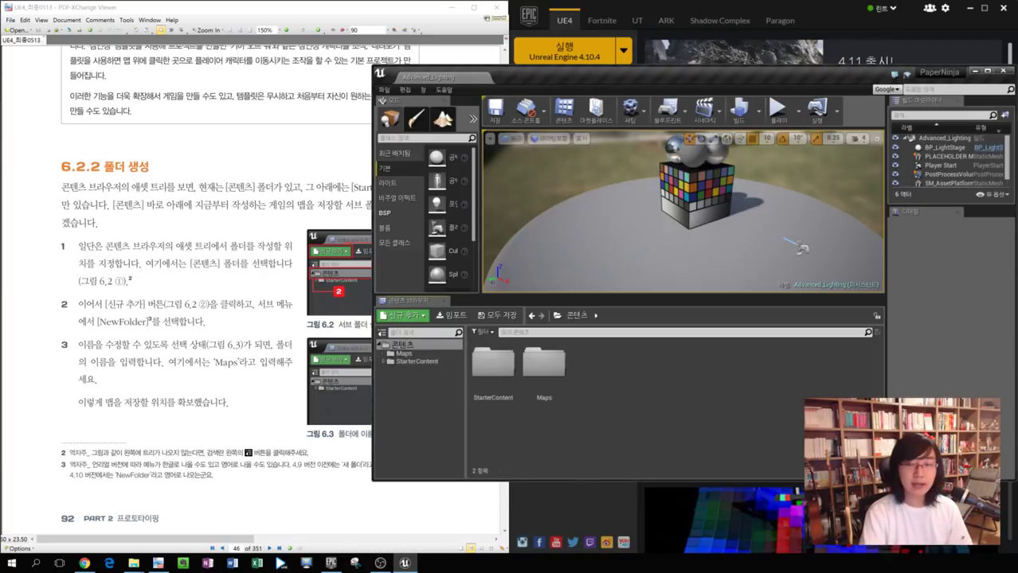
{"action": "double_click", "coordinate": [489, 370]}
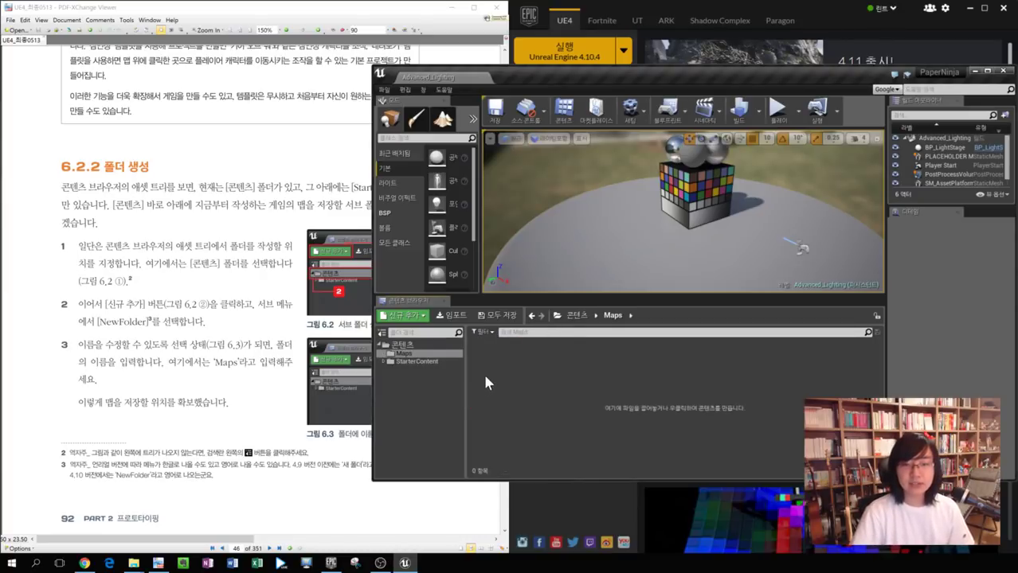
Switch to the PDF viewer and bring up the level-creation instructions in section 6.2.3 of the book.
{"action": "left_click", "coordinate": [150, 292]}
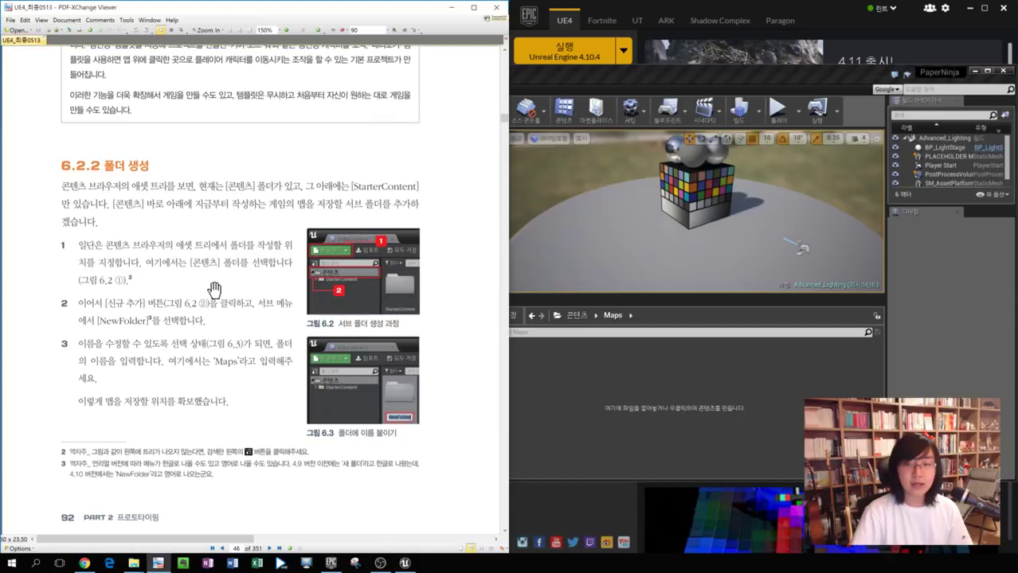
{"action": "scroll", "coordinate": [215, 290], "scroll_direction": "right", "scroll_amount": 5}
{"action": "scroll", "coordinate": [491, 211], "scroll_direction": "left", "scroll_amount": 5}
{"action": "scroll", "coordinate": [420, 263], "scroll_direction": "down", "scroll_amount": 2}
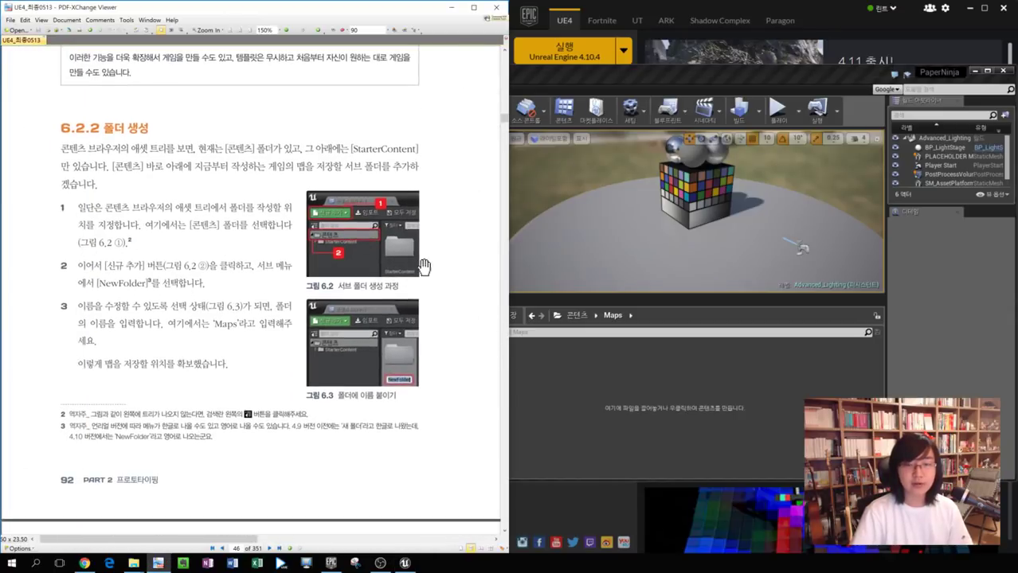
{"action": "scroll", "coordinate": [195, 221], "scroll_direction": "right", "scroll_amount": 6}
{"action": "scroll", "coordinate": [195, 222], "scroll_direction": "up", "scroll_amount": 2}
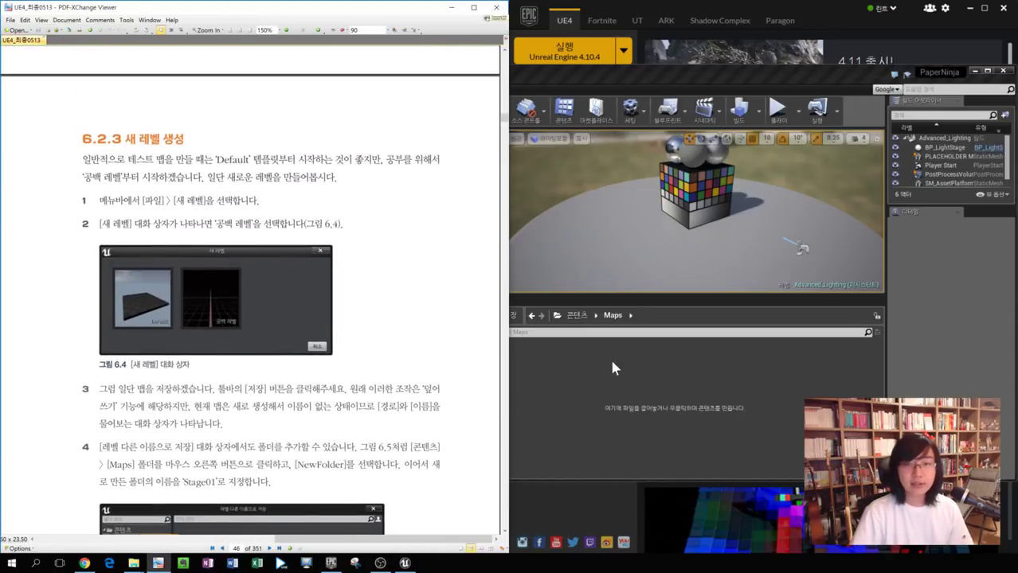
Return to the Unreal editor, shift its window slightly and view the Advanced_Lighting level from different angles.
{"action": "left_click", "coordinate": [633, 374]}
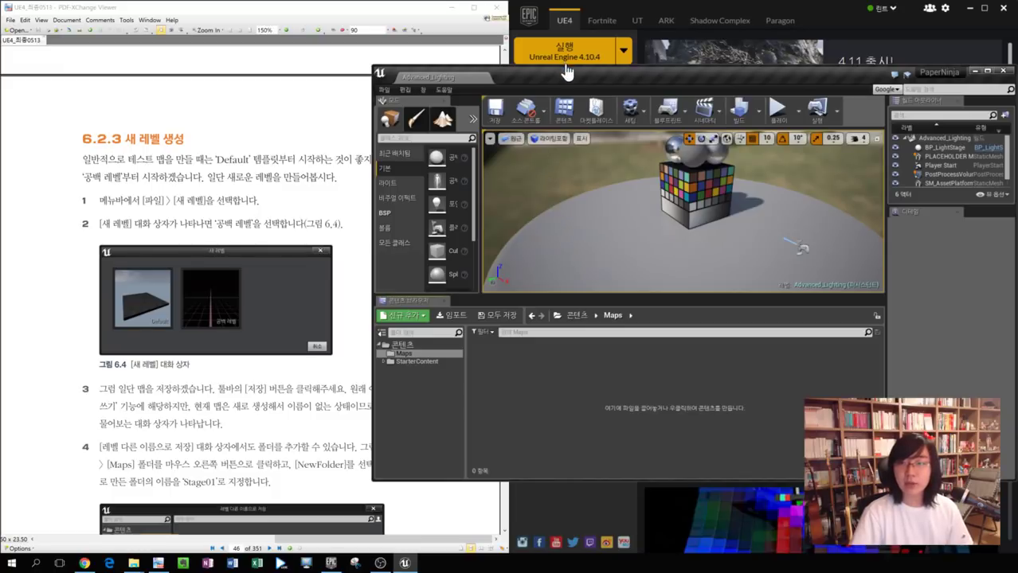
{"action": "left_click_drag", "start_coordinate": [547, 70], "coordinate": [537, 73]}
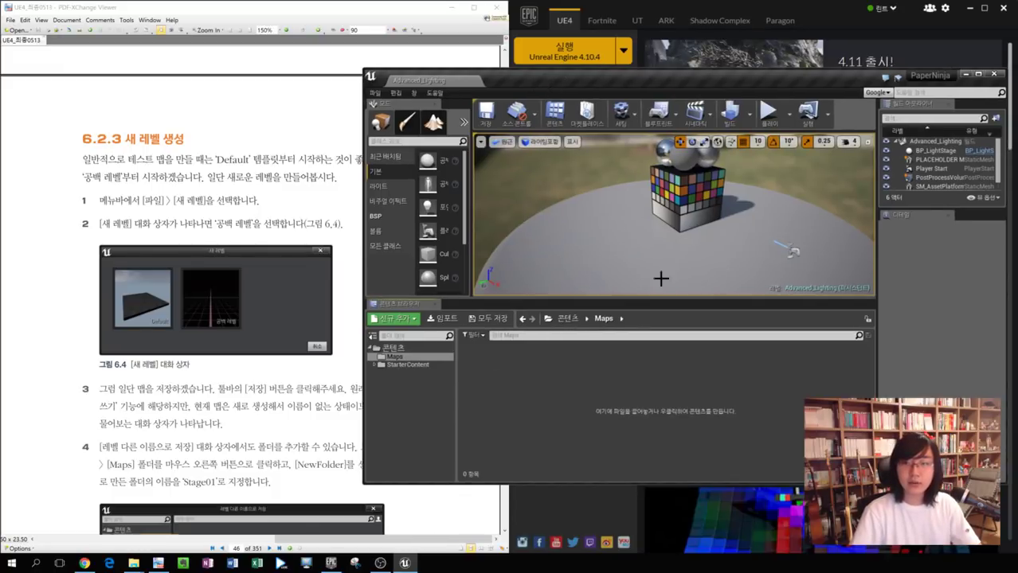
{"action": "left_click", "coordinate": [540, 178]}
{"action": "left_click_drag", "start_coordinate": [580, 237], "coordinate": [562, 231], "text": "alt"}
{"action": "mouse_move", "coordinate": [562, 231]}
{"action": "right_mouse_down", "text": "alt"}
{"action": "mouse_move", "coordinate": [708, 188]}
{"action": "mouse_move", "coordinate": [550, 243]}
{"action": "right_mouse_up", "text": "alt"}
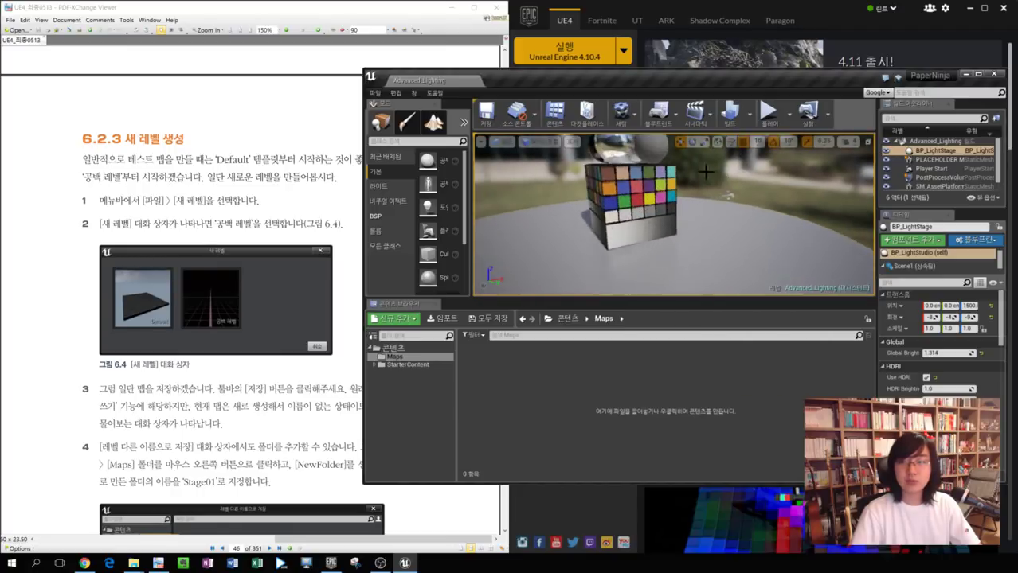
{"action": "left_click_drag", "start_coordinate": [550, 243], "coordinate": [603, 271], "text": "alt"}
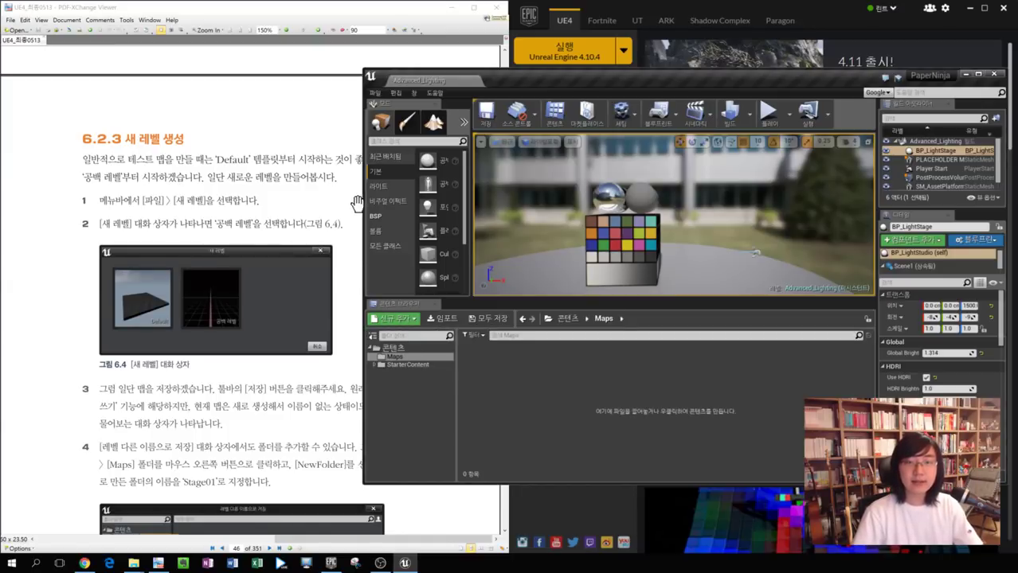
Create a new level from the Default template.
{"action": "left_click", "coordinate": [374, 92]}
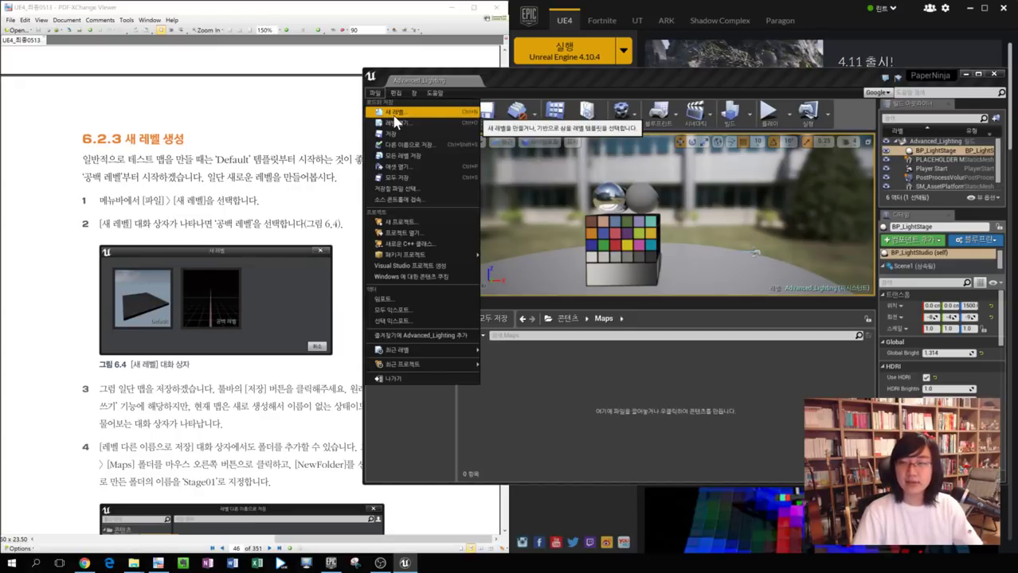
{"action": "left_click", "coordinate": [396, 119]}
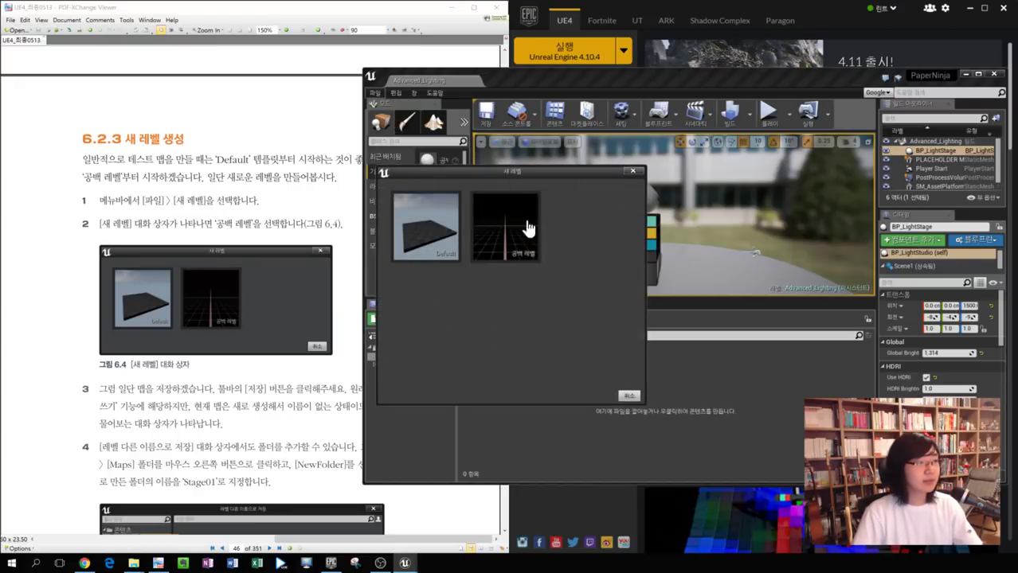
{"action": "left_click", "coordinate": [429, 254]}
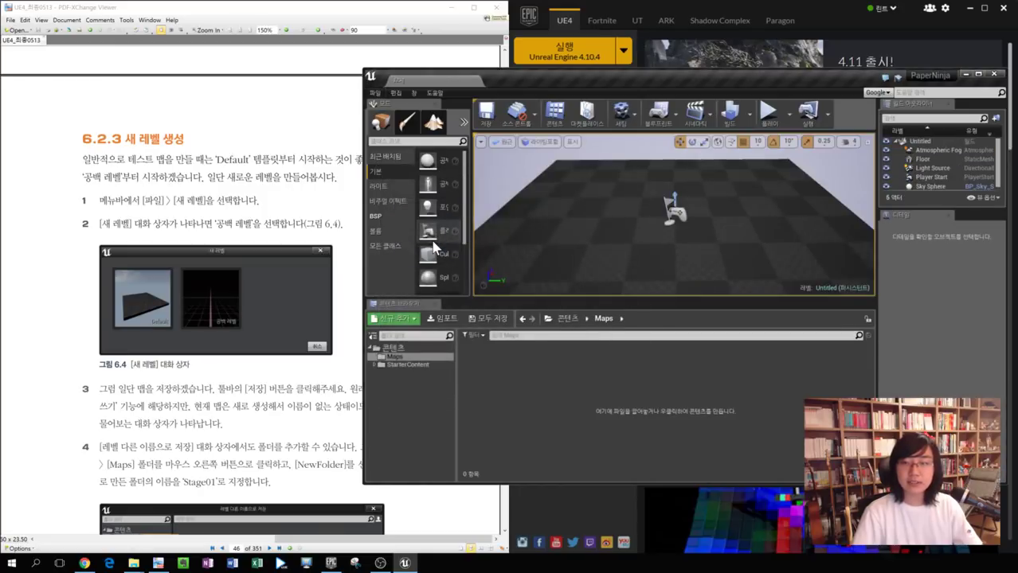
Create a new level from the empty level template.
{"action": "left_click", "coordinate": [374, 92]}
{"action": "left_click", "coordinate": [390, 105]}
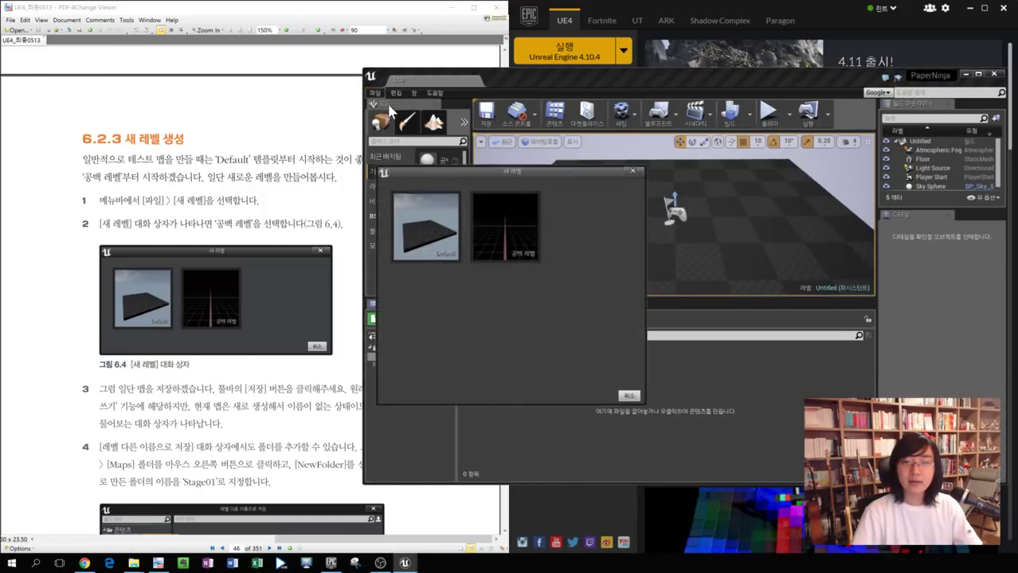
{"action": "left_click", "coordinate": [522, 254]}
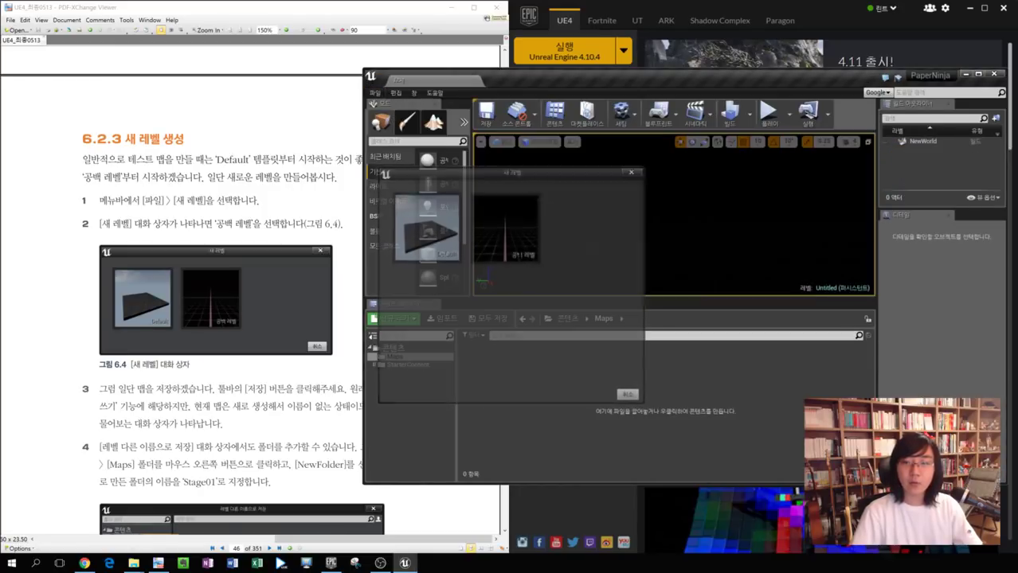
Replace the empty level with a new level based on the Default template.
{"action": "left_click", "coordinate": [375, 92]}
{"action": "left_click", "coordinate": [391, 104]}
{"action": "left_click", "coordinate": [444, 243]}
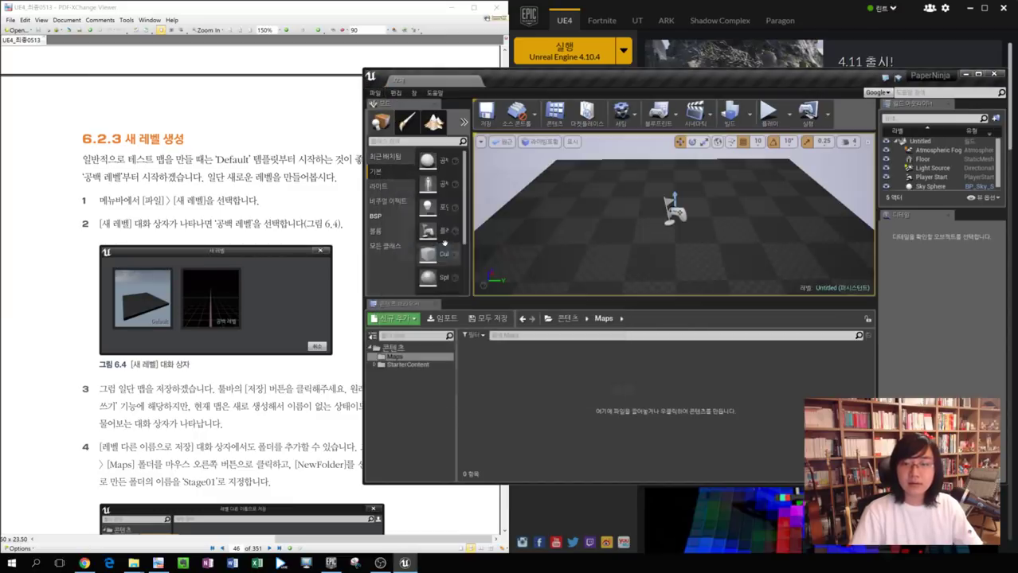
Examine the Default level by selecting its Player Start, Floor and Sky Sphere and viewing the floor from above and below.
{"action": "left_click", "coordinate": [673, 211]}
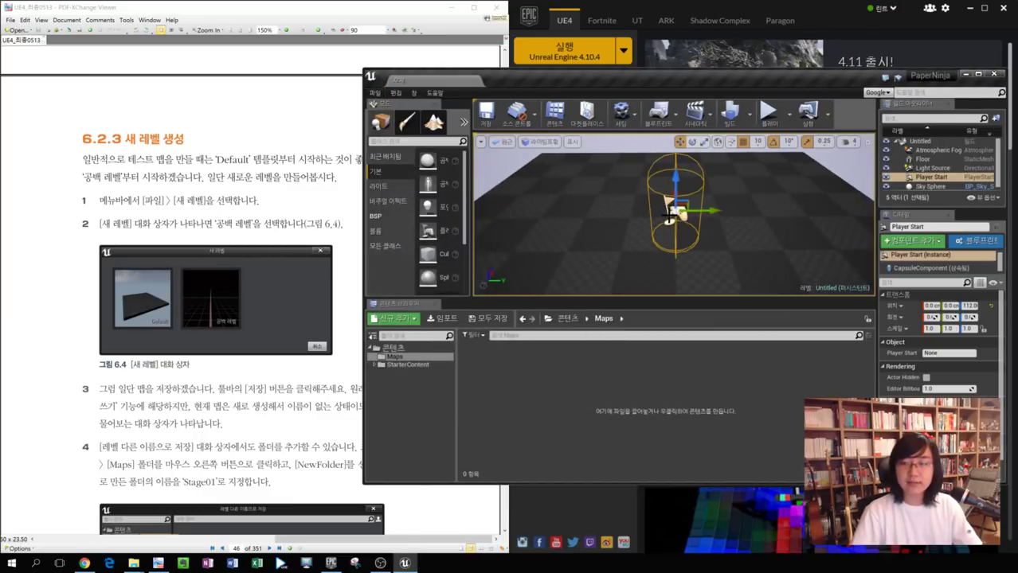
{"action": "scroll", "coordinate": [669, 215], "scroll_direction": "down", "scroll_amount": 4}
{"action": "scroll", "coordinate": [672, 213], "scroll_direction": "up", "scroll_amount": 3}
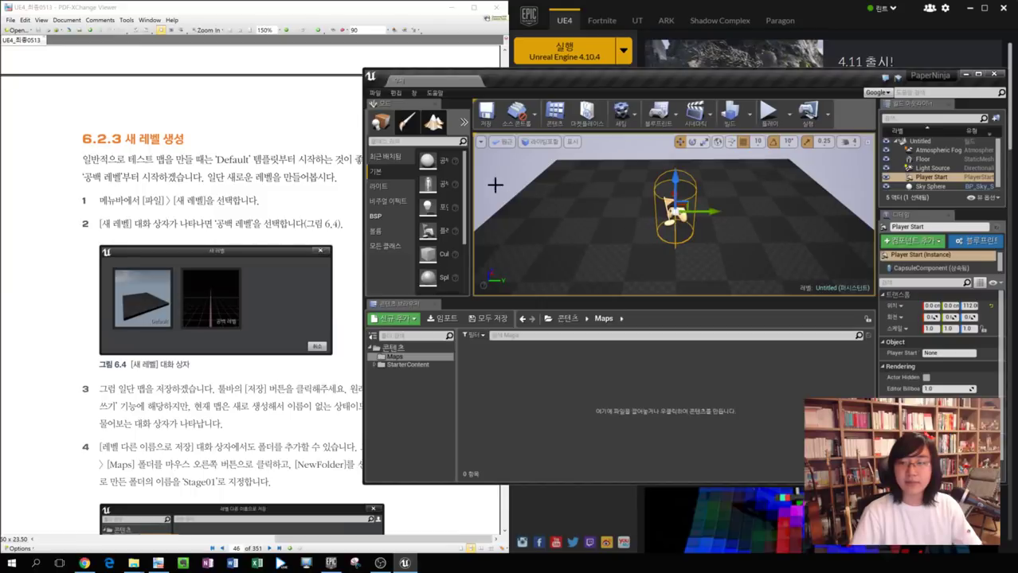
{"action": "left_click_drag", "start_coordinate": [495, 184], "coordinate": [504, 185], "text": "alt"}
{"action": "left_click", "coordinate": [851, 200]}
{"action": "scroll", "coordinate": [819, 199], "scroll_direction": "down", "scroll_amount": 4}
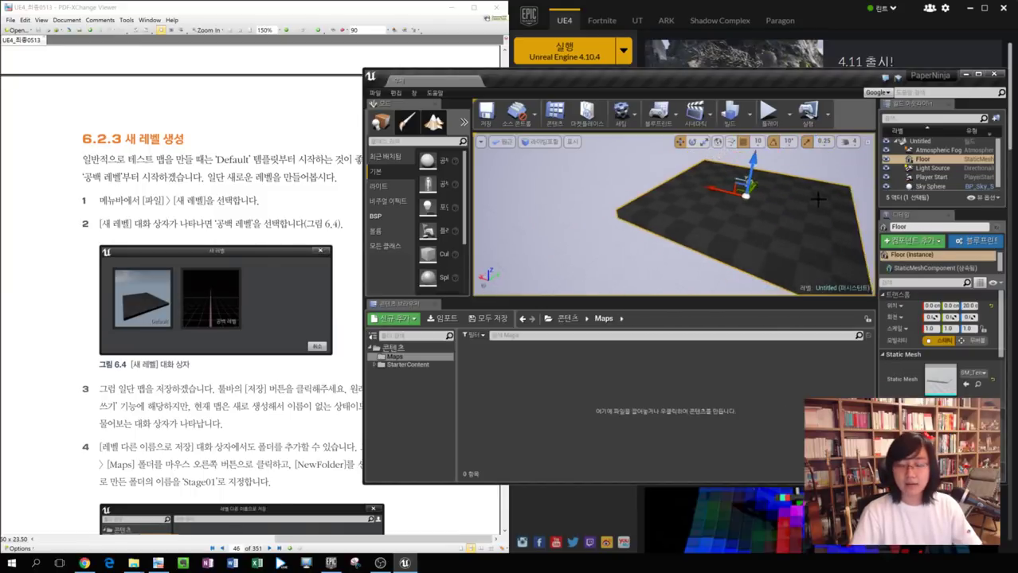
{"action": "scroll", "coordinate": [818, 200], "scroll_direction": "down", "scroll_amount": 1}
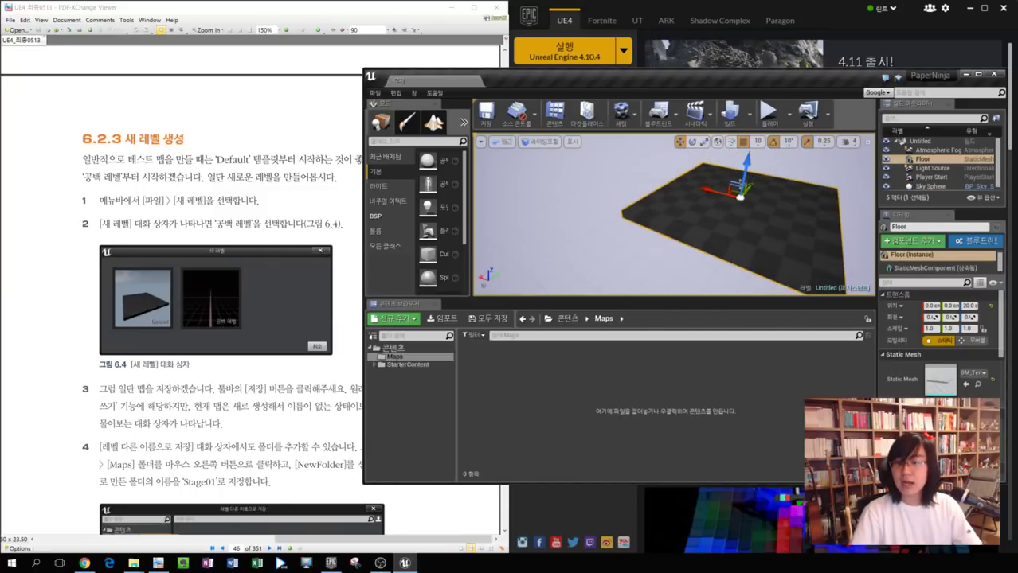
{"action": "left_click", "coordinate": [704, 156]}
{"action": "left_click_drag", "start_coordinate": [705, 156], "coordinate": [721, 183], "text": "alt"}
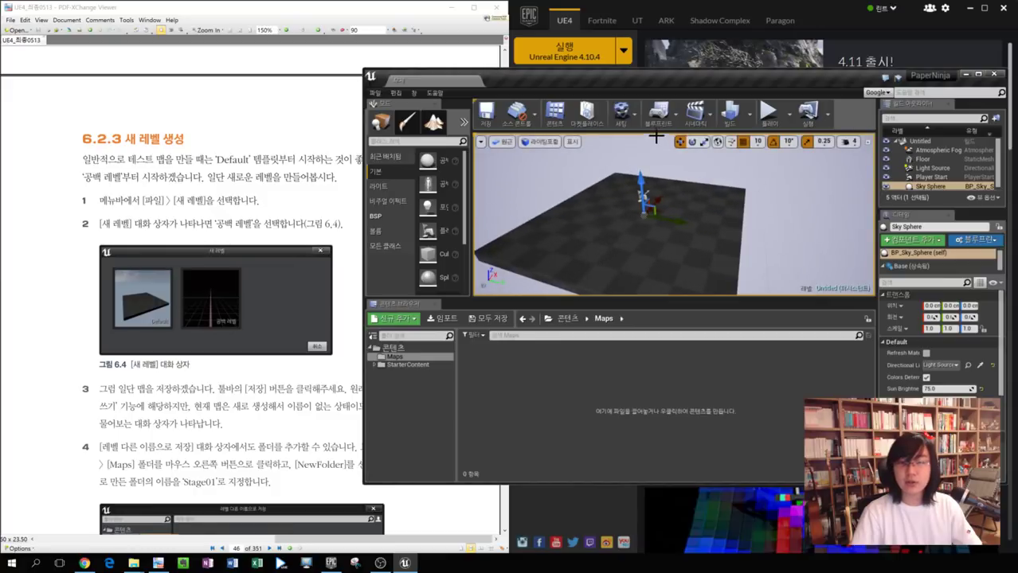
{"action": "left_click_drag", "start_coordinate": [844, 226], "coordinate": [847, 168], "text": "alt"}
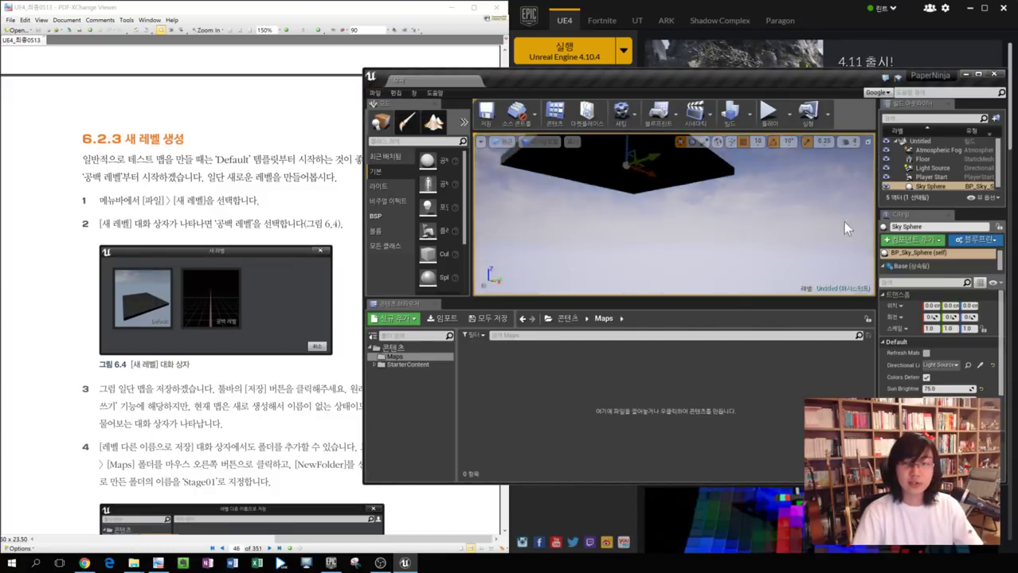
Replace the Default level with a new level based on the empty level template.
{"action": "left_click", "coordinate": [374, 93]}
{"action": "left_click", "coordinate": [390, 118]}
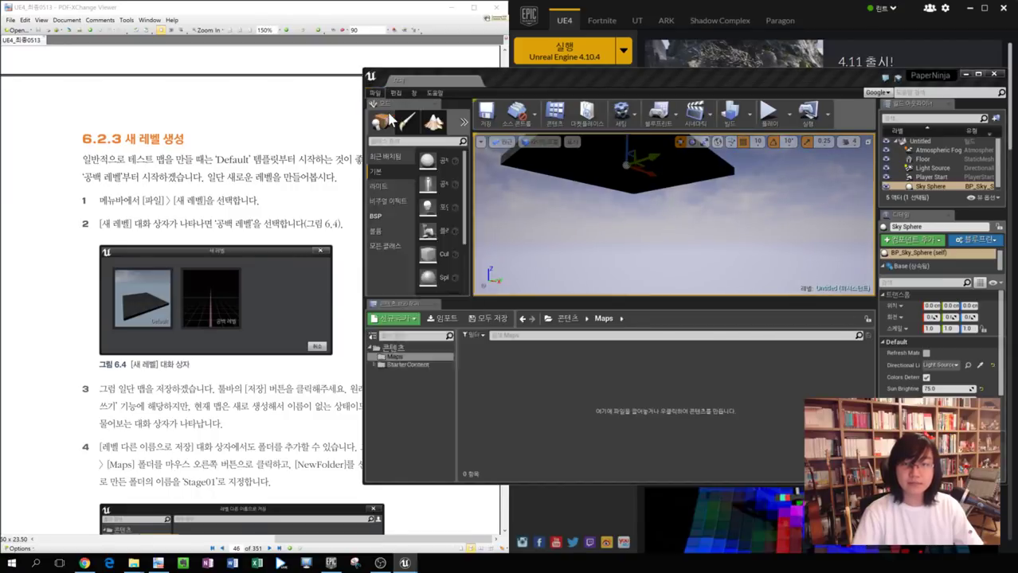
{"action": "left_click", "coordinate": [510, 239]}
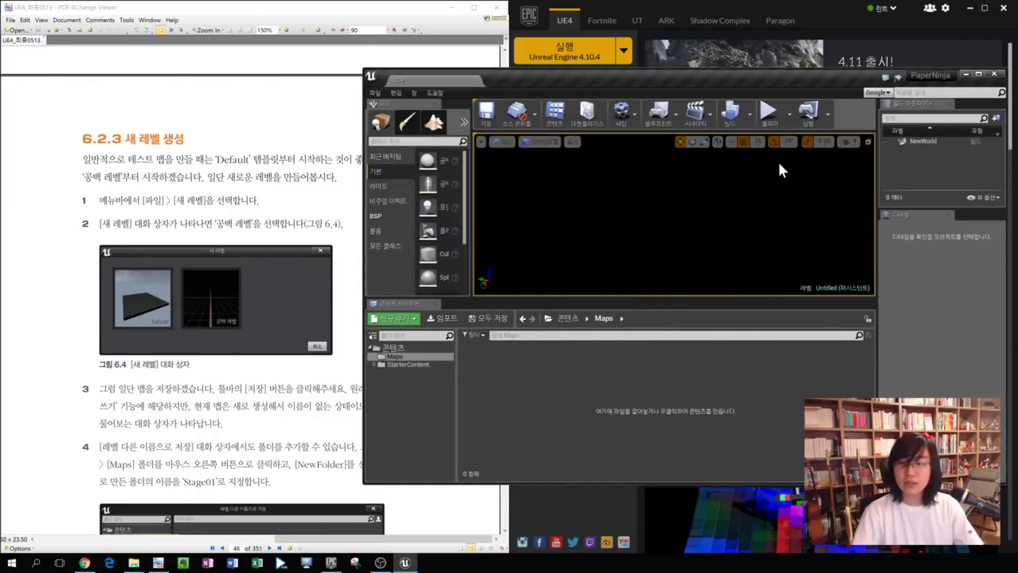
Test-play the empty level in the viewport, stop the session and select the NewWorld entry in the World Outliner.
{"action": "left_click", "coordinate": [768, 113]}
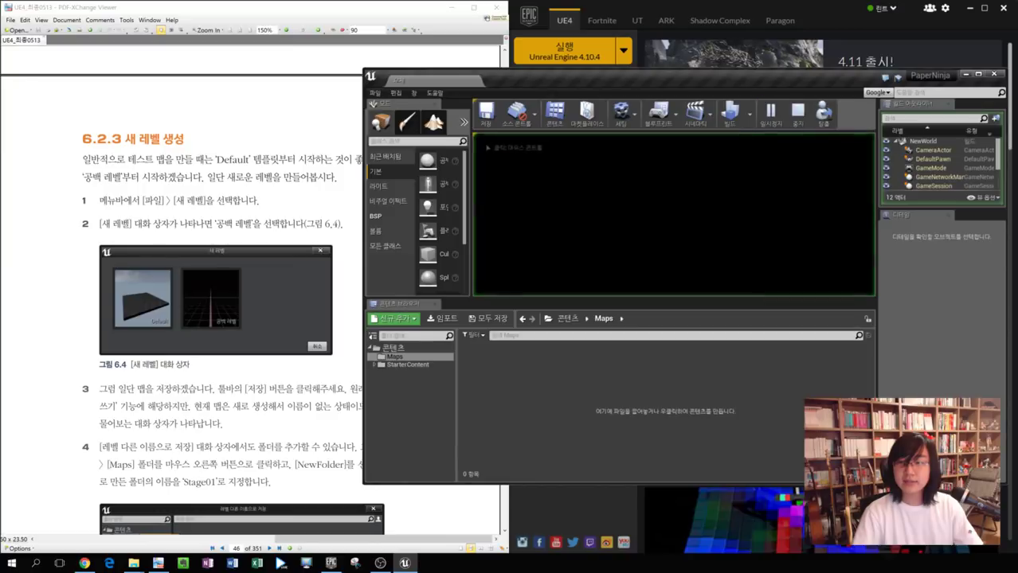
{"action": "left_click", "coordinate": [797, 115]}
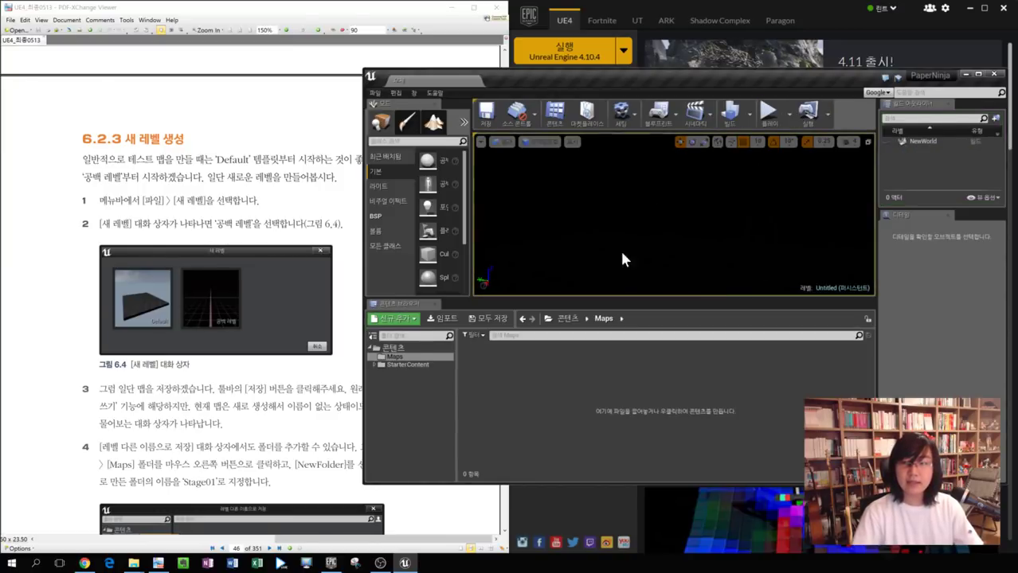
{"action": "left_click", "coordinate": [933, 142]}
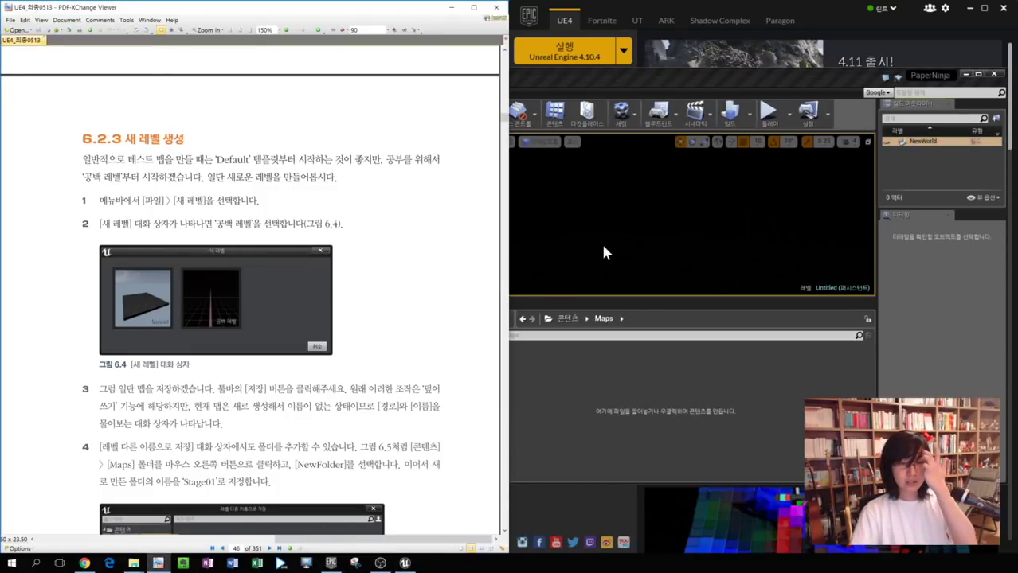
Create a new level again from the empty level template.
{"action": "left_click", "coordinate": [374, 92]}
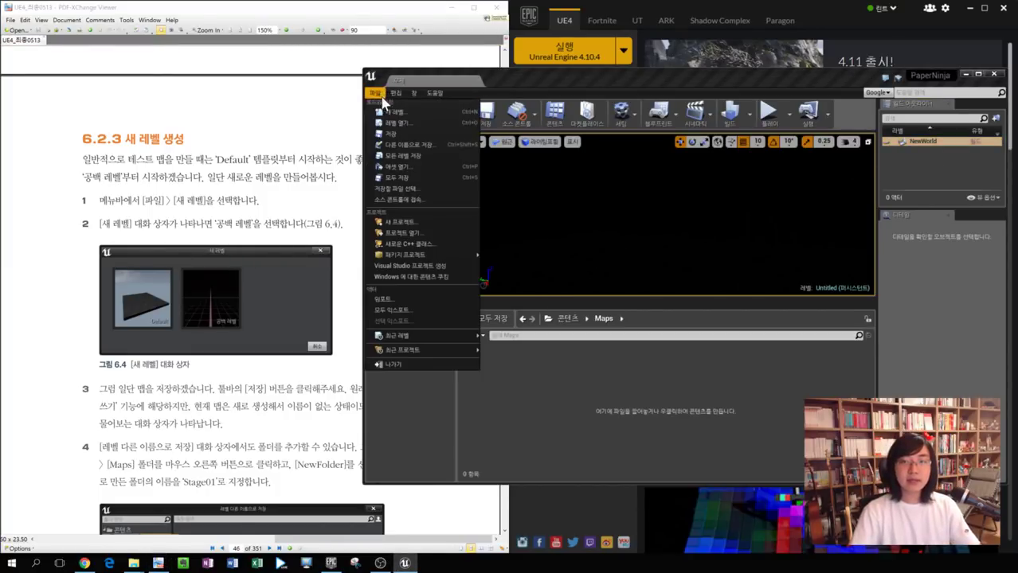
{"action": "left_click", "coordinate": [394, 107]}
{"action": "left_click", "coordinate": [513, 251]}
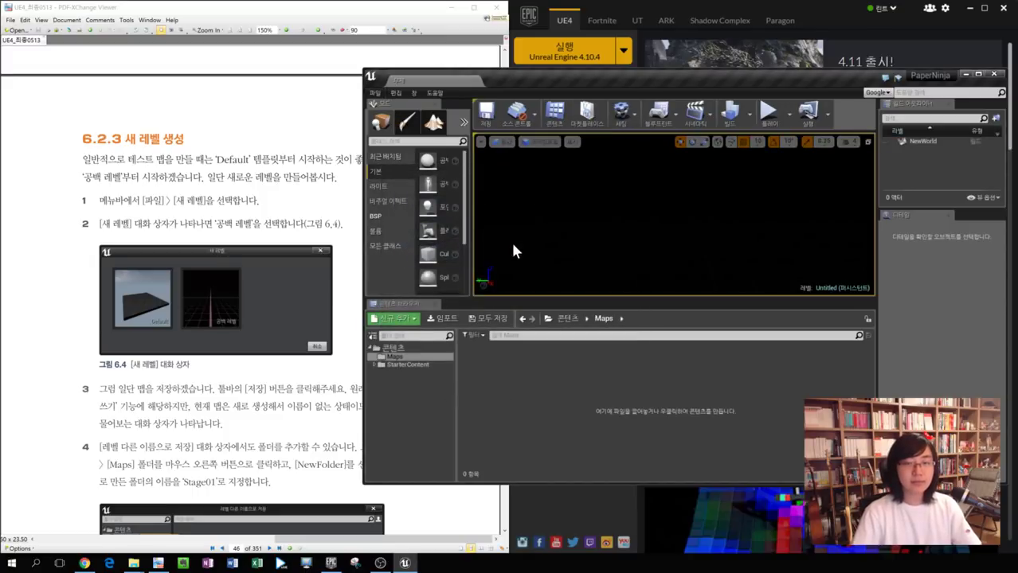
Start saving the new level and choose the Maps folder as its location.
{"action": "left_click", "coordinate": [374, 93]}
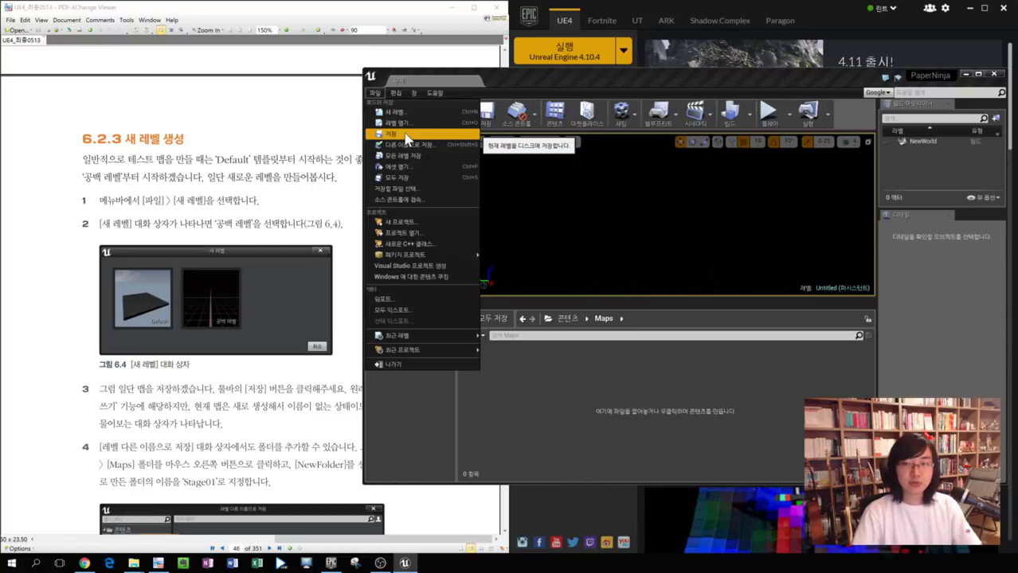
{"action": "left_click", "coordinate": [393, 133]}
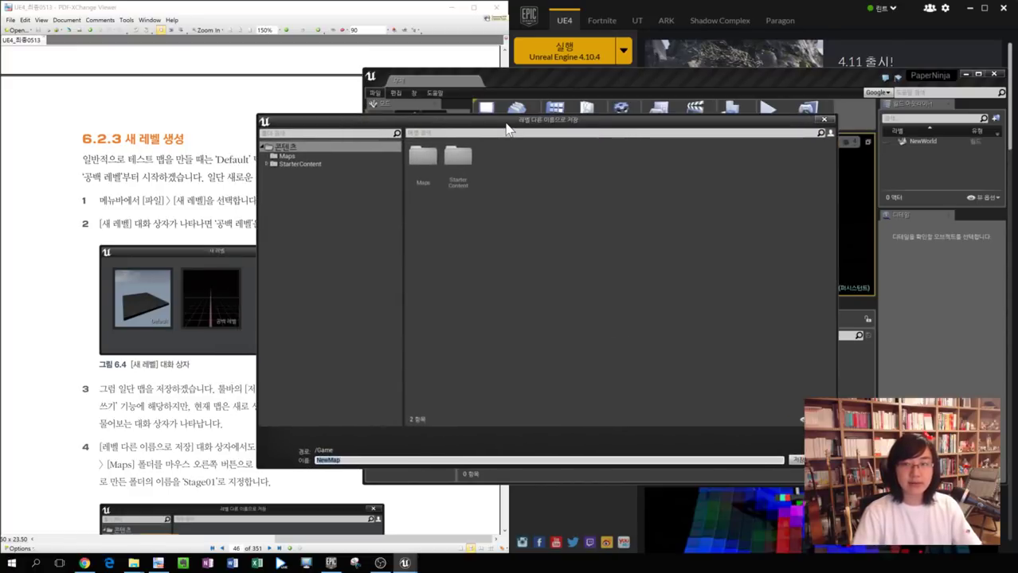
{"action": "double_click", "coordinate": [445, 168]}
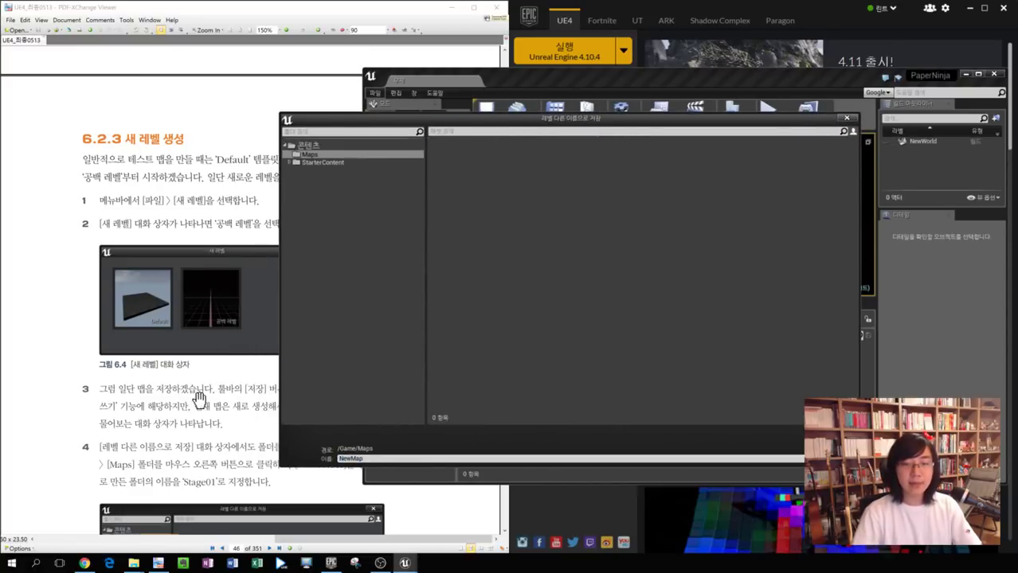
Check the book's folder instructions and create a folder named Stage01 inside Maps from the level save dialog.
{"action": "left_click", "coordinate": [224, 448]}
{"action": "scroll", "coordinate": [225, 439], "scroll_direction": "down", "scroll_amount": 7}
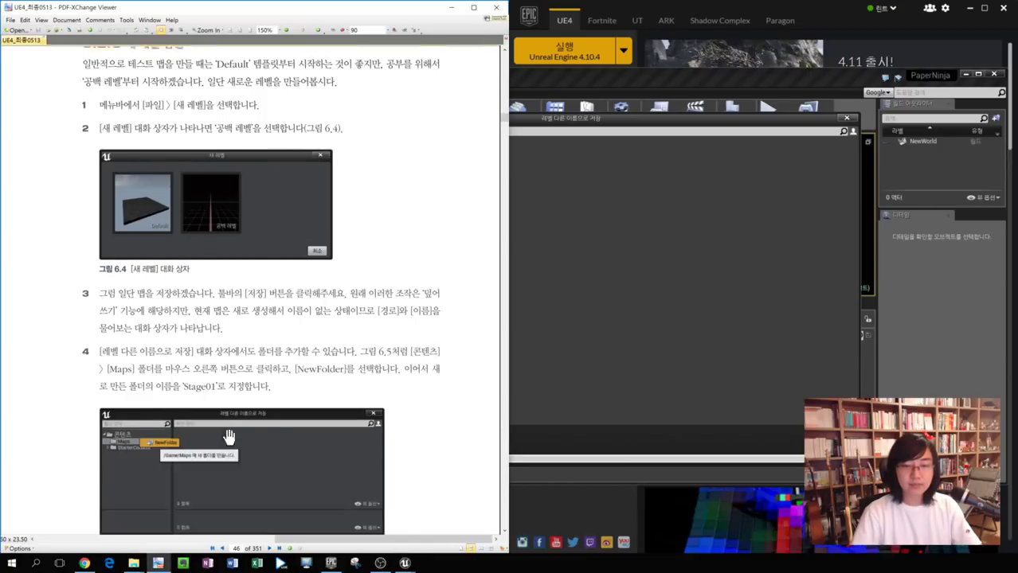
{"action": "left_click", "coordinate": [544, 405]}
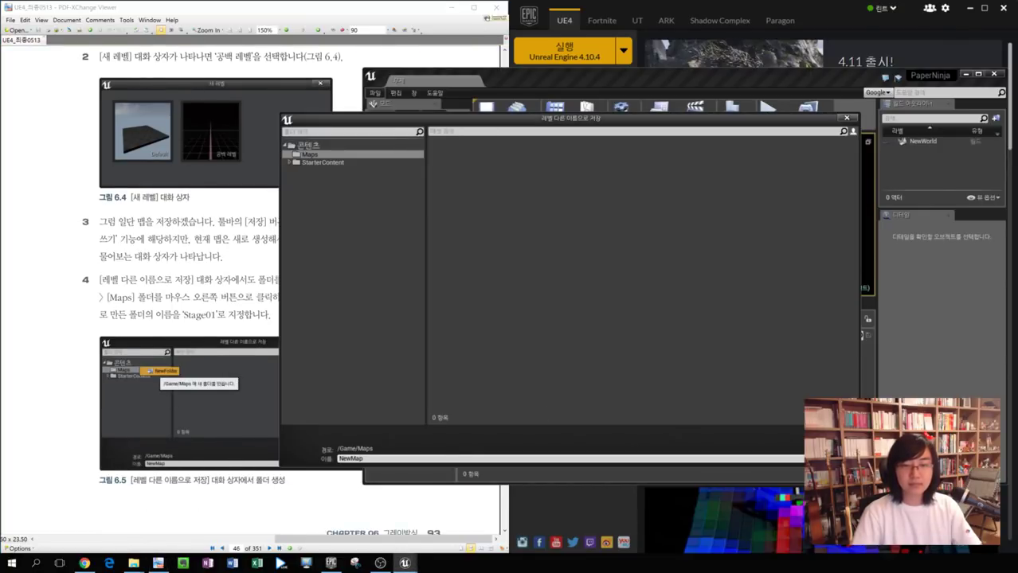
{"action": "left_click", "coordinate": [225, 387]}
{"action": "left_click", "coordinate": [639, 285]}
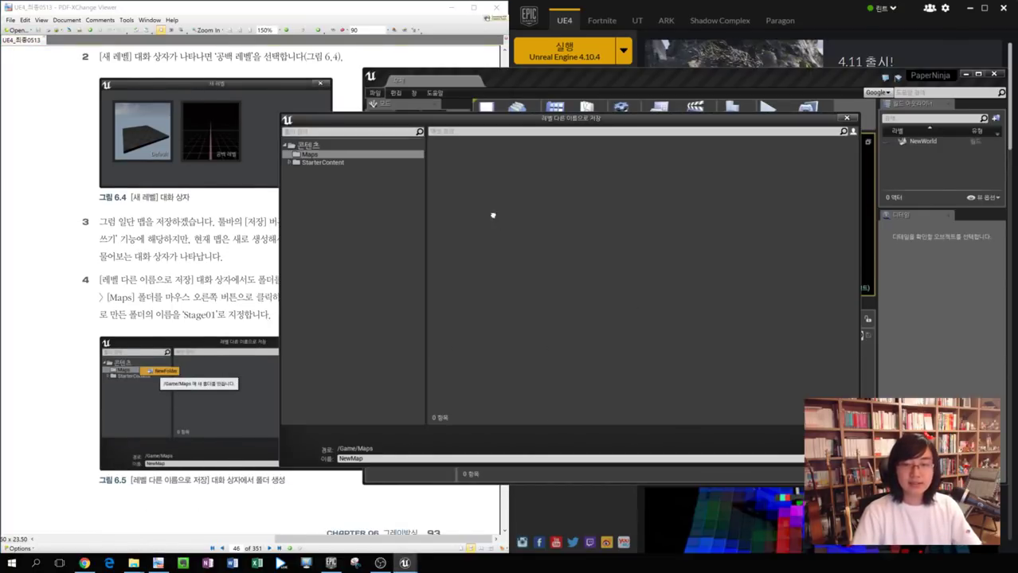
{"action": "right_click", "coordinate": [378, 155]}
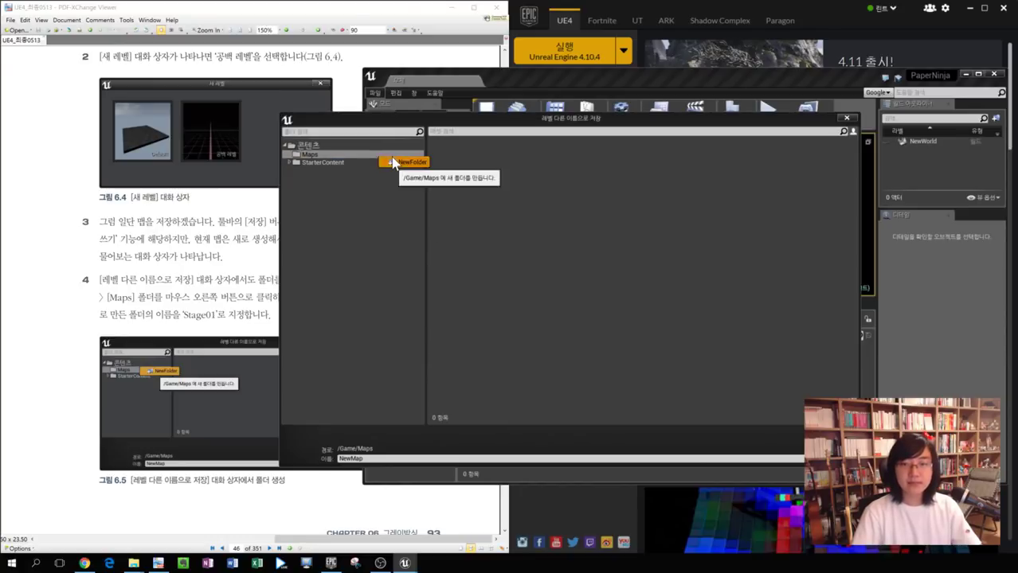
{"action": "left_click", "coordinate": [402, 162]}
{"action": "type", "text": "Sta"}
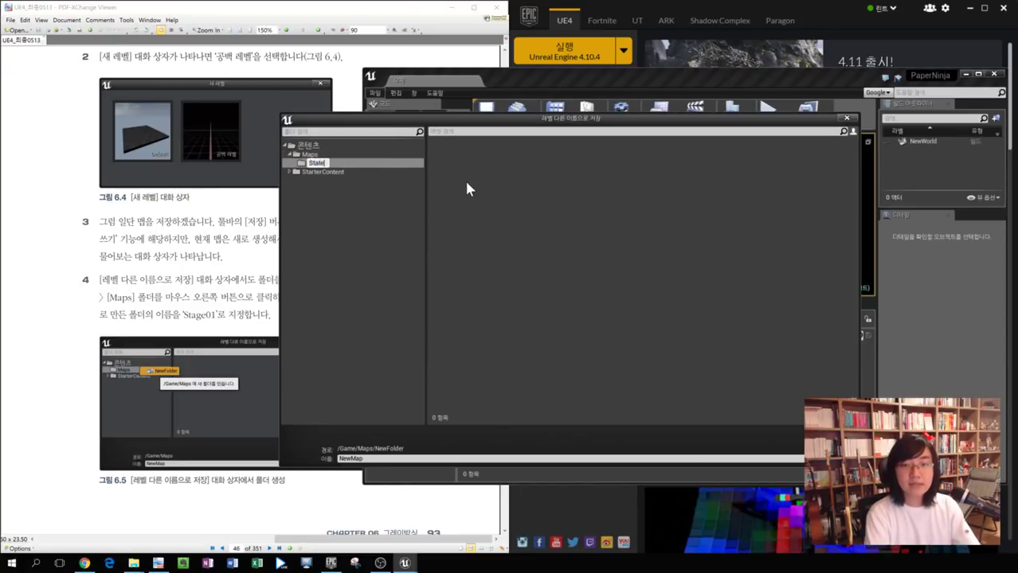
{"action": "type", "text": "ge01"}
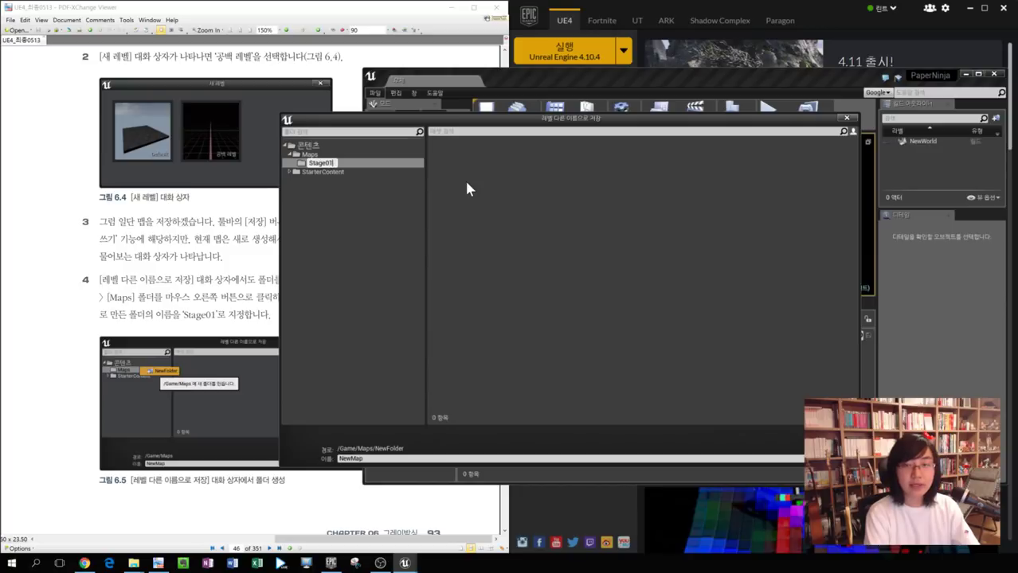
{"action": "key", "text": "Return"}
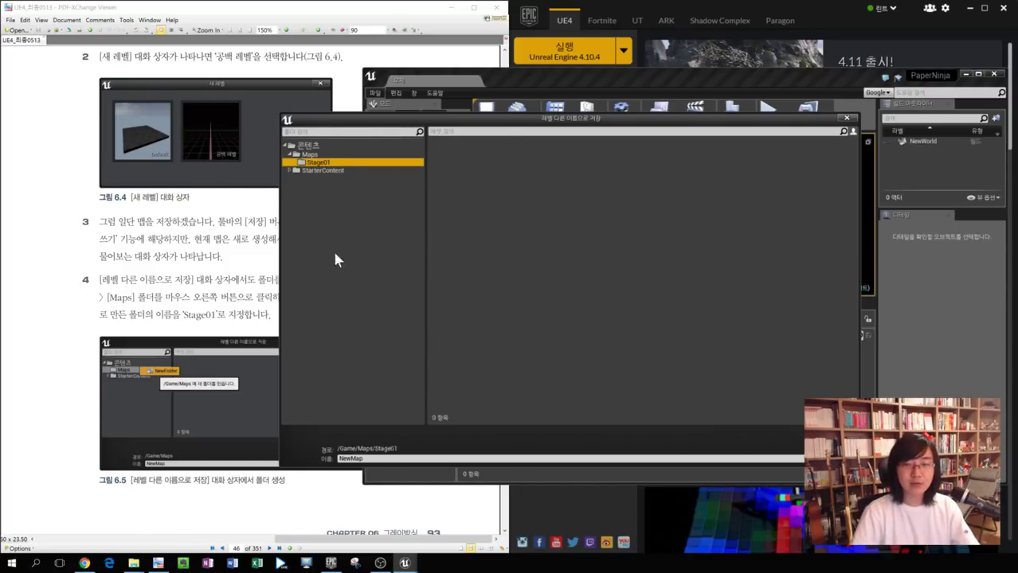
Save the level in the Stage01 folder under the name PNStage01_Top, as given in the book.
{"action": "left_click", "coordinate": [225, 422]}
{"action": "scroll", "coordinate": [269, 393], "scroll_direction": "down", "scroll_amount": 10}
{"action": "left_click", "coordinate": [684, 342]}
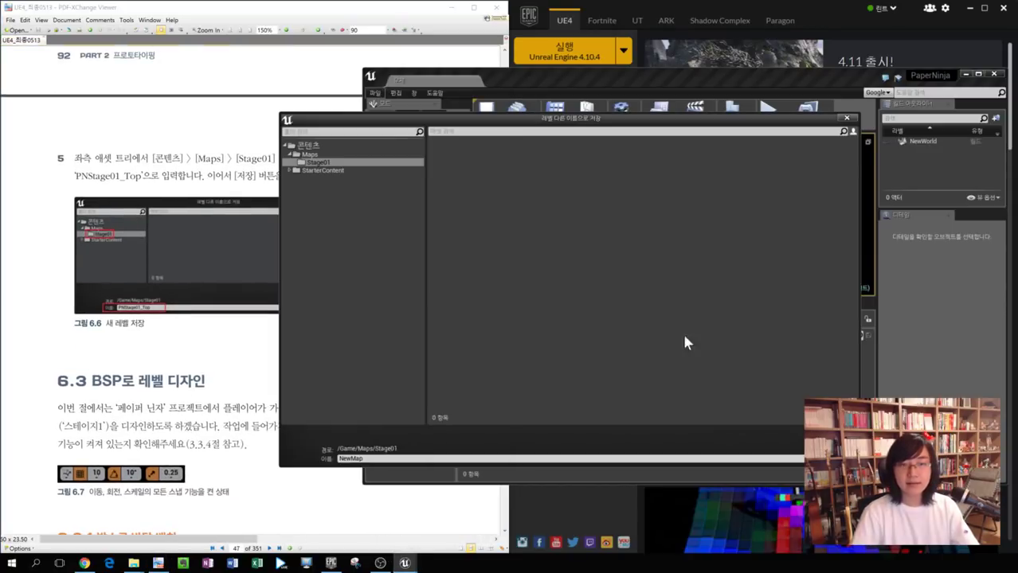
{"action": "left_click_drag", "start_coordinate": [406, 460], "coordinate": [249, 470]}
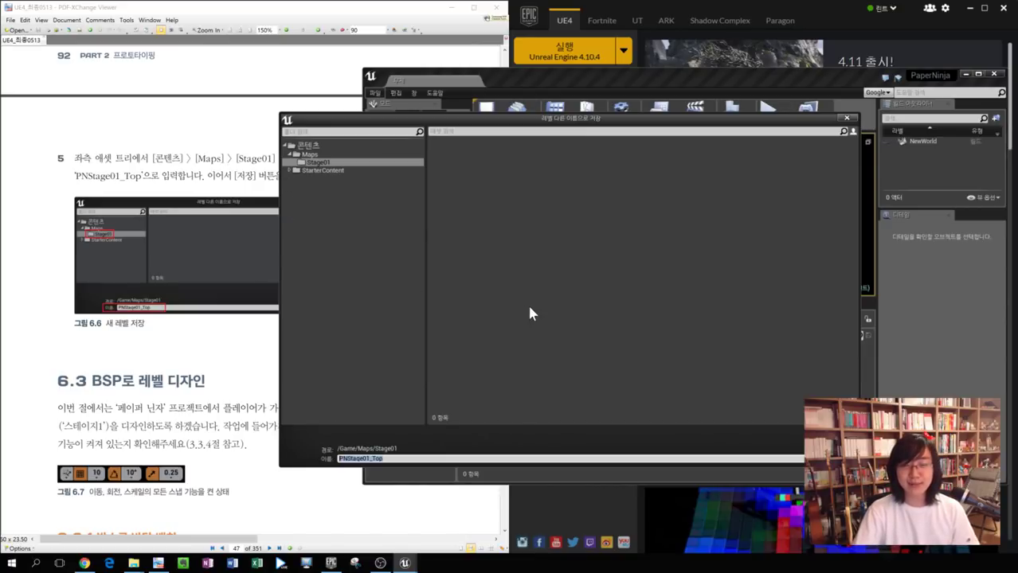
{"action": "left_click", "coordinate": [414, 459]}
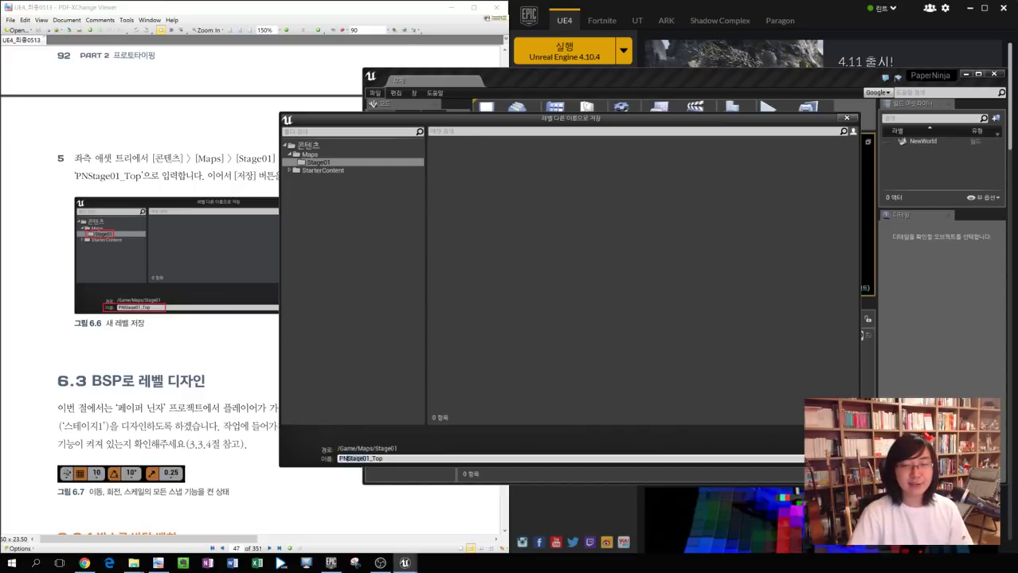
{"action": "left_click_drag", "start_coordinate": [572, 128], "coordinate": [629, 99]}
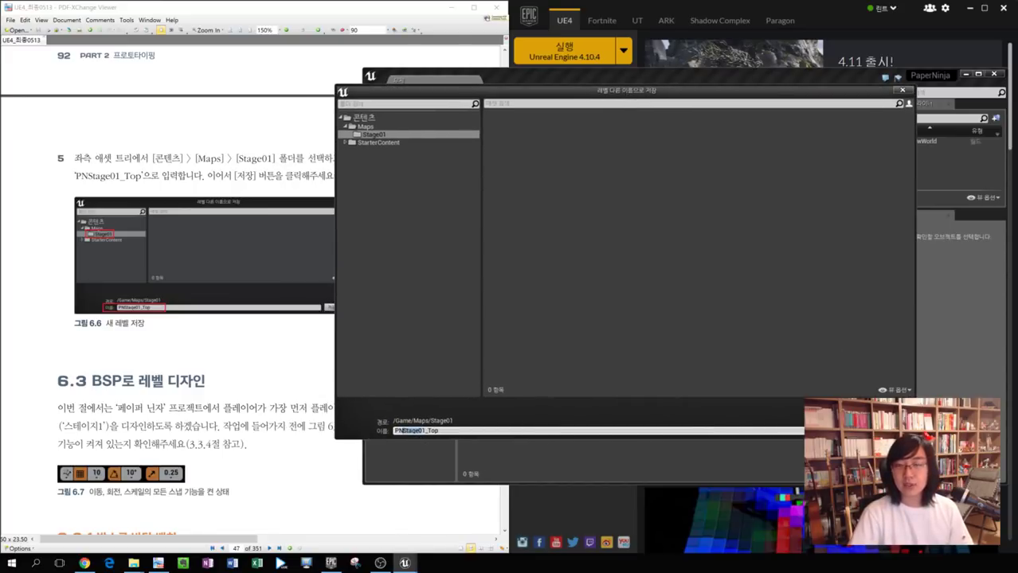
{"action": "key", "text": "Return"}
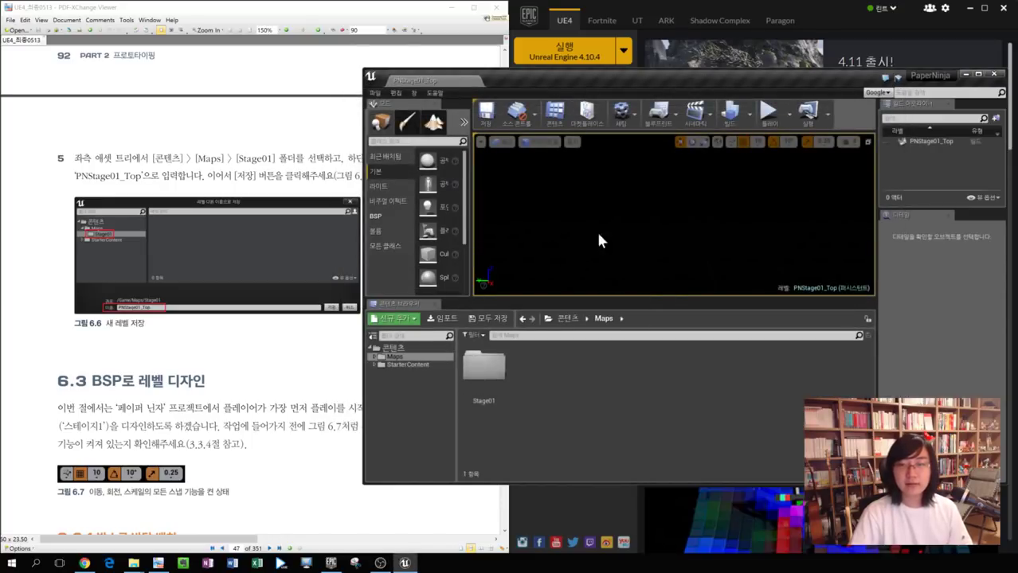
Expand the Maps folder in the Content Browser and view the contents of its Stage01 folder.
{"action": "left_click", "coordinate": [376, 358]}
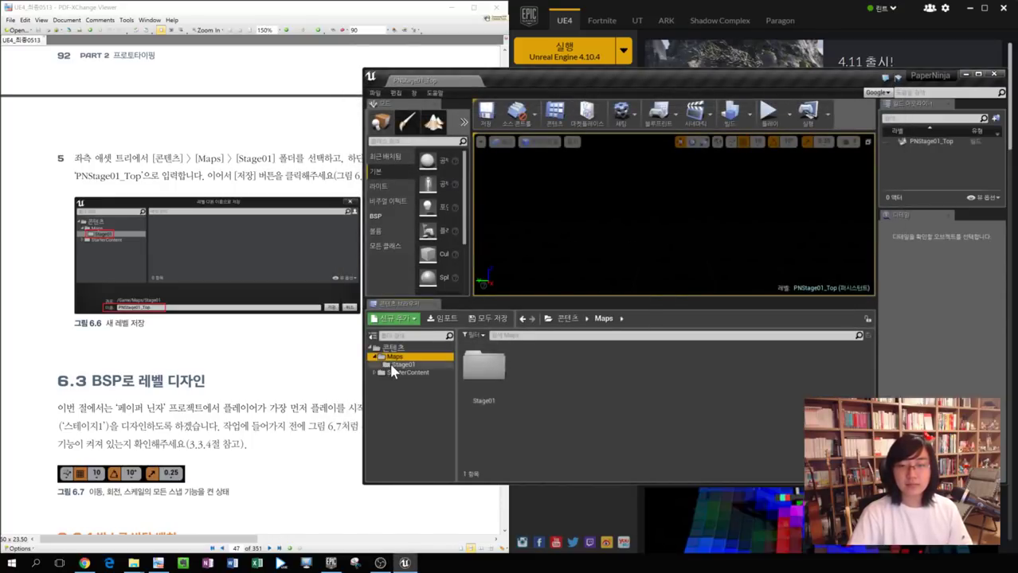
{"action": "left_click", "coordinate": [389, 363]}
{"action": "left_click", "coordinate": [396, 349]}
{"action": "left_click", "coordinate": [398, 356]}
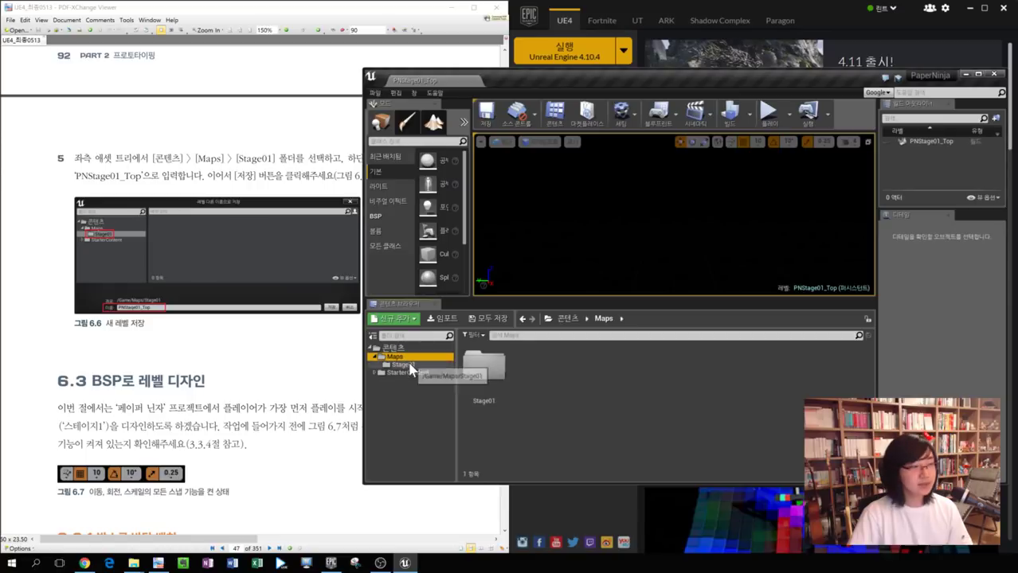
{"action": "left_click", "coordinate": [402, 364]}
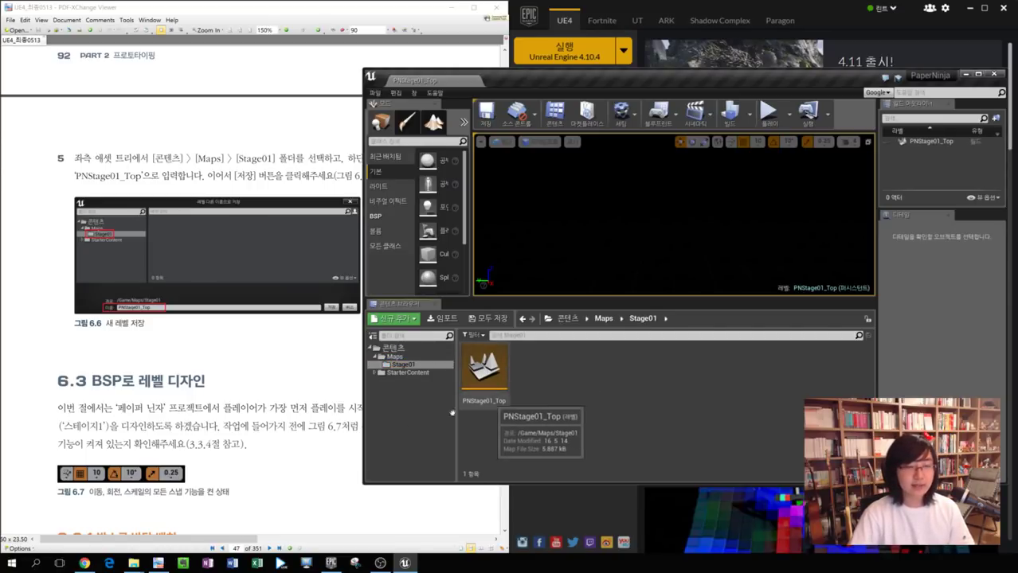
Switch to PDF-XChange Viewer and read section 6.3 on BSP level design, covering the snap settings, view mode and box placement.
{"action": "left_click", "coordinate": [313, 391]}
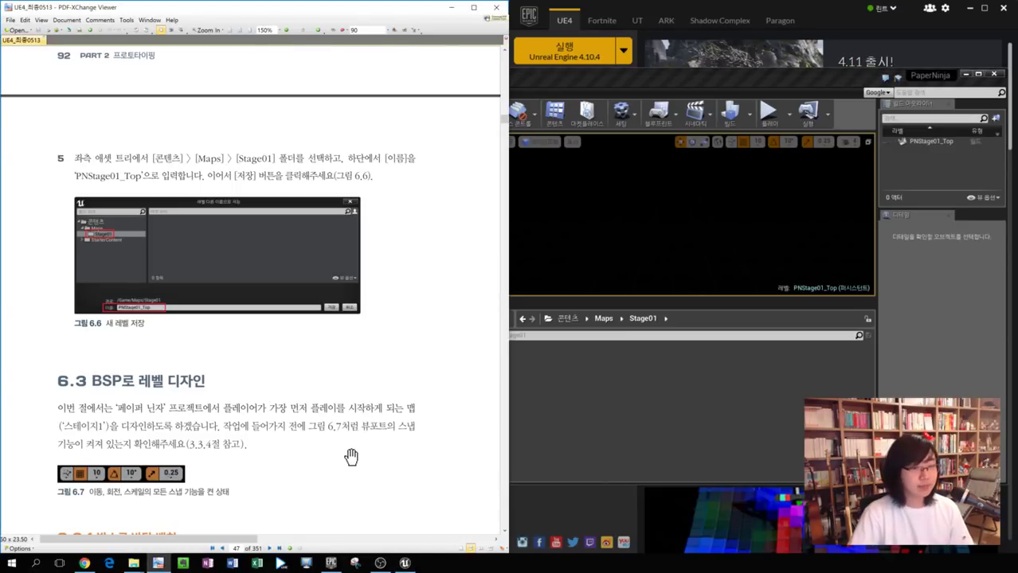
{"action": "scroll", "coordinate": [387, 414], "scroll_direction": "down", "scroll_amount": 5}
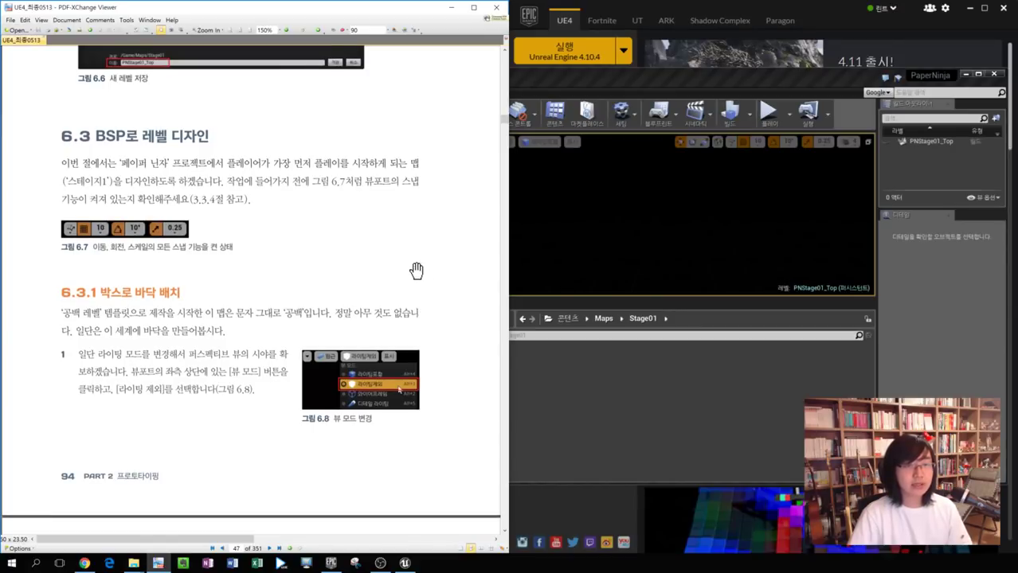
{"action": "left_click", "coordinate": [641, 169]}
{"action": "left_click", "coordinate": [285, 268]}
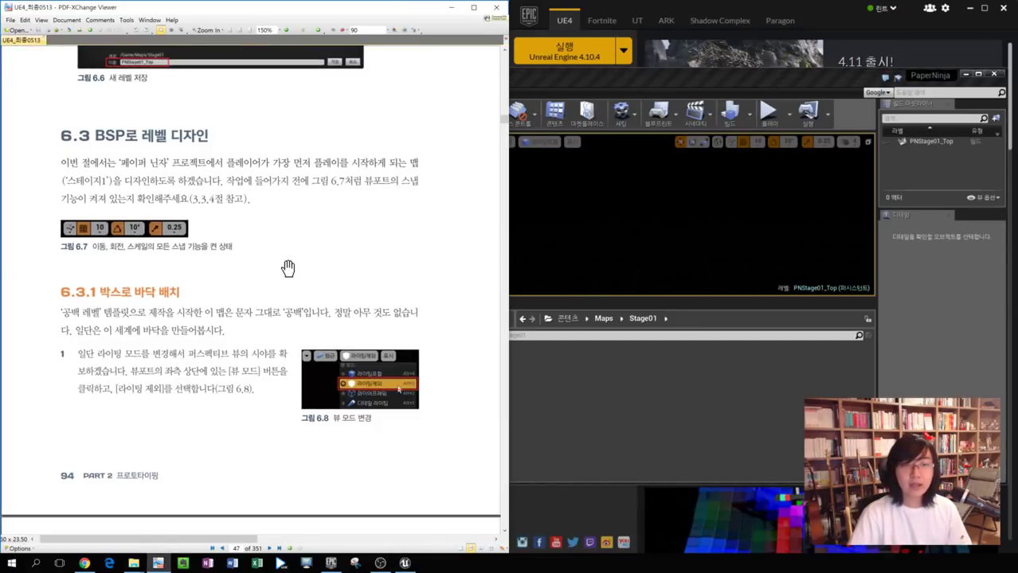
{"action": "scroll", "coordinate": [399, 227], "scroll_direction": "down", "scroll_amount": 5}
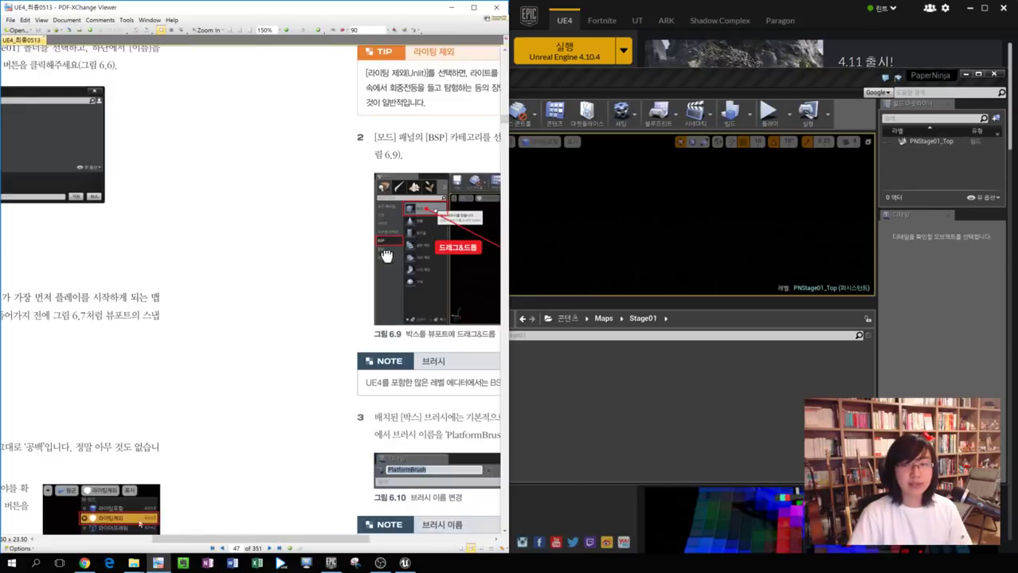
Switch to Chrome and look through the "bsp game" image results, enlarging examples of level layouts and blocked-out geometry.
{"action": "left_click", "coordinate": [731, 188]}
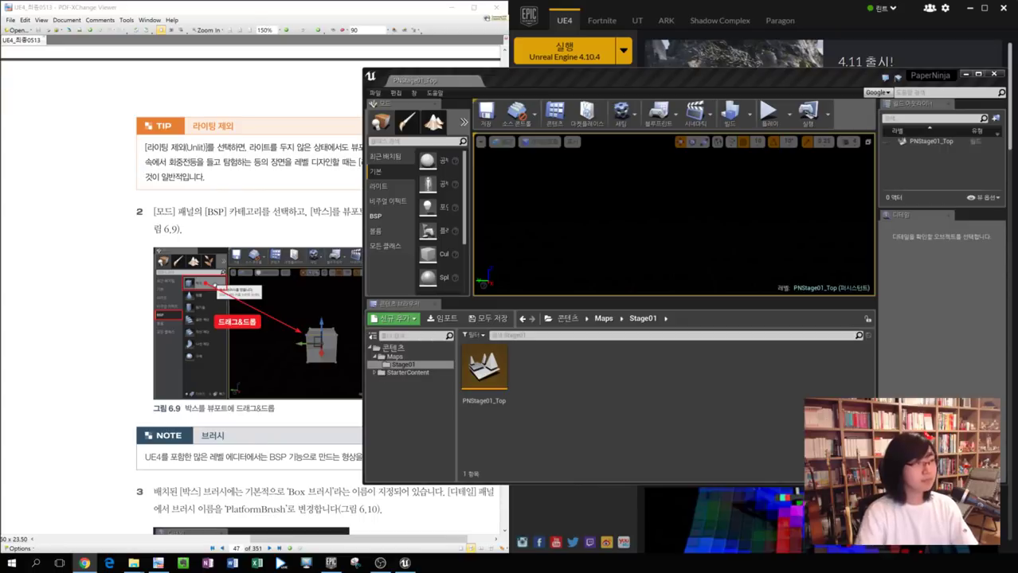
{"action": "left_click_drag", "start_coordinate": [1017, 87], "coordinate": [443, 143]}
{"action": "double_click", "coordinate": [443, 142]}
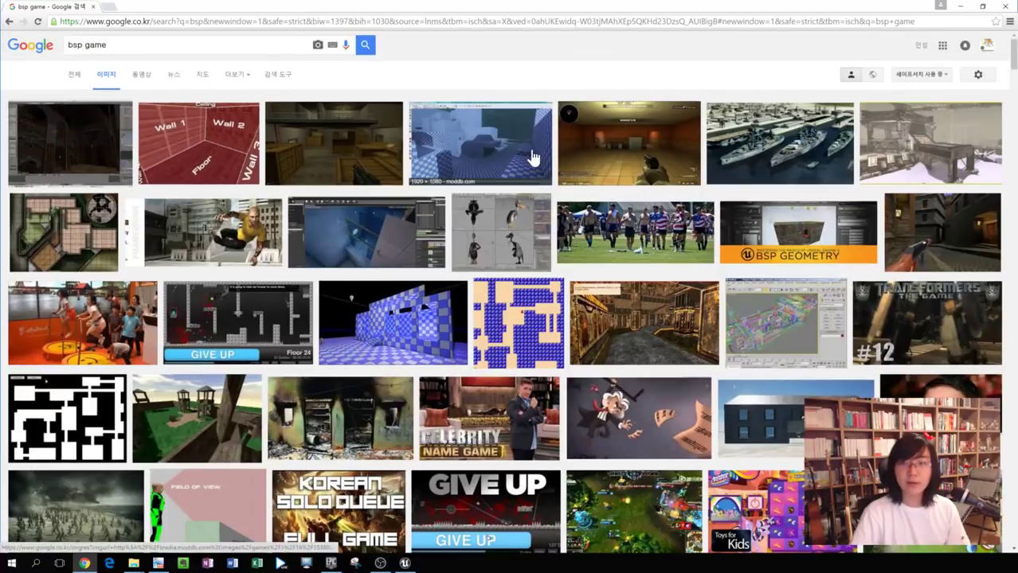
{"action": "left_click", "coordinate": [533, 159]}
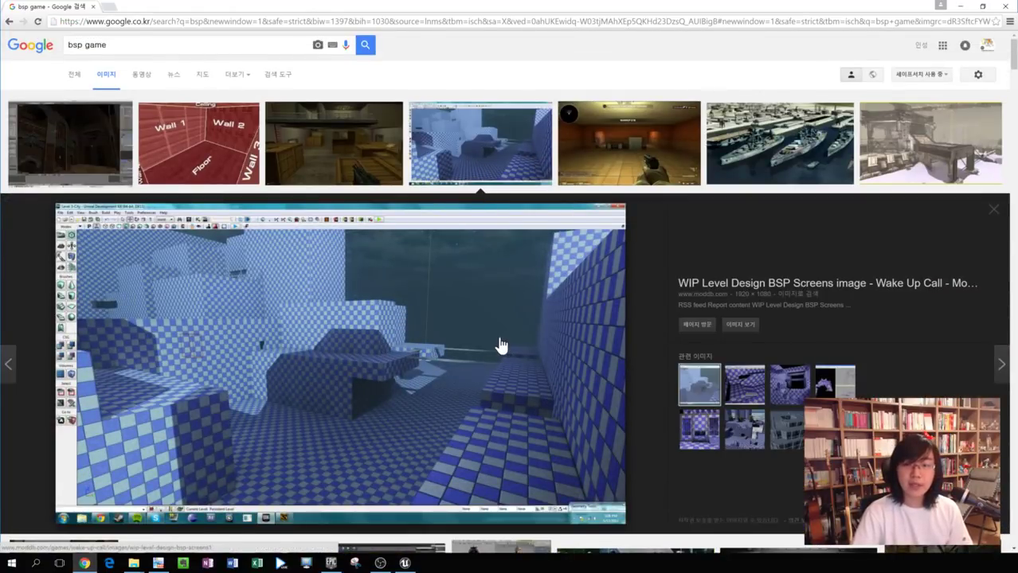
{"action": "scroll", "coordinate": [500, 346], "scroll_direction": "down", "scroll_amount": 4}
{"action": "scroll", "coordinate": [472, 329], "scroll_direction": "up", "scroll_amount": 4}
{"action": "scroll", "coordinate": [375, 362], "scroll_direction": "down", "scroll_amount": 3}
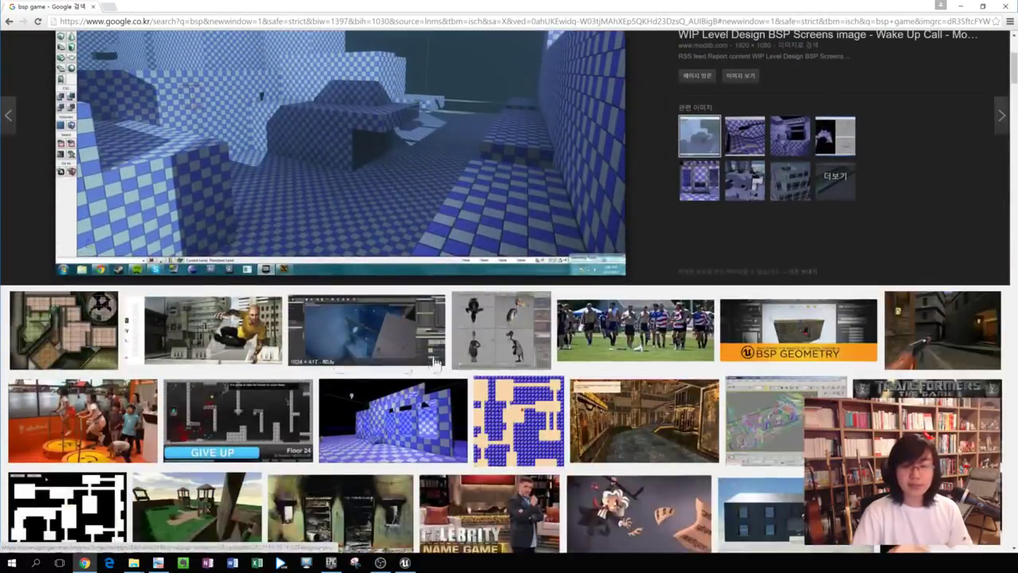
{"action": "left_click", "coordinate": [491, 398]}
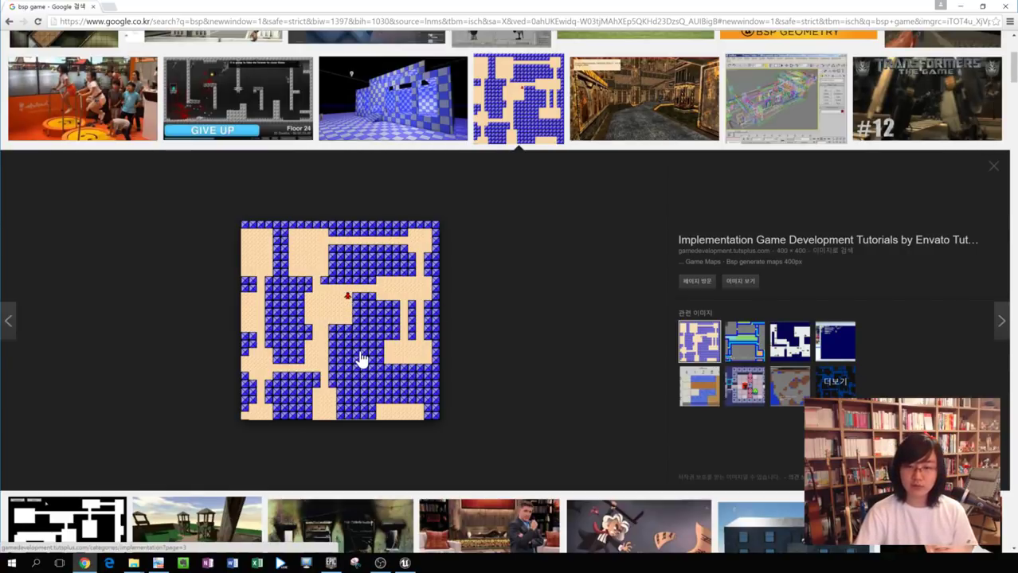
{"action": "scroll", "coordinate": [357, 411], "scroll_direction": "down", "scroll_amount": 4}
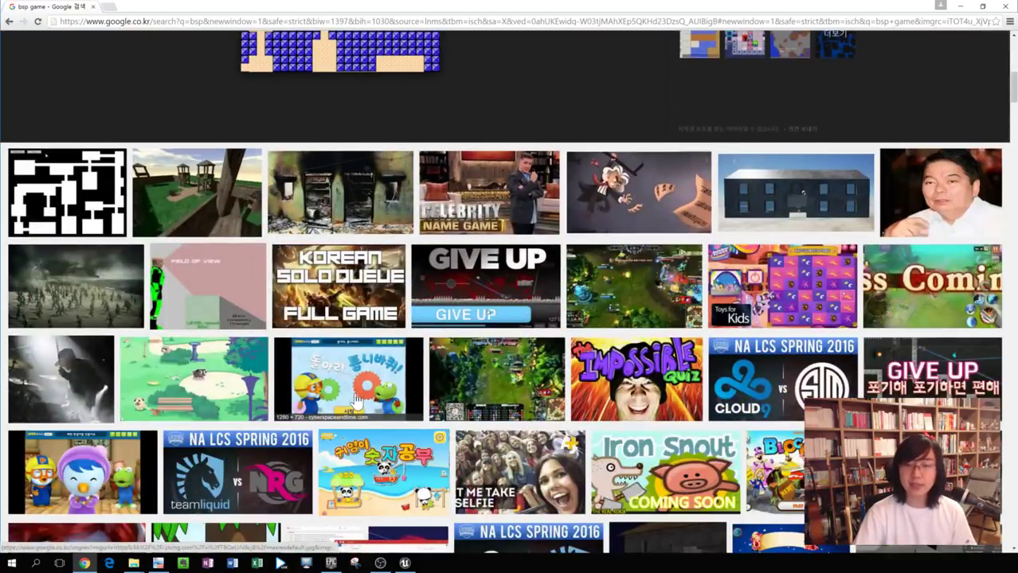
{"action": "scroll", "coordinate": [354, 398], "scroll_direction": "down", "scroll_amount": 6}
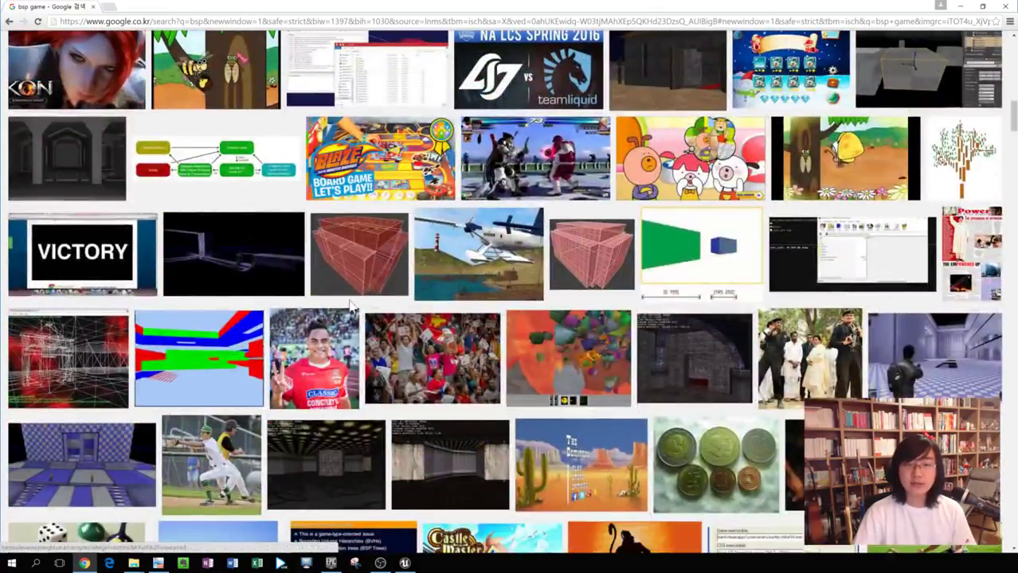
{"action": "left_click", "coordinate": [380, 273]}
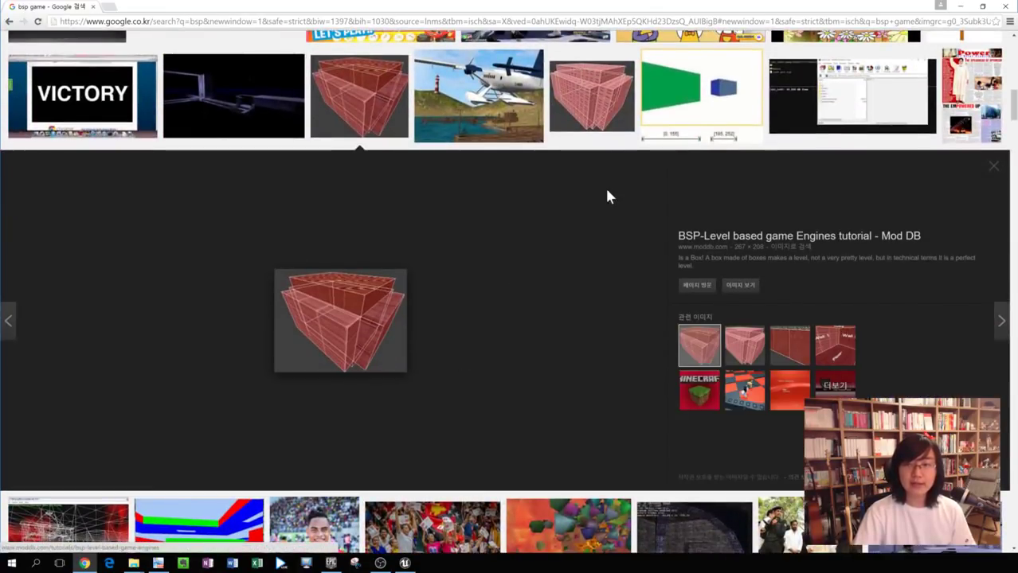
{"action": "left_click_drag", "start_coordinate": [530, 8], "coordinate": [390, 206]}
{"action": "left_click", "coordinate": [662, 200]}
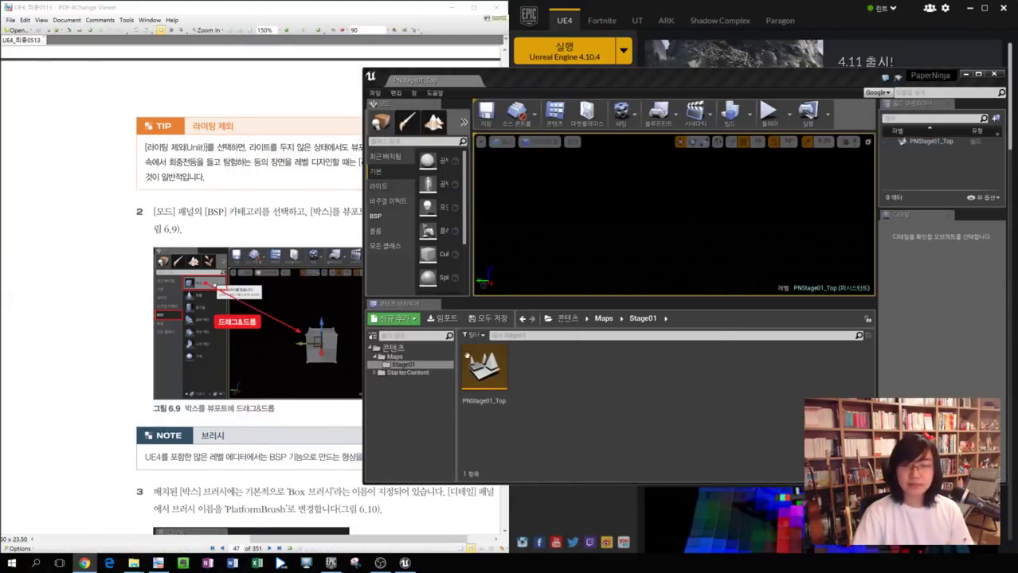
Return to the Unreal editor, show the BSP brush category and widen the Modes panel so the brush names are readable.
{"action": "left_click", "coordinate": [616, 258]}
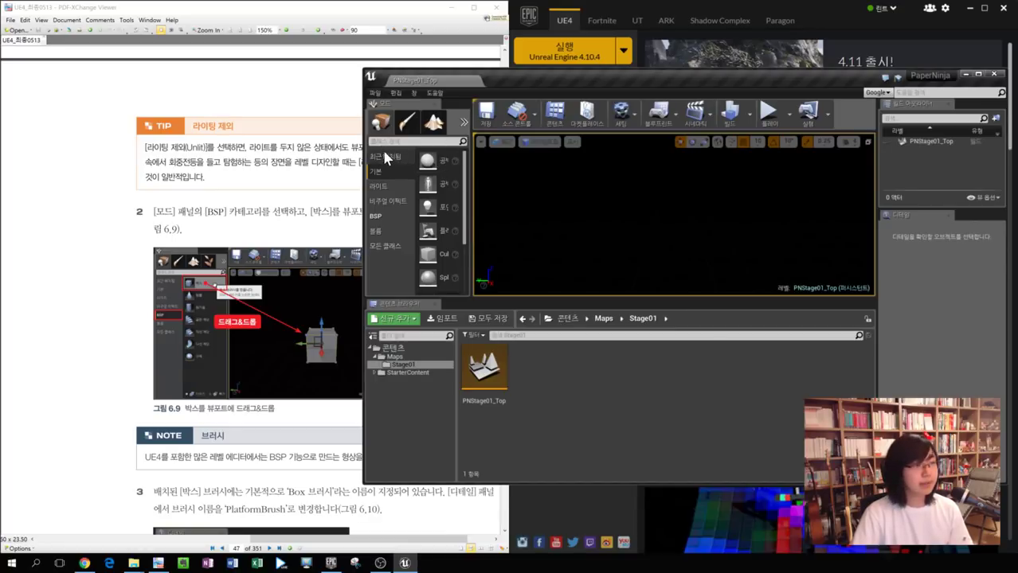
{"action": "left_click", "coordinate": [383, 216]}
{"action": "left_click_drag", "start_coordinate": [471, 217], "coordinate": [508, 217]}
Try out BSP brushes by placing a box, a cone, a cylinder and a curved stair in the viewport.
{"action": "left_click_drag", "start_coordinate": [441, 160], "coordinate": [725, 194]}
{"action": "right_click_drag", "start_coordinate": [748, 237], "coordinate": [748, 237]}
{"action": "mouse_move", "coordinate": [442, 181]}
{"action": "left_mouse_down"}
{"action": "mouse_move", "coordinate": [609, 229]}
{"action": "mouse_move", "coordinate": [641, 251]}
{"action": "left_mouse_up"}
{"action": "mouse_move", "coordinate": [444, 203]}
{"action": "left_mouse_down"}
{"action": "mouse_move", "coordinate": [529, 239]}
{"action": "mouse_move", "coordinate": [771, 214]}
{"action": "left_mouse_up"}
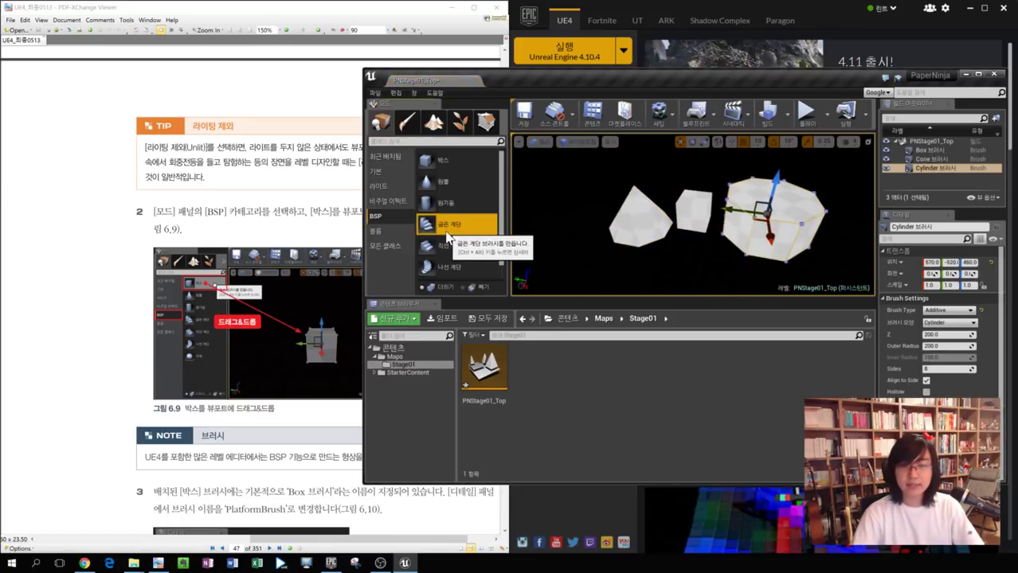
{"action": "mouse_move", "coordinate": [444, 223]}
{"action": "left_mouse_down"}
{"action": "mouse_move", "coordinate": [678, 268]}
{"action": "mouse_move", "coordinate": [664, 255]}
{"action": "left_mouse_up"}
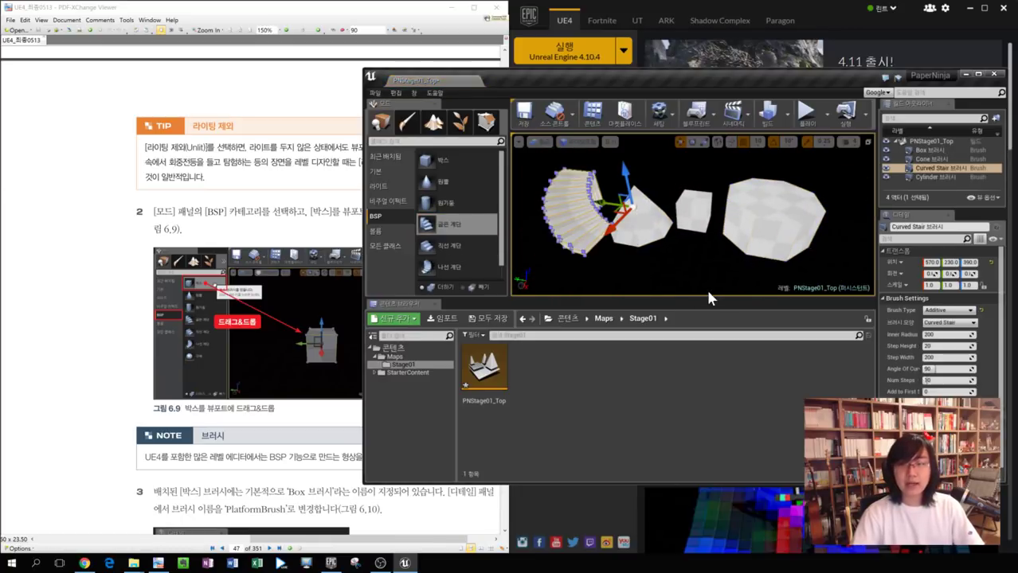
{"action": "right_click_drag", "start_coordinate": [677, 251], "coordinate": [677, 250]}
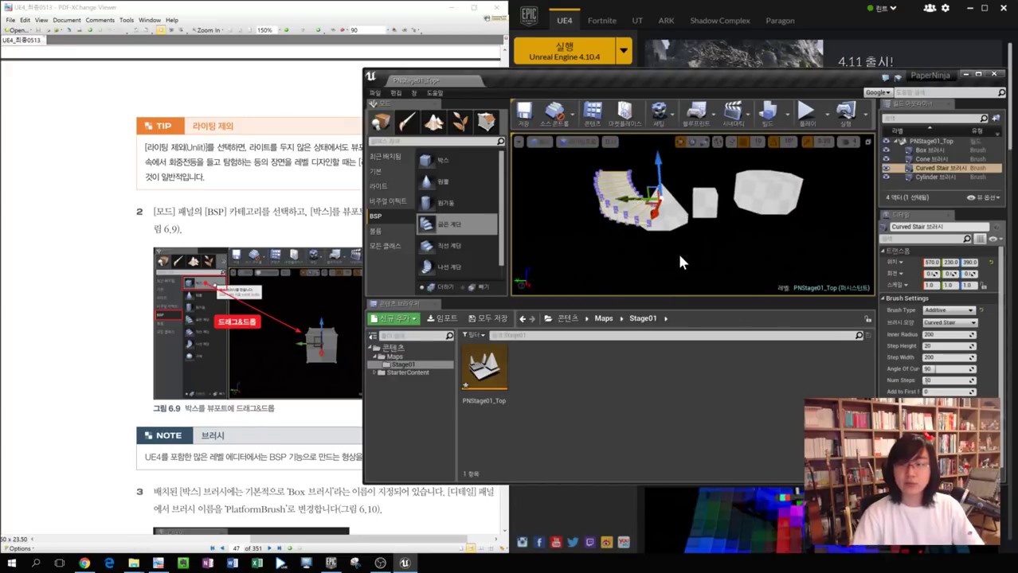
{"action": "scroll", "coordinate": [452, 244], "scroll_direction": "down", "scroll_amount": 1}
{"action": "scroll", "coordinate": [451, 244], "scroll_direction": "up", "scroll_amount": 1}
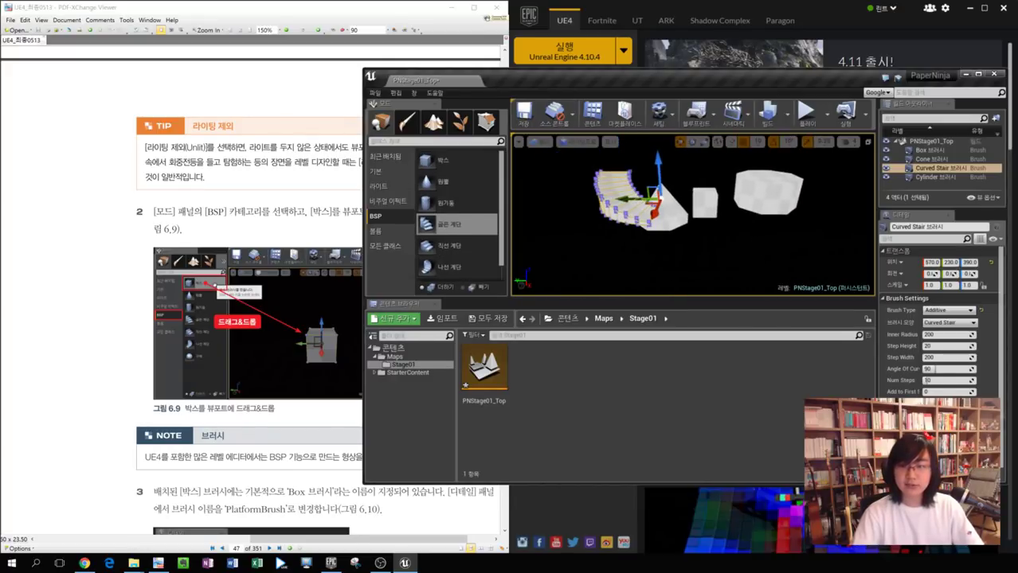
Undo the trial placements of all four BSP brushes to empty the level.
{"action": "key", "text": "Delete"}
{"action": "key", "text": "ctrl+z"}
{"action": "key", "text": "ctrl+z"}
{"action": "key", "text": "ctrl+z"}
{"action": "key", "text": "ctrl+z"}
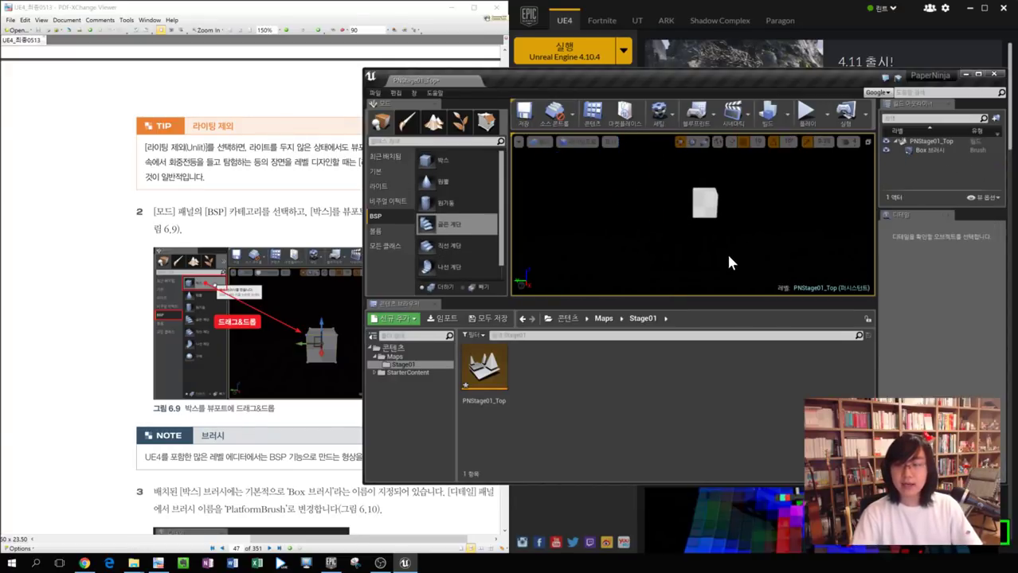
{"action": "key", "text": "ctrl+z"}
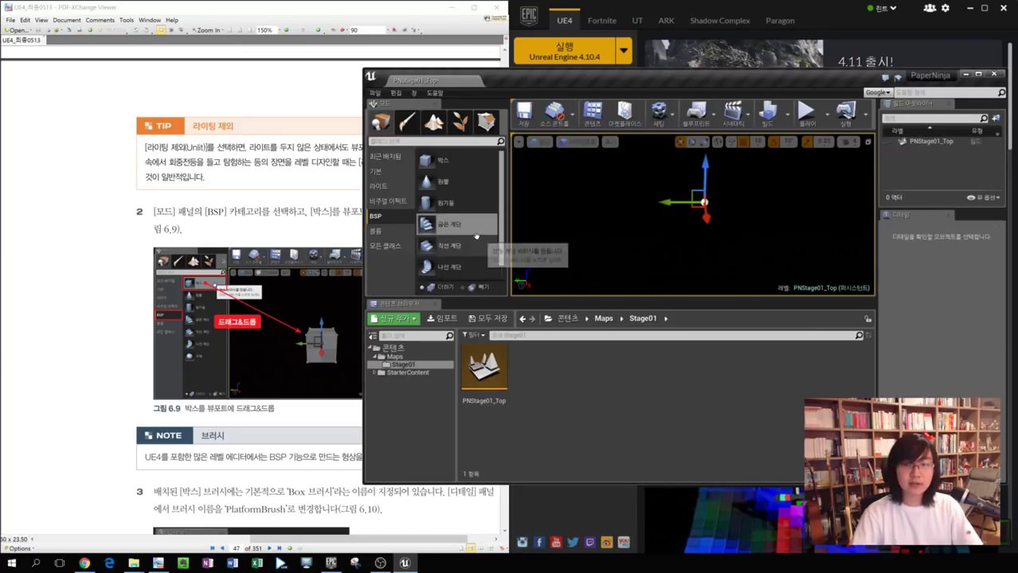
Switch to the PDF, examine the section 6.3.4 map plan, and return to the box placement and naming instructions on page 95.
{"action": "left_click", "coordinate": [470, 163]}
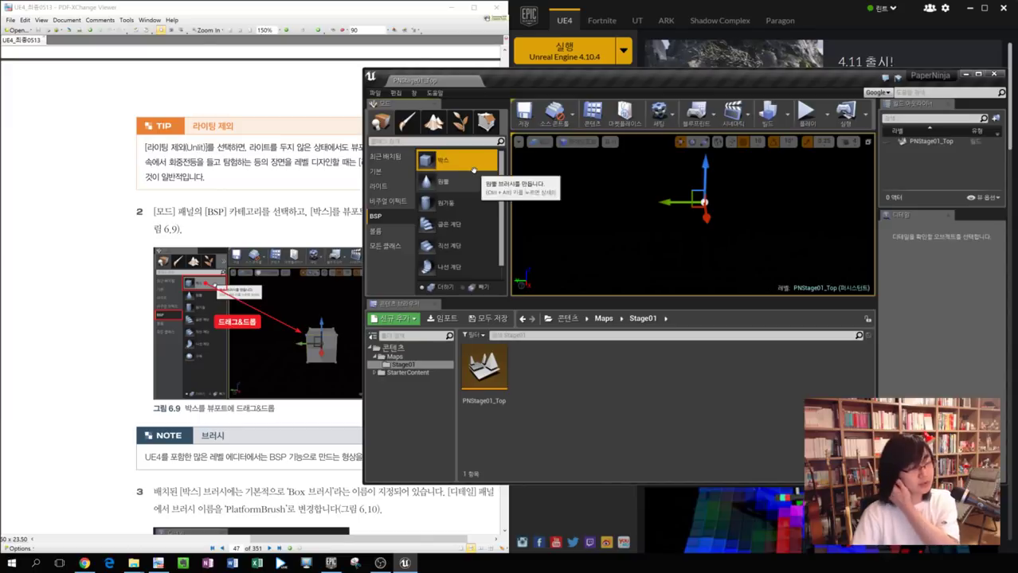
{"action": "left_click", "coordinate": [93, 188]}
{"action": "scroll", "coordinate": [306, 316], "scroll_direction": "down", "scroll_amount": 3}
{"action": "scroll", "coordinate": [306, 317], "scroll_direction": "down", "scroll_amount": 10}
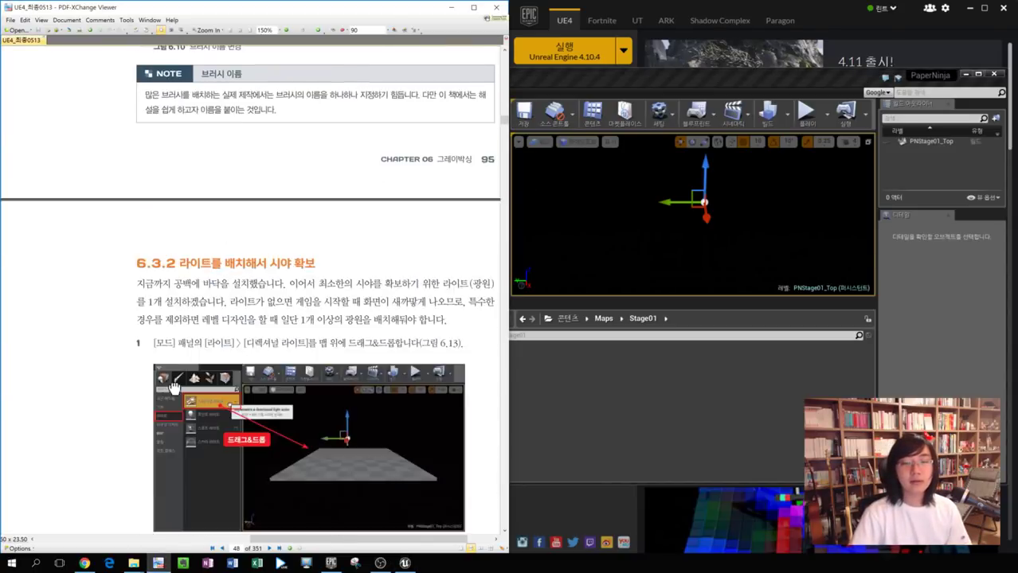
{"action": "scroll", "coordinate": [311, 227], "scroll_direction": "down", "scroll_amount": 3, "text": "ctrl"}
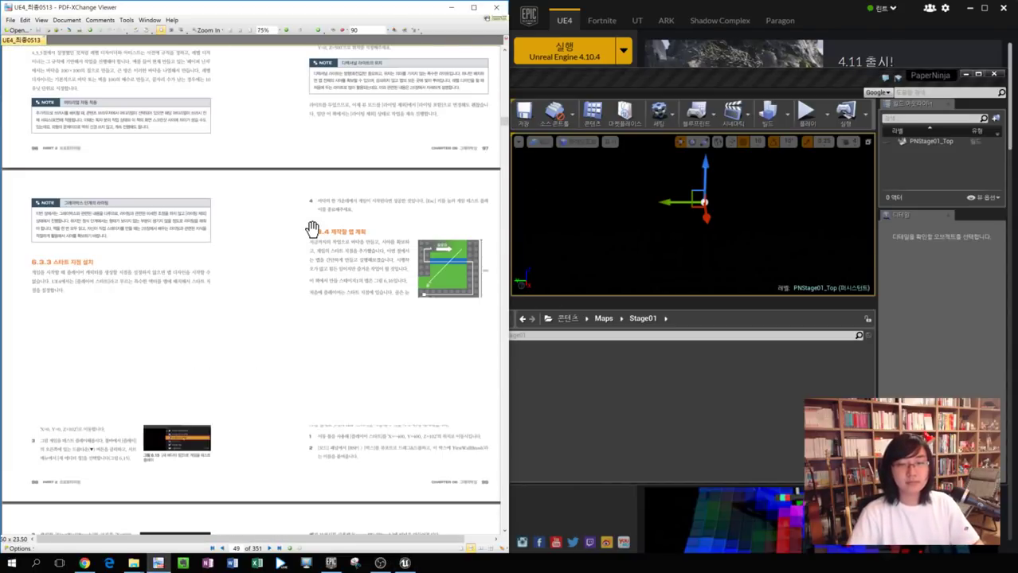
{"action": "scroll", "coordinate": [453, 277], "scroll_direction": "up", "scroll_amount": 3, "text": "ctrl"}
{"action": "scroll", "coordinate": [447, 327], "scroll_direction": "up", "scroll_amount": 2, "text": "ctrl"}
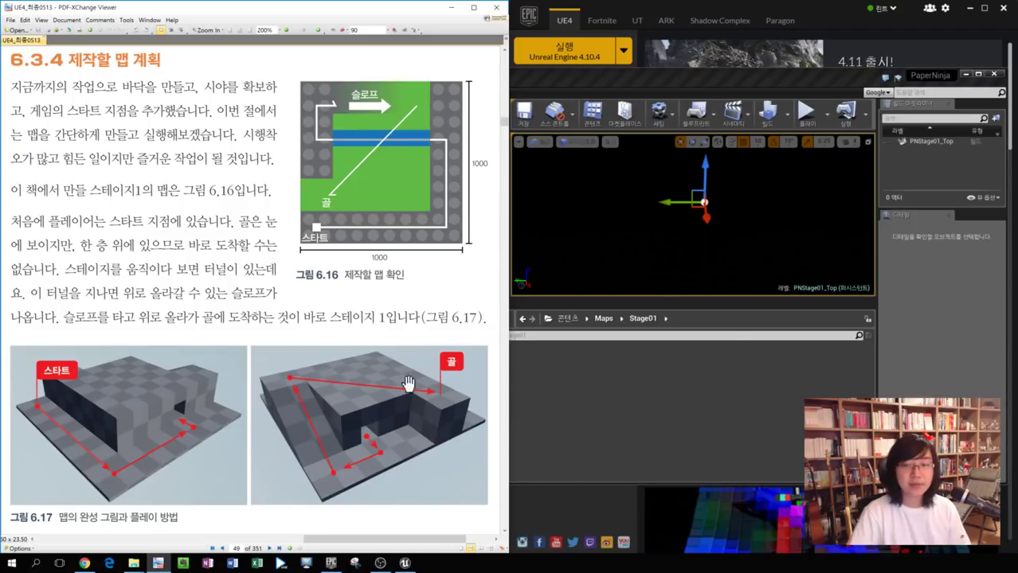
{"action": "scroll", "coordinate": [407, 384], "scroll_direction": "down", "scroll_amount": 3, "text": "ctrl"}
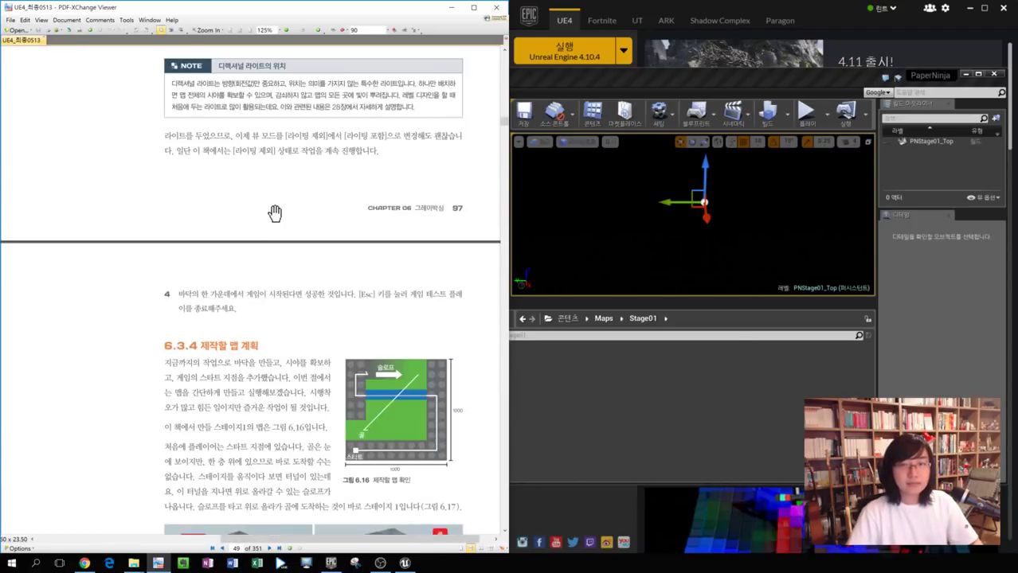
{"action": "scroll", "coordinate": [275, 213], "scroll_direction": "down", "scroll_amount": 1, "text": "ctrl"}
{"action": "scroll", "coordinate": [200, 425], "scroll_direction": "up", "scroll_amount": 10}
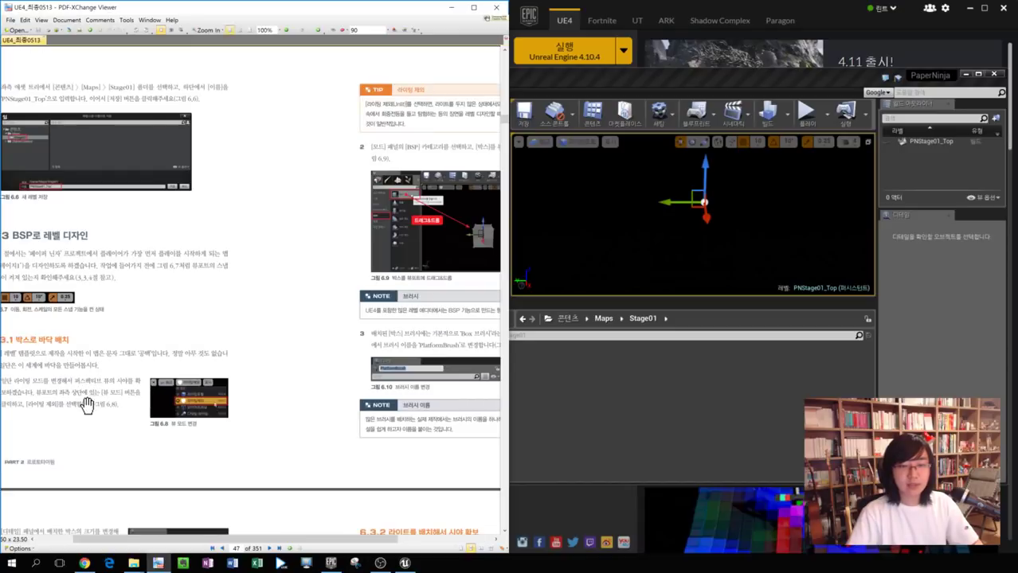
{"action": "scroll", "coordinate": [86, 406], "scroll_direction": "up", "scroll_amount": 1, "text": "ctrl"}
{"action": "left_click_drag", "start_coordinate": [418, 344], "coordinate": [222, 399]}
{"action": "left_click_drag", "start_coordinate": [387, 390], "coordinate": [331, 379]}
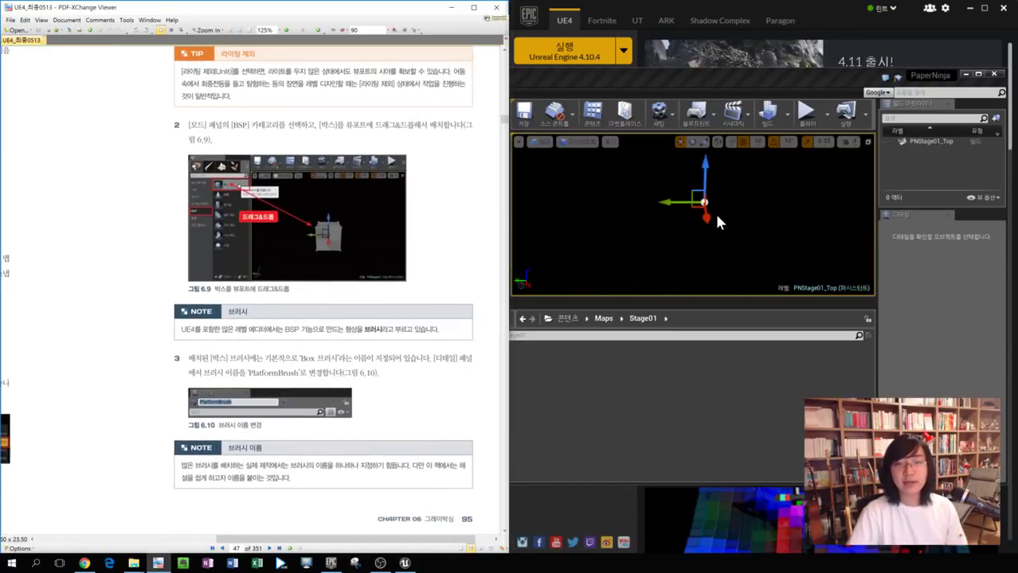
Place a BSP box brush in the Unreal viewport and rename it PlatformBrush, following steps 2 and 3 of the book.
{"action": "left_click", "coordinate": [717, 222]}
{"action": "mouse_move", "coordinate": [442, 160]}
{"action": "left_mouse_down"}
{"action": "mouse_move", "coordinate": [641, 226]}
{"action": "mouse_move", "coordinate": [631, 239]}
{"action": "left_mouse_up"}
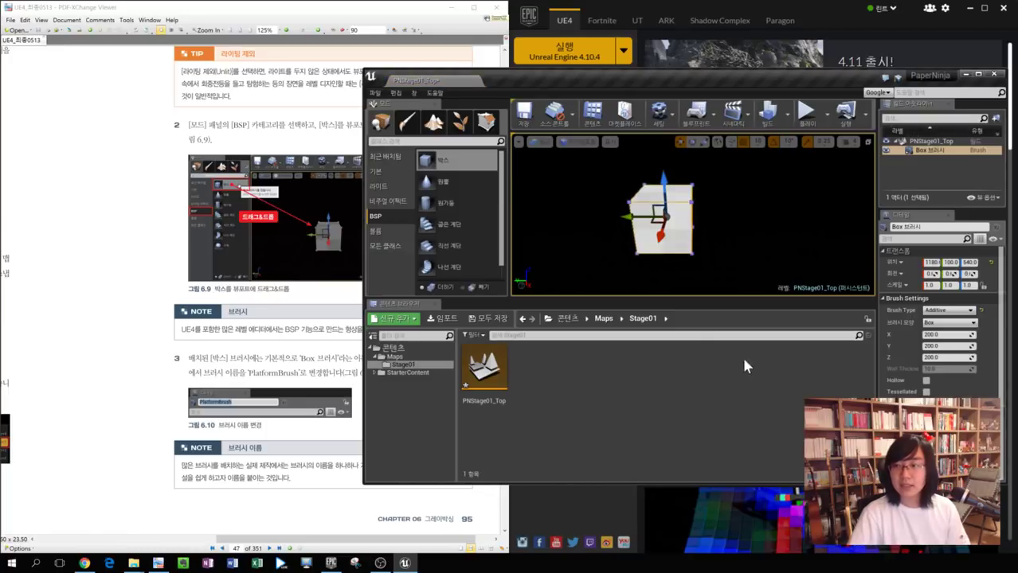
{"action": "left_click", "coordinate": [307, 368]}
{"action": "left_click_drag", "start_coordinate": [365, 379], "coordinate": [341, 322]}
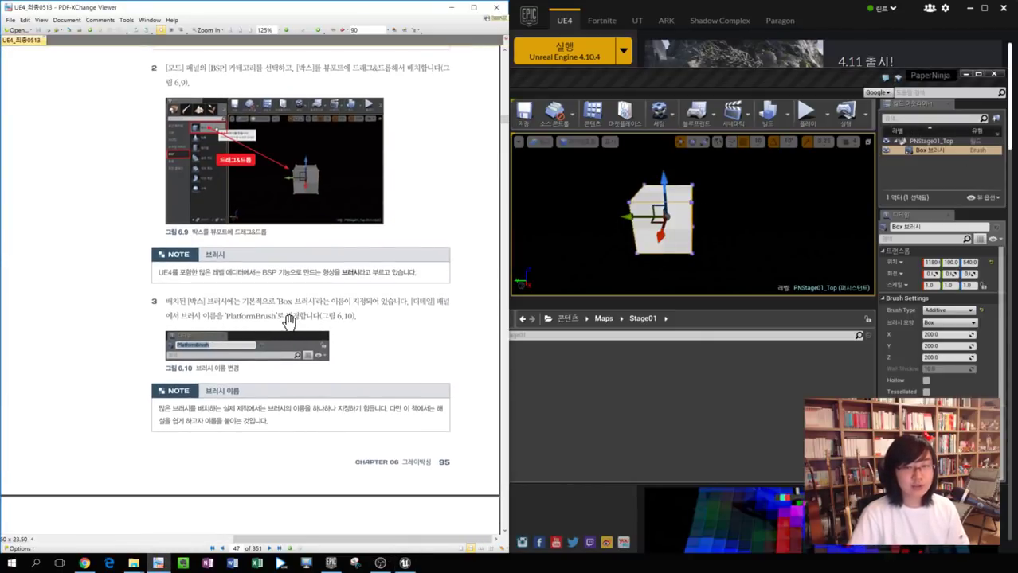
{"action": "left_click", "coordinate": [766, 377]}
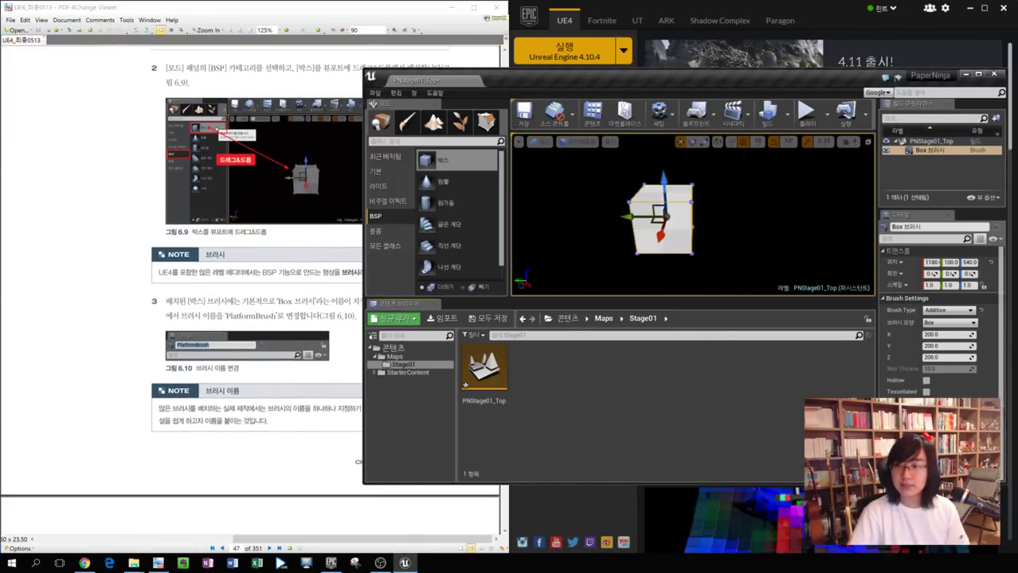
{"action": "left_click", "coordinate": [934, 227]}
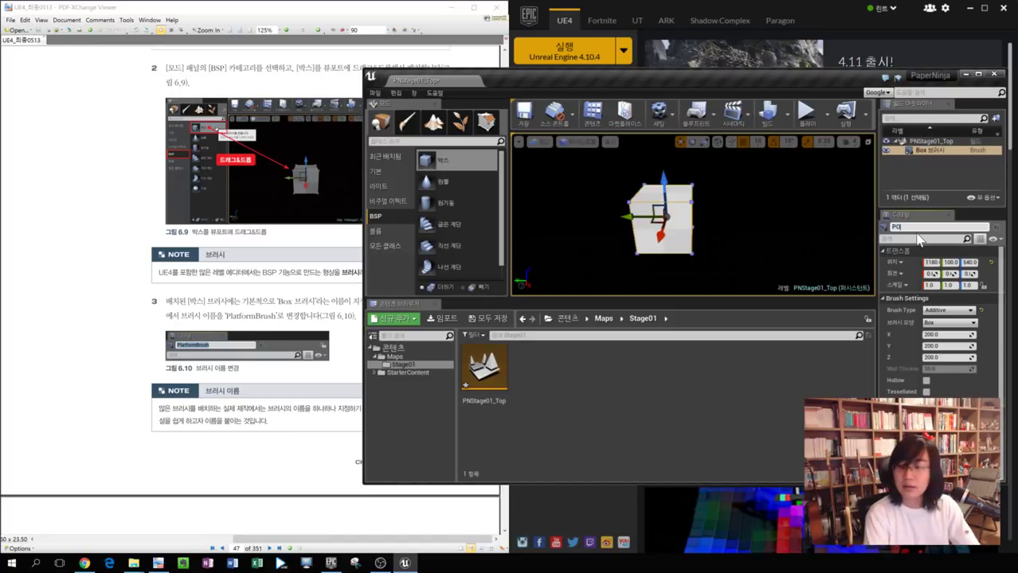
{"action": "type", "text": "P"}
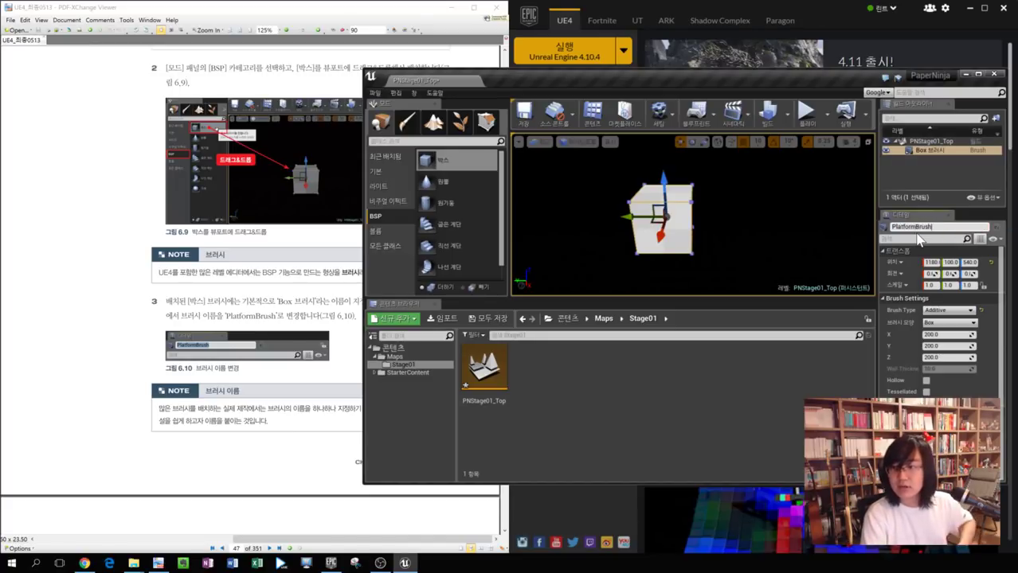
{"action": "key", "text": "Return"}
Check step 4 of the book and set PlatformBrush's size to X 1000, Y 1000 and Z 20 in its Brush Settings.
{"action": "left_click", "coordinate": [210, 382]}
{"action": "left_click_drag", "start_coordinate": [83, 523], "coordinate": [268, 290]}
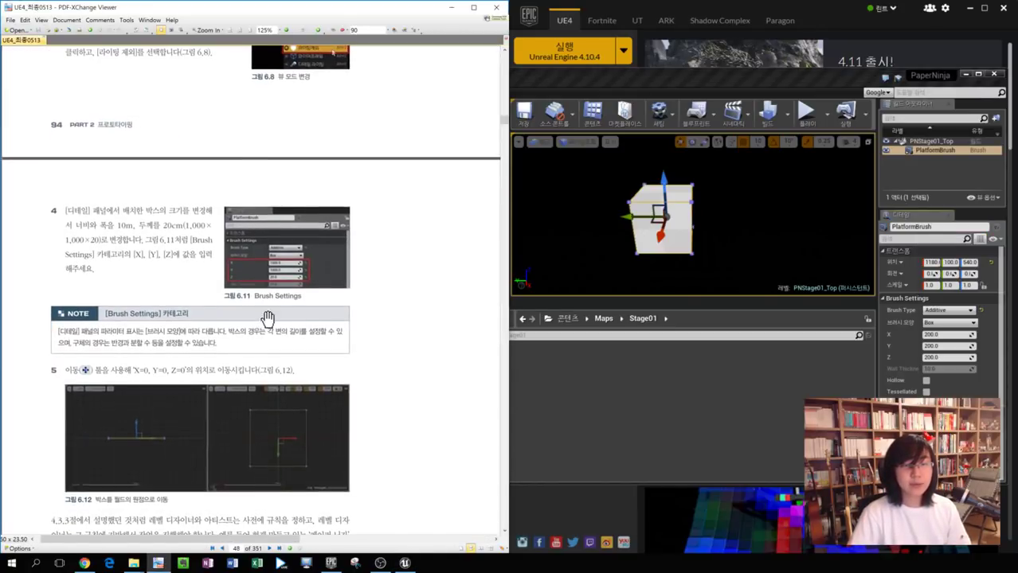
{"action": "left_click", "coordinate": [832, 381]}
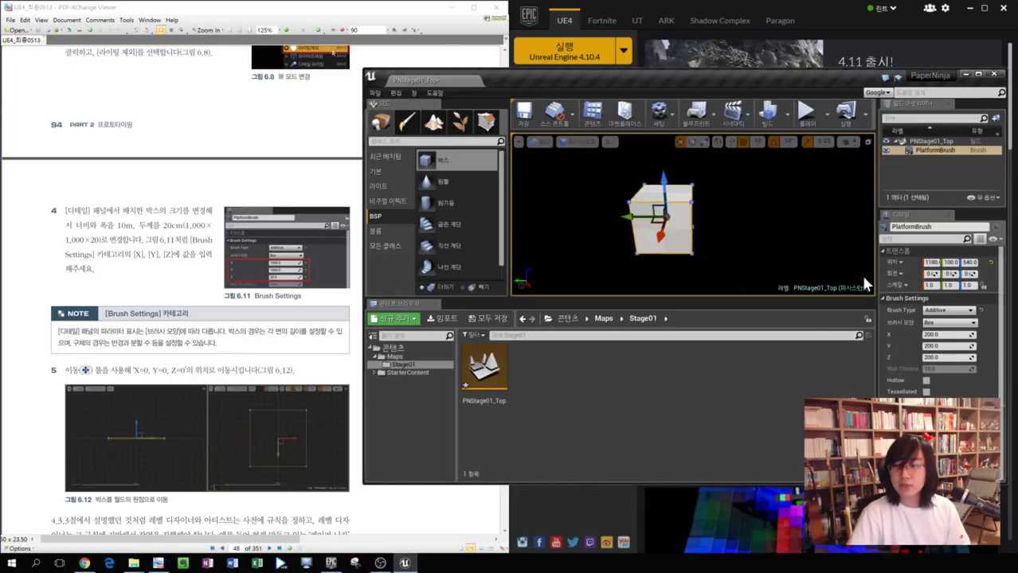
{"action": "left_click_drag", "start_coordinate": [874, 271], "coordinate": [797, 279]}
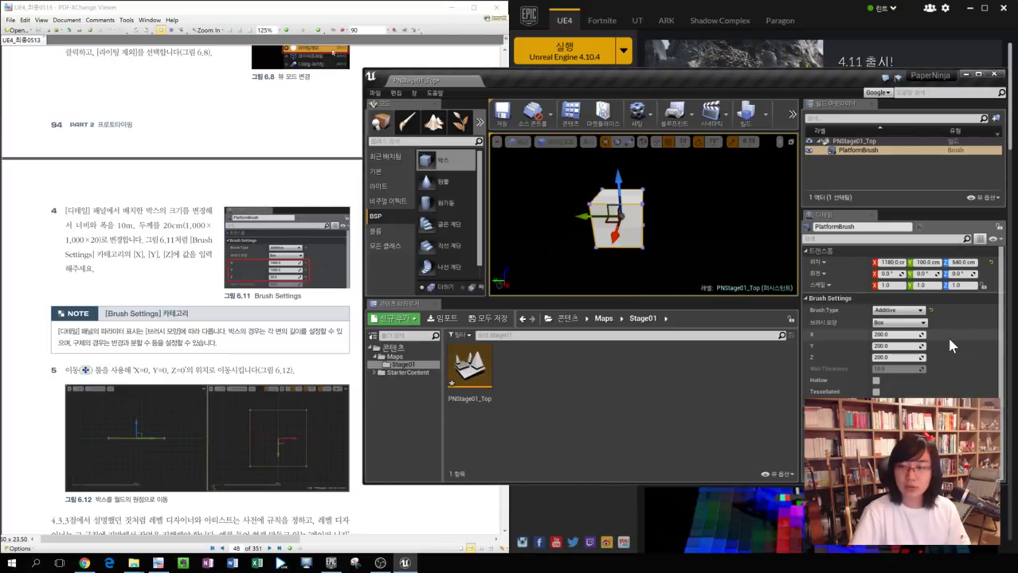
{"action": "left_click", "coordinate": [904, 335]}
{"action": "type", "text": "1"}
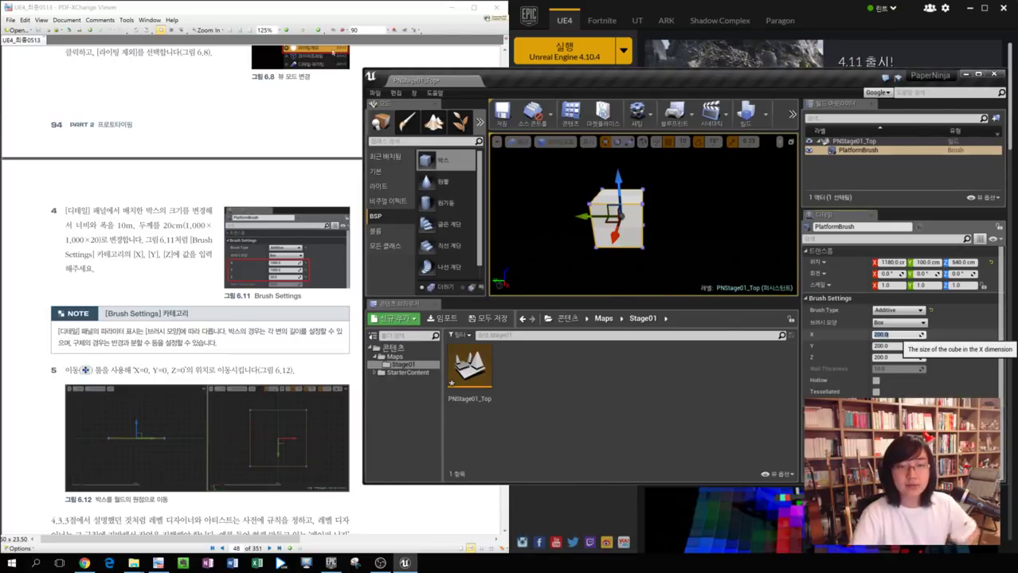
{"action": "type", "text": "000"}
{"action": "key", "text": "Tab"}
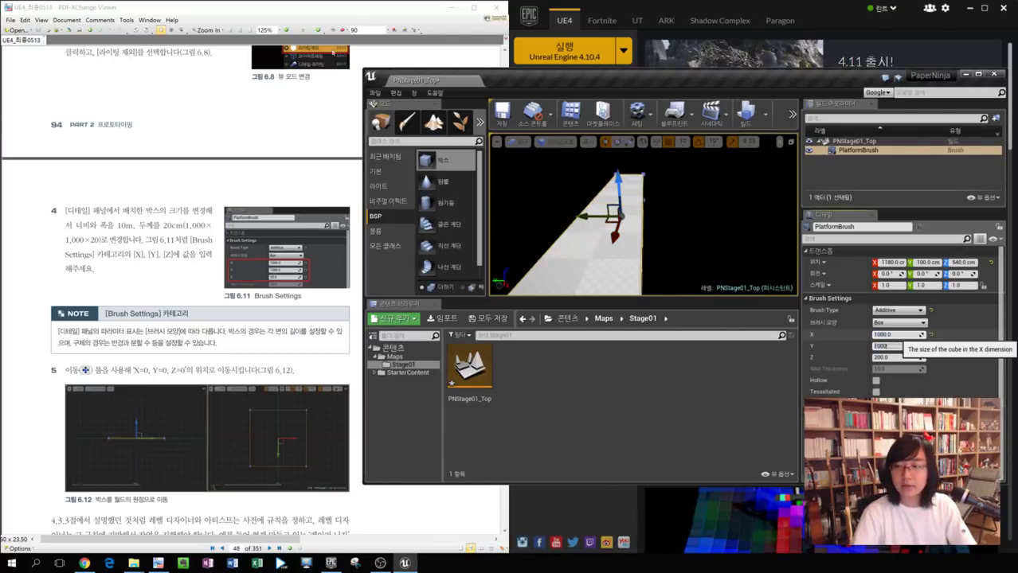
{"action": "type", "text": "1000"}
{"action": "key", "text": "Tab"}
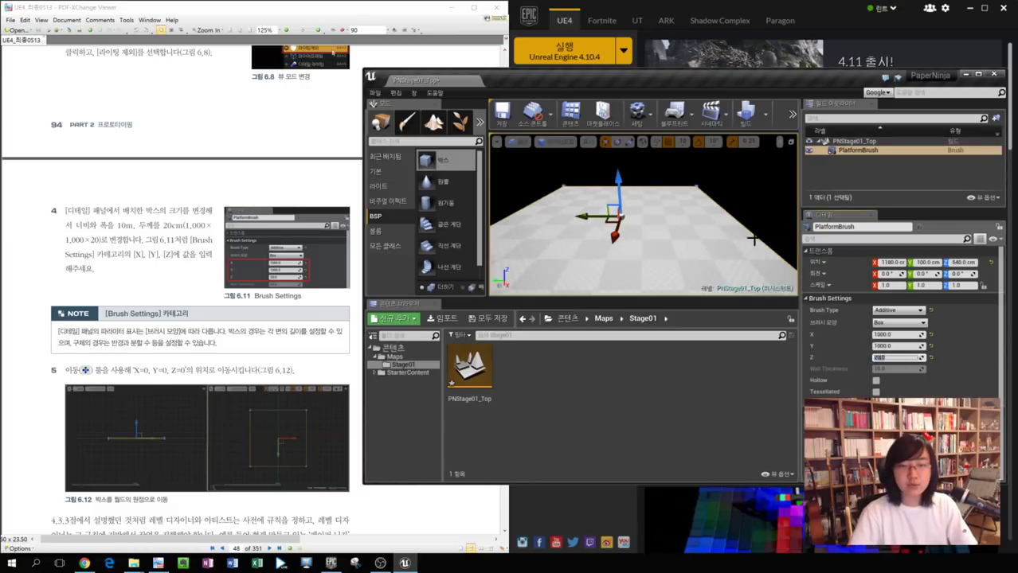
{"action": "scroll", "coordinate": [675, 209], "scroll_direction": "down", "scroll_amount": 8}
{"action": "left_click", "coordinate": [641, 216]}
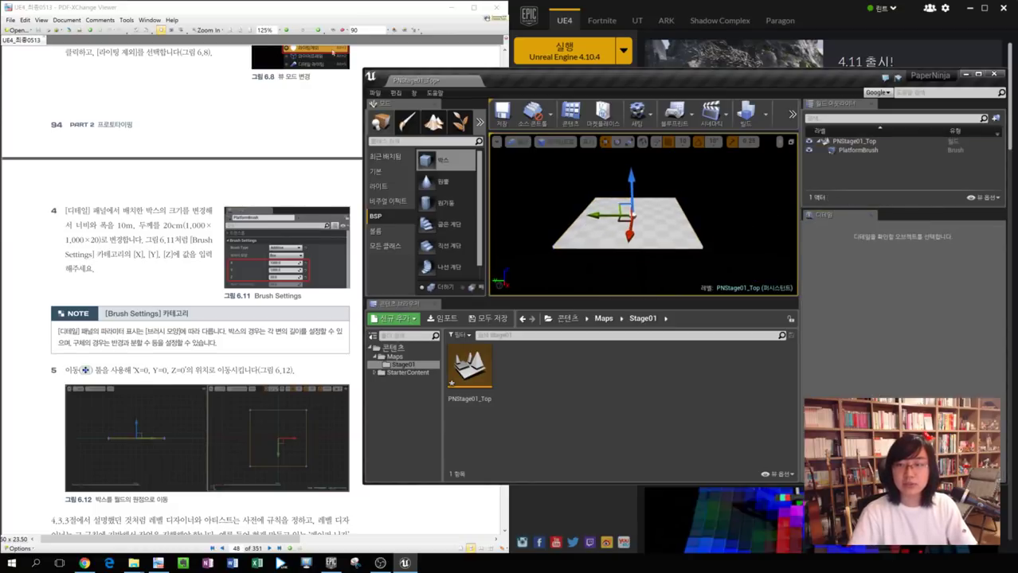
Change the viewport layout to two side-by-side panes and centre PlatformBrush in the top wireframe view.
{"action": "left_click_drag", "start_coordinate": [640, 216], "coordinate": [749, 187], "text": "alt"}
{"action": "right_click_drag", "start_coordinate": [643, 215], "coordinate": [646, 245]}
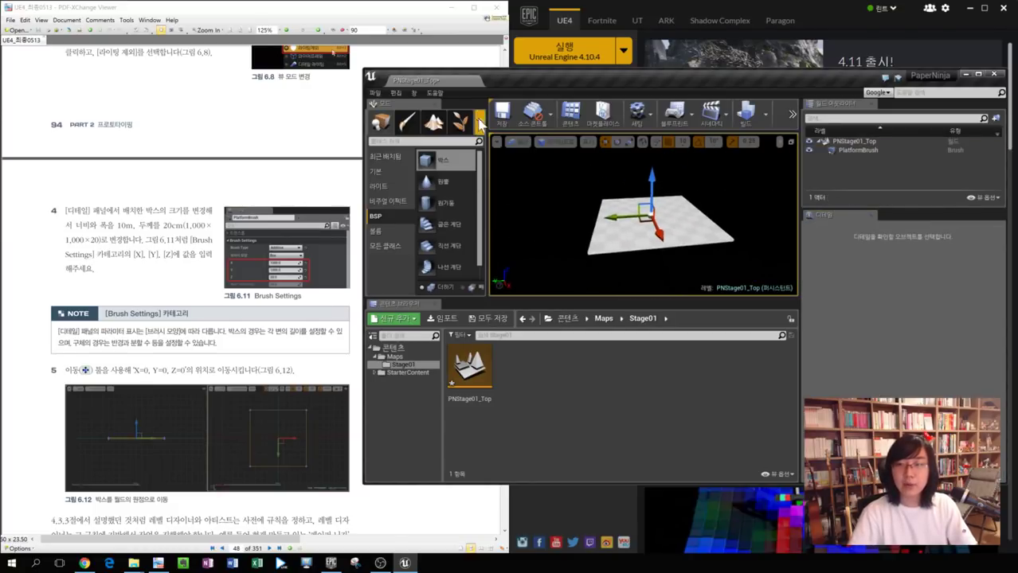
{"action": "left_click", "coordinate": [498, 142]}
{"action": "left_click", "coordinate": [525, 144]}
{"action": "left_click", "coordinate": [523, 145]}
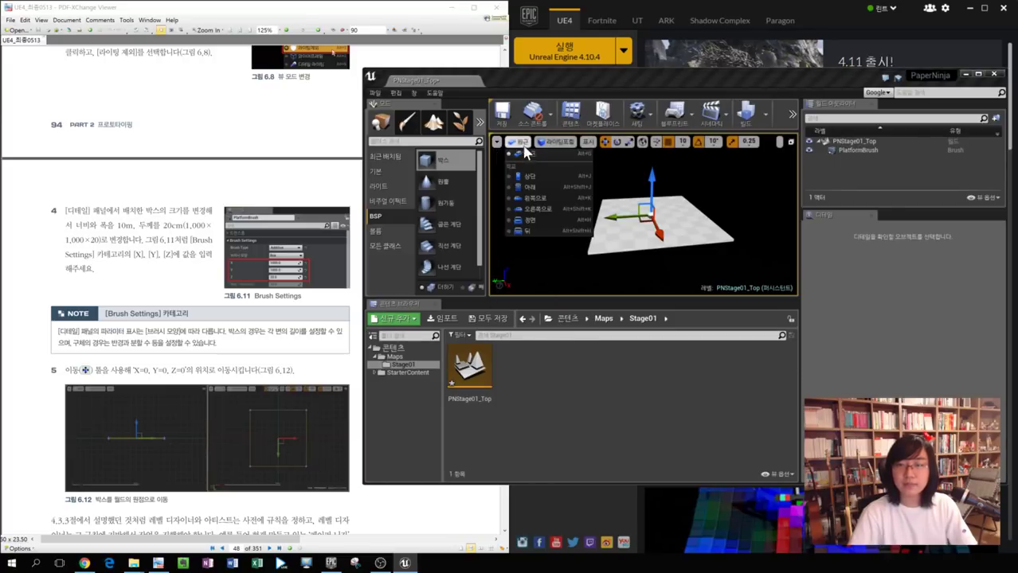
{"action": "left_click", "coordinate": [497, 144]}
{"action": "left_click", "coordinate": [497, 145]}
{"action": "mouse_move", "coordinate": [557, 308]}
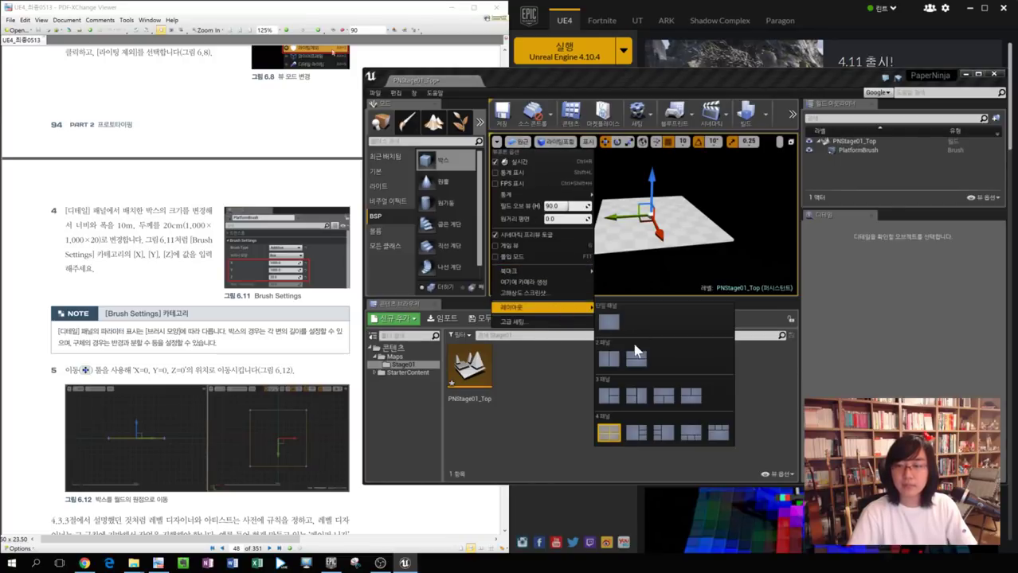
{"action": "left_click", "coordinate": [610, 360]}
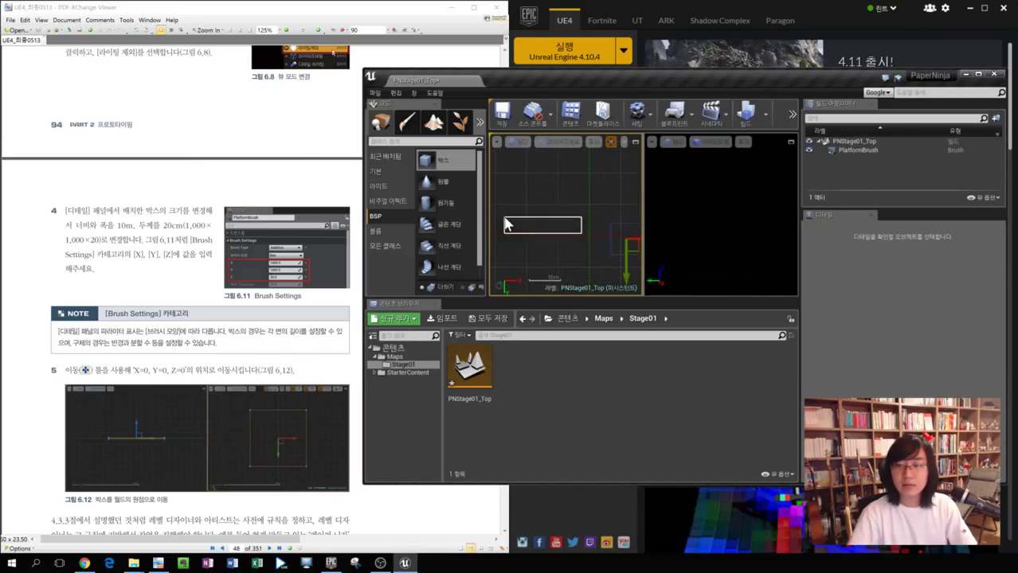
{"action": "mouse_move", "coordinate": [578, 233]}
{"action": "right_mouse_down"}
{"action": "mouse_move", "coordinate": [495, 196]}
{"action": "mouse_move", "coordinate": [539, 217]}
{"action": "mouse_move", "coordinate": [518, 208]}
{"action": "right_mouse_up"}
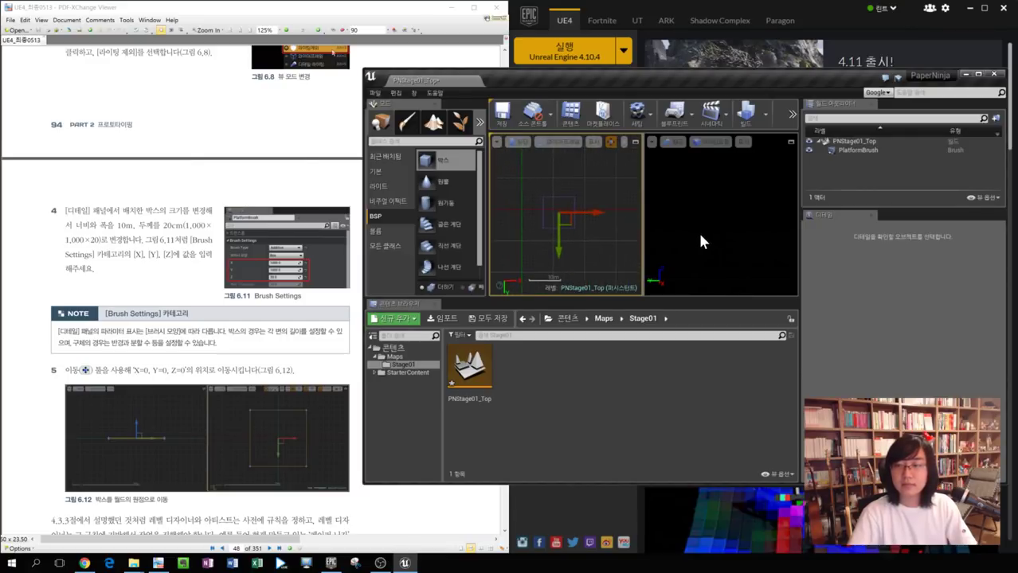
Move PlatformBrush to the world origin by setting its location to X 0, Y 0 and Z 0.
{"action": "left_click", "coordinate": [699, 233]}
{"action": "left_click", "coordinate": [857, 149]}
{"action": "key", "text": "f"}
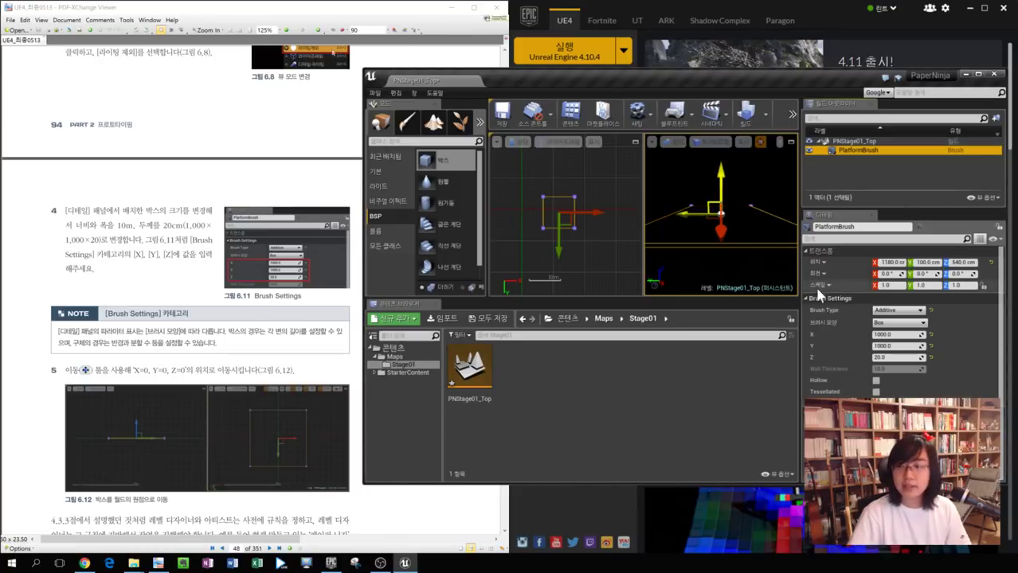
{"action": "left_click", "coordinate": [750, 266]}
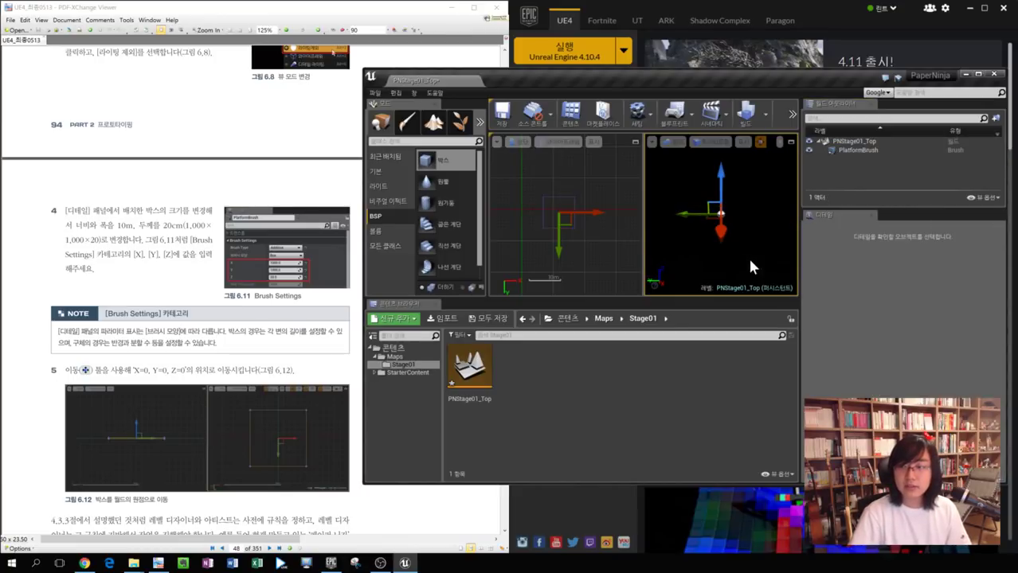
{"action": "left_click", "coordinate": [725, 211]}
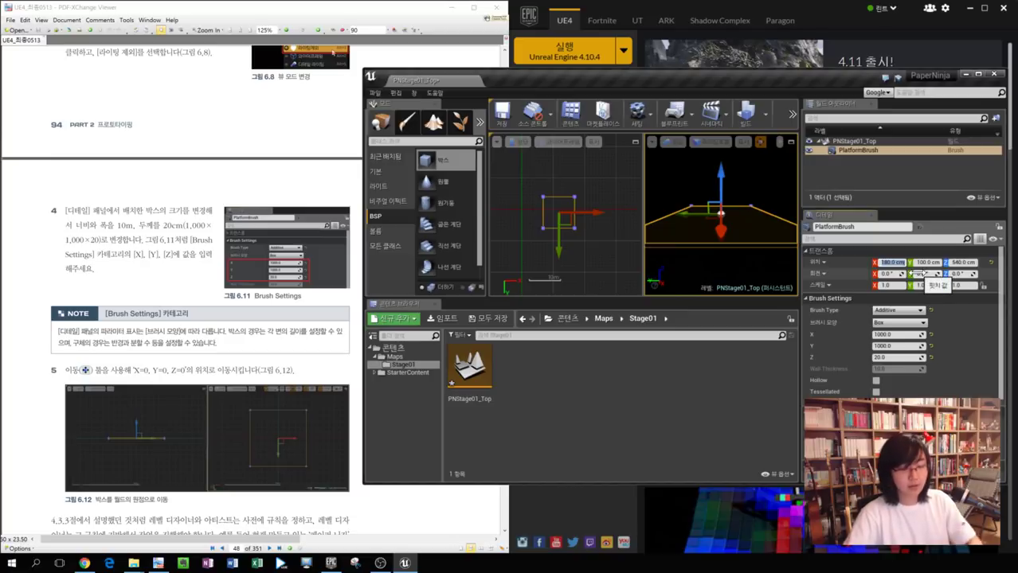
{"action": "key", "text": "Tab"}
{"action": "type", "text": "0"}
{"action": "key", "text": "Tab"}
{"action": "type", "text": "0"}
{"action": "key", "text": "Return"}
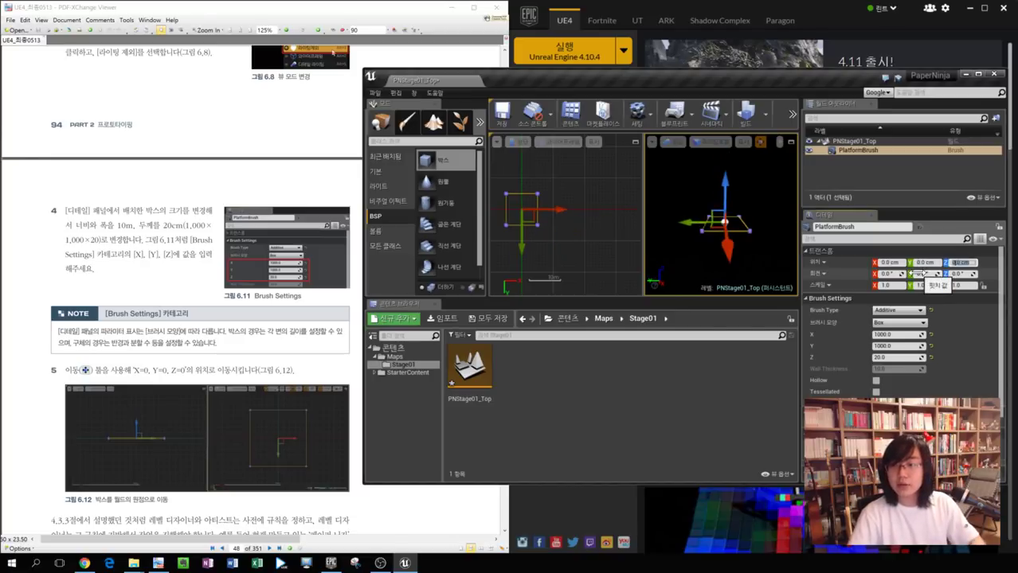
{"action": "left_click", "coordinate": [692, 255]}
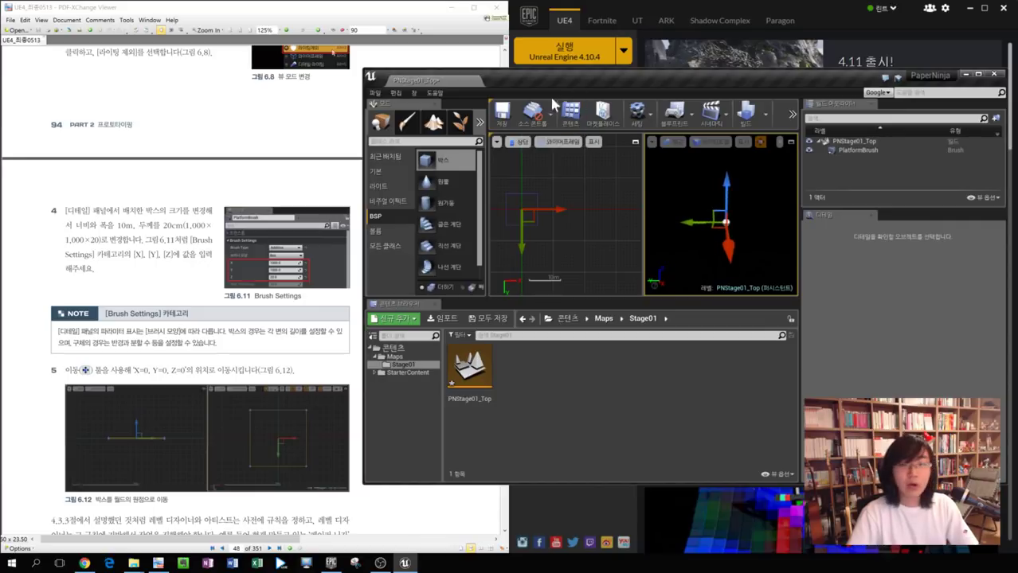
Return the viewport layout to a single perspective pane and select the PlatformBrush floor.
{"action": "left_click", "coordinate": [497, 143]}
{"action": "left_click", "coordinate": [495, 145]}
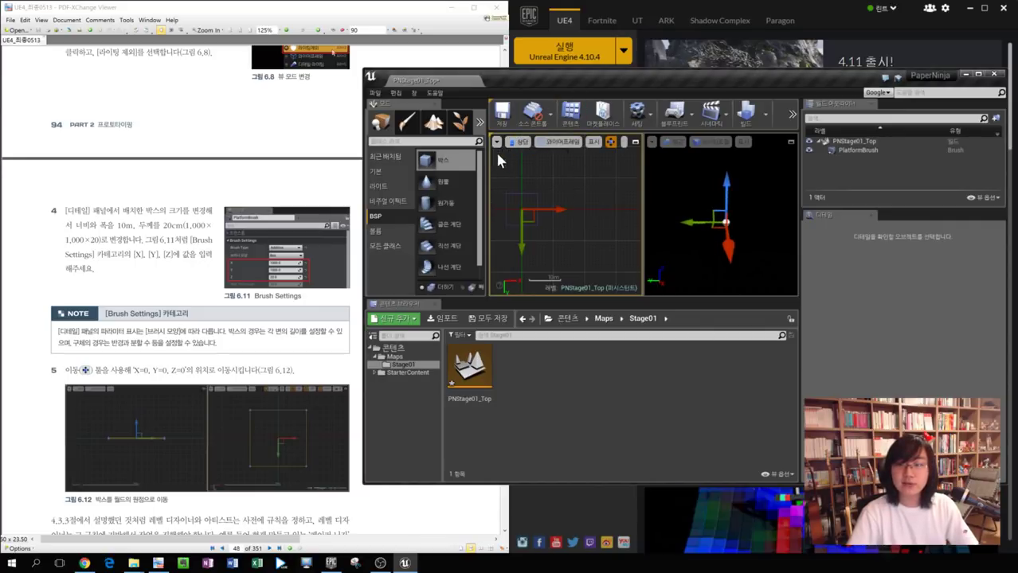
{"action": "left_click", "coordinate": [495, 145]}
{"action": "mouse_move", "coordinate": [537, 247]}
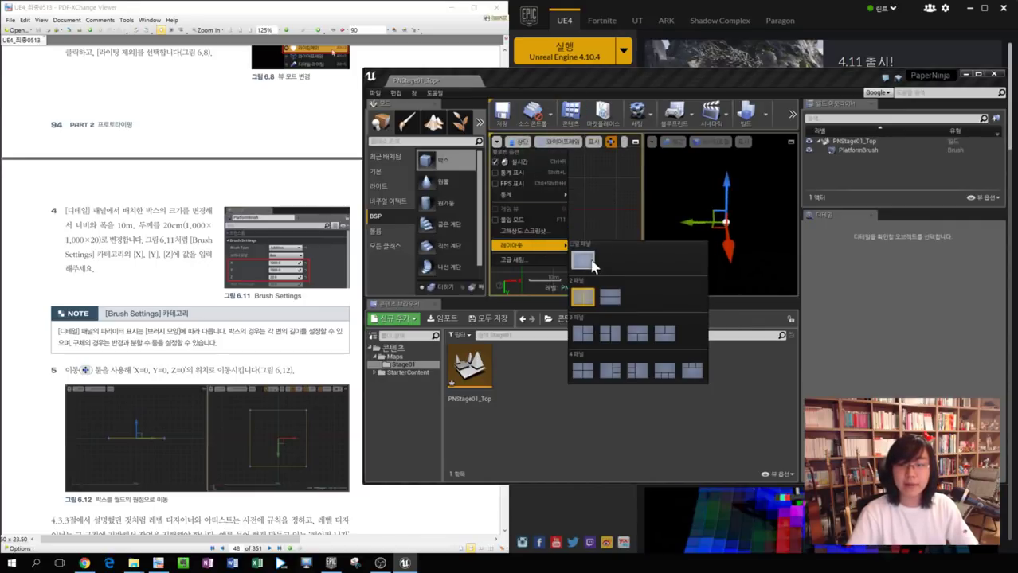
{"action": "left_click", "coordinate": [586, 261]}
{"action": "left_click", "coordinate": [651, 211]}
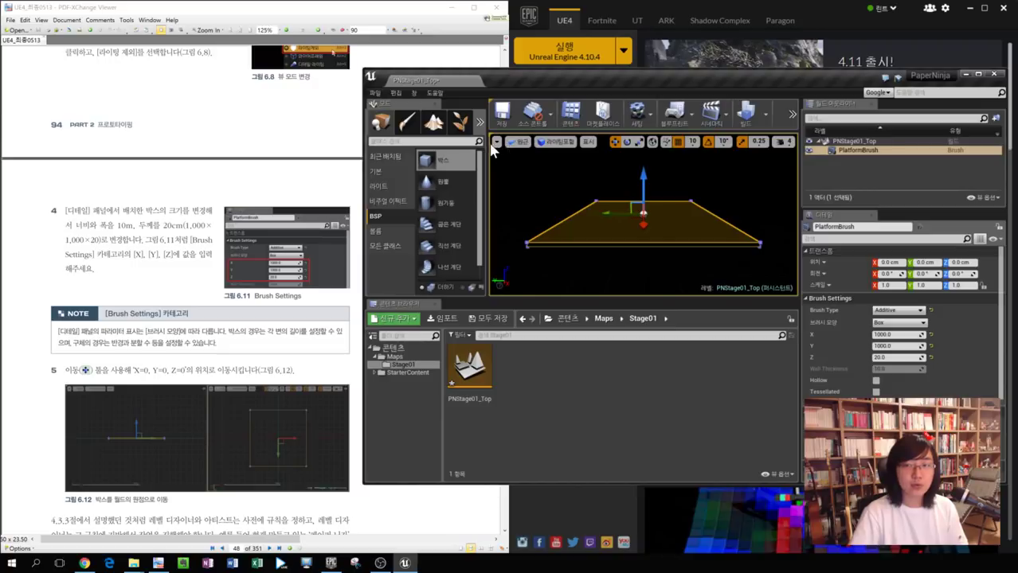
Set the perspective view mode to Unlit (라이팅제외), deselect the brush and view the floor from an angle.
{"action": "left_click", "coordinate": [546, 146]}
{"action": "left_click", "coordinate": [605, 183]}
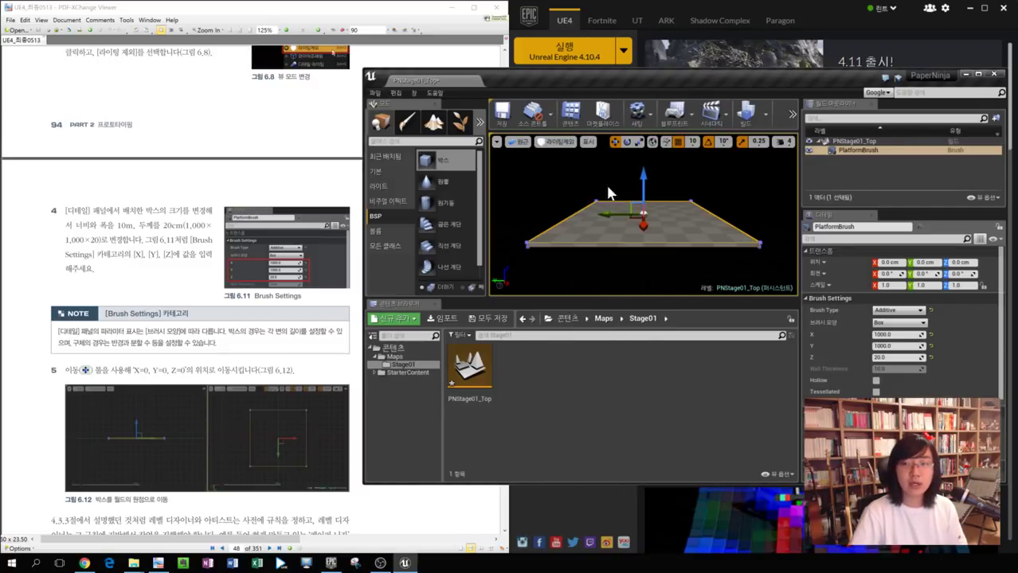
{"action": "left_click", "coordinate": [719, 187]}
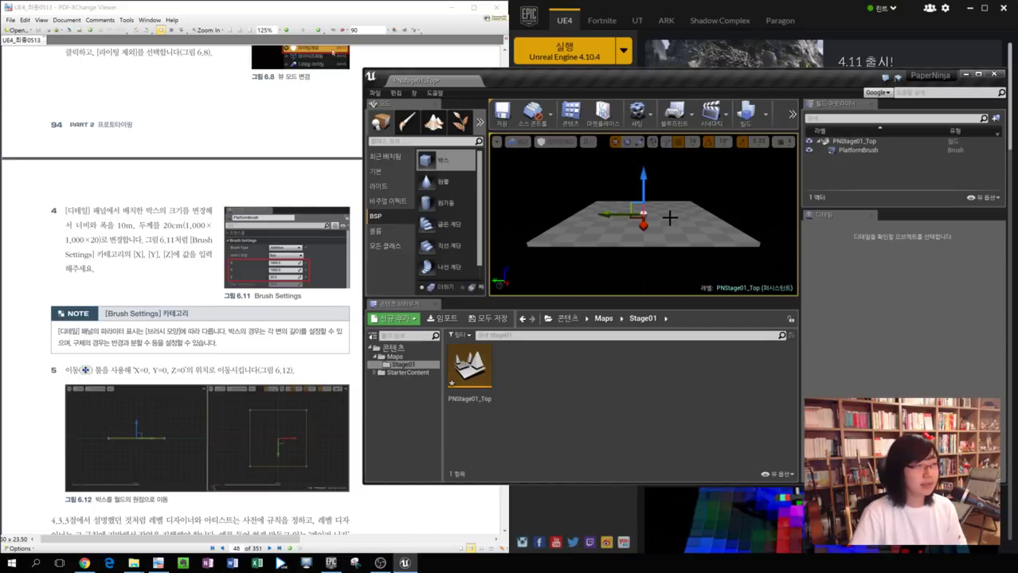
{"action": "left_click_drag", "start_coordinate": [551, 189], "coordinate": [537, 236], "text": "alt"}
{"action": "mouse_move", "coordinate": [551, 189]}
{"action": "left_mouse_down", "text": "alt"}
{"action": "mouse_move", "coordinate": [605, 177]}
{"action": "mouse_move", "coordinate": [645, 208]}
{"action": "mouse_move", "coordinate": [677, 172]}
{"action": "mouse_move", "coordinate": [533, 206]}
{"action": "mouse_move", "coordinate": [558, 195]}
{"action": "left_mouse_up", "text": "alt"}
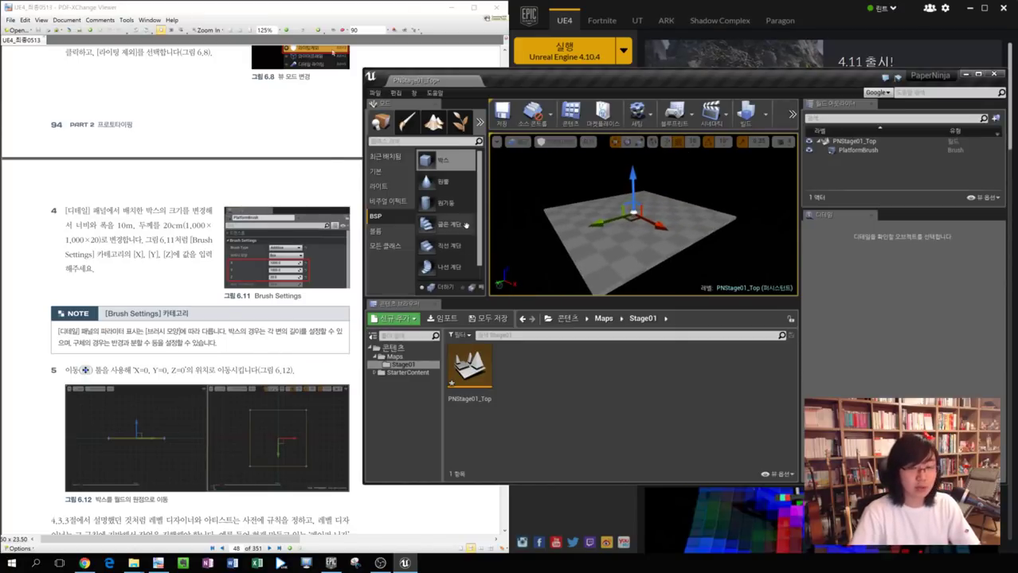
Switch to the PDF and examine section 6.3.2 on placing a light to secure visibility in the map.
{"action": "left_click", "coordinate": [260, 392]}
{"action": "scroll", "coordinate": [258, 318], "scroll_direction": "down", "scroll_amount": 5}
{"action": "scroll", "coordinate": [256, 277], "scroll_direction": "down", "scroll_amount": 6}
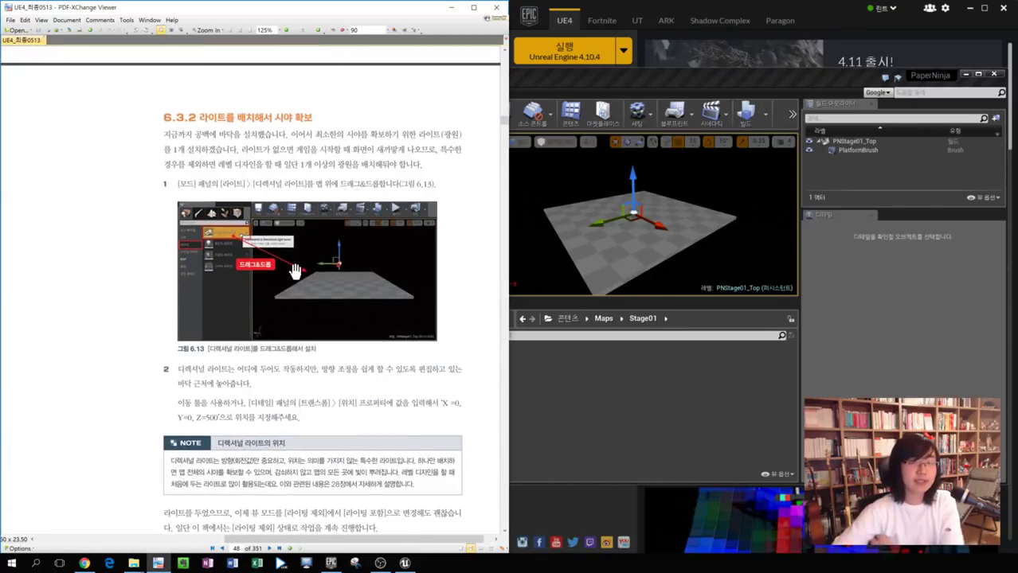
{"action": "scroll", "coordinate": [314, 231], "scroll_direction": "up", "scroll_amount": 3}
{"action": "left_click", "coordinate": [748, 194]}
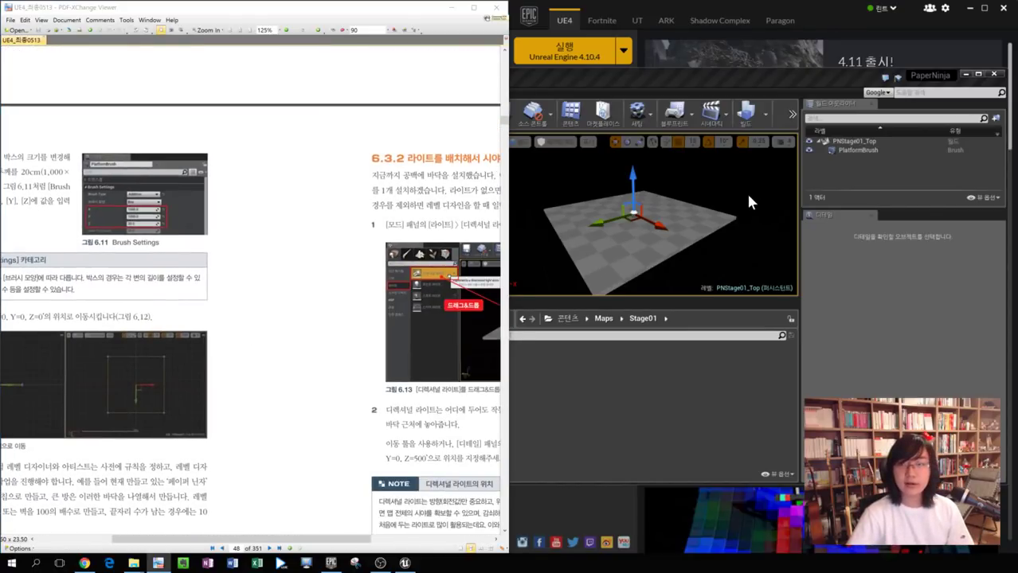
{"action": "left_click", "coordinate": [269, 296]}
{"action": "left_click_drag", "start_coordinate": [267, 297], "coordinate": [96, 307]}
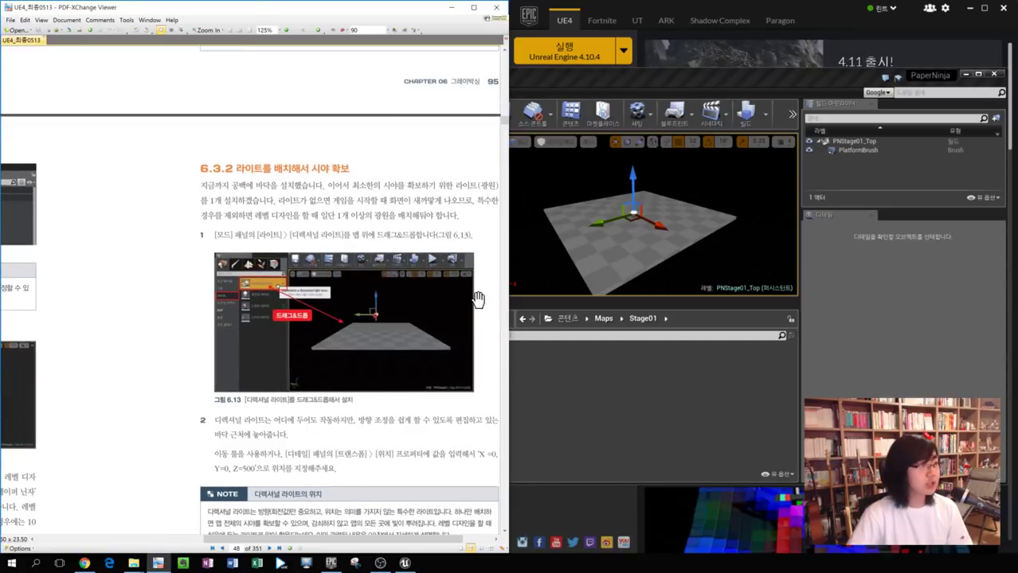
{"action": "left_click_drag", "start_coordinate": [468, 307], "coordinate": [389, 321]}
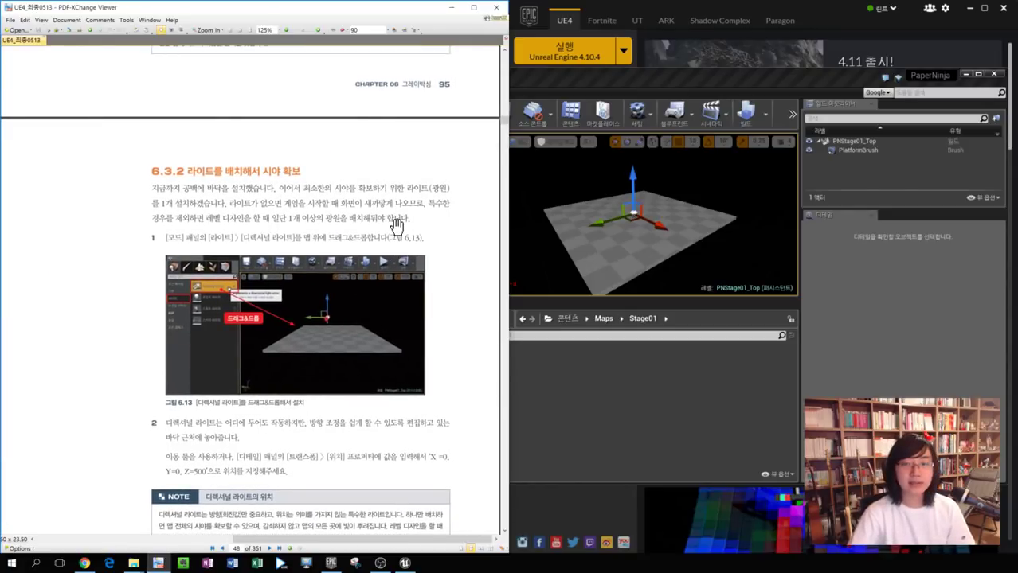
Return to the Unreal editor and place a Directional Light from the Lights category above the floor.
{"action": "left_click", "coordinate": [563, 169]}
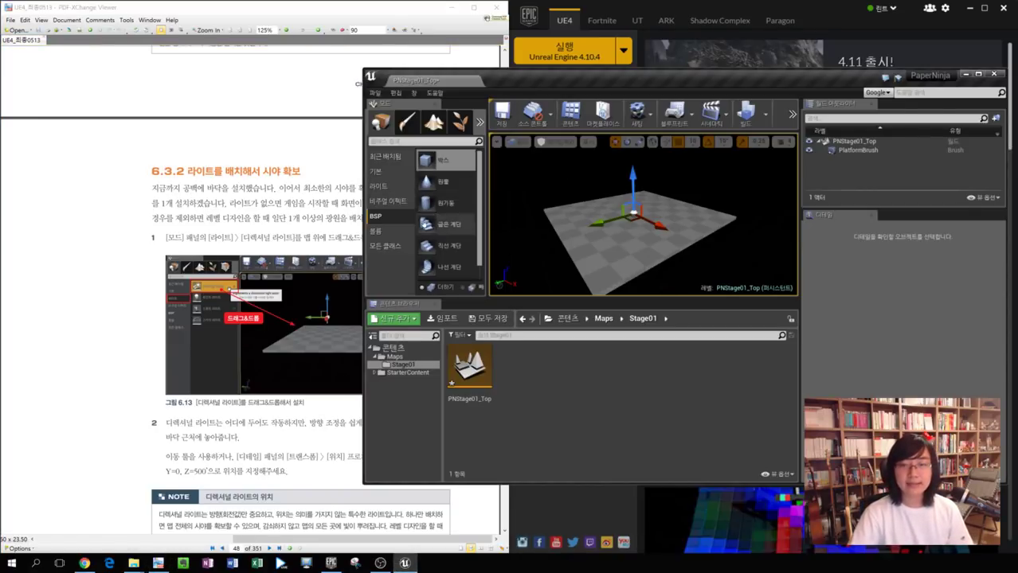
{"action": "left_click", "coordinate": [393, 184]}
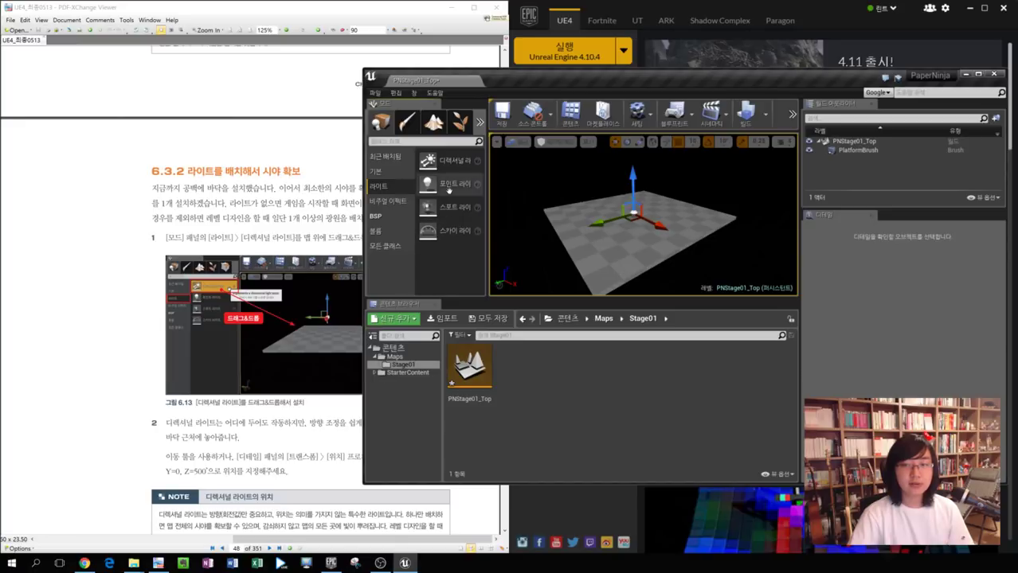
{"action": "left_click_drag", "start_coordinate": [454, 160], "coordinate": [599, 189]}
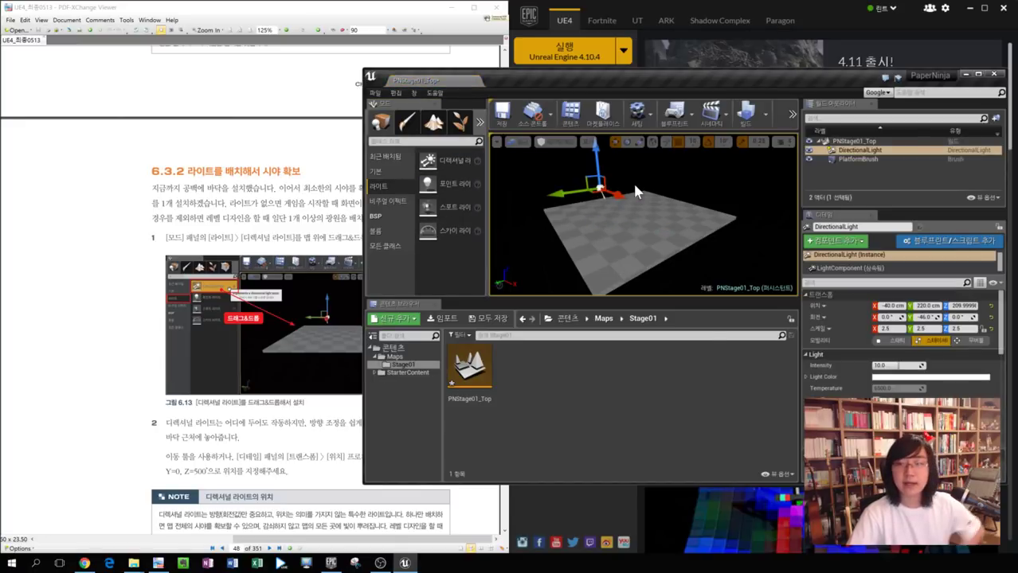
{"action": "right_click_drag", "start_coordinate": [635, 192], "coordinate": [541, 189]}
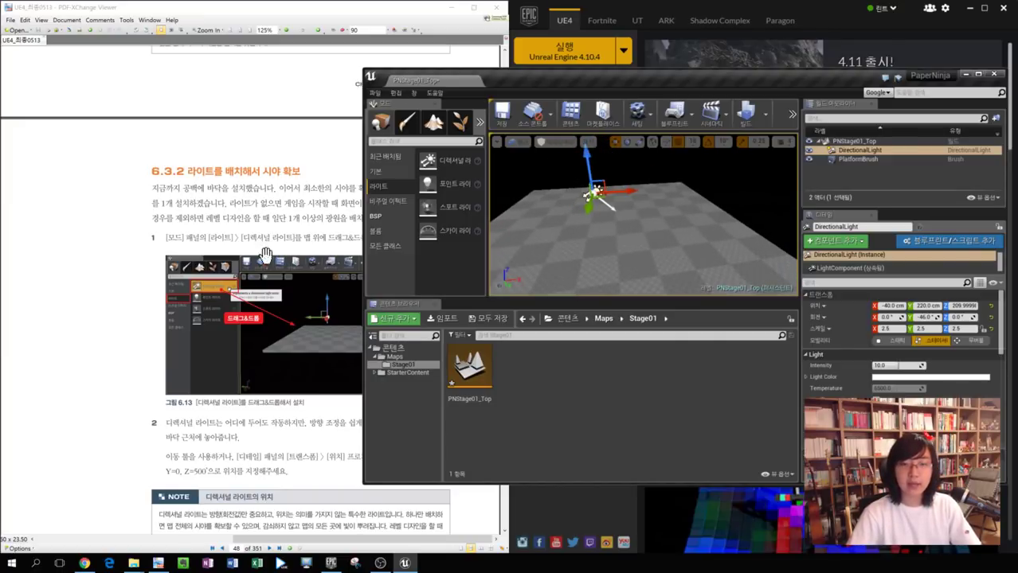
Check step 2 of section 6.3.2 and set the Directional Light's location to X 0, Y 0 and Z 500.
{"action": "left_click", "coordinate": [241, 432]}
{"action": "scroll", "coordinate": [295, 390], "scroll_direction": "down", "scroll_amount": 4}
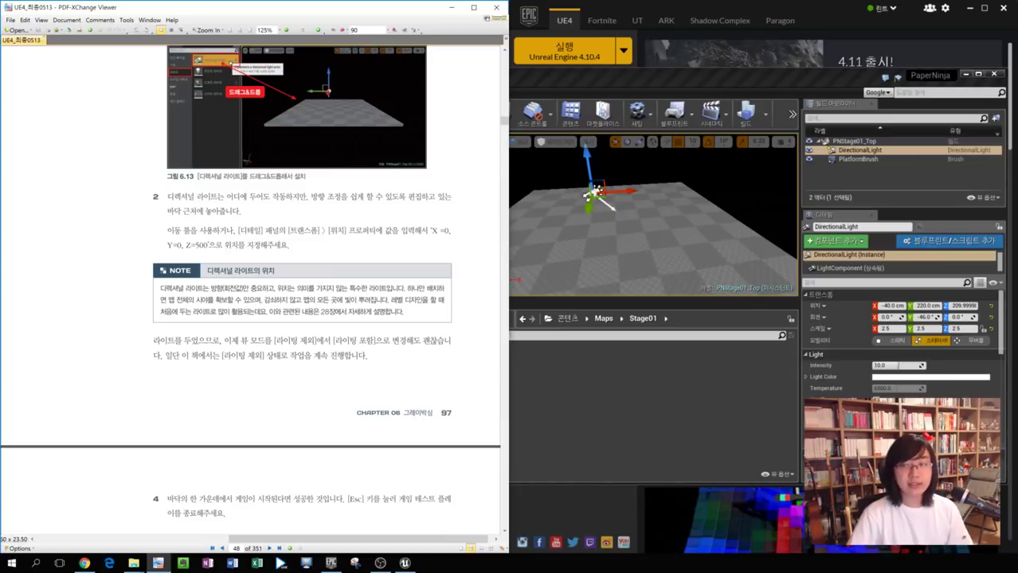
{"action": "left_click", "coordinate": [890, 306]}
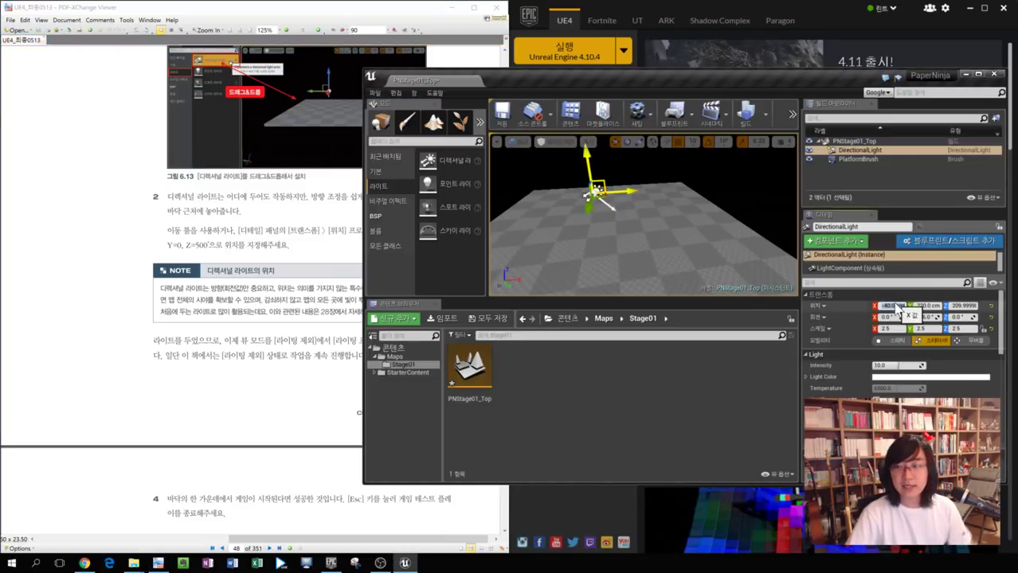
{"action": "key", "text": "Tab"}
{"action": "type", "text": "0"}
{"action": "key", "text": "Tab"}
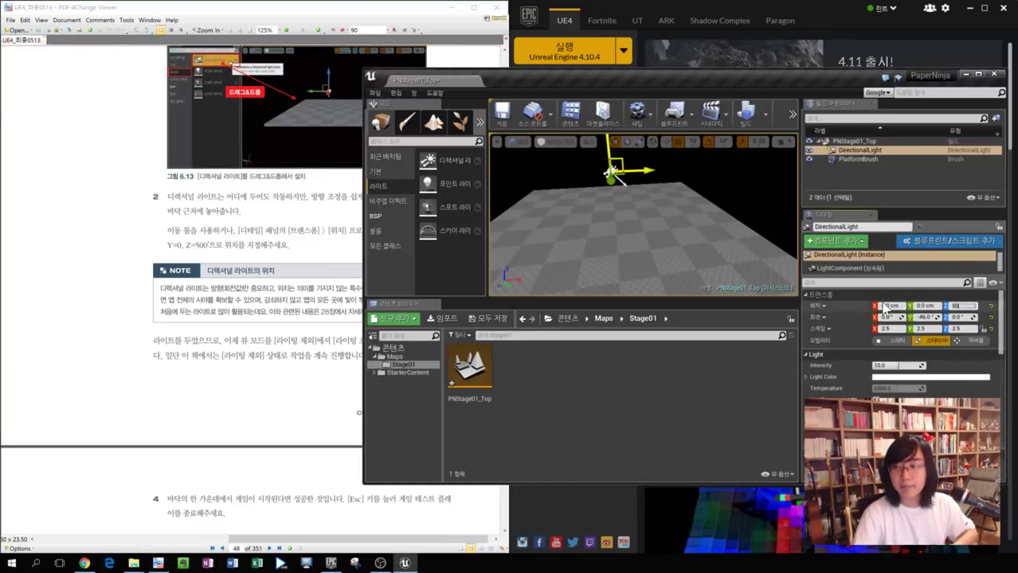
{"action": "type", "text": "500"}
{"action": "key", "text": "Return"}
{"action": "scroll", "coordinate": [641, 215], "scroll_direction": "down", "scroll_amount": 3}
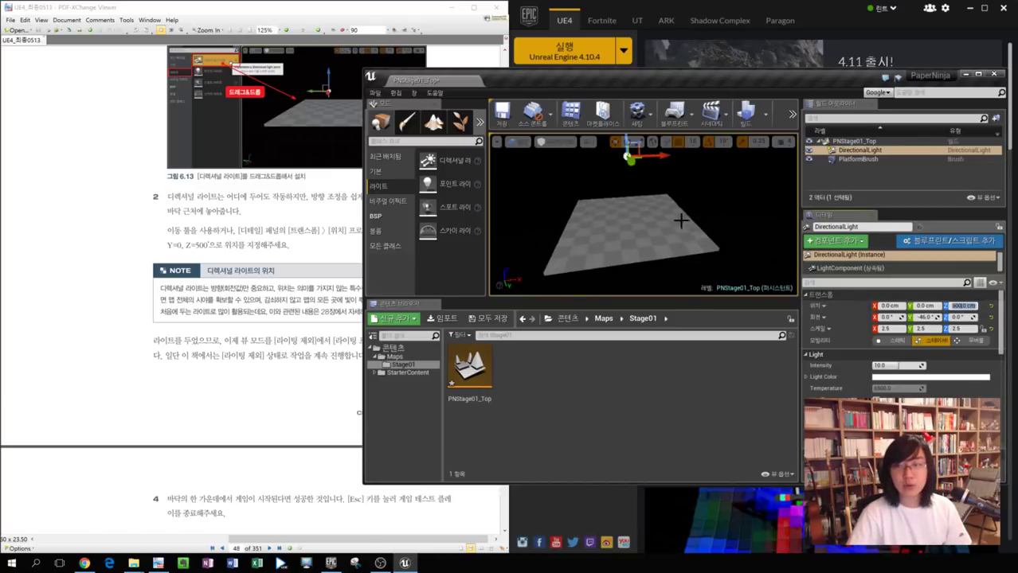
{"action": "right_click_drag", "start_coordinate": [715, 179], "coordinate": [715, 153]}
Read the book's note on Directional Light position, and inspect the light and PlatformBrush in the Unreal viewport.
{"action": "left_click", "coordinate": [318, 295]}
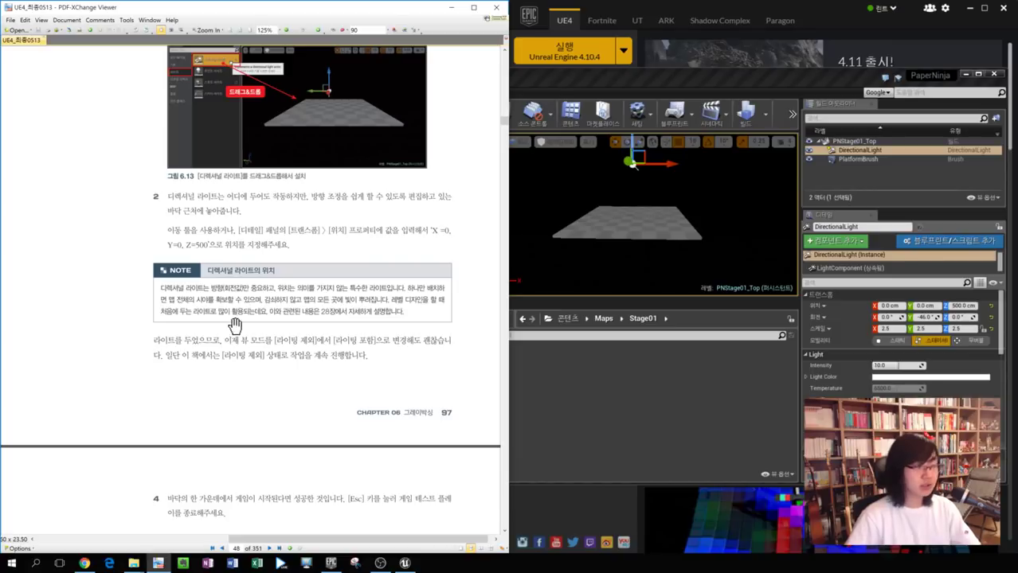
{"action": "left_click", "coordinate": [697, 186]}
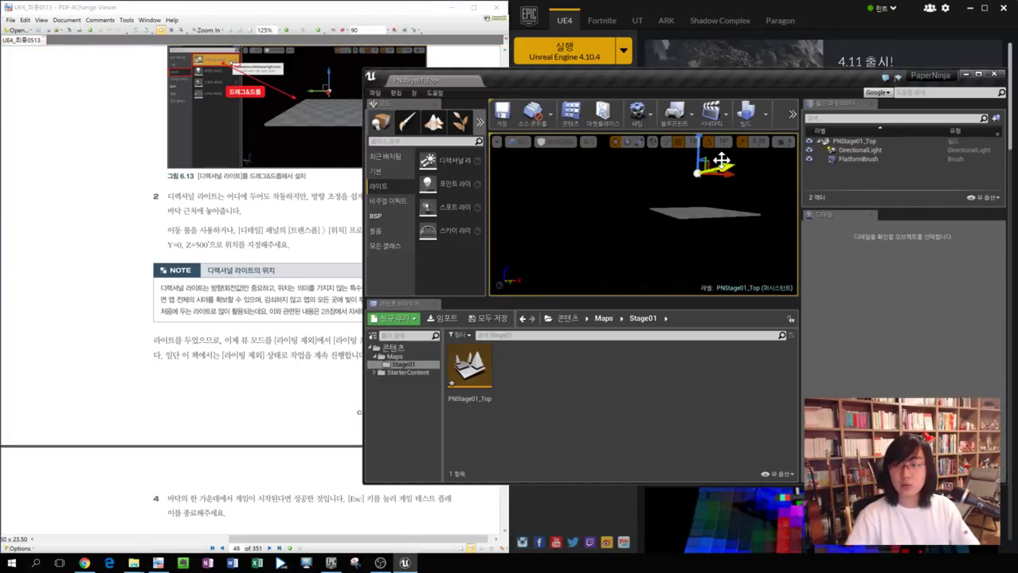
{"action": "left_click", "coordinate": [860, 159]}
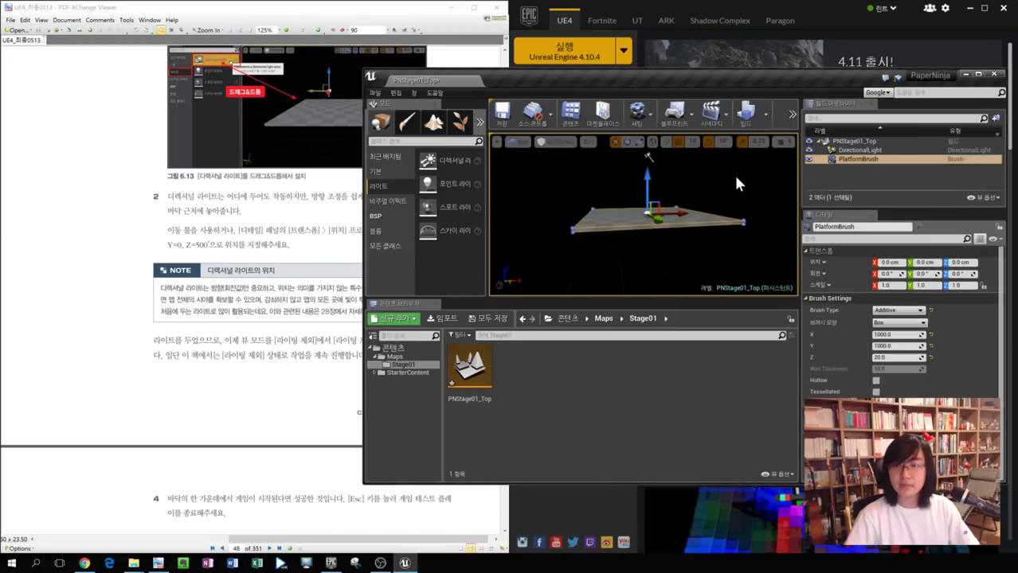
Read section 6.3.3 of the PDF on placing the Player Start, and return to Unreal to view the floor from above.
{"action": "left_click", "coordinate": [102, 432]}
{"action": "scroll", "coordinate": [287, 304], "scroll_direction": "down", "scroll_amount": 10}
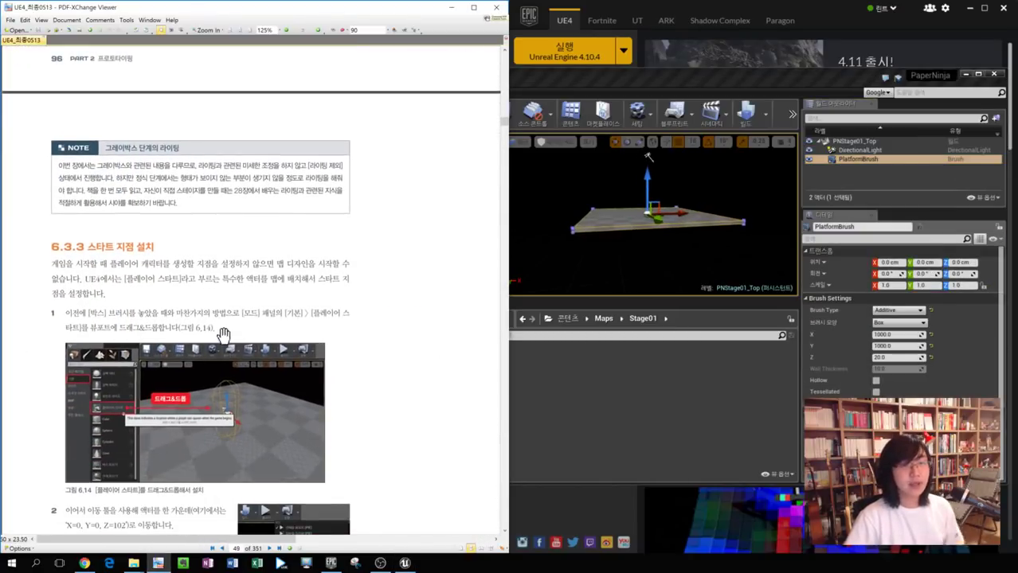
{"action": "scroll", "coordinate": [220, 330], "scroll_direction": "down", "scroll_amount": 1}
{"action": "left_click", "coordinate": [768, 106]}
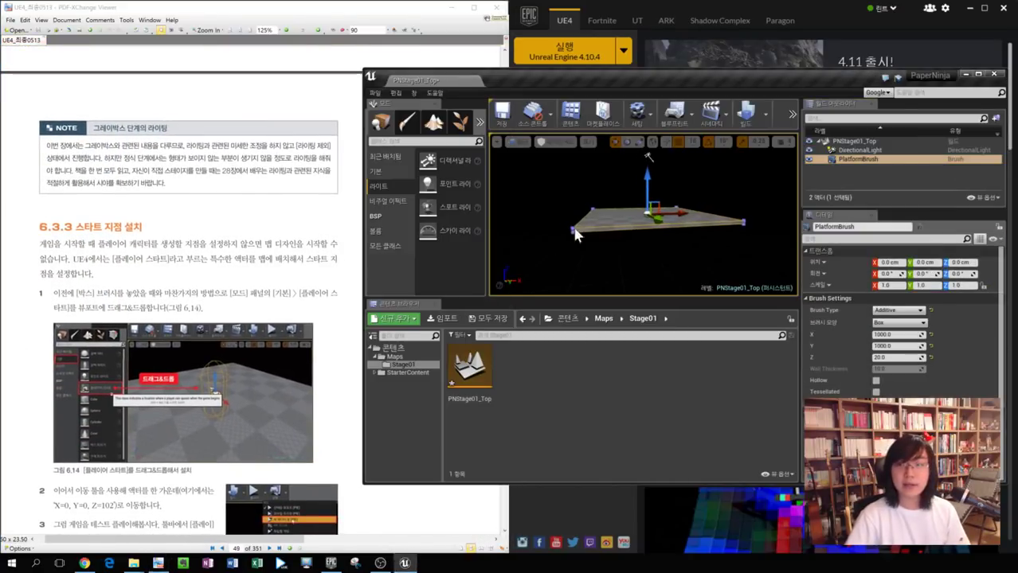
{"action": "left_click", "coordinate": [723, 191]}
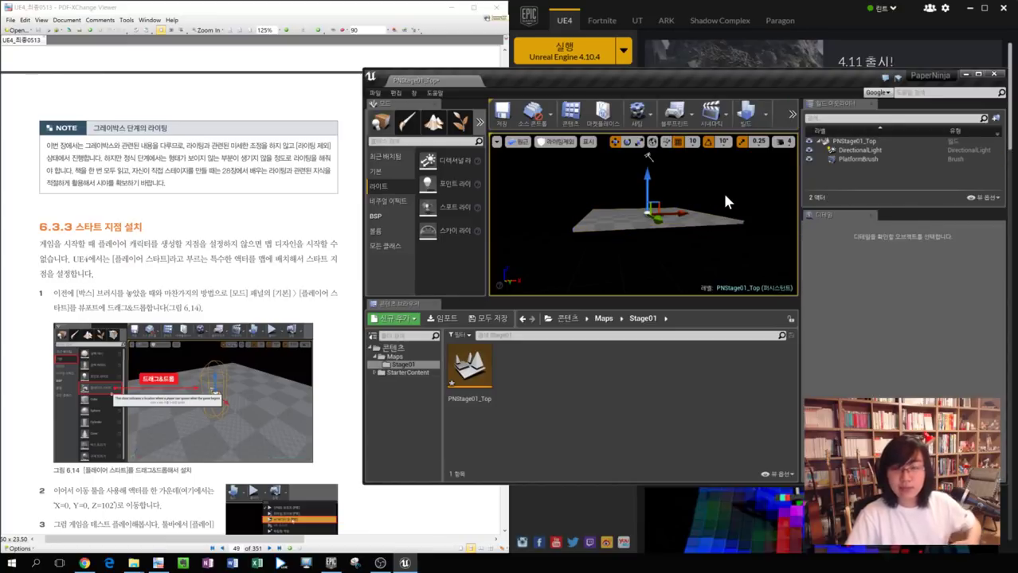
{"action": "right_click_drag", "start_coordinate": [739, 191], "coordinate": [705, 243]}
{"action": "right_click_drag", "start_coordinate": [640, 162], "coordinate": [638, 154]}
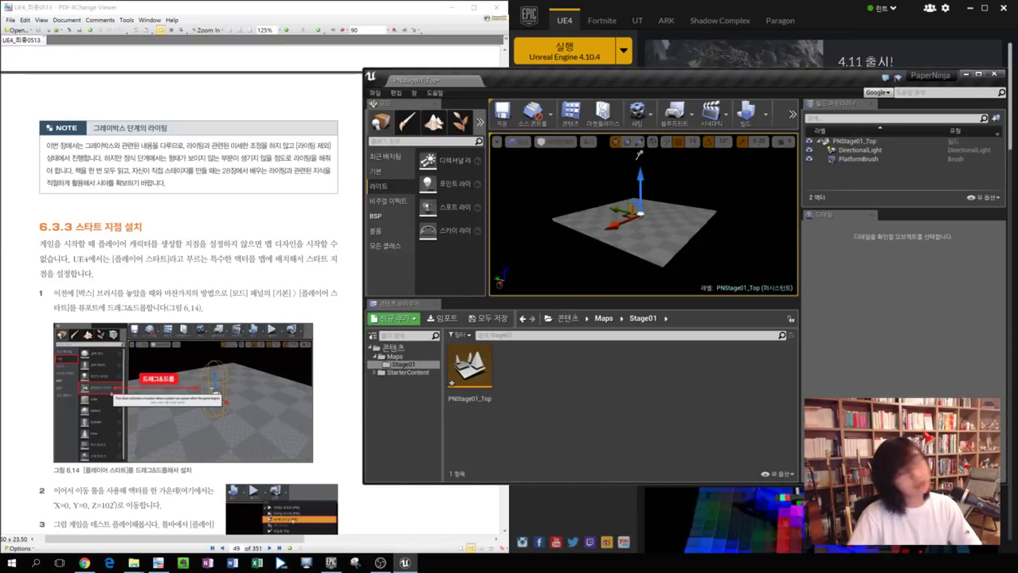
Check step 1 of section 6.3.3 and place a Player Start from the Basic category on the PlatformBrush floor.
{"action": "left_click", "coordinate": [239, 249]}
{"action": "scroll", "coordinate": [247, 271], "scroll_direction": "down", "scroll_amount": 3}
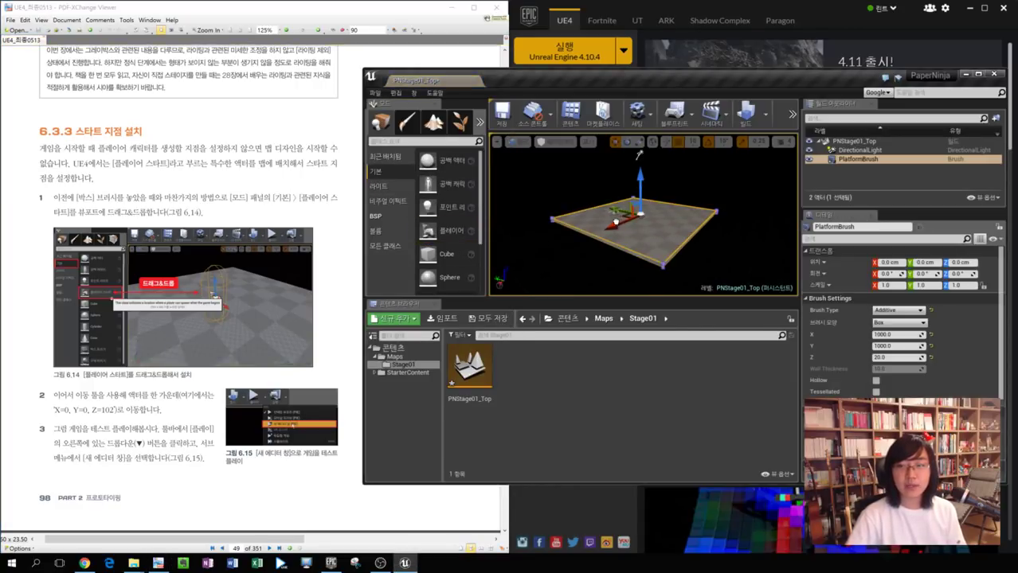
{"action": "left_click_drag", "start_coordinate": [637, 156], "coordinate": [605, 213]}
{"action": "scroll", "coordinate": [558, 207], "scroll_direction": "up", "scroll_amount": 3}
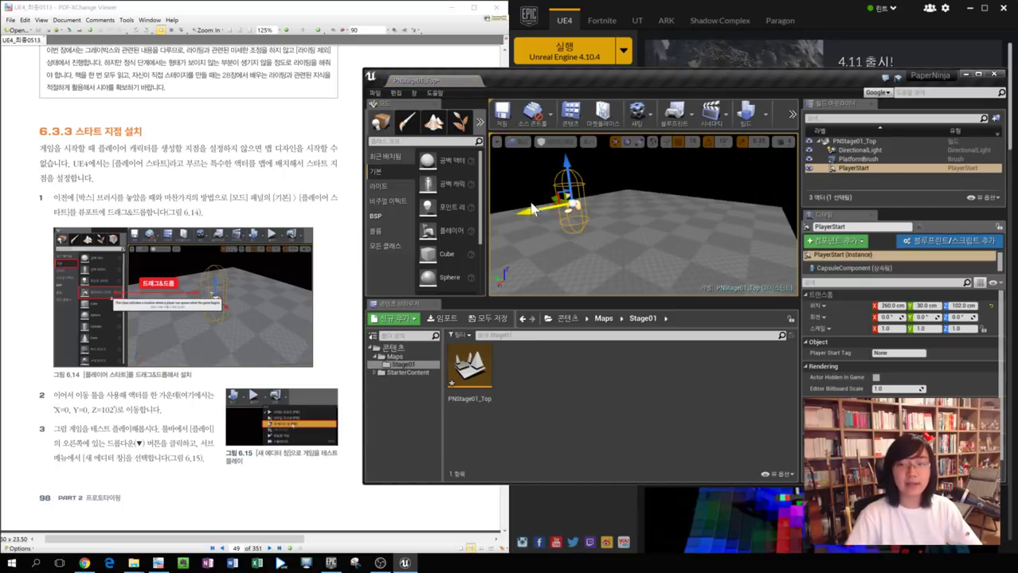
{"action": "scroll", "coordinate": [534, 208], "scroll_direction": "up", "scroll_amount": 6}
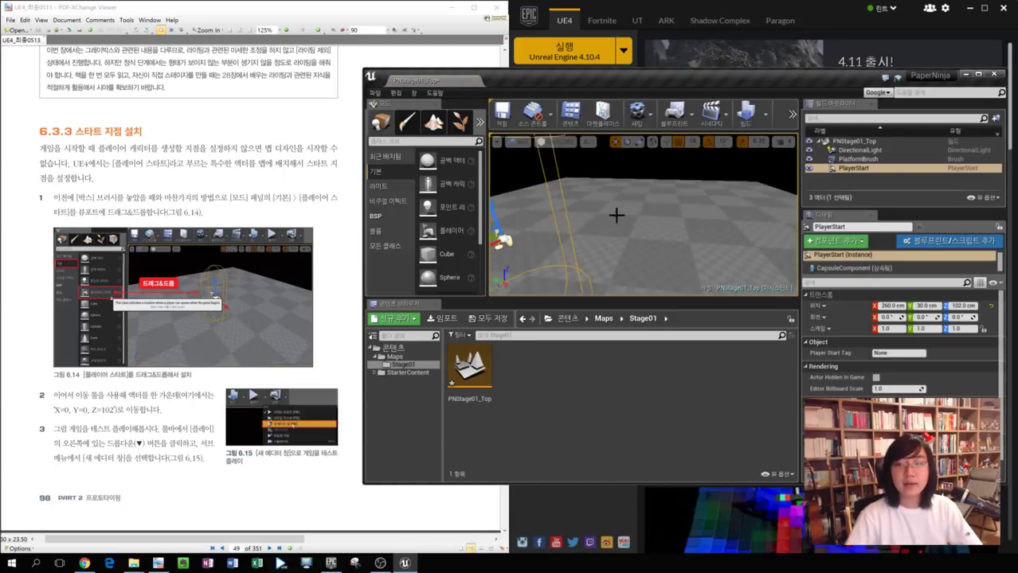
{"action": "scroll", "coordinate": [615, 215], "scroll_direction": "down", "scroll_amount": 5}
{"action": "scroll", "coordinate": [548, 217], "scroll_direction": "down", "scroll_amount": 4}
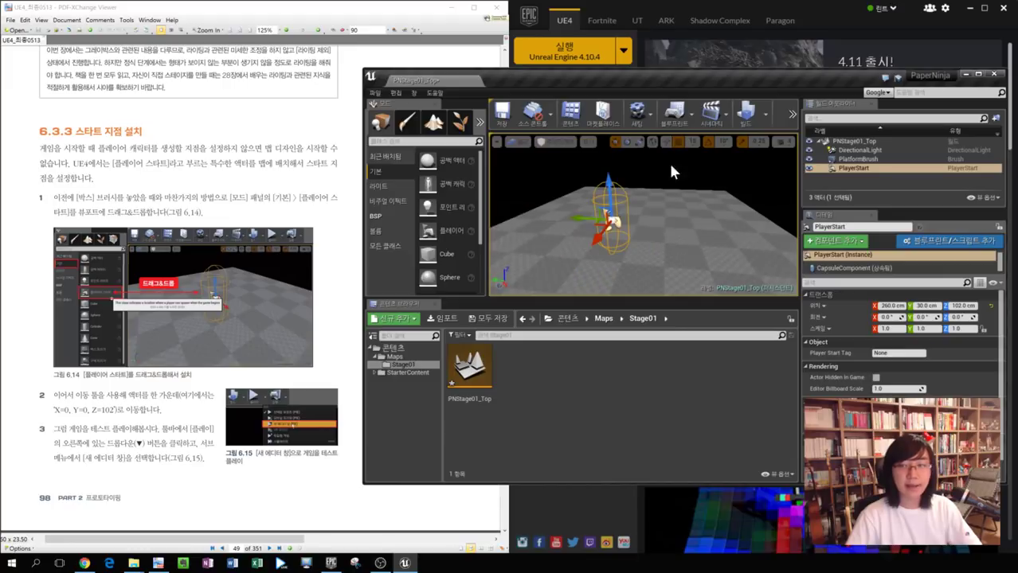
Maximize the Unreal editor, test-play the level in the viewport, and stop the play session.
{"action": "double_click", "coordinate": [757, 77]}
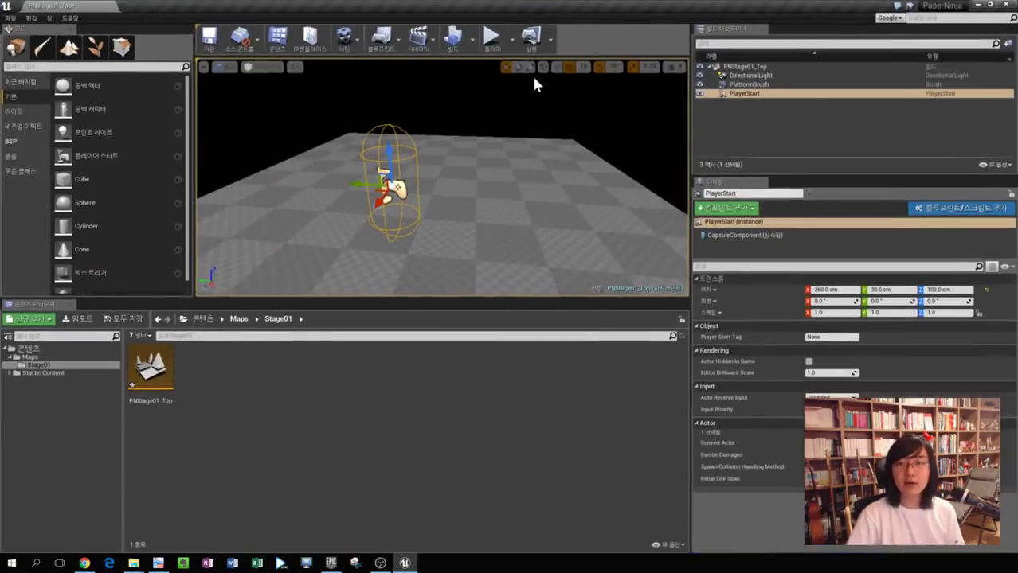
{"action": "left_click", "coordinate": [492, 41]}
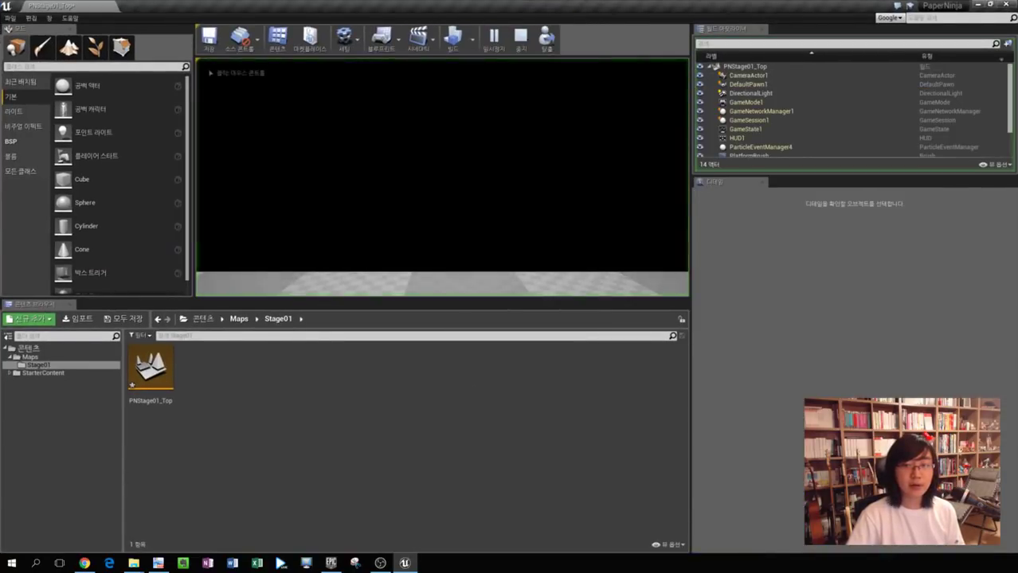
{"action": "left_click", "coordinate": [520, 40]}
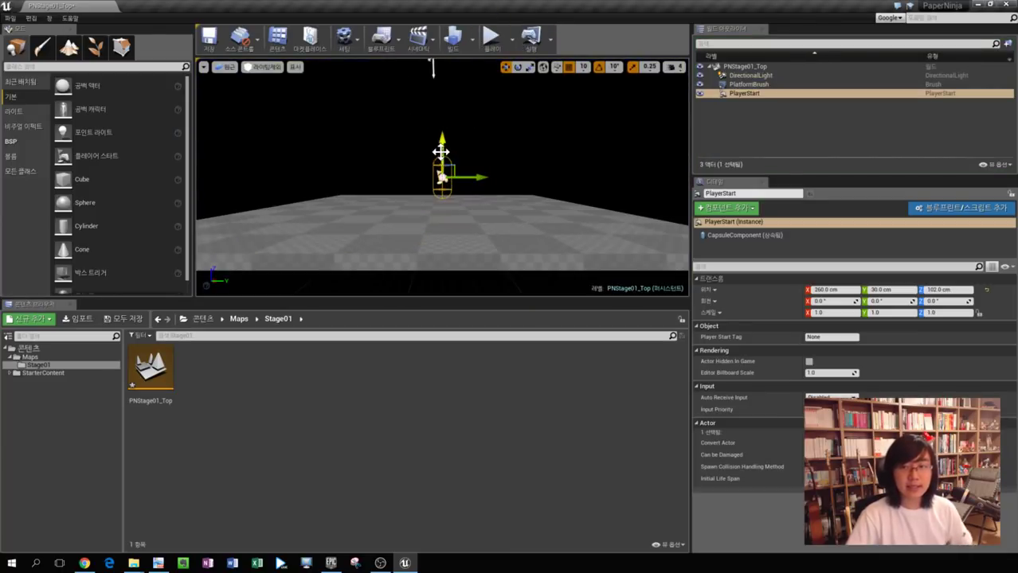
Restore the editor beside the book and set the Player Start's location to X 0 and Y 0.
{"action": "left_click_drag", "start_coordinate": [492, 6], "coordinate": [619, 68]}
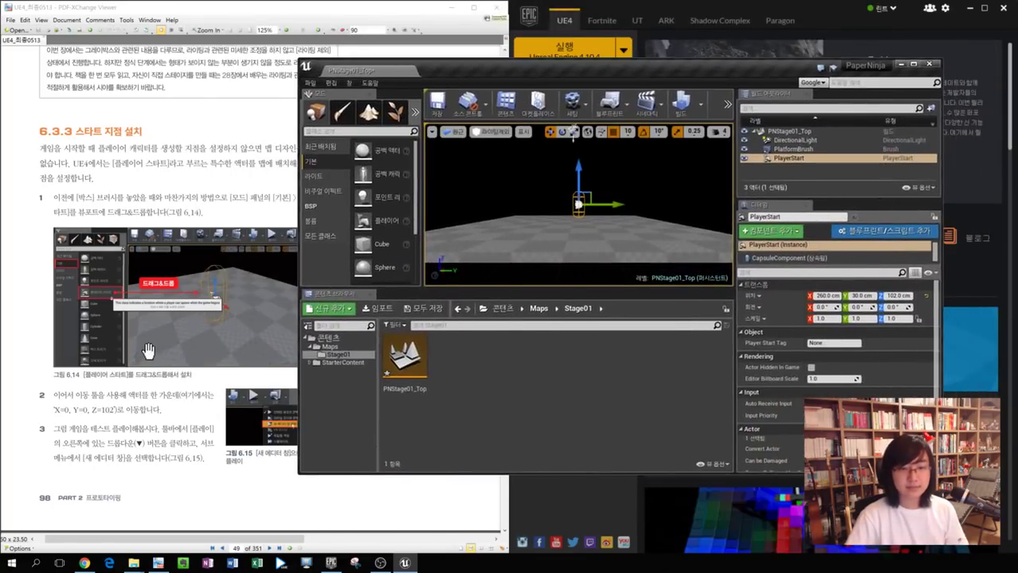
{"action": "left_click", "coordinate": [152, 353]}
{"action": "left_click", "coordinate": [577, 213]}
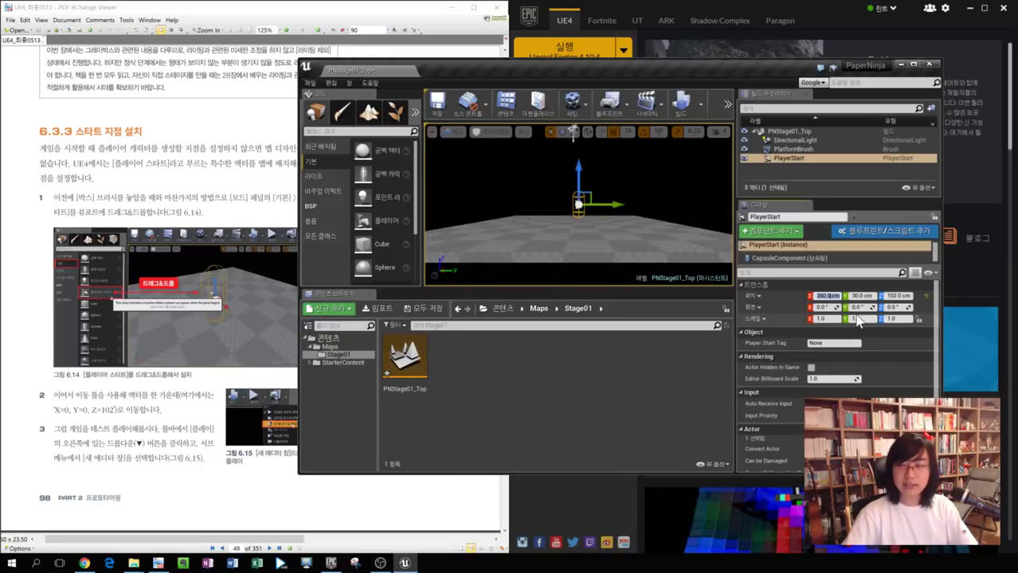
{"action": "type", "text": "0"}
{"action": "key", "text": "Tab"}
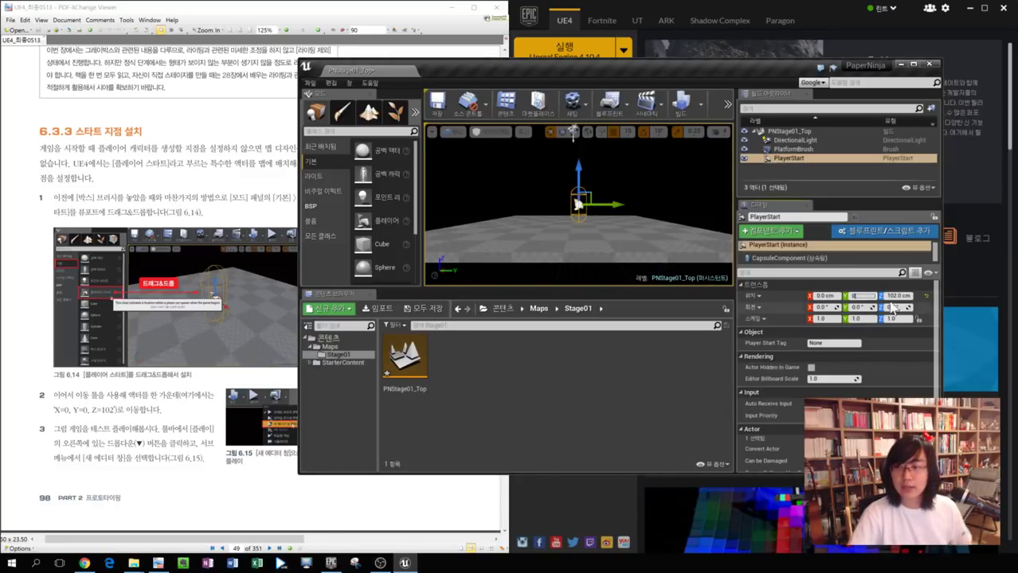
{"action": "left_click", "coordinate": [608, 194]}
{"action": "left_click", "coordinate": [567, 200]}
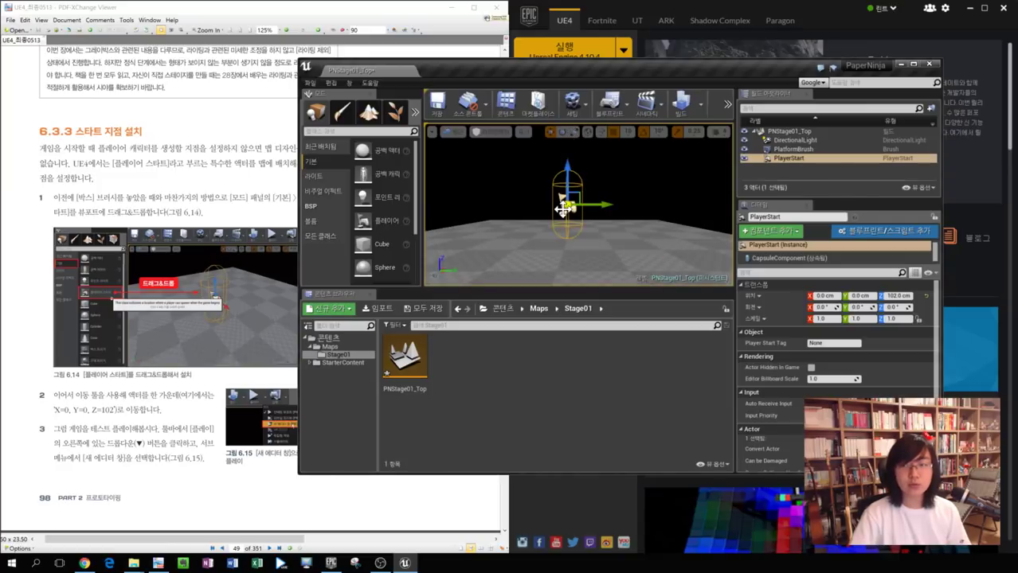
{"action": "left_click_drag", "start_coordinate": [567, 201], "coordinate": [667, 188], "text": "alt"}
Read section 6.3.4 of the PDF, examining the planned map in figures 6.16 and 6.17 and the first brush steps.
{"action": "left_click", "coordinate": [153, 380]}
{"action": "scroll", "coordinate": [98, 412], "scroll_direction": "up", "scroll_amount": 10}
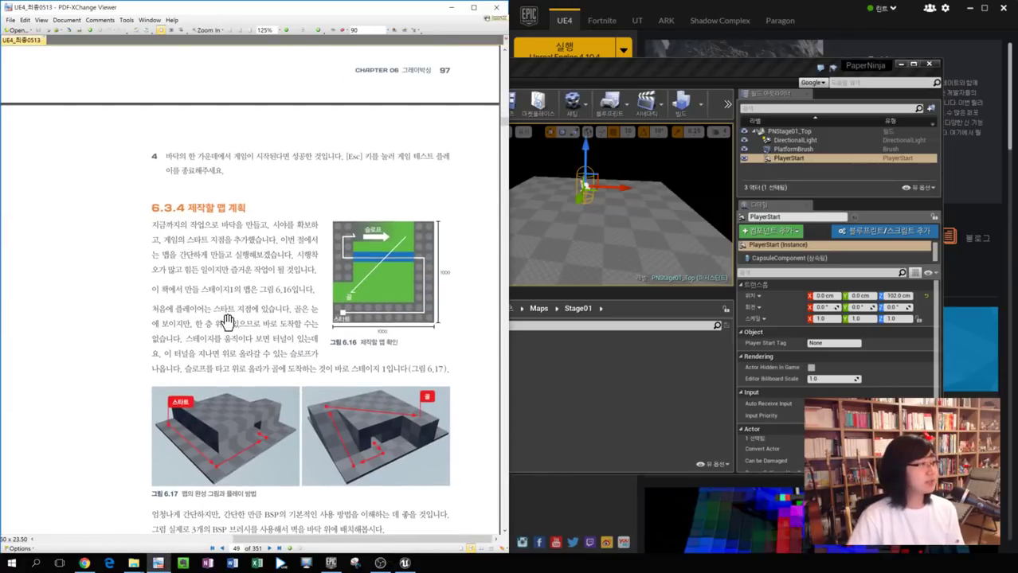
{"action": "scroll", "coordinate": [285, 344], "scroll_direction": "down", "scroll_amount": 3}
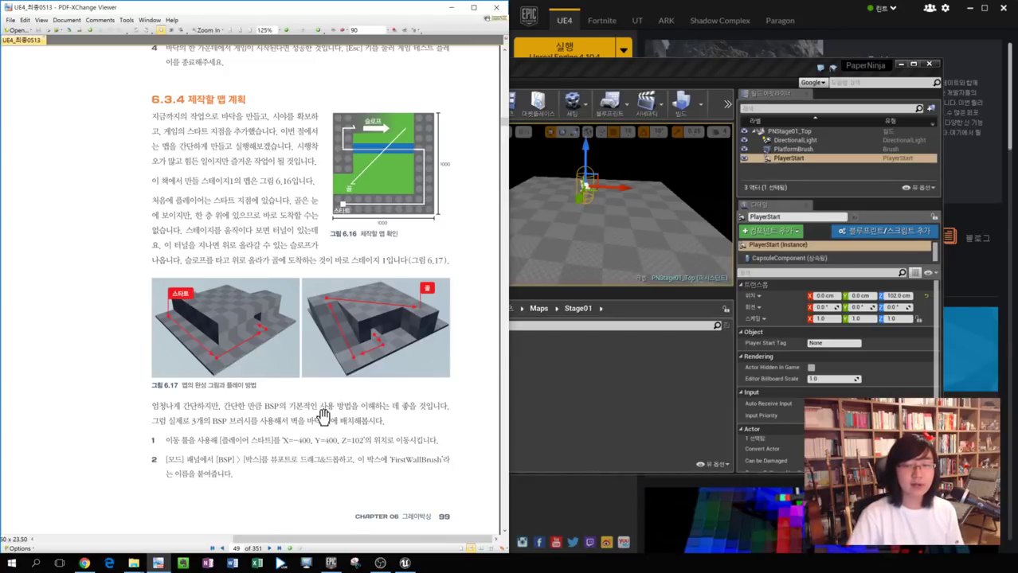
{"action": "scroll", "coordinate": [325, 414], "scroll_direction": "down", "scroll_amount": 3}
{"action": "left_click_drag", "start_coordinate": [128, 404], "coordinate": [478, 208]}
{"action": "left_click_drag", "start_coordinate": [233, 434], "coordinate": [333, 306]}
{"action": "left_click_drag", "start_coordinate": [458, 199], "coordinate": [268, 470]}
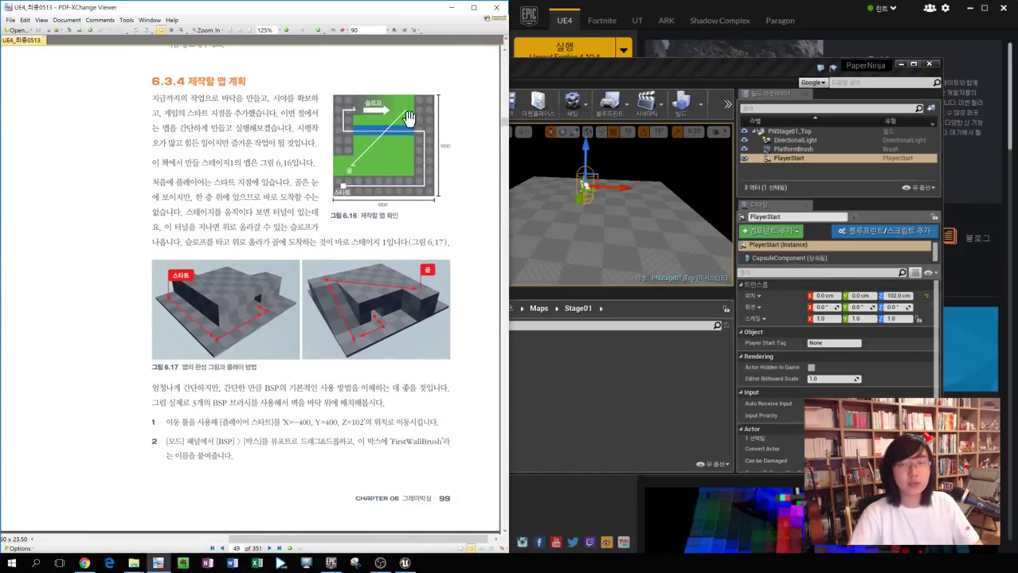
{"action": "scroll", "coordinate": [408, 121], "scroll_direction": "up", "scroll_amount": 3, "text": "ctrl"}
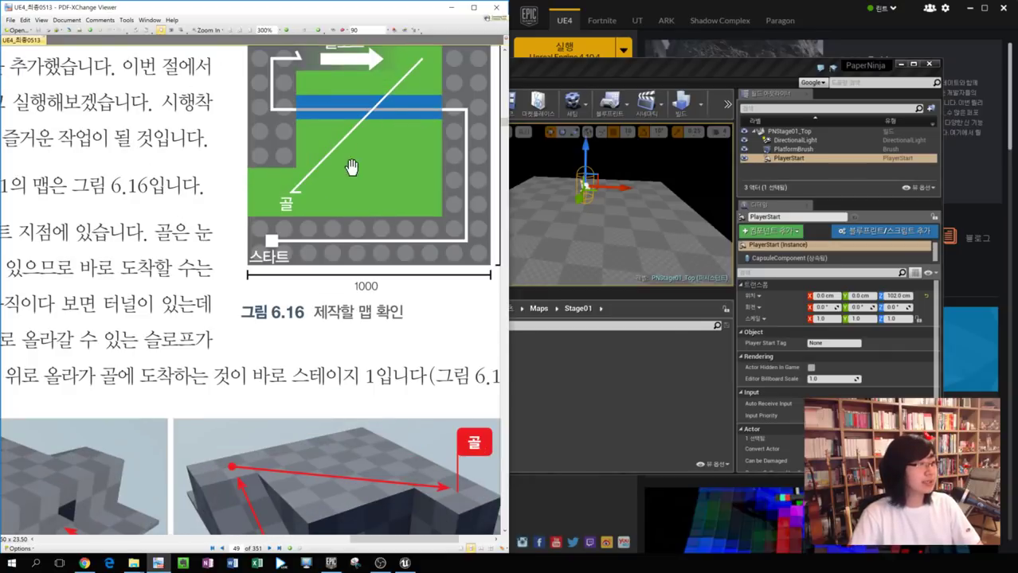
{"action": "scroll", "coordinate": [317, 255], "scroll_direction": "down", "scroll_amount": 1, "text": "ctrl"}
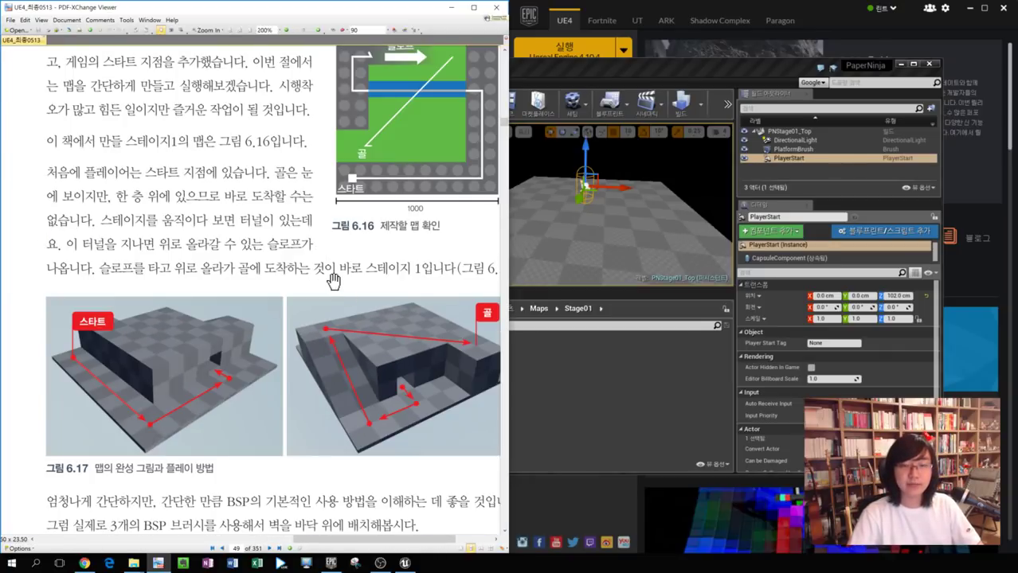
{"action": "scroll", "coordinate": [333, 280], "scroll_direction": "down", "scroll_amount": 5}
{"action": "scroll", "coordinate": [272, 181], "scroll_direction": "down", "scroll_amount": 1, "text": "ctrl"}
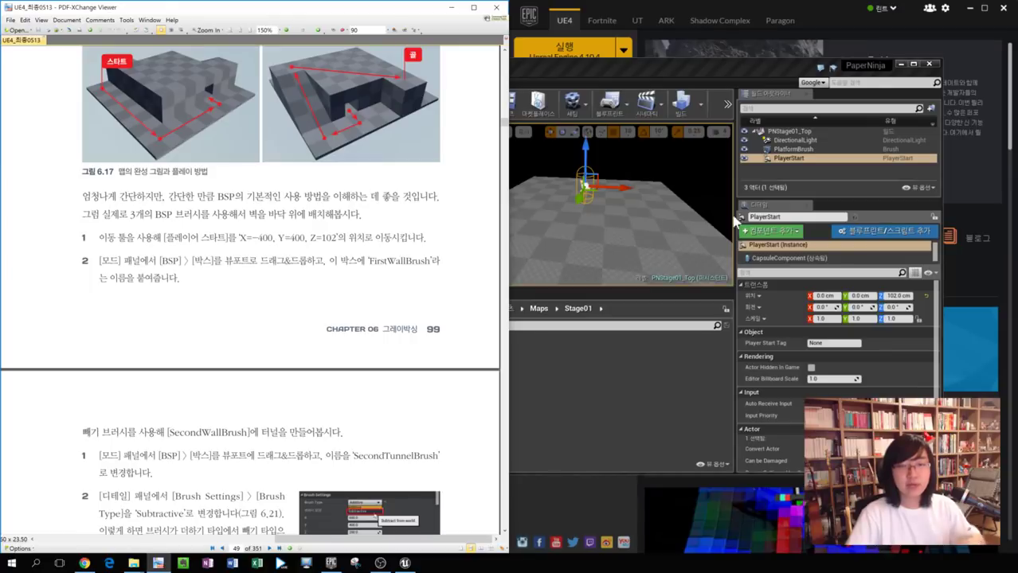
Set the Player Start's location to X -400 and Y 400 in the Unreal editor.
{"action": "left_click", "coordinate": [825, 296]}
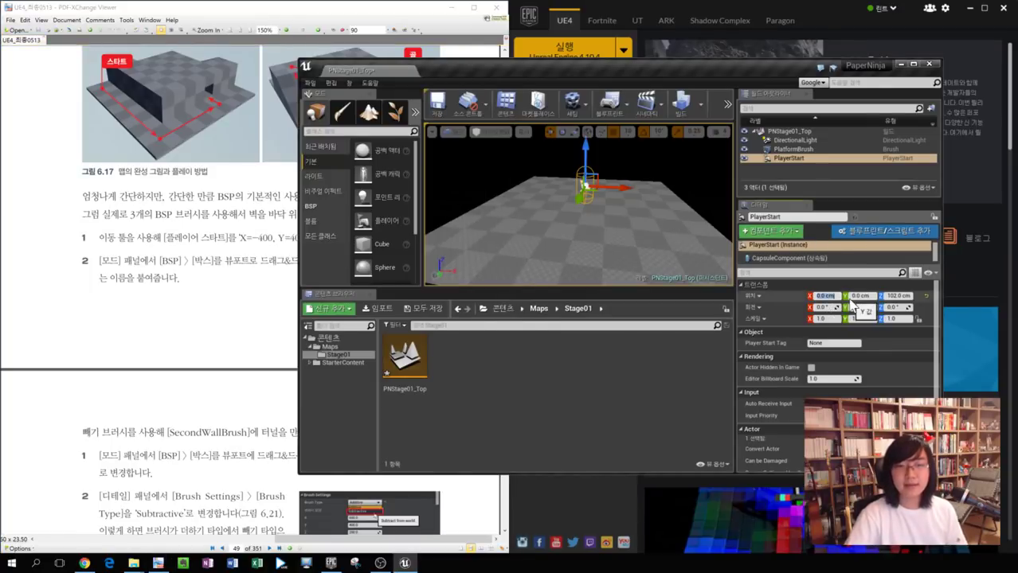
{"action": "key", "text": "Tab"}
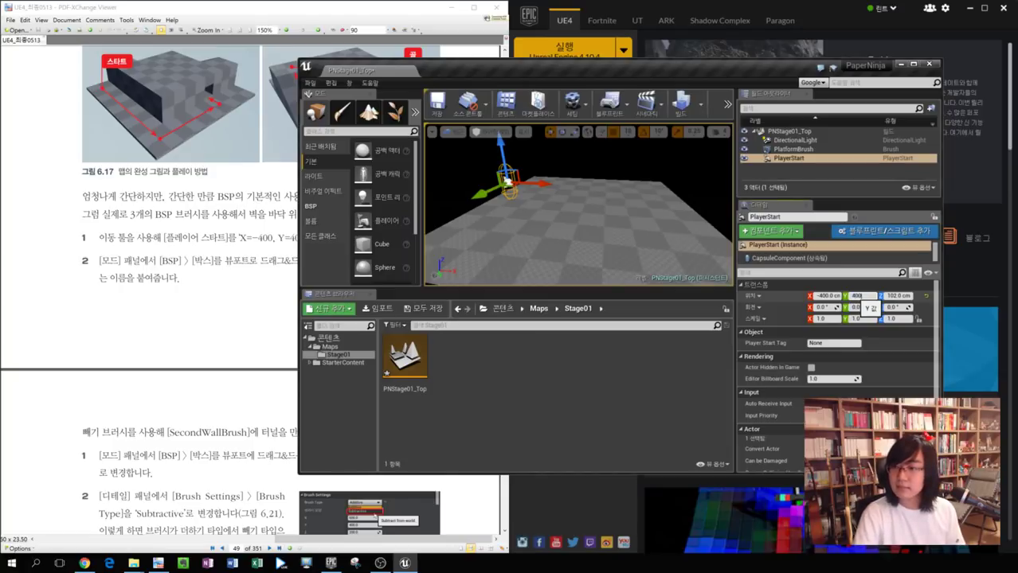
{"action": "key", "text": "Return"}
{"action": "scroll", "coordinate": [384, 222], "scroll_direction": "down", "scroll_amount": 2}
{"action": "scroll", "coordinate": [593, 221], "scroll_direction": "up", "scroll_amount": 3}
{"action": "scroll", "coordinate": [181, 199], "scroll_direction": "down", "scroll_amount": 1}
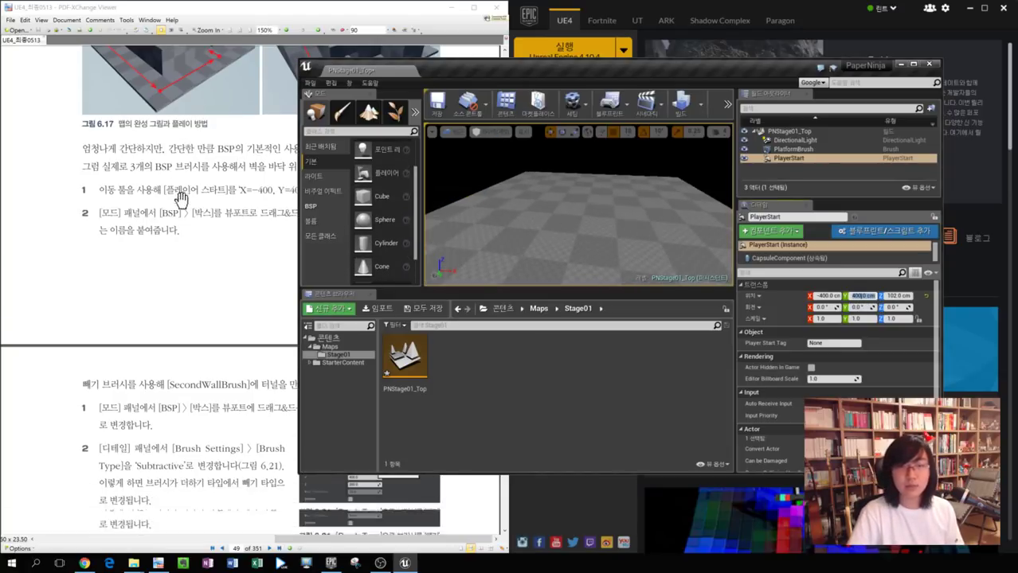
Check step 2 of section 6.3.4 and place a BSP Box brush on the floor.
{"action": "left_click", "coordinate": [216, 201]}
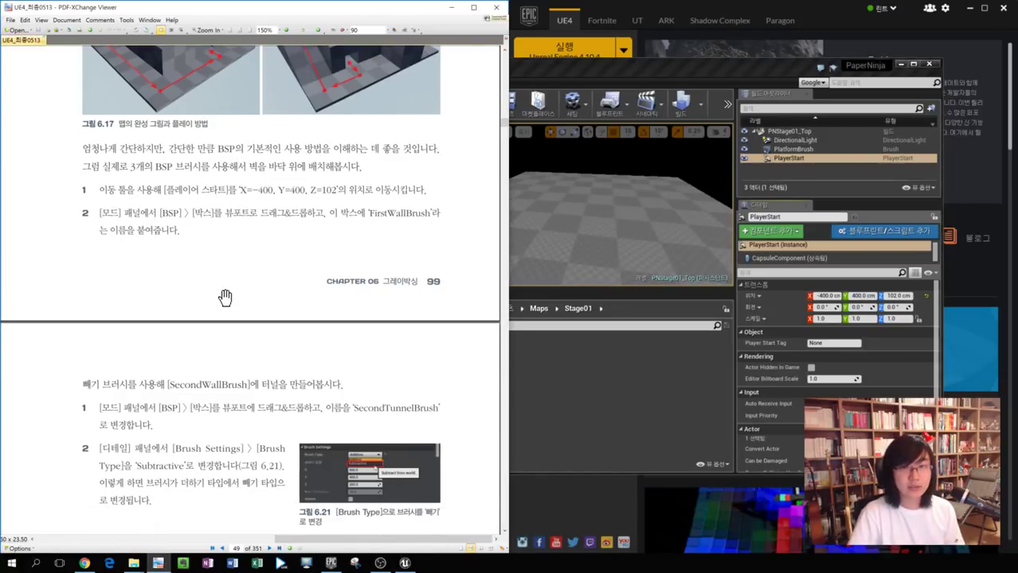
{"action": "left_click", "coordinate": [577, 182]}
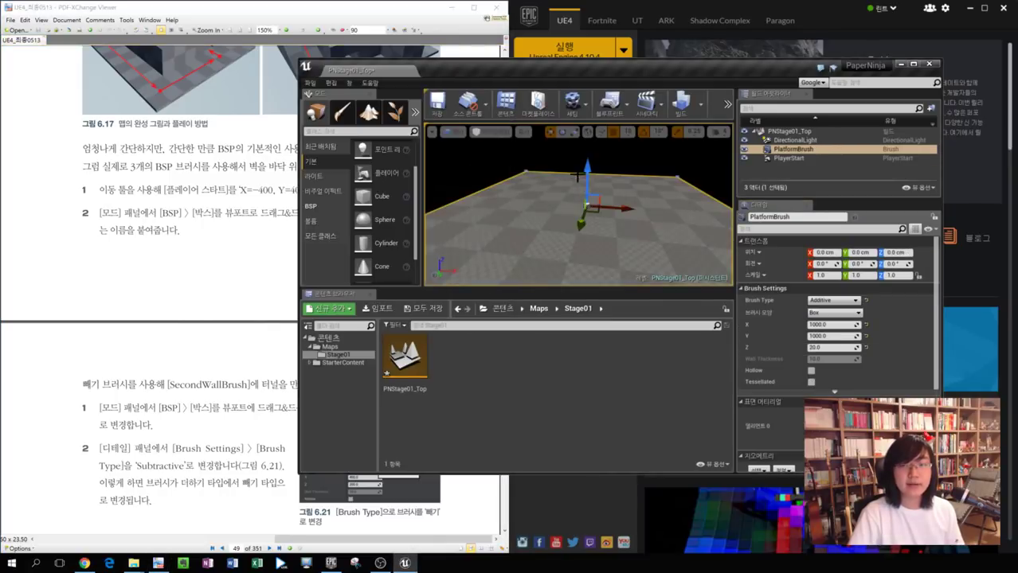
{"action": "left_click", "coordinate": [322, 209]}
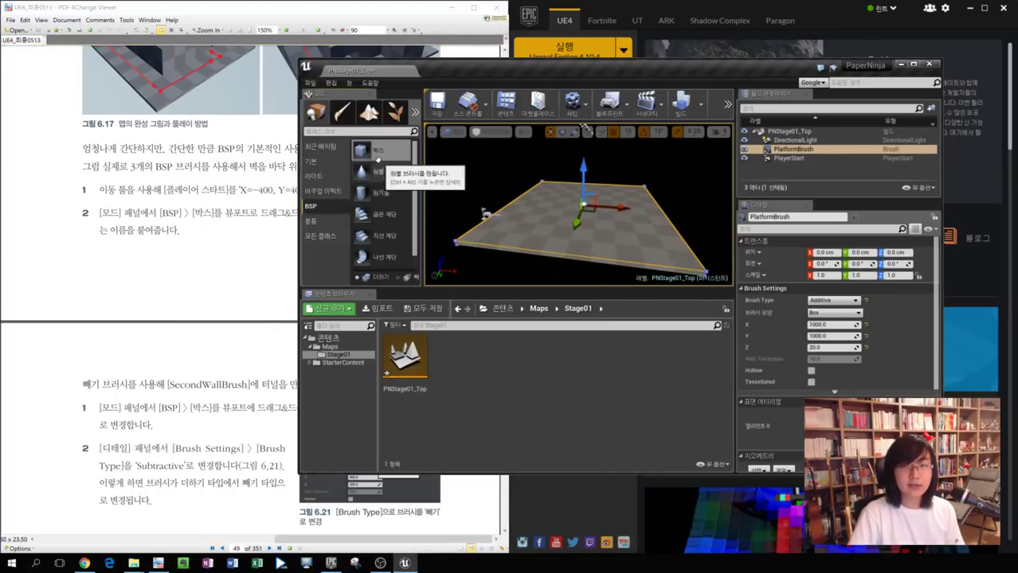
{"action": "mouse_move", "coordinate": [363, 152]}
{"action": "left_mouse_down"}
{"action": "mouse_move", "coordinate": [578, 205]}
{"action": "mouse_move", "coordinate": [593, 187]}
{"action": "mouse_move", "coordinate": [557, 199]}
{"action": "mouse_move", "coordinate": [567, 191]}
{"action": "left_mouse_up"}
Check the brush name in the book and rename the new Box brush to FirstWallBrush.
{"action": "left_click", "coordinate": [284, 240]}
{"action": "scroll", "coordinate": [288, 255], "scroll_direction": "down", "scroll_amount": 1}
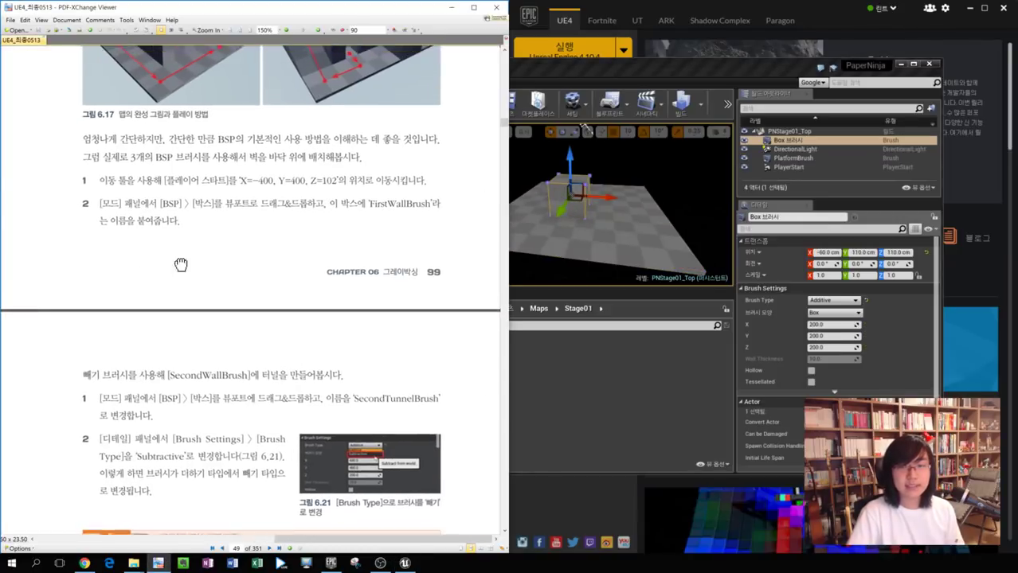
{"action": "double_click", "coordinate": [762, 224]}
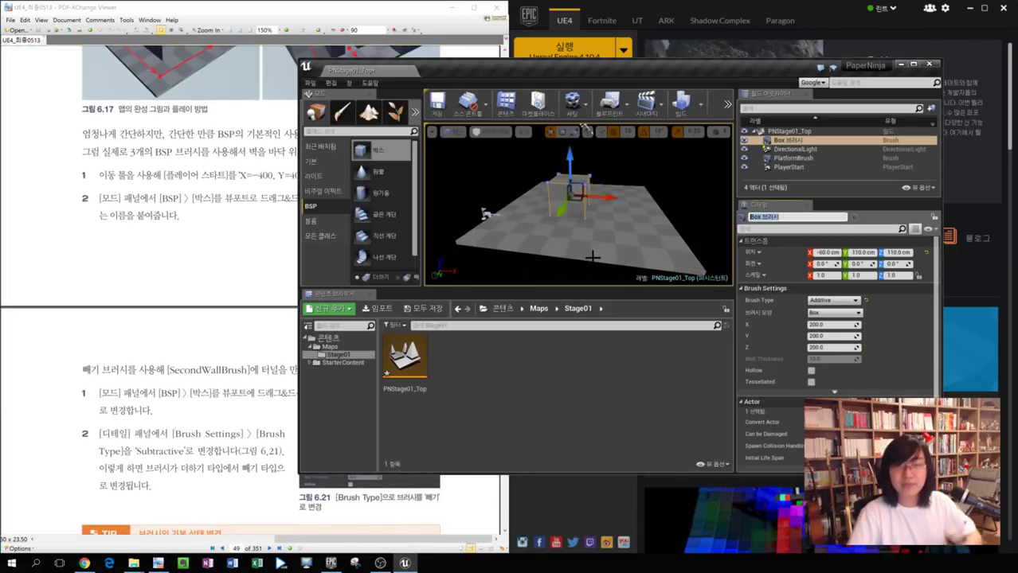
{"action": "left_click_drag", "start_coordinate": [535, 70], "coordinate": [507, 231]}
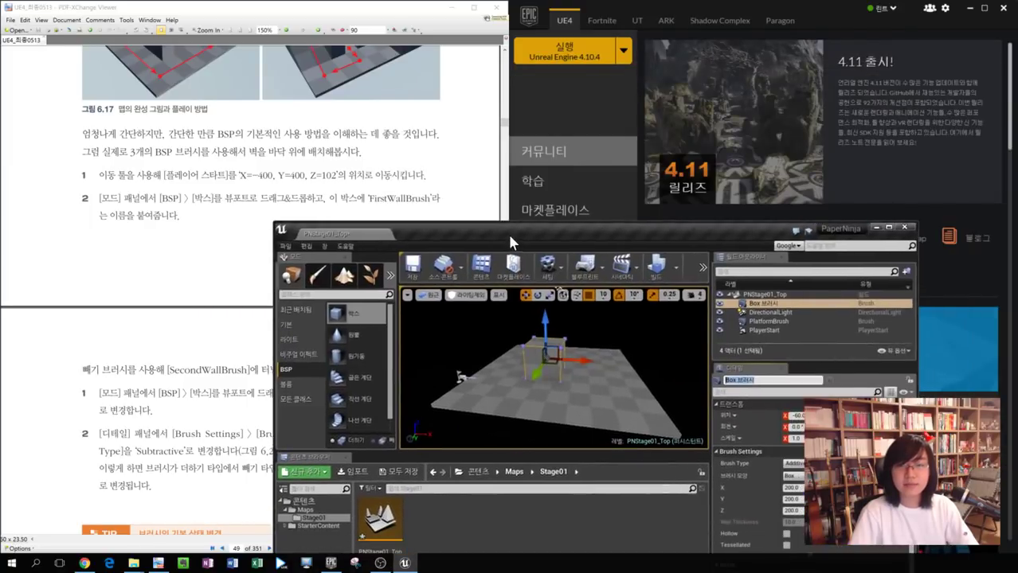
{"action": "type", "text": "FirstWa"}
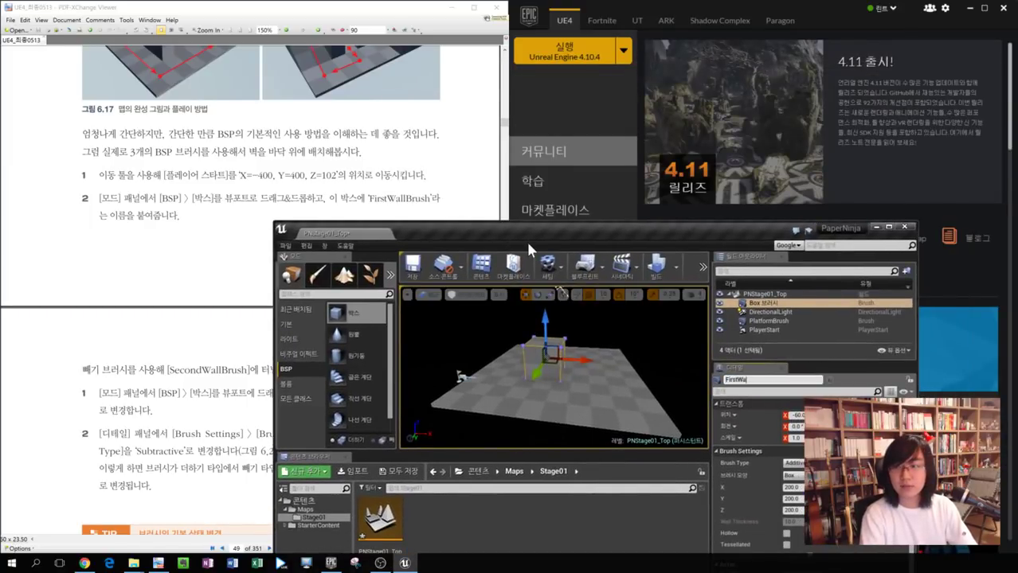
{"action": "type", "text": "llBrush"}
{"action": "key", "text": "Return"}
Read steps 3 to 6 and figure 6.18 on the wall brushes' sizes and positions, comparing them with FirstWallBrush in the viewport.
{"action": "left_click_drag", "start_coordinate": [539, 231], "coordinate": [583, 107]}
{"action": "left_click", "coordinate": [260, 249]}
{"action": "scroll", "coordinate": [261, 250], "scroll_direction": "down", "scroll_amount": 10}
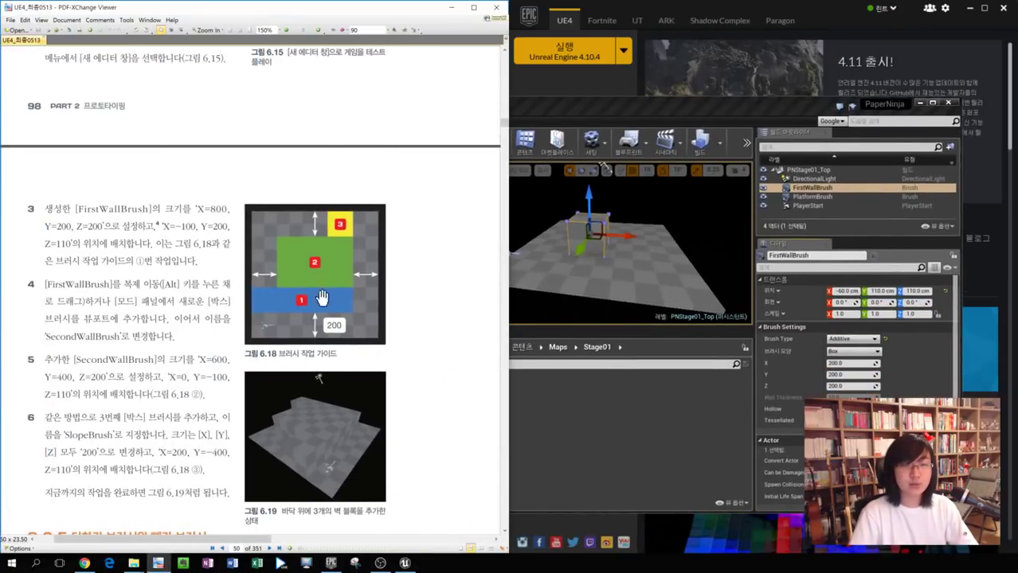
{"action": "left_click", "coordinate": [534, 213]}
{"action": "left_click", "coordinate": [653, 245]}
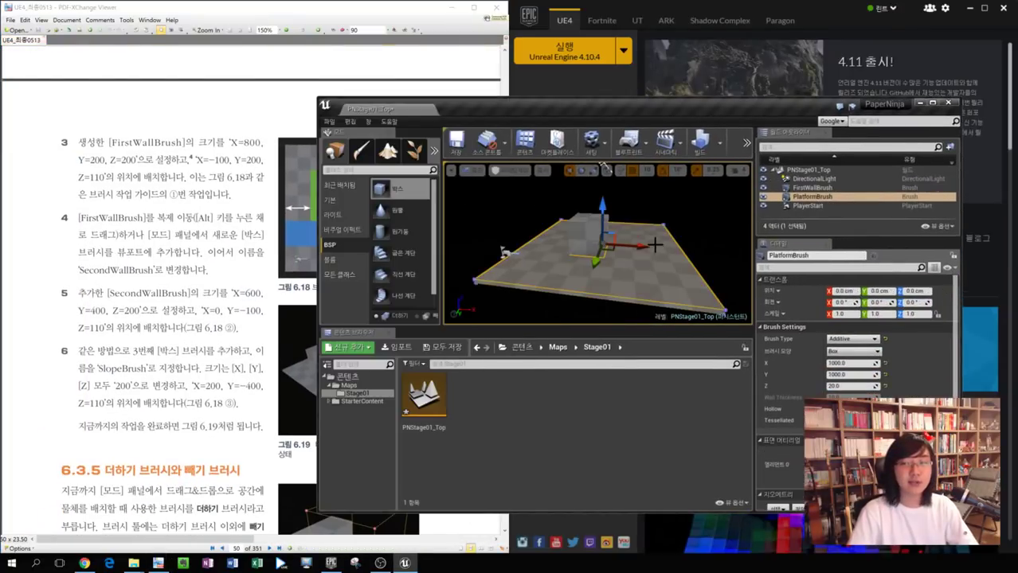
{"action": "left_click", "coordinate": [585, 222]}
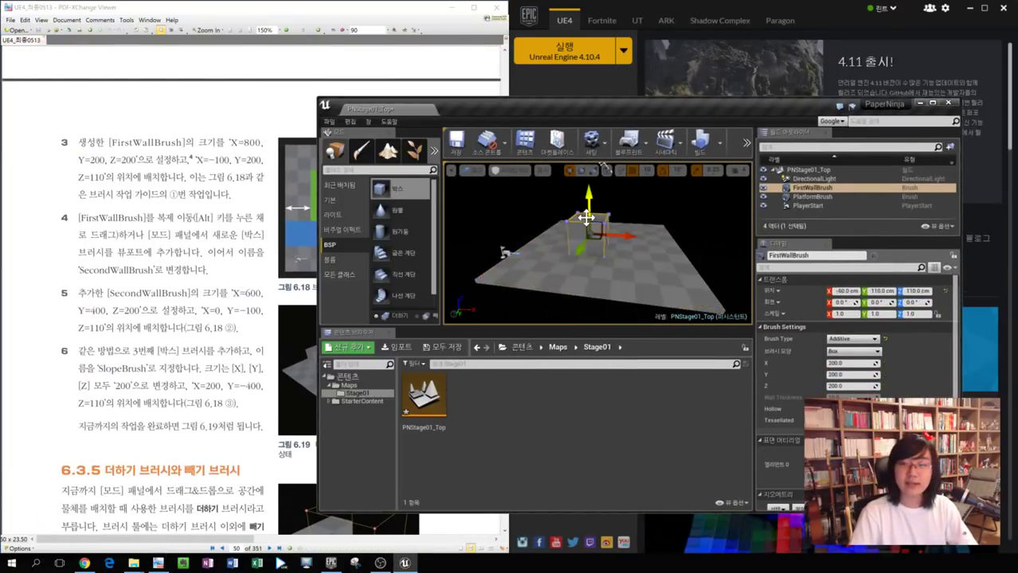
{"action": "left_click", "coordinate": [183, 250]}
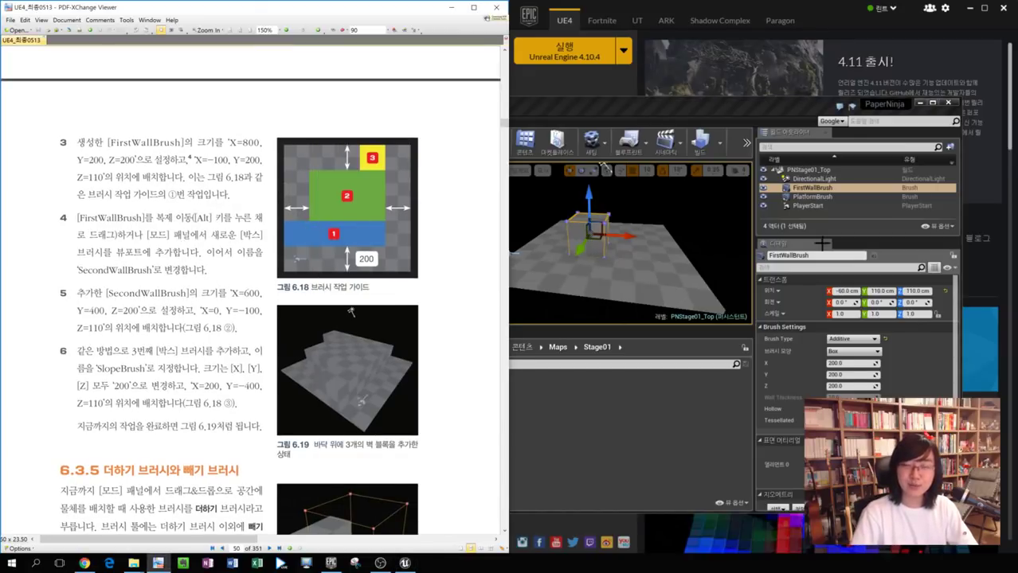
{"action": "left_click", "coordinate": [857, 257]}
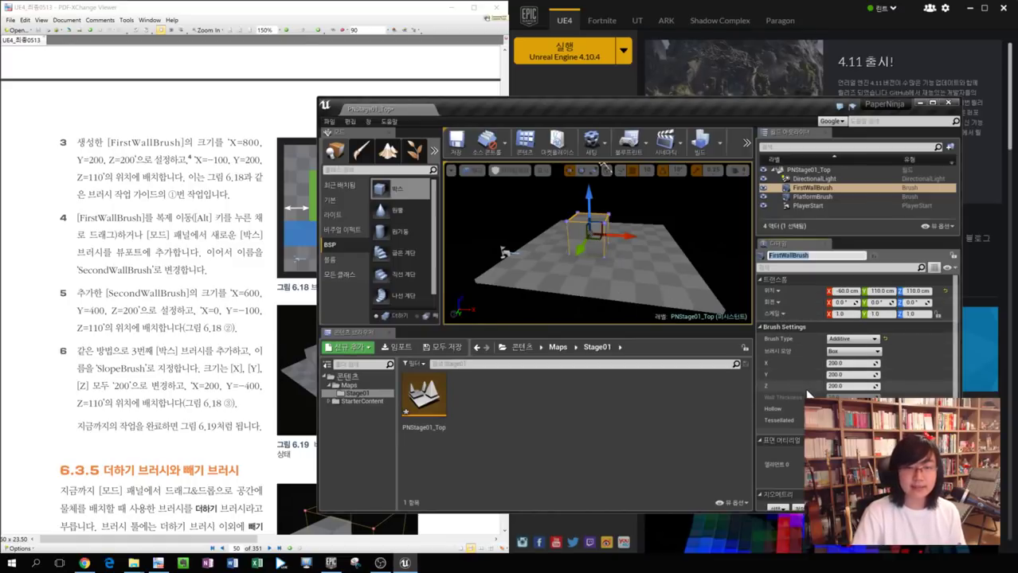
Set FirstWallBrush's X size to 800 in its Brush Settings.
{"action": "left_click", "coordinate": [850, 364]}
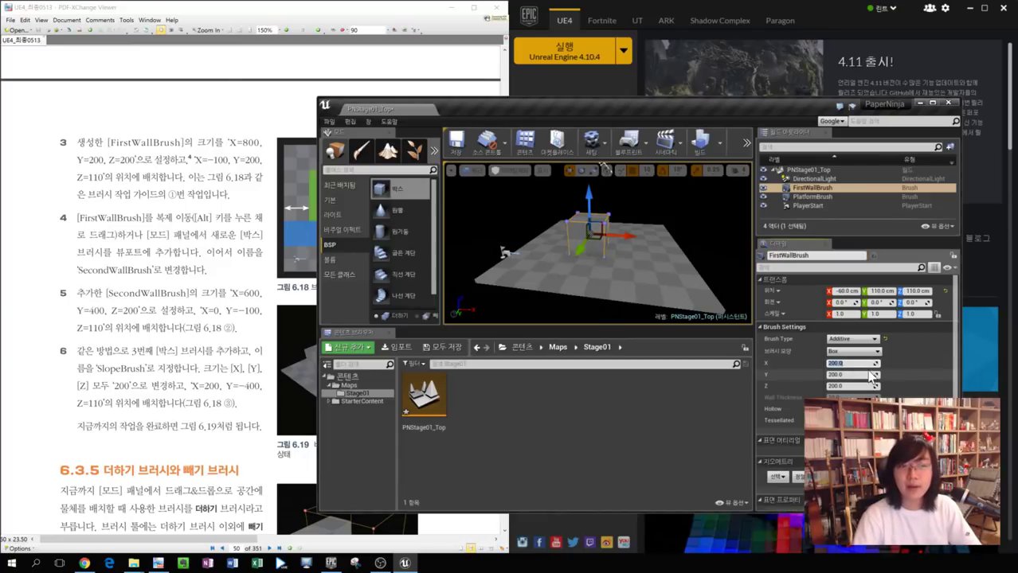
{"action": "type", "text": "800"}
{"action": "key", "text": "Tab"}
{"action": "key", "text": "Tab"}
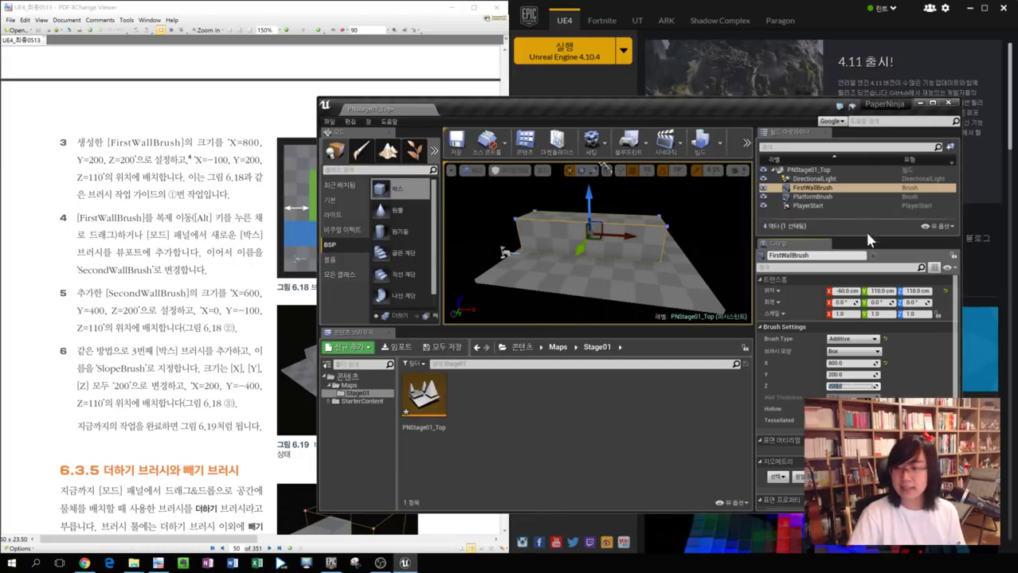
Set FirstWallBrush's location to X -100 and Y 200.
{"action": "left_click", "coordinate": [851, 292]}
{"action": "type", "text": "-"}
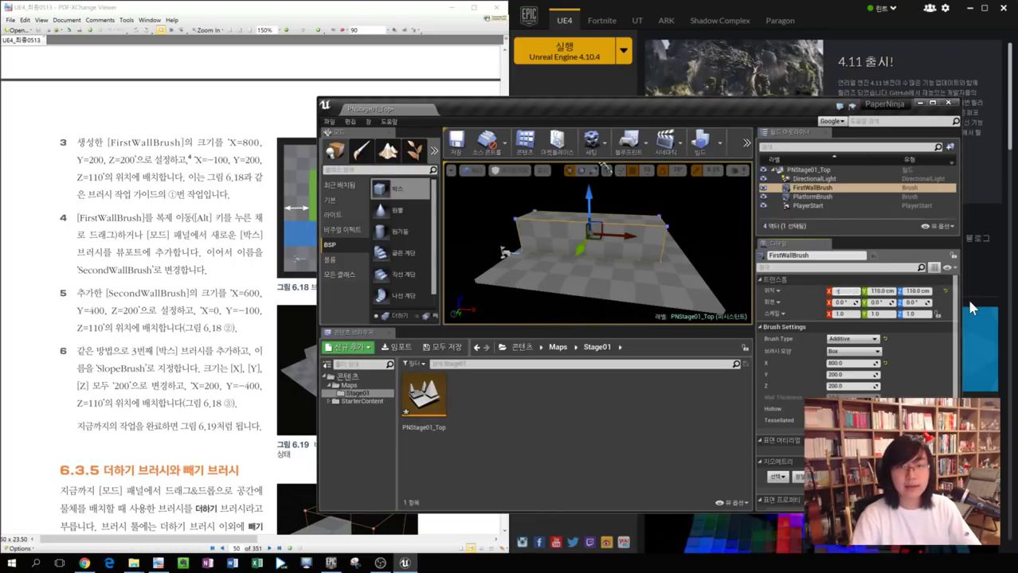
{"action": "type", "text": "100"}
{"action": "key", "text": "Tab"}
{"action": "type", "text": "200"}
{"action": "key", "text": "Tab"}
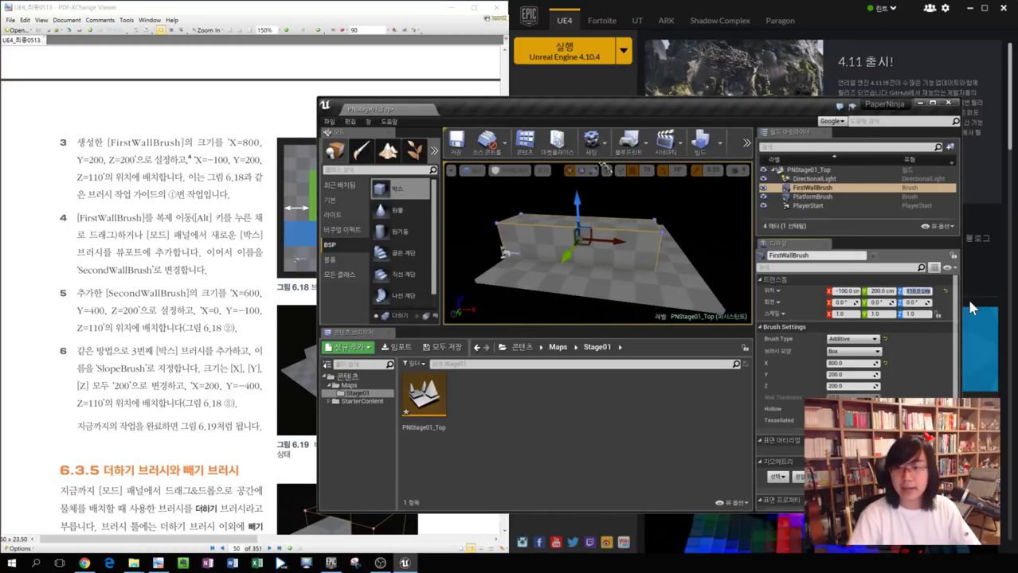
Place a second BSP Box brush on the floor beside FirstWallBrush and rename it SecondWallBrush.
{"action": "left_click_drag", "start_coordinate": [465, 212], "coordinate": [681, 215], "text": "alt"}
{"action": "left_click", "coordinate": [211, 241]}
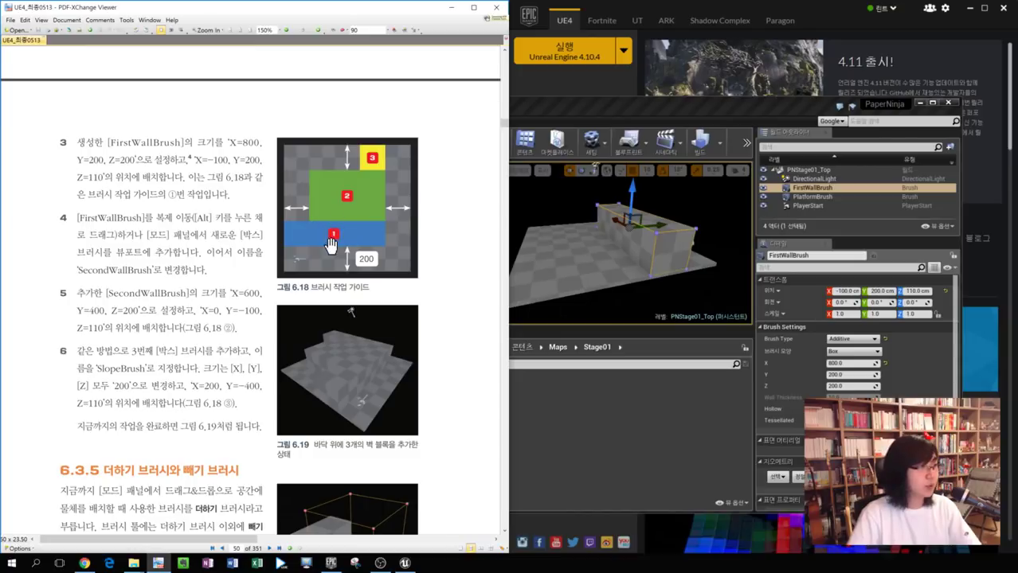
{"action": "left_click_drag", "start_coordinate": [342, 317], "coordinate": [327, 310]}
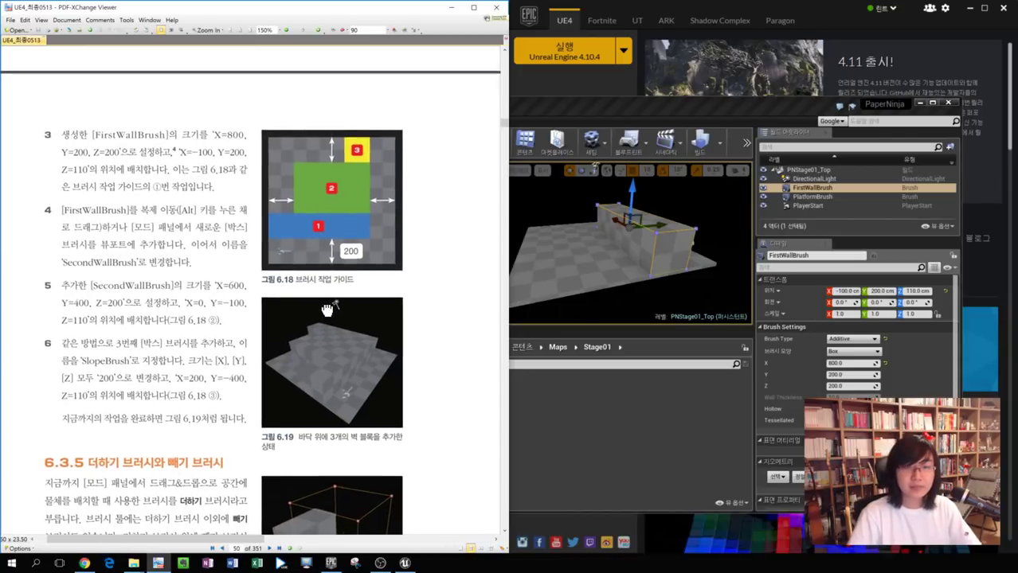
{"action": "left_click", "coordinate": [568, 207]}
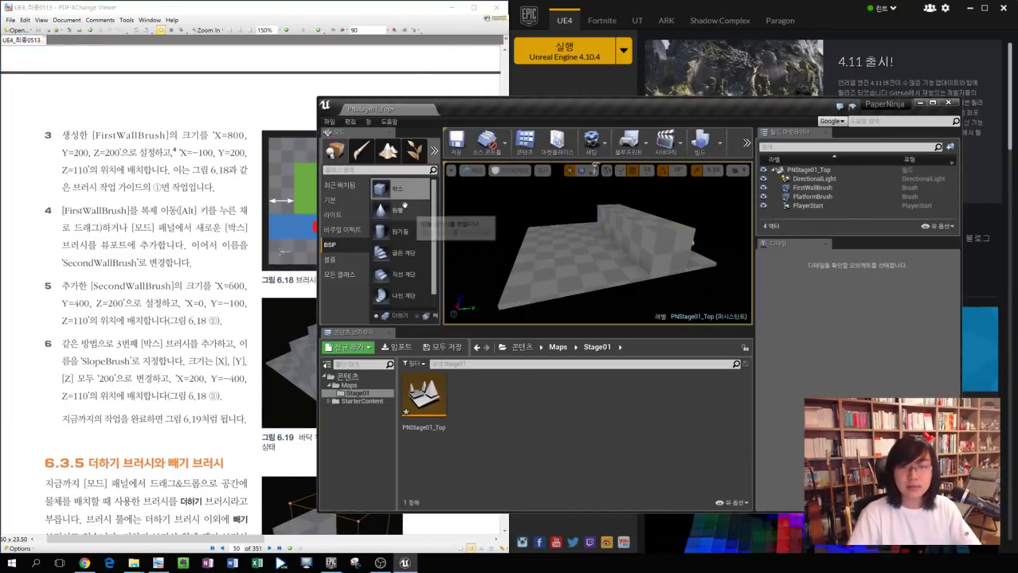
{"action": "mouse_move", "coordinate": [400, 188]}
{"action": "left_mouse_down"}
{"action": "mouse_move", "coordinate": [351, 245]}
{"action": "mouse_move", "coordinate": [585, 231]}
{"action": "left_mouse_up"}
{"action": "left_click_drag", "start_coordinate": [193, 268], "coordinate": [206, 258]}
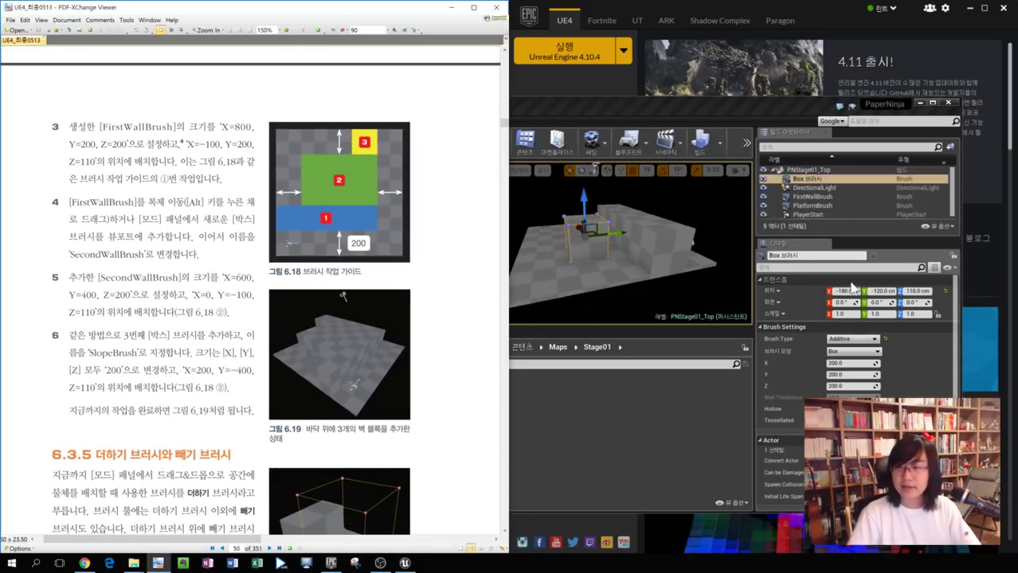
{"action": "left_click", "coordinate": [835, 258]}
{"action": "type", "text": "SecondWallBrush"}
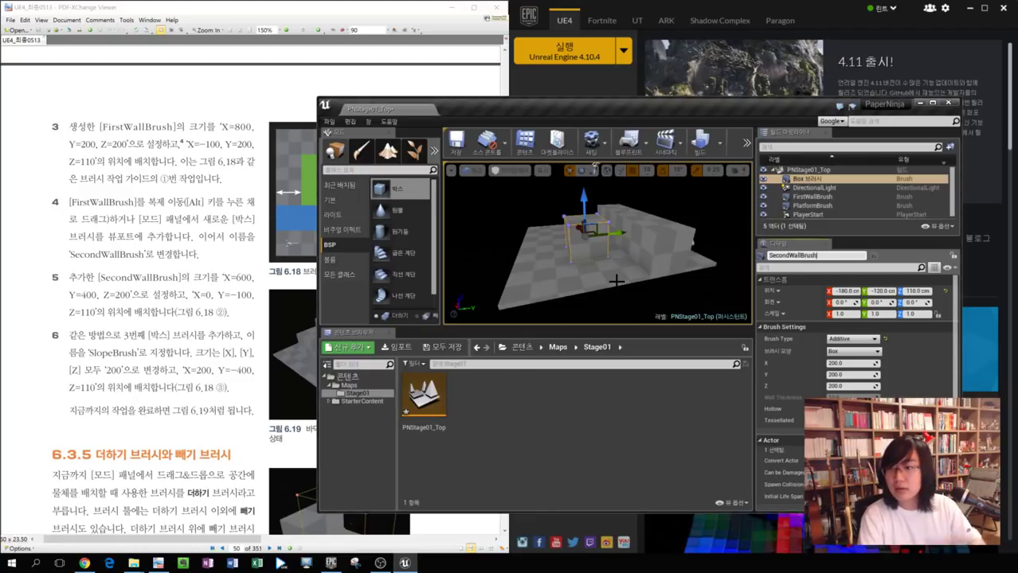
{"action": "key", "text": "Return"}
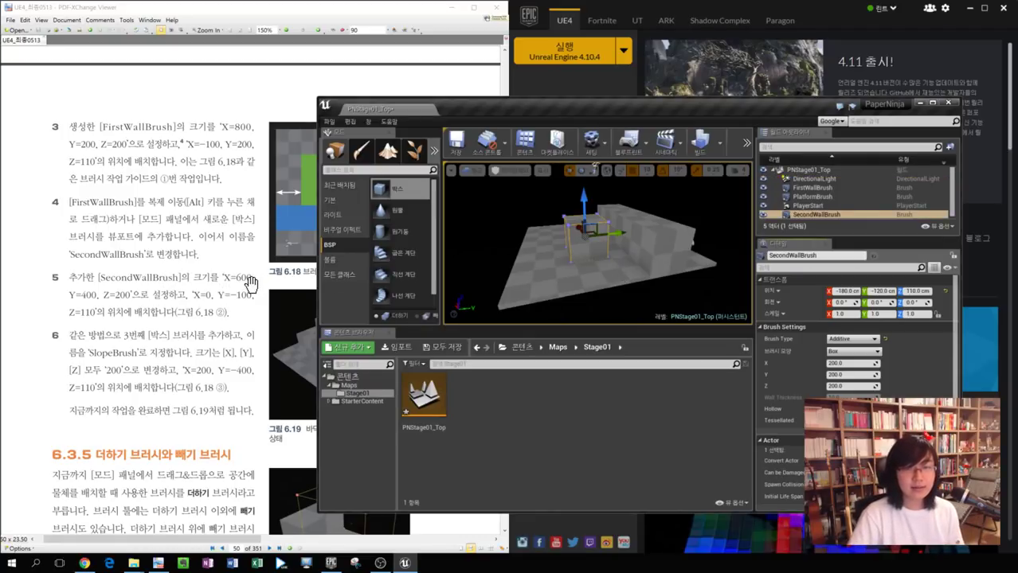
Check step 5 in the book and set SecondWallBrush's brush size to X 600 and Y 400.
{"action": "left_click", "coordinate": [181, 32]}
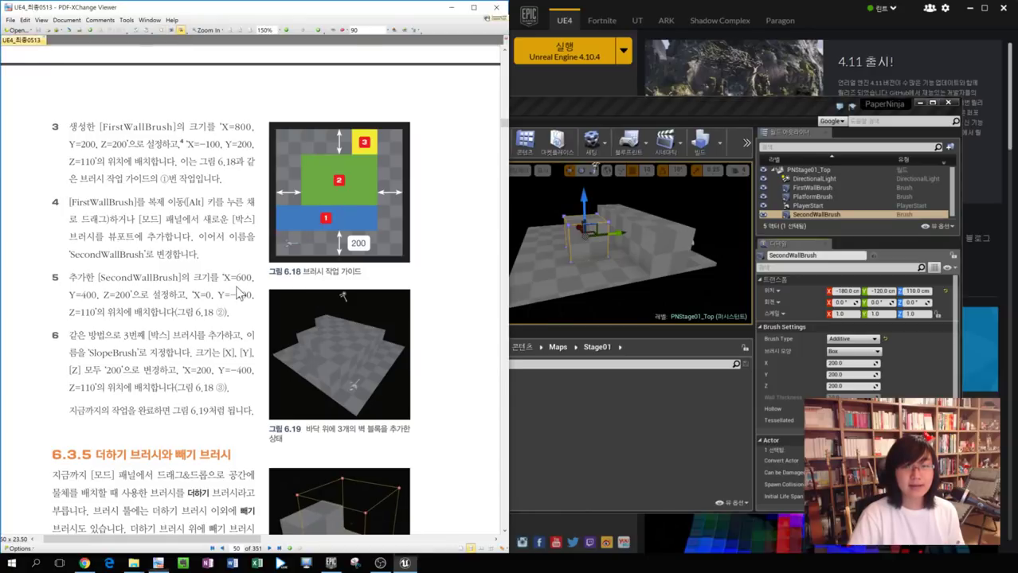
{"action": "left_click_drag", "start_coordinate": [230, 277], "coordinate": [128, 296]}
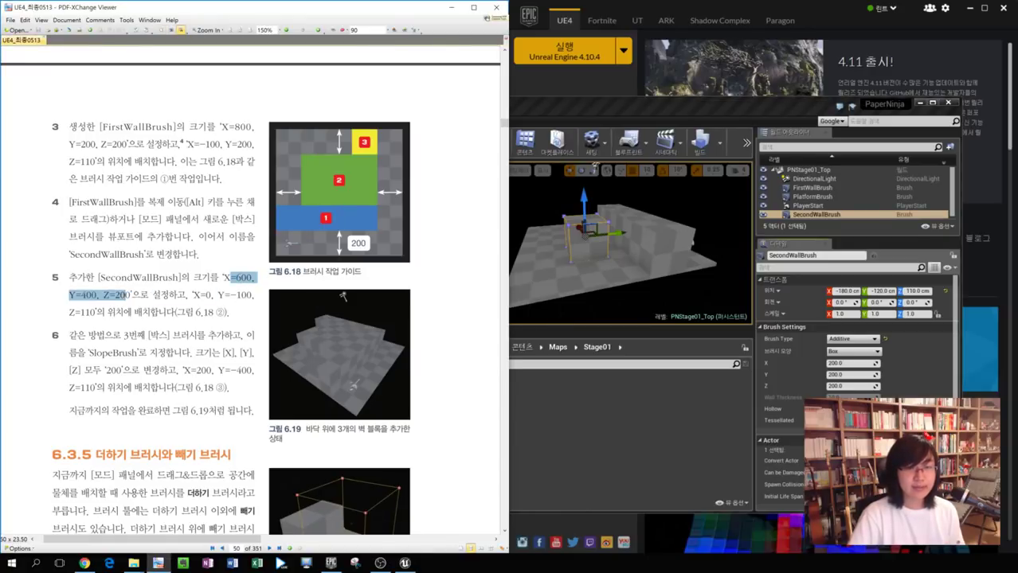
{"action": "left_click", "coordinate": [851, 363]}
{"action": "type", "text": "600"}
{"action": "key", "text": "Tab"}
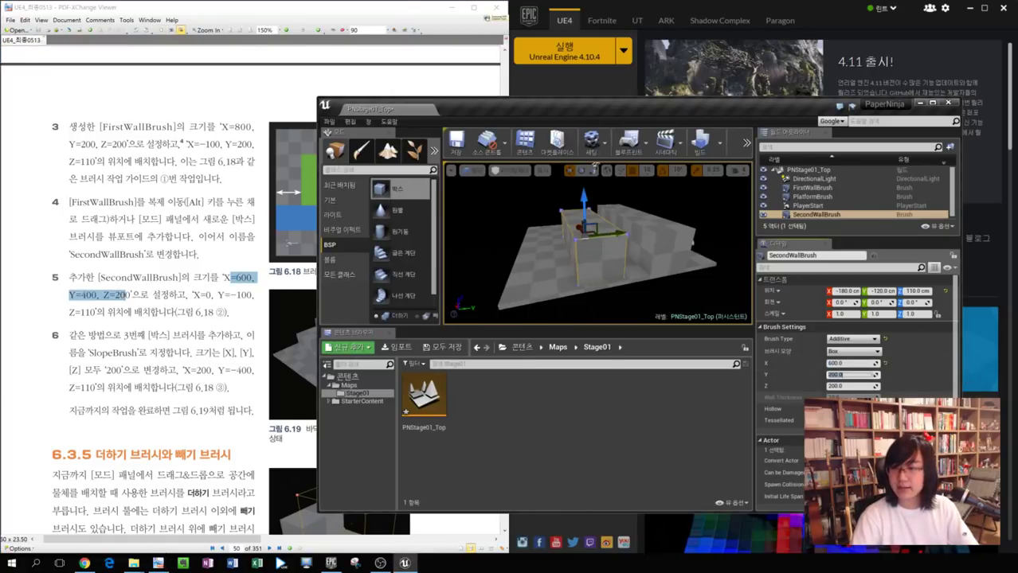
{"action": "type", "text": "400"}
{"action": "key", "text": "Tab"}
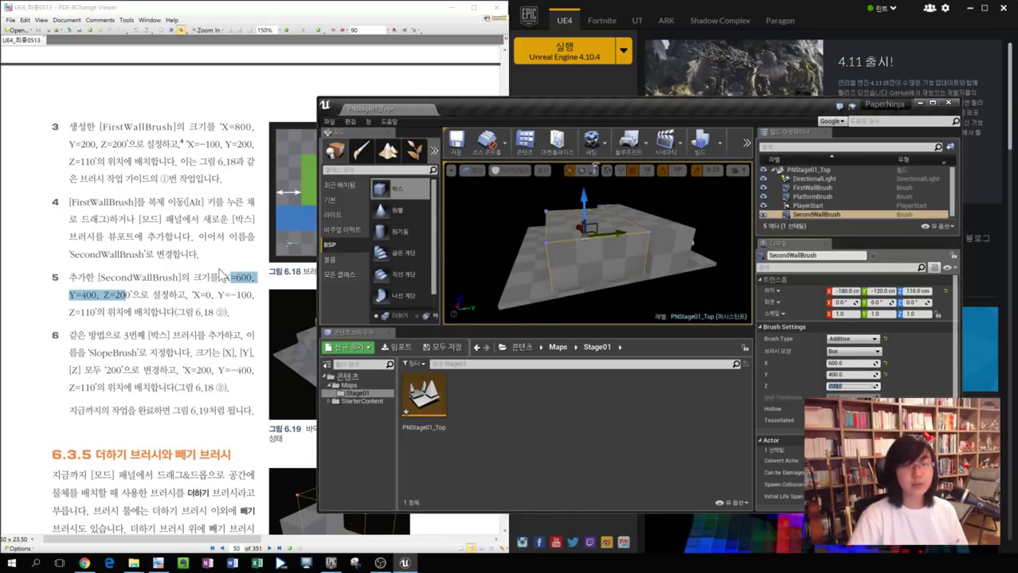
Check SecondWallBrush's position in the book and set its location to X 0 and Y -100.
{"action": "left_click", "coordinate": [213, 311]}
{"action": "left_click_drag", "start_coordinate": [218, 295], "coordinate": [257, 295]}
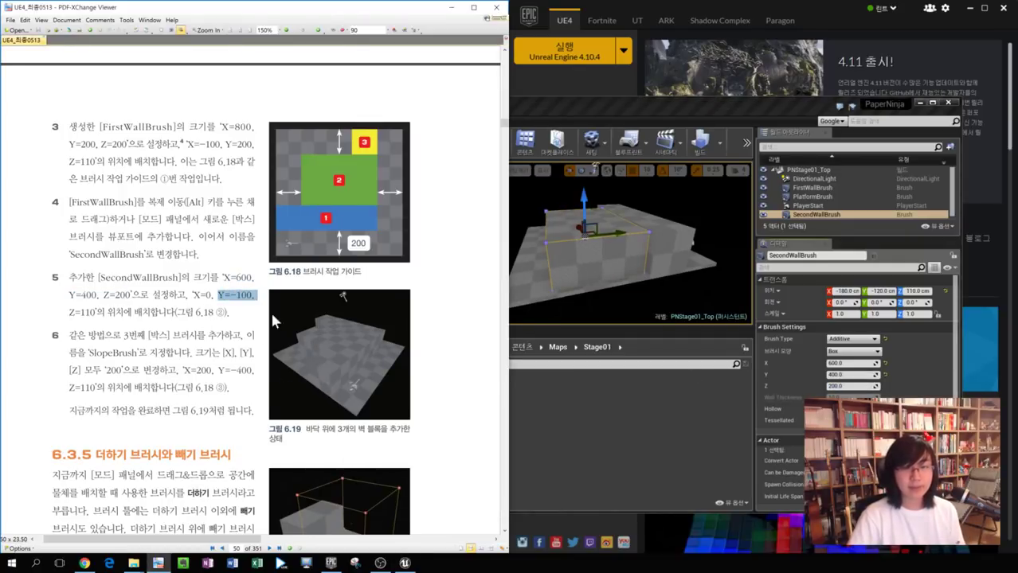
{"action": "left_click", "coordinate": [846, 291]}
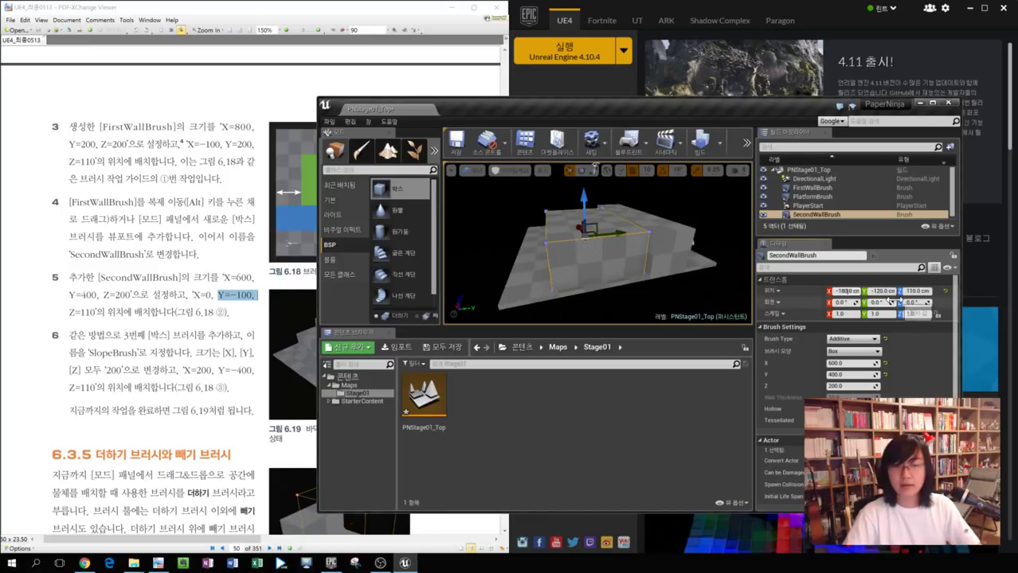
{"action": "type", "text": "0"}
{"action": "key", "text": "Tab"}
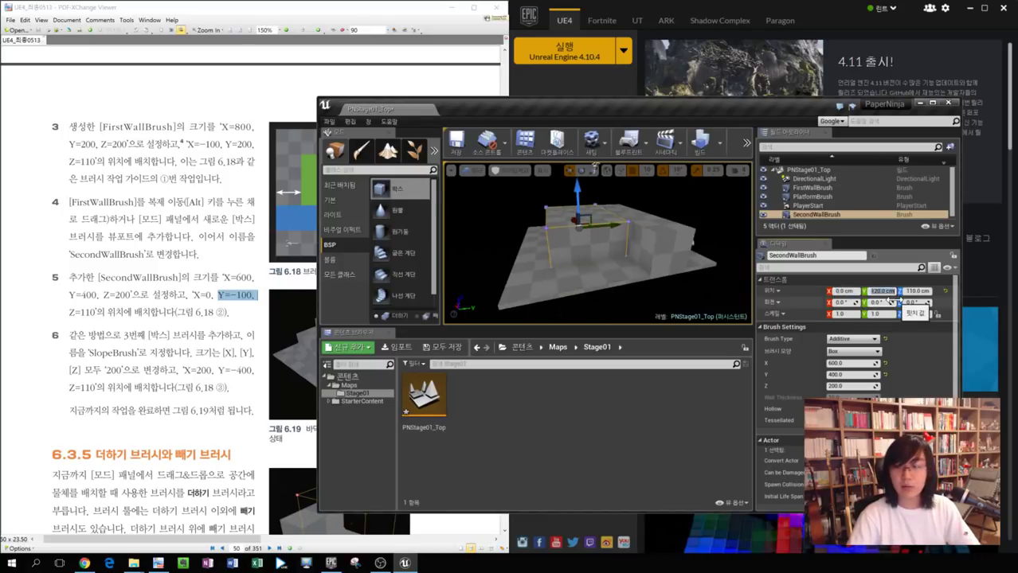
{"action": "type", "text": "-100"}
{"action": "key", "text": "Return"}
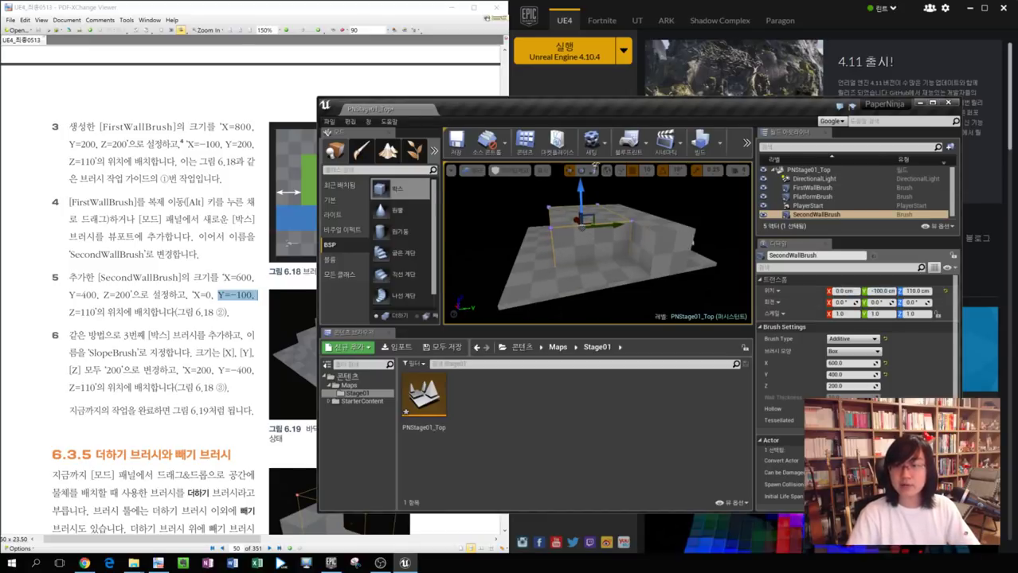
Place a third BSP Box brush on the floor's far corner area and rename it SlopeBrush.
{"action": "left_click", "coordinate": [692, 243]}
{"action": "left_click", "coordinate": [692, 205]}
{"action": "left_click_drag", "start_coordinate": [693, 205], "coordinate": [613, 247], "text": "alt"}
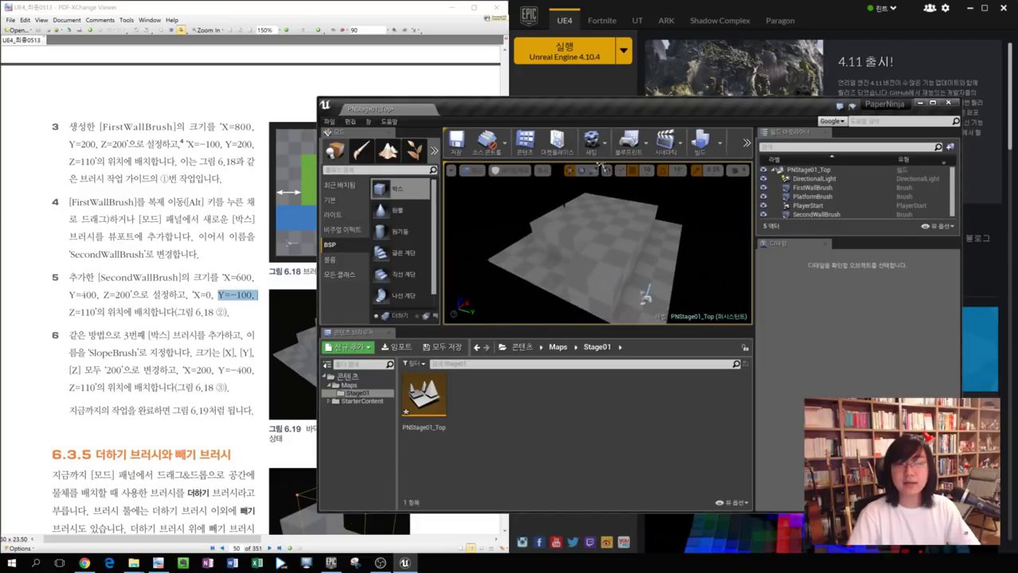
{"action": "key", "text": "alt+Tab"}
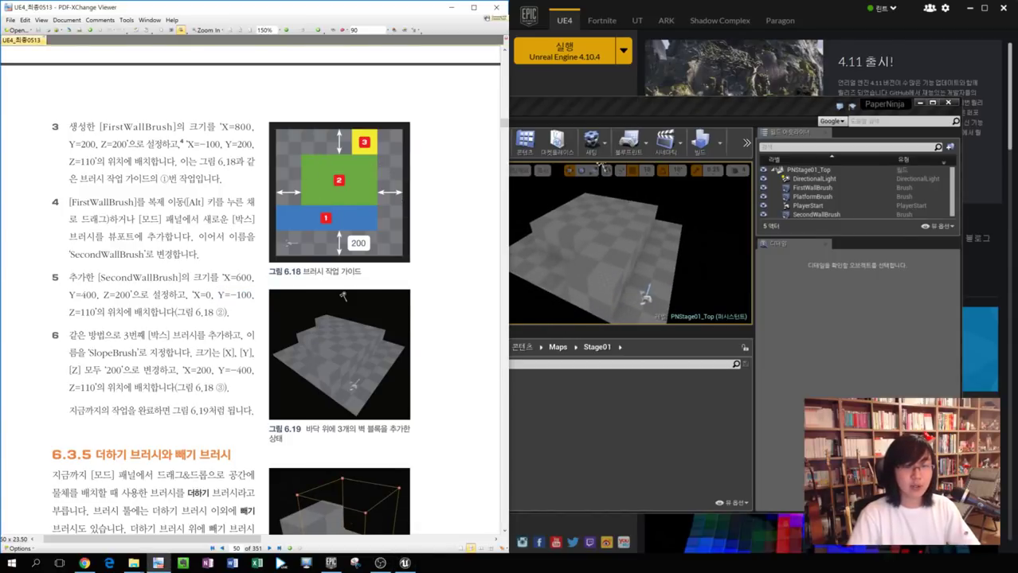
{"action": "left_click", "coordinate": [609, 199]}
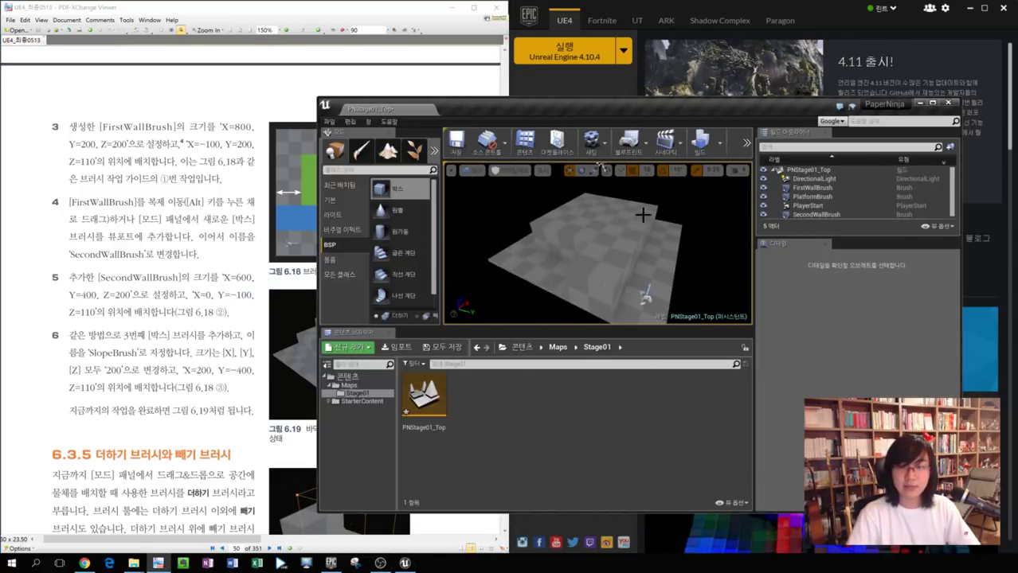
{"action": "left_click_drag", "start_coordinate": [411, 196], "coordinate": [544, 264]}
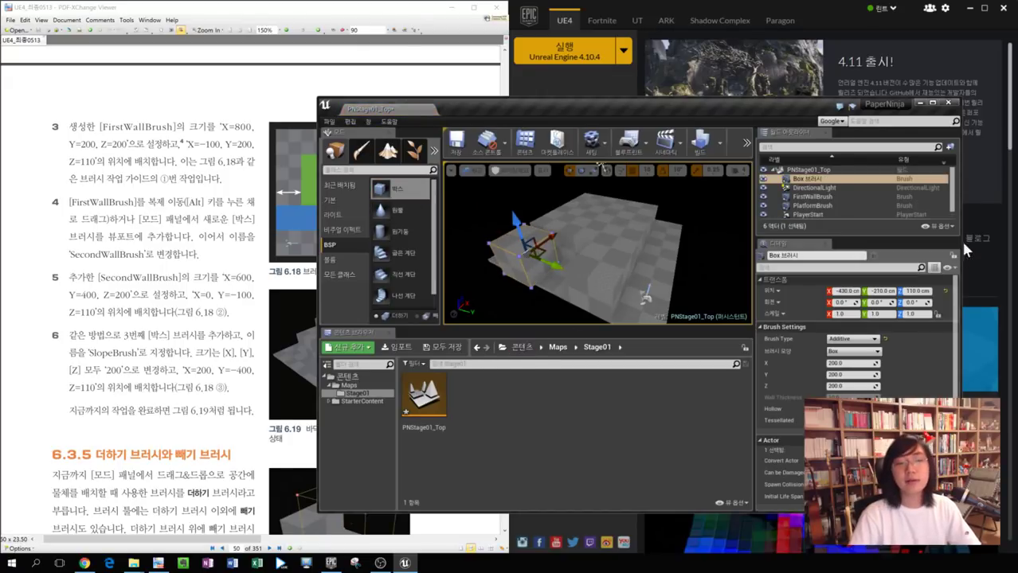
{"action": "left_click", "coordinate": [777, 256]}
{"action": "type", "text": "ㄹ"}
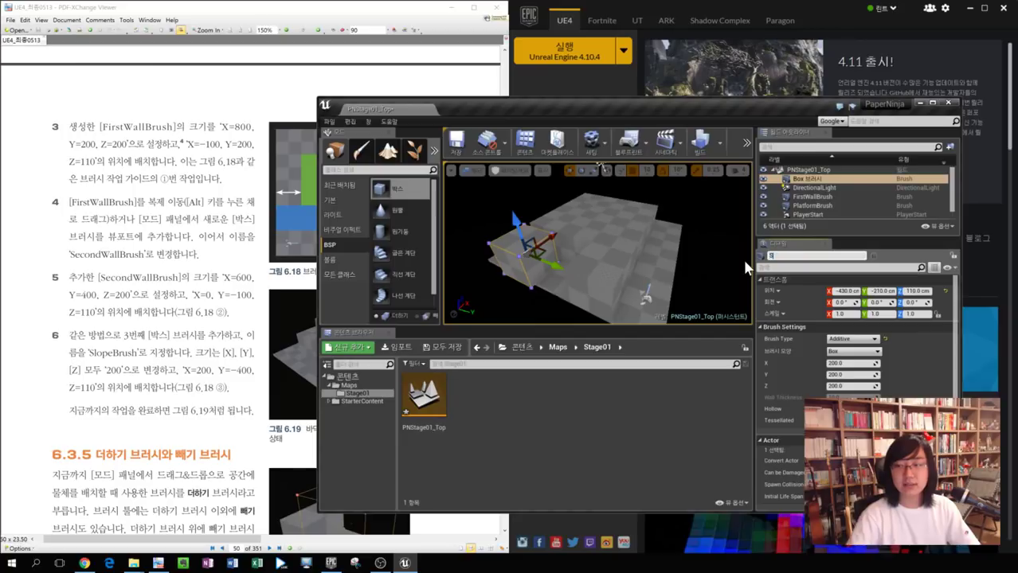
{"action": "type", "text": "lopeBr"}
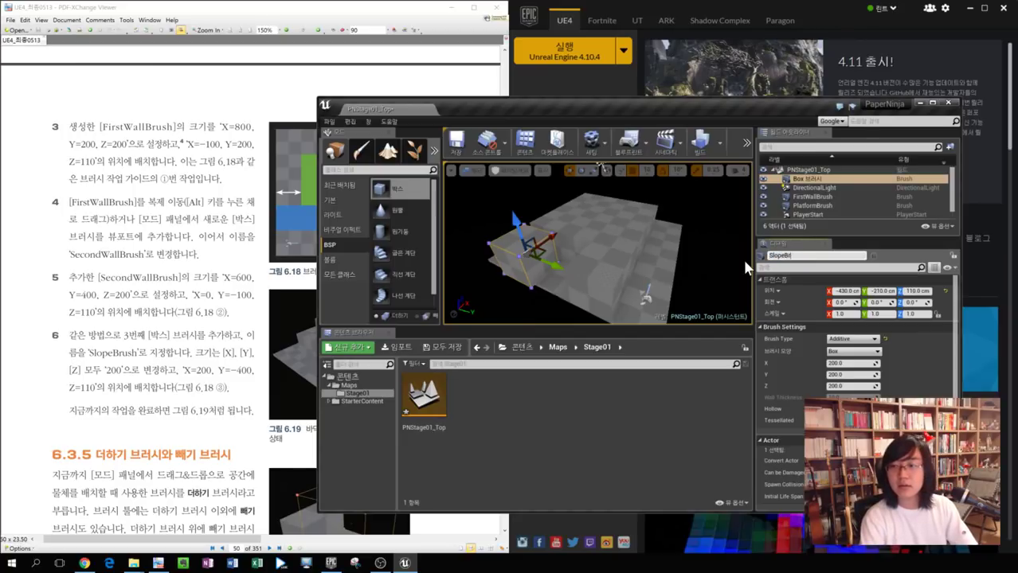
{"action": "type", "text": "ush"}
{"action": "key", "text": "Return"}
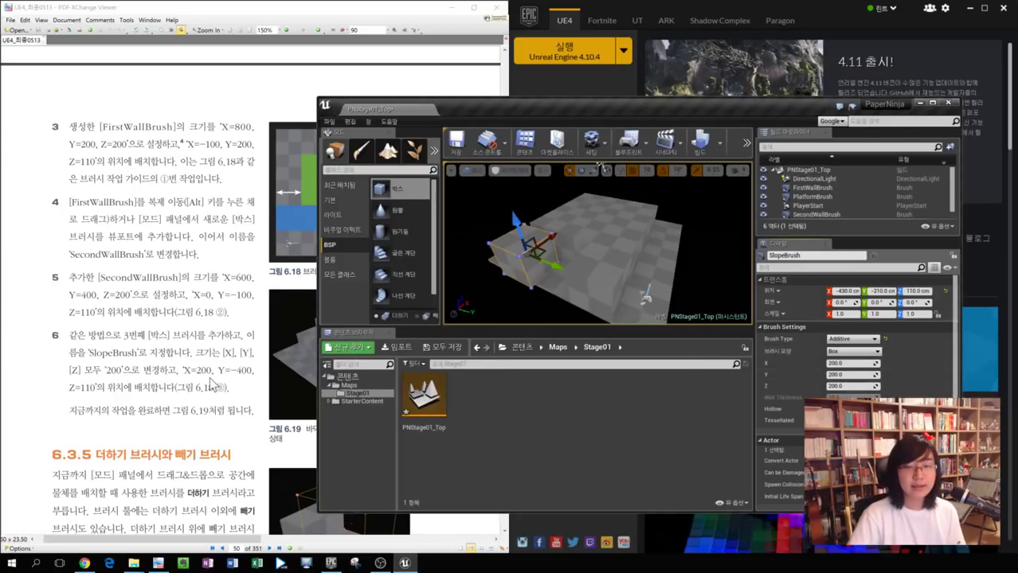
Set SlopeBrush's location to X 200 and Y -400, then deselect it.
{"action": "left_click", "coordinate": [846, 291]}
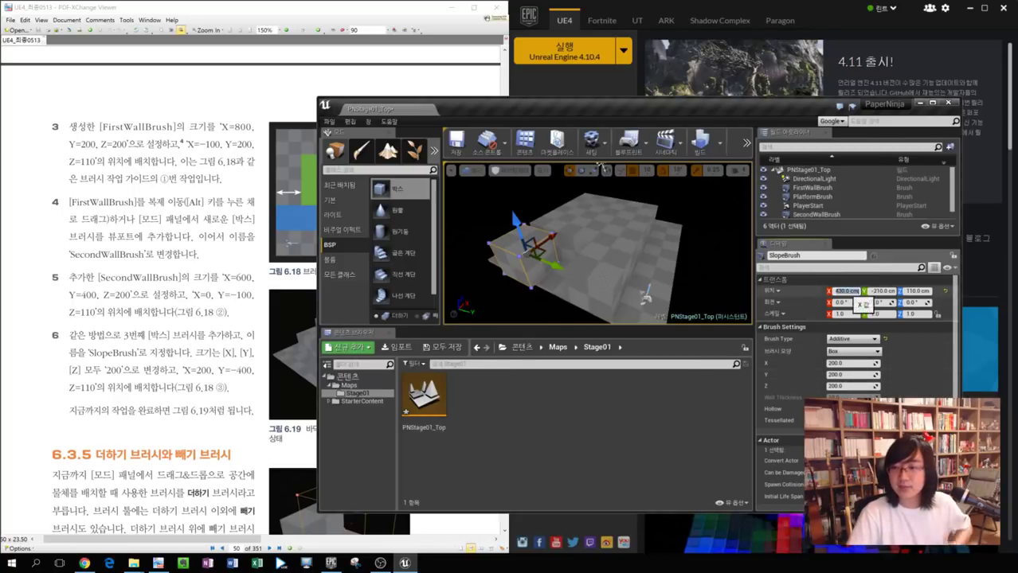
{"action": "type", "text": "200"}
{"action": "key", "text": "Tab"}
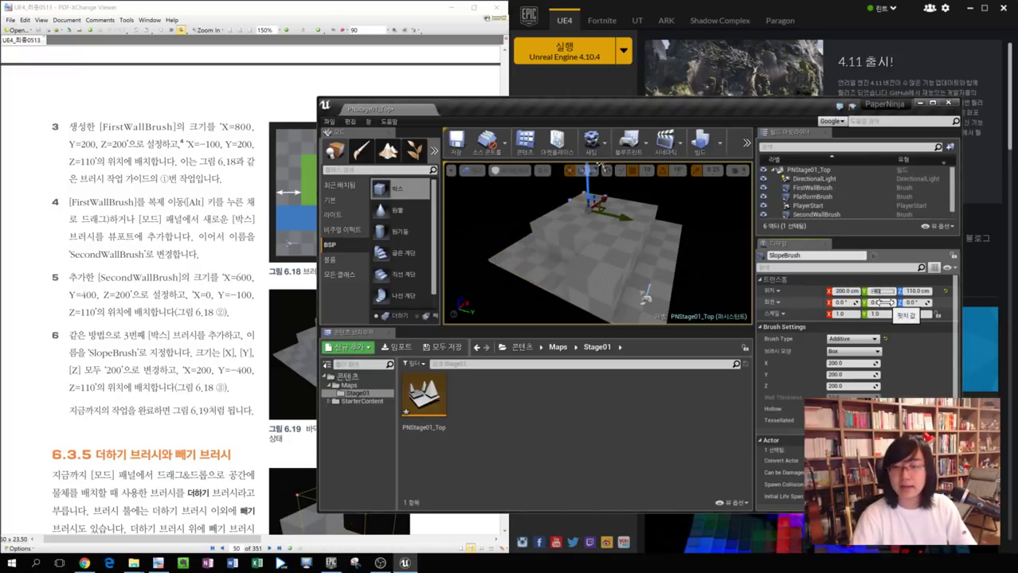
{"action": "type", "text": "-400"}
{"action": "key", "text": "Return"}
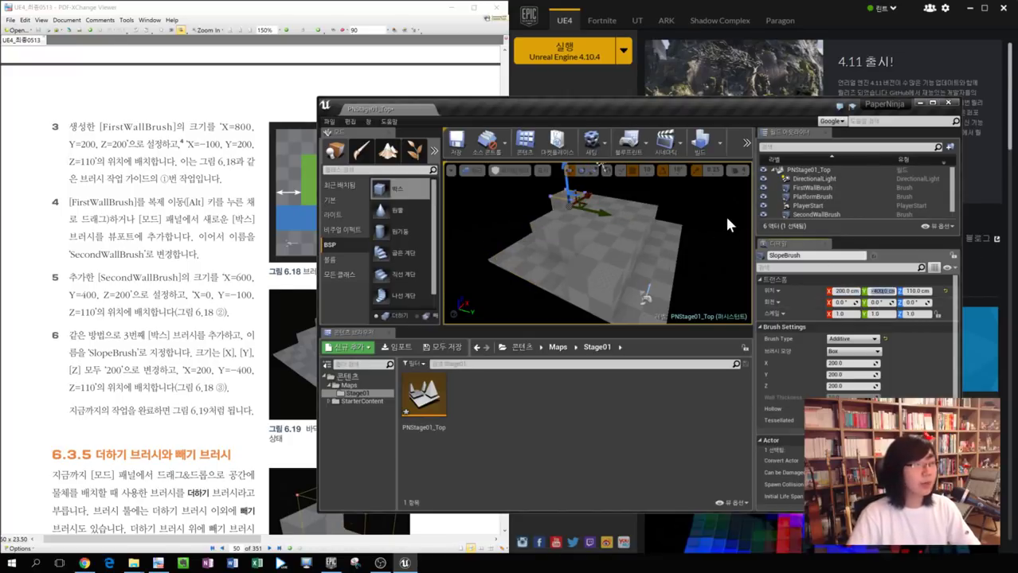
{"action": "left_click", "coordinate": [729, 224]}
Inspect the three wall blocks in the enlarged viewport, compare them with figure 6.19, and find section 6.3.5 in the book.
{"action": "double_click", "coordinate": [641, 105]}
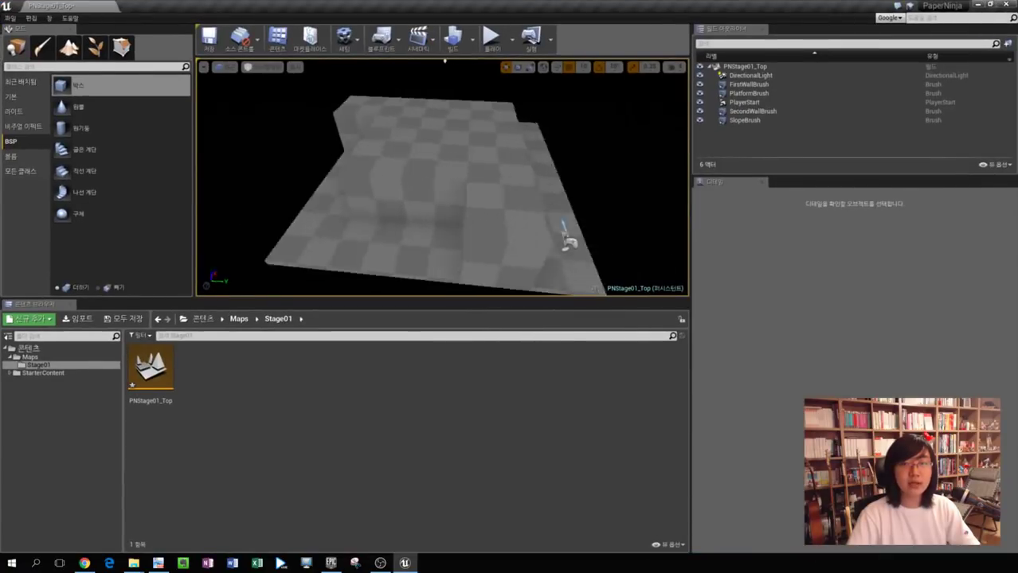
{"action": "right_click_drag", "start_coordinate": [445, 60], "coordinate": [417, 62]}
{"action": "left_click_drag", "start_coordinate": [350, 6], "coordinate": [703, 62]}
{"action": "left_click", "coordinate": [307, 316]}
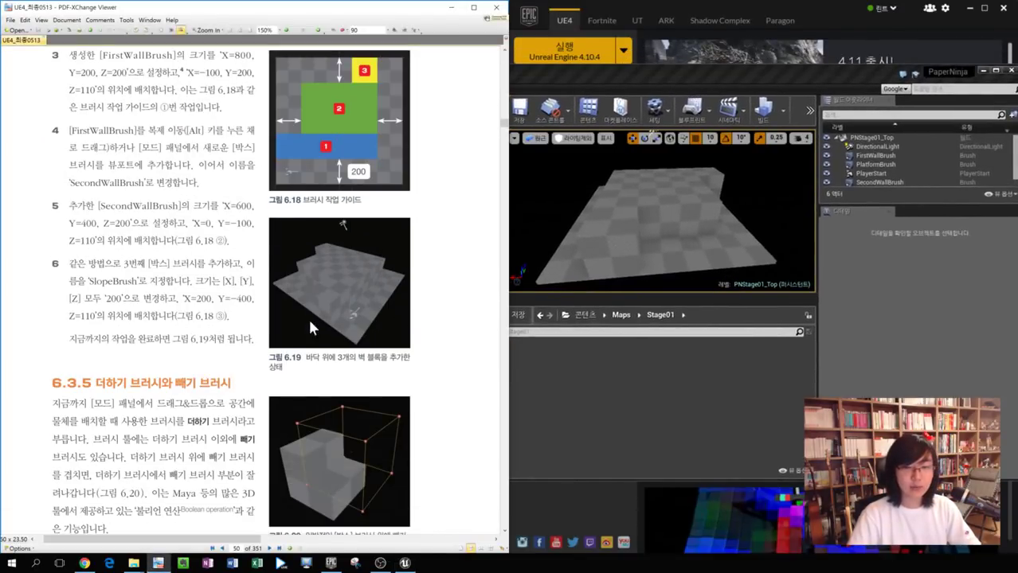
{"action": "scroll", "coordinate": [310, 326], "scroll_direction": "down", "scroll_amount": 3}
{"action": "mouse_move", "coordinate": [76, 241]}
{"action": "left_mouse_down"}
{"action": "mouse_move", "coordinate": [239, 243]}
{"action": "mouse_move", "coordinate": [67, 247]}
{"action": "left_mouse_up"}
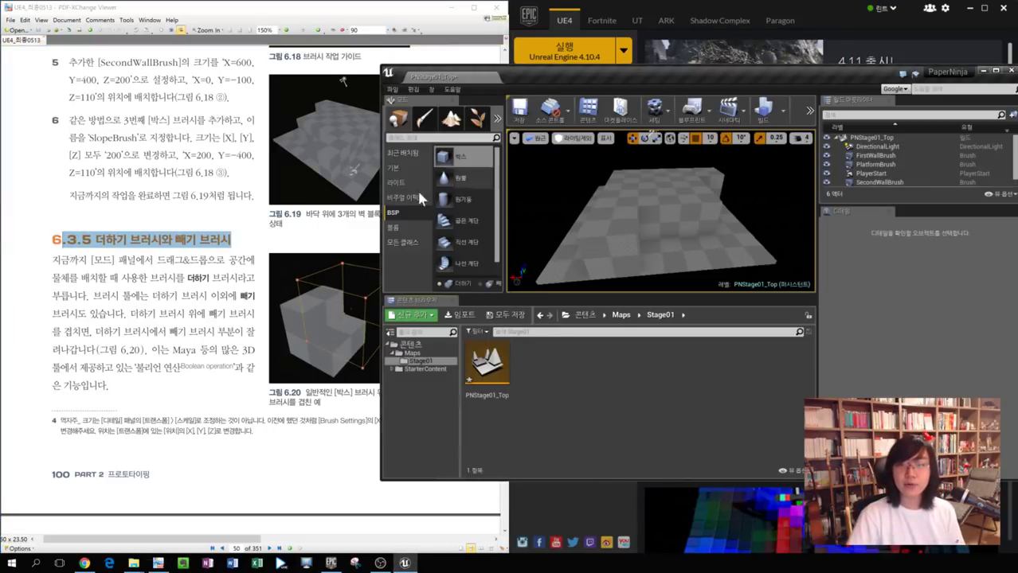
Widen the list of BSP brushes and examine the Box brush's additive and subtractive placement options.
{"action": "left_click_drag", "start_coordinate": [506, 238], "coordinate": [549, 239]}
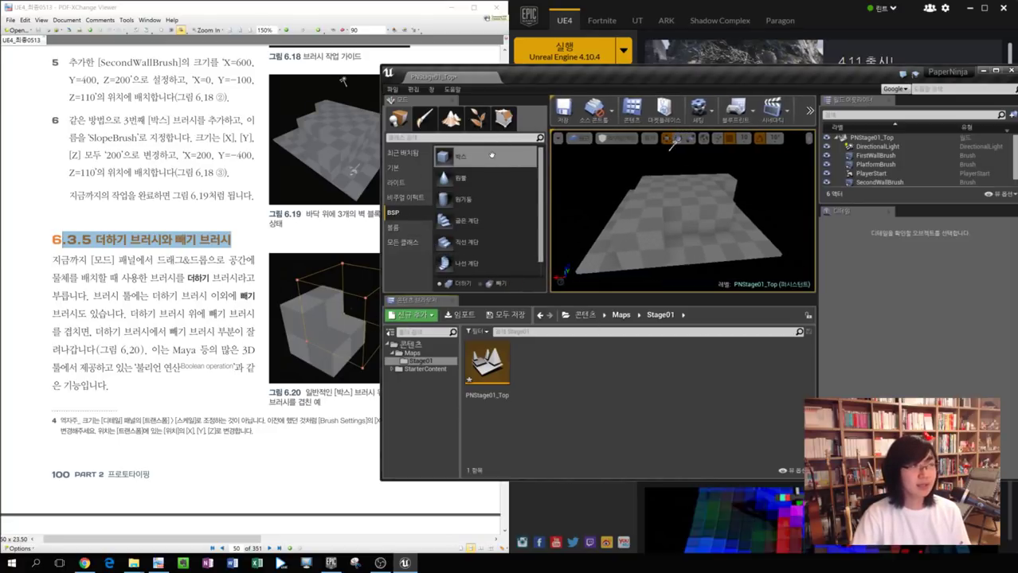
{"action": "left_click", "coordinate": [462, 199]}
{"action": "left_click", "coordinate": [460, 157]}
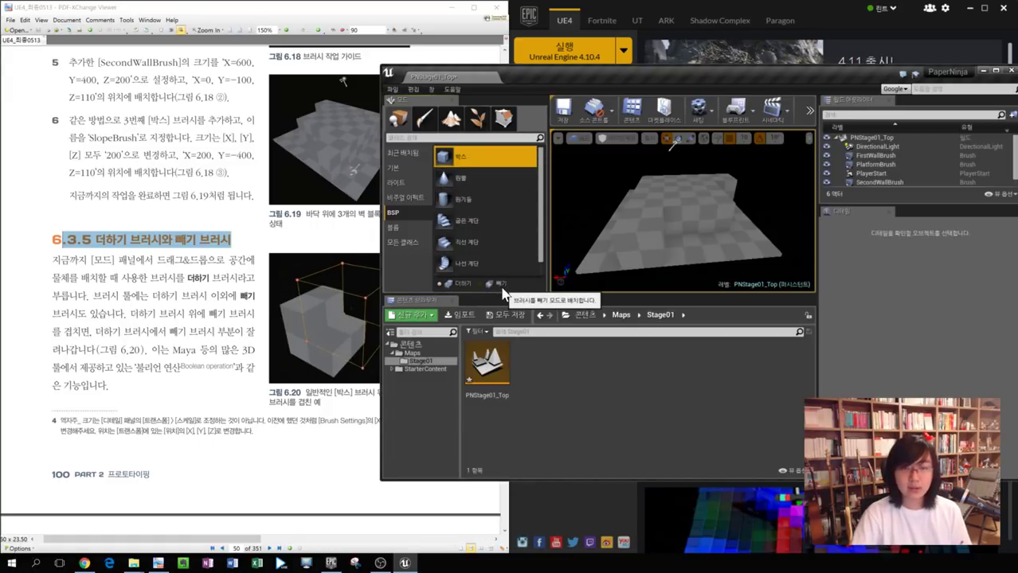
Read section 6.3.5 on additive and subtractive brushes and the SecondTunnelBrush instructions with figures 6.20 to 6.23.
{"action": "left_click", "coordinate": [201, 295]}
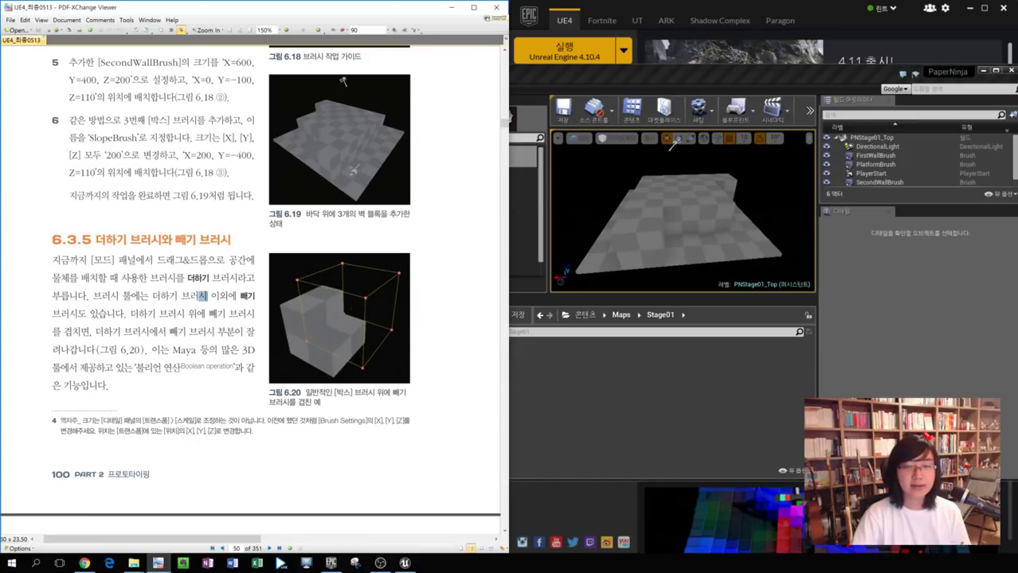
{"action": "scroll", "coordinate": [201, 294], "scroll_direction": "down", "scroll_amount": 2}
{"action": "scroll", "coordinate": [200, 295], "scroll_direction": "up", "scroll_amount": 3}
{"action": "left_click_drag", "start_coordinate": [52, 361], "coordinate": [80, 399]}
{"action": "left_click", "coordinate": [388, 227]}
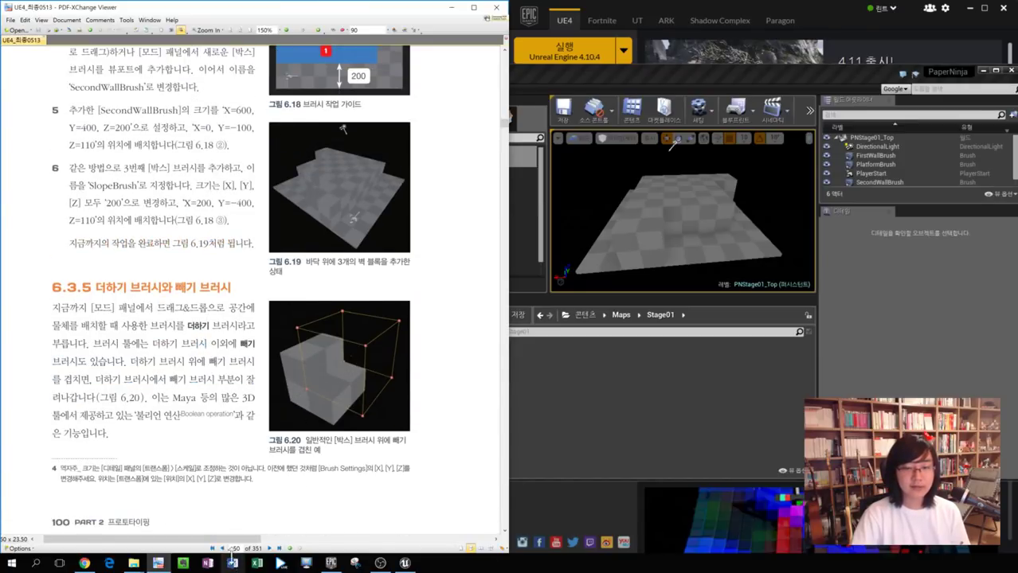
{"action": "left_click_drag", "start_coordinate": [242, 540], "coordinate": [473, 543]}
{"action": "scroll", "coordinate": [382, 420], "scroll_direction": "up", "scroll_amount": 3}
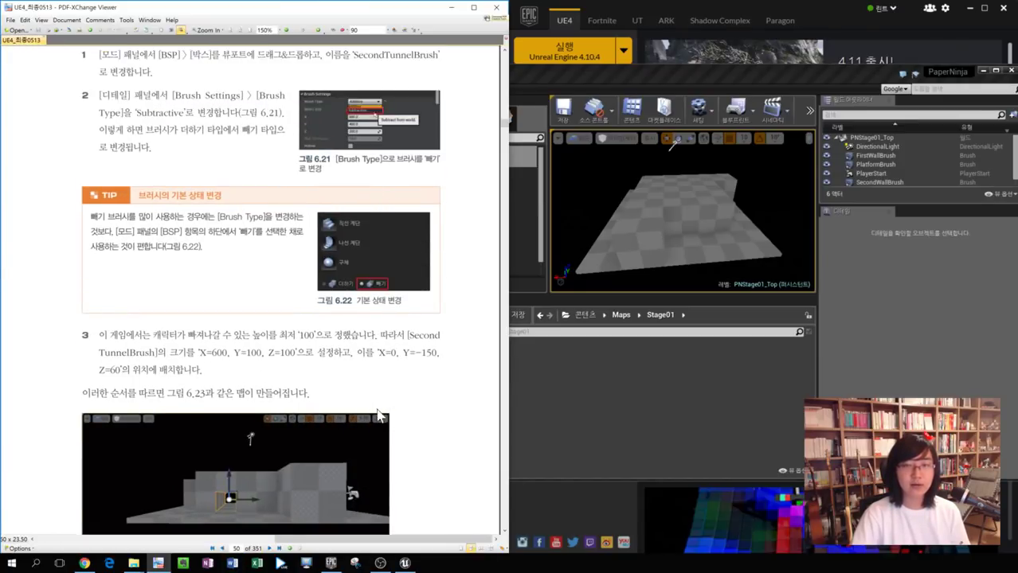
{"action": "scroll", "coordinate": [439, 418], "scroll_direction": "down", "scroll_amount": 5}
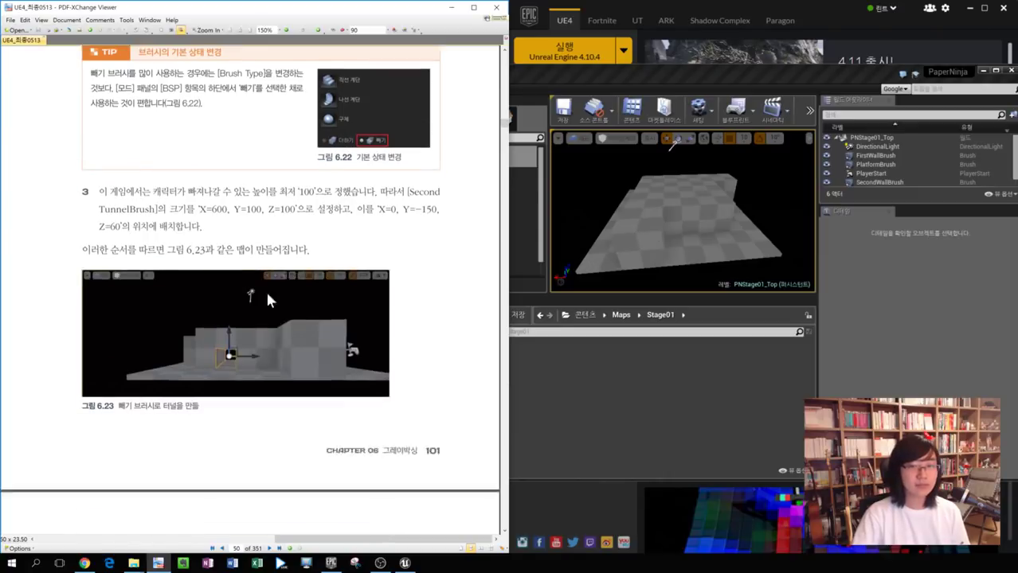
Copy the brush name SecondTunnelBrush from the first tunnel instruction in the book.
{"action": "scroll", "coordinate": [413, 415], "scroll_direction": "up", "scroll_amount": 4}
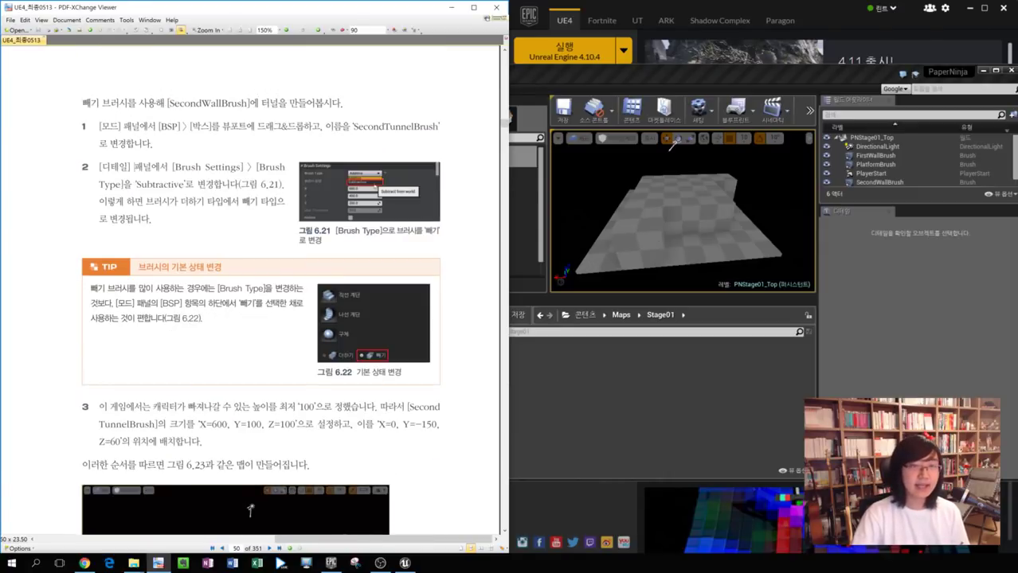
{"action": "left_click", "coordinate": [182, 153]}
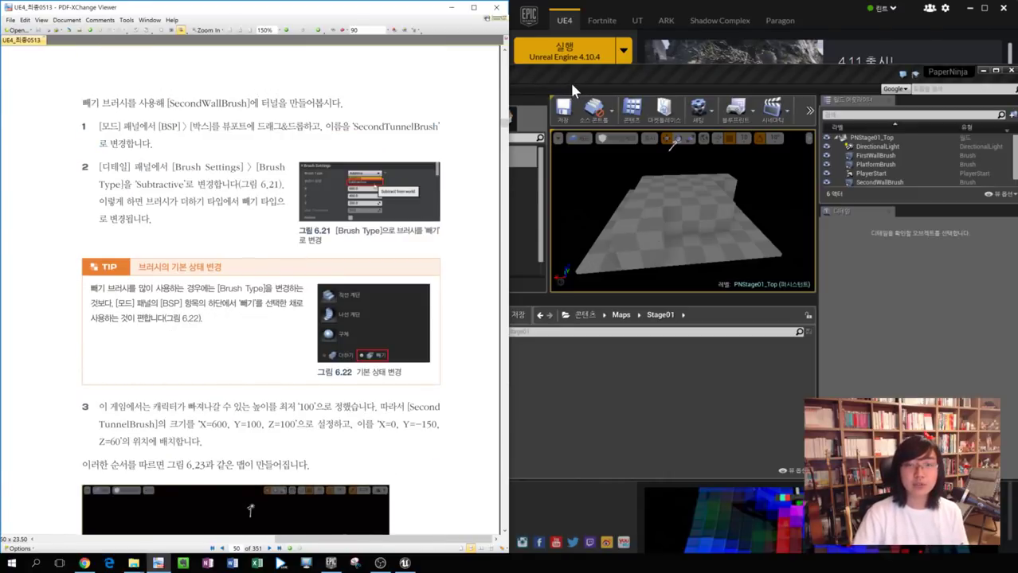
{"action": "left_click_drag", "start_coordinate": [160, 126], "coordinate": [288, 126]}
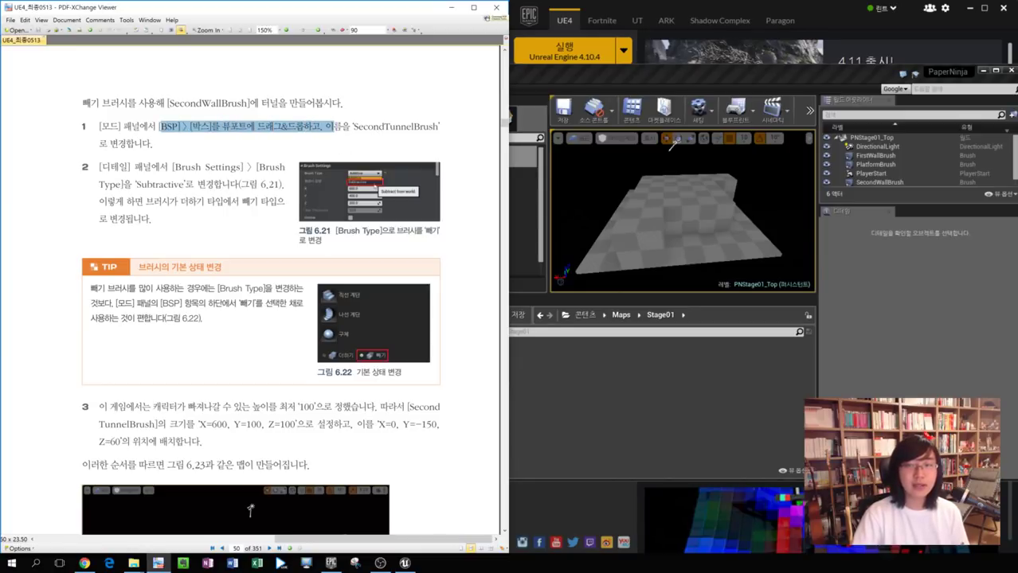
{"action": "left_click_drag", "start_coordinate": [353, 126], "coordinate": [437, 126]}
{"action": "key", "text": "ctrl+c"}
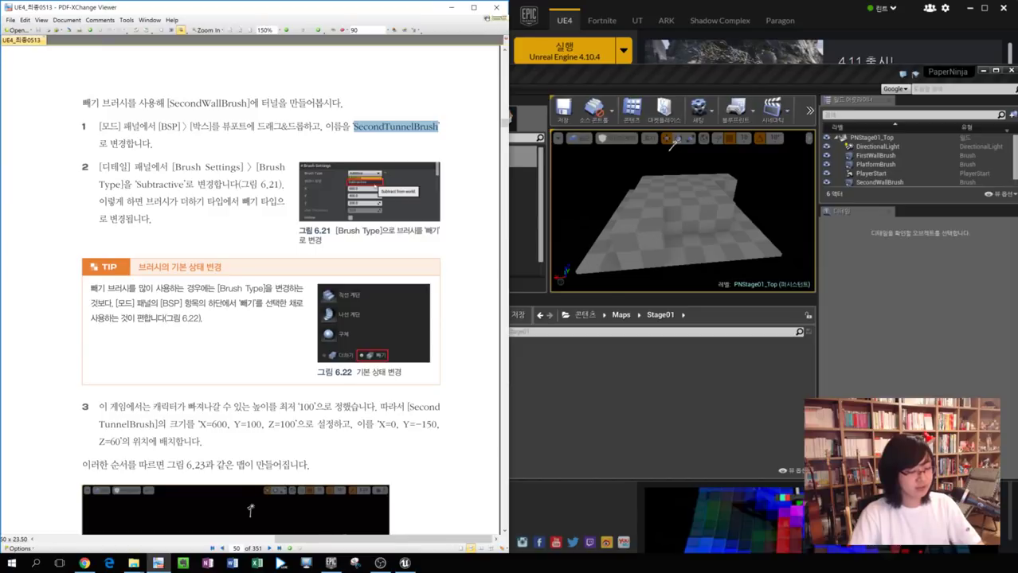
Place a Box BSP brush above the far end of the platform in Unreal Editor and rename it SecondTunnelBrush.
{"action": "left_click", "coordinate": [544, 103]}
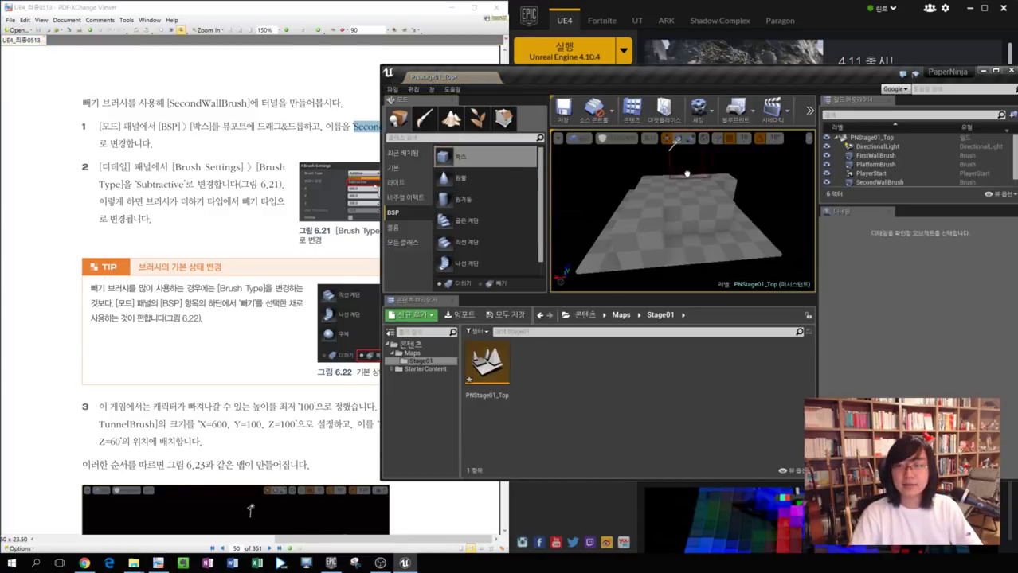
{"action": "left_click_drag", "start_coordinate": [667, 188], "coordinate": [666, 186]}
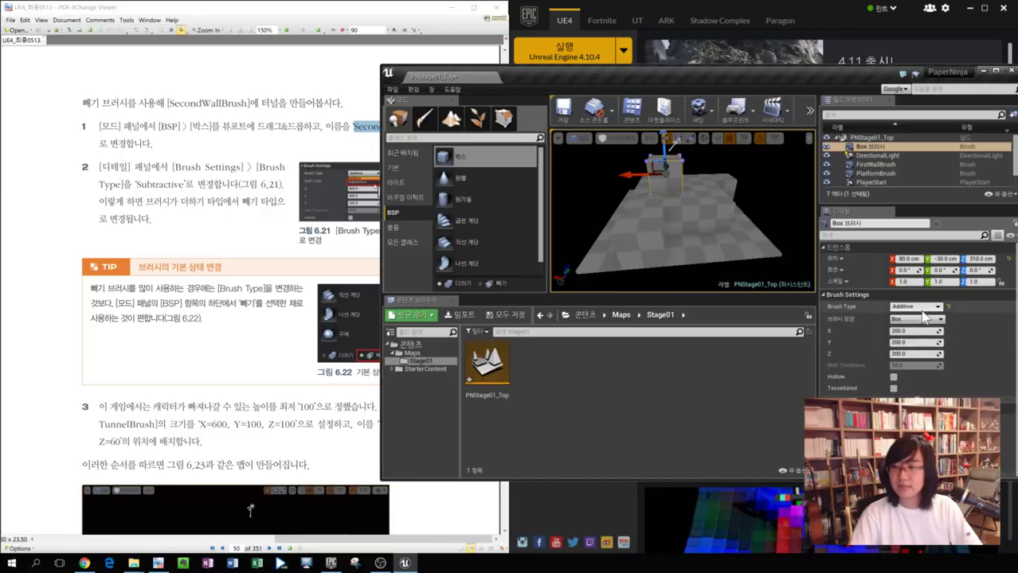
{"action": "key", "text": "F2"}
{"action": "left_click", "coordinate": [833, 224]}
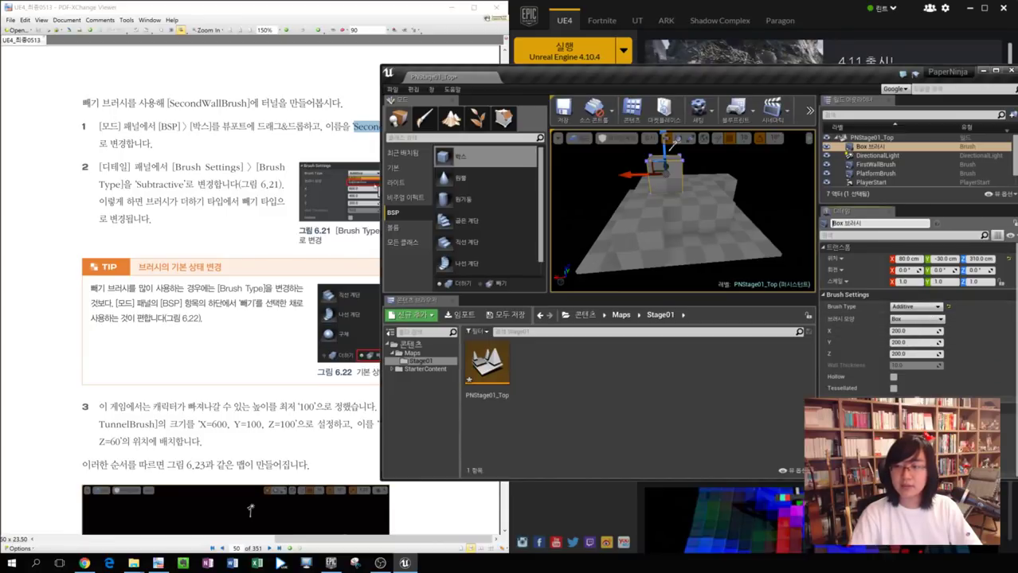
{"action": "key", "text": "ctrl+v"}
{"action": "key", "text": "Return"}
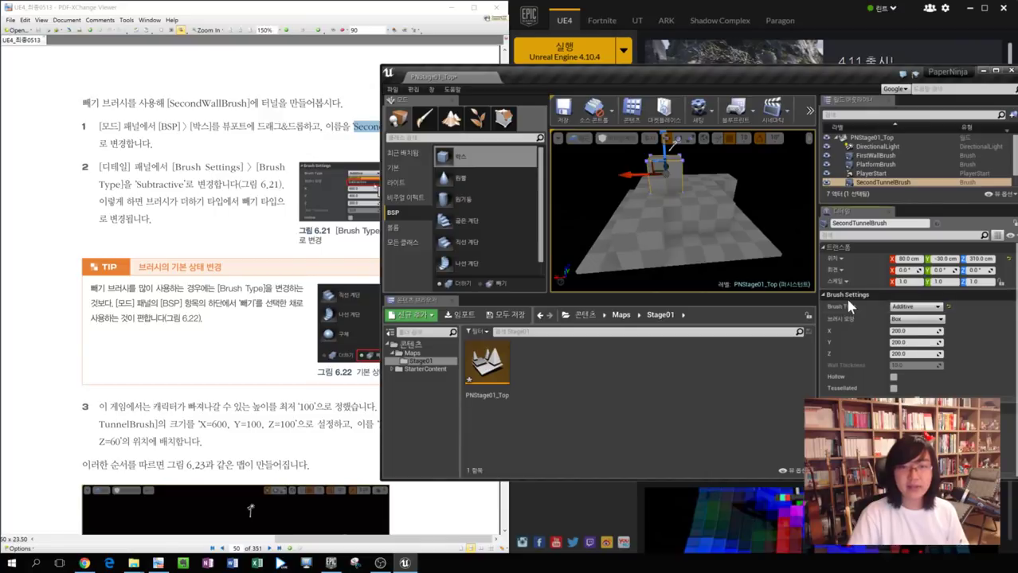
Set SecondTunnelBrush's Brush Type to Subtractive.
{"action": "left_click", "coordinate": [916, 307]}
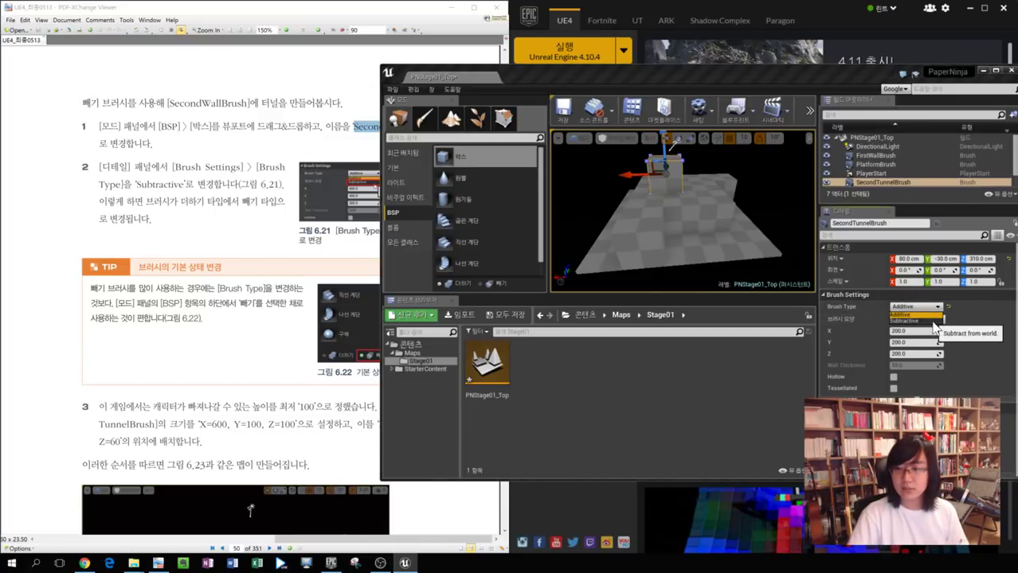
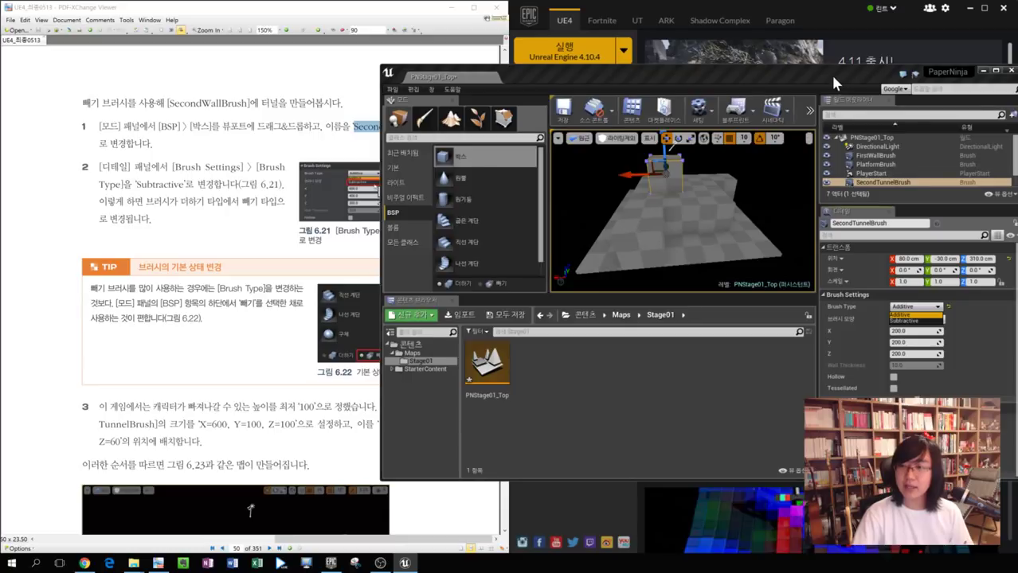
{"action": "left_click_drag", "start_coordinate": [833, 82], "coordinate": [723, 75]}
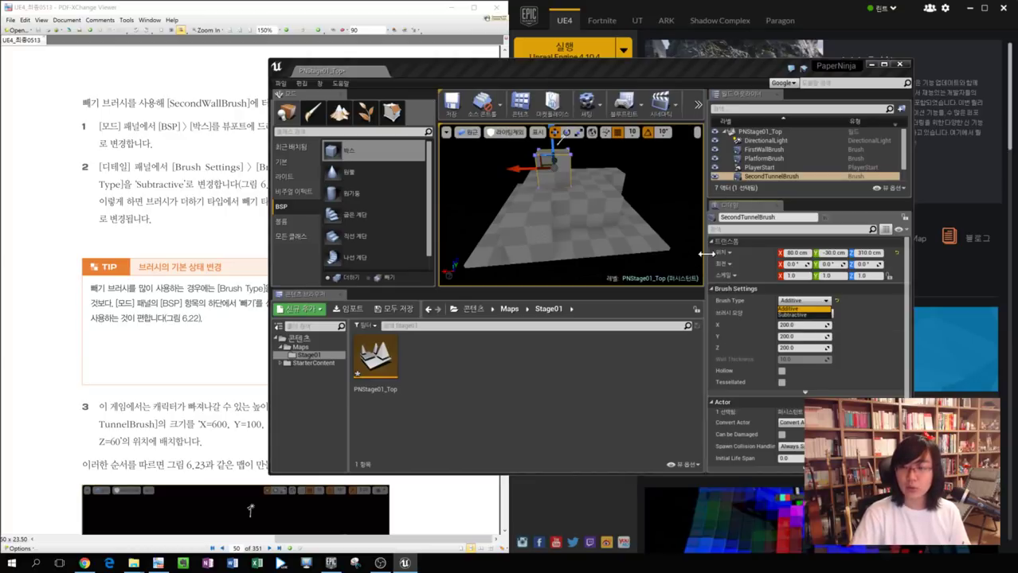
{"action": "left_click", "coordinate": [817, 317]}
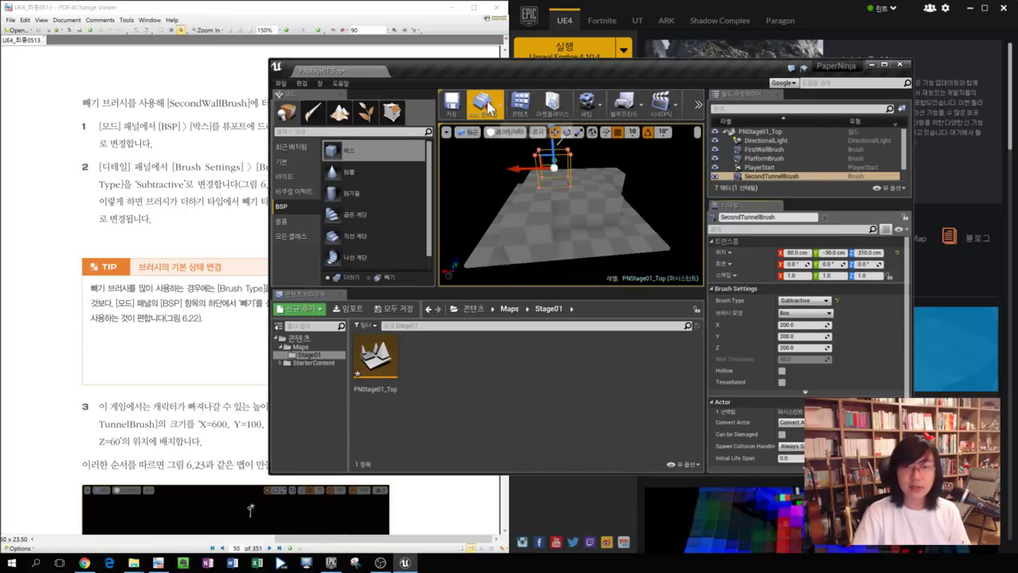
Find the third tunnel instruction above figure 6.23 in the book and highlight the brush size.
{"action": "left_click_drag", "start_coordinate": [498, 71], "coordinate": [577, 156]}
{"action": "left_click", "coordinate": [201, 306]}
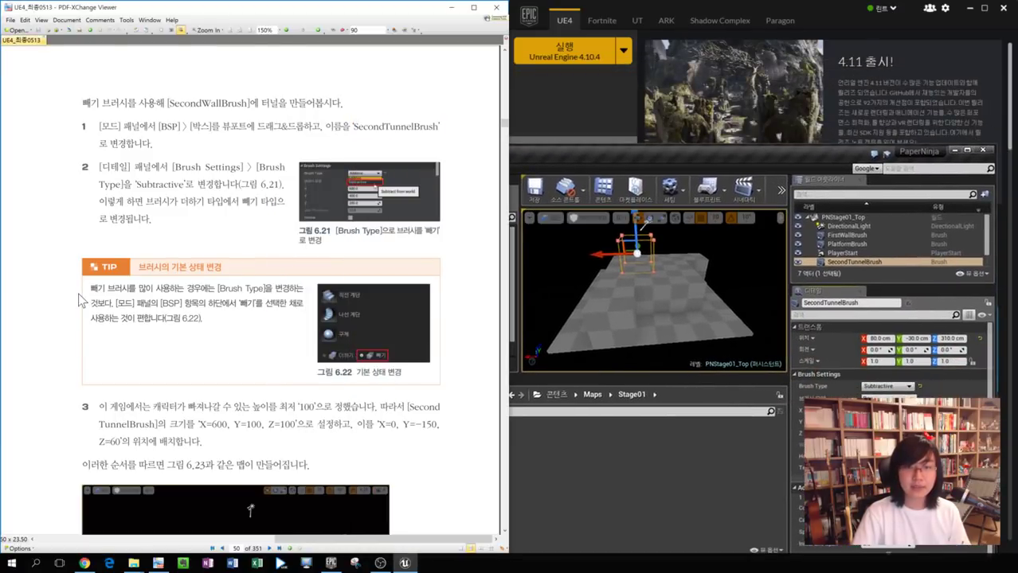
{"action": "scroll", "coordinate": [202, 307], "scroll_direction": "down", "scroll_amount": 3}
{"action": "left_click", "coordinate": [576, 154]}
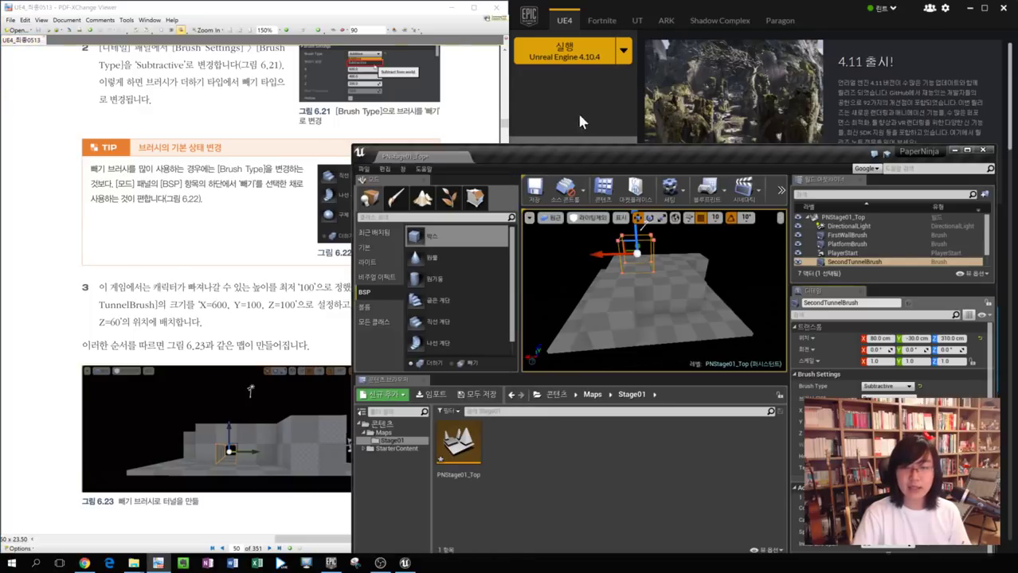
{"action": "left_click_drag", "start_coordinate": [669, 151], "coordinate": [734, 109]}
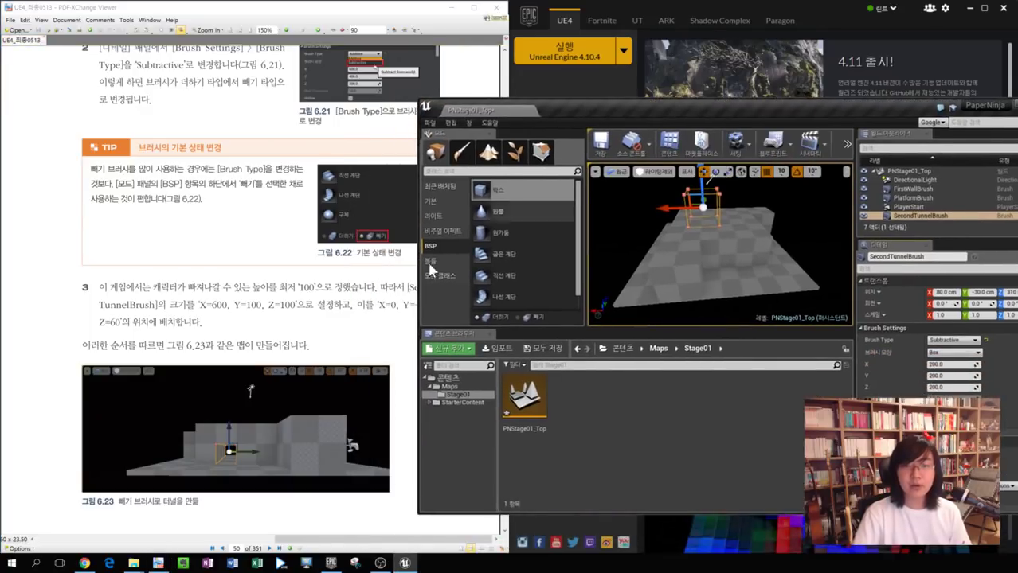
{"action": "left_click", "coordinate": [338, 318]}
{"action": "left_click_drag", "start_coordinate": [199, 305], "coordinate": [256, 305]}
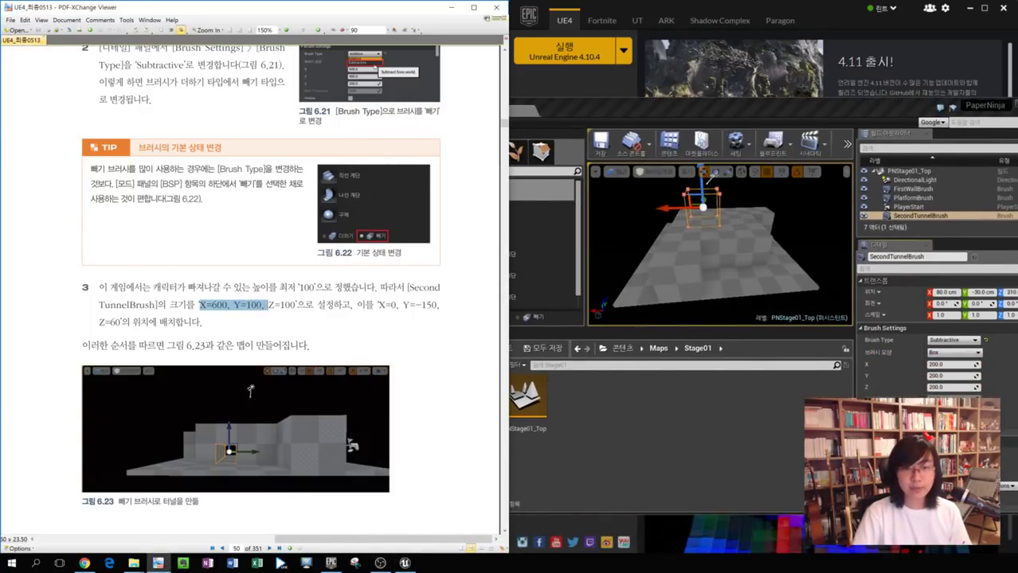
Set SecondTunnelBrush's size to X 600, Y 100 and Z 100.
{"action": "left_click", "coordinate": [603, 121]}
{"action": "left_click_drag", "start_coordinate": [690, 115], "coordinate": [531, 89]}
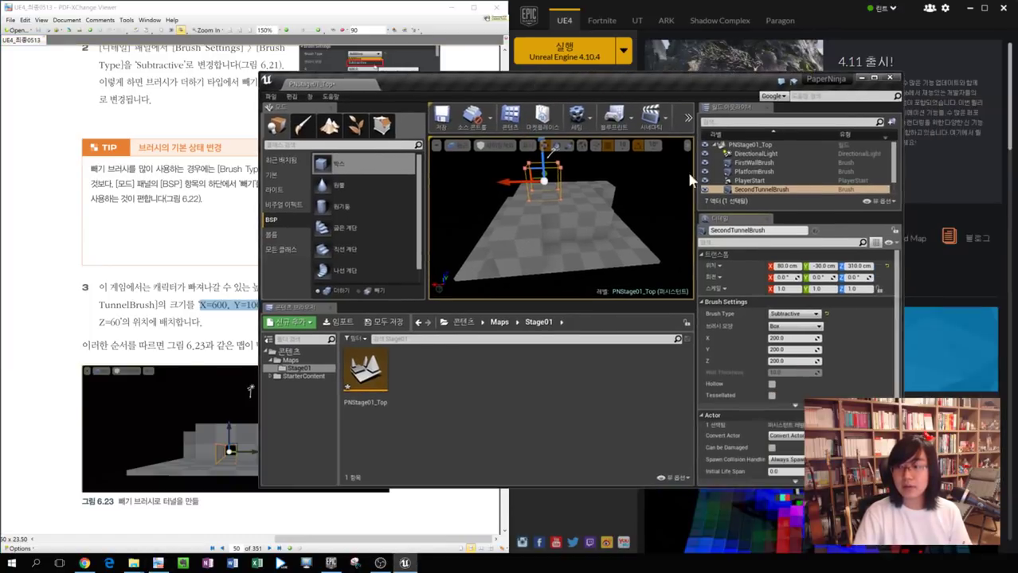
{"action": "left_click", "coordinate": [792, 338]}
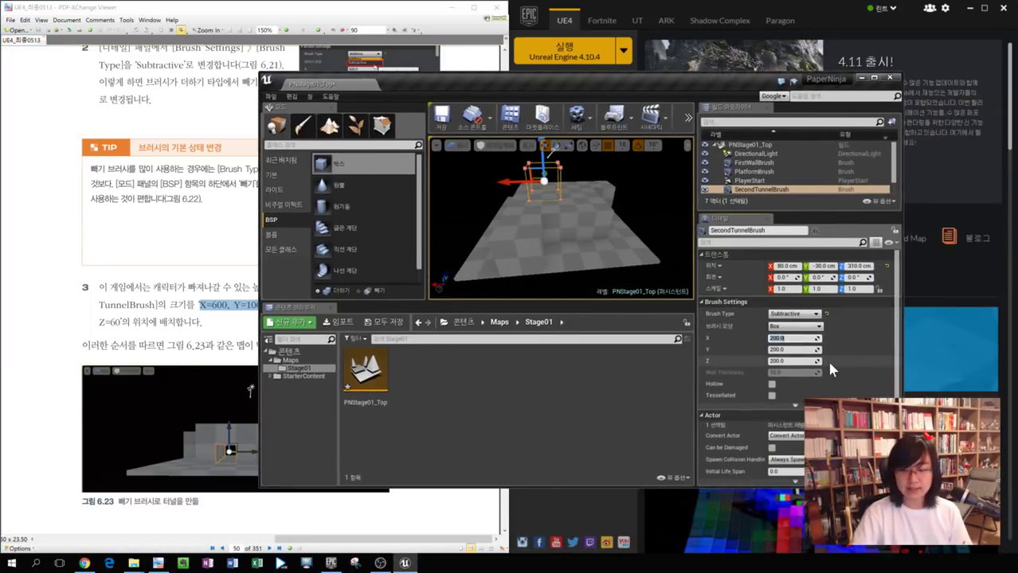
{"action": "type", "text": "600"}
{"action": "key", "text": "Tab"}
{"action": "type", "text": "100"}
{"action": "key", "text": "Tab"}
{"action": "type", "text": "10"}
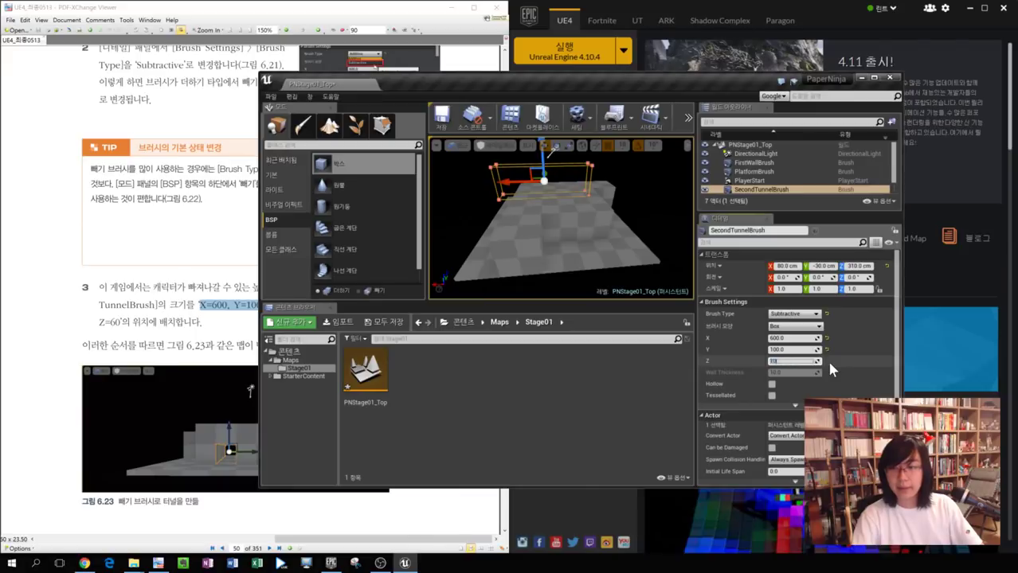
{"action": "type", "text": "0"}
{"action": "key", "text": "Return"}
Check the tunnel position in the book and set SecondTunnelBrush's location X to 0.
{"action": "left_click", "coordinate": [221, 265]}
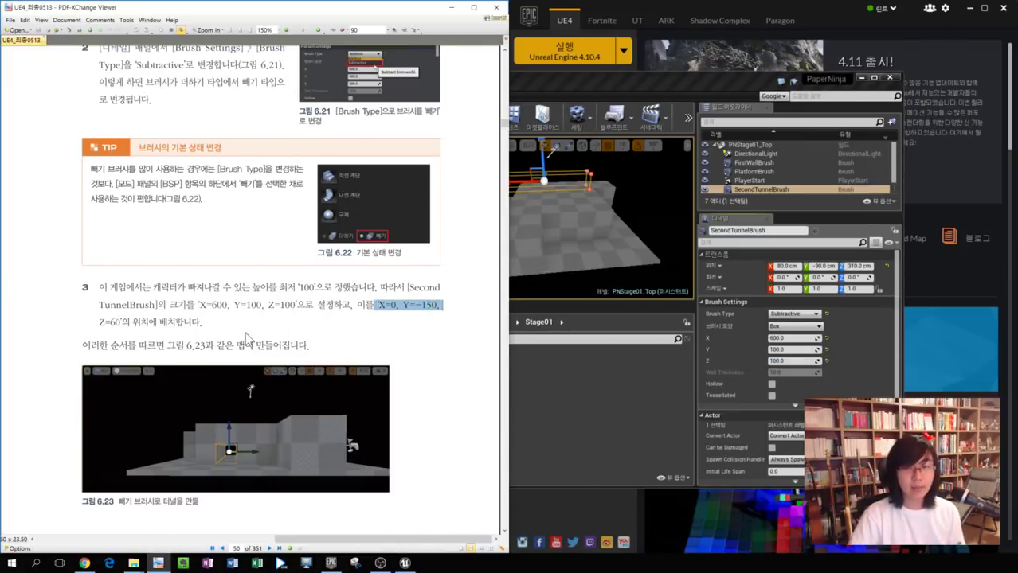
{"action": "left_click", "coordinate": [793, 267]}
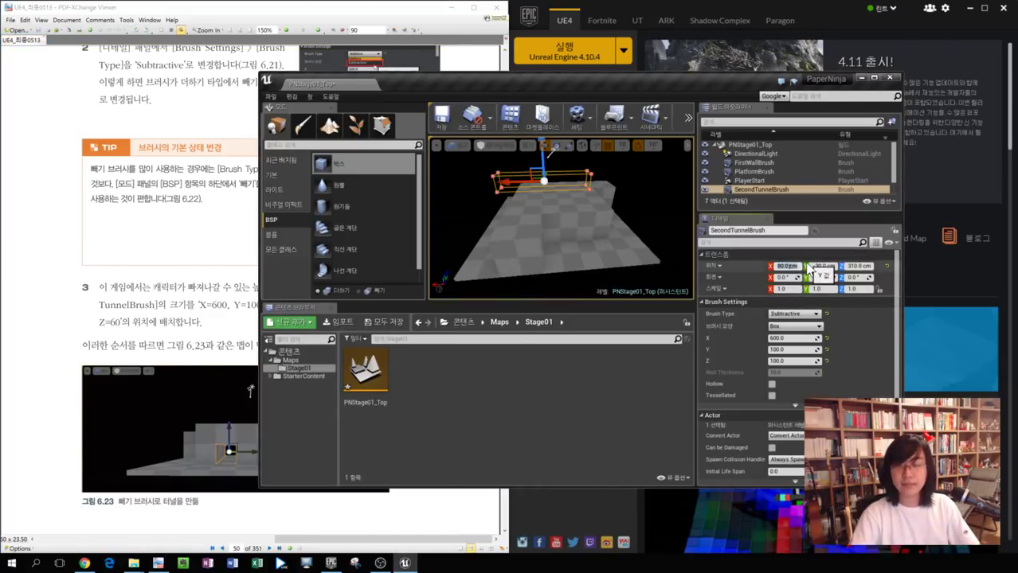
{"action": "type", "text": "0"}
{"action": "key", "text": "Tab"}
{"action": "left_click", "coordinate": [233, 162]}
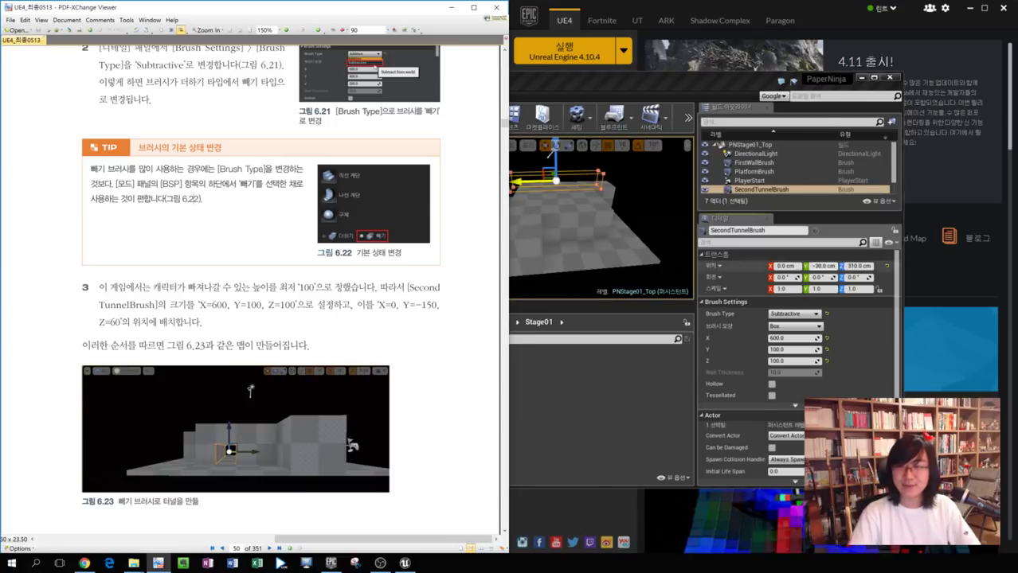
{"action": "left_click", "coordinate": [823, 266]}
{"action": "key", "text": "ctrl+a"}
{"action": "left_click", "coordinate": [715, 277]}
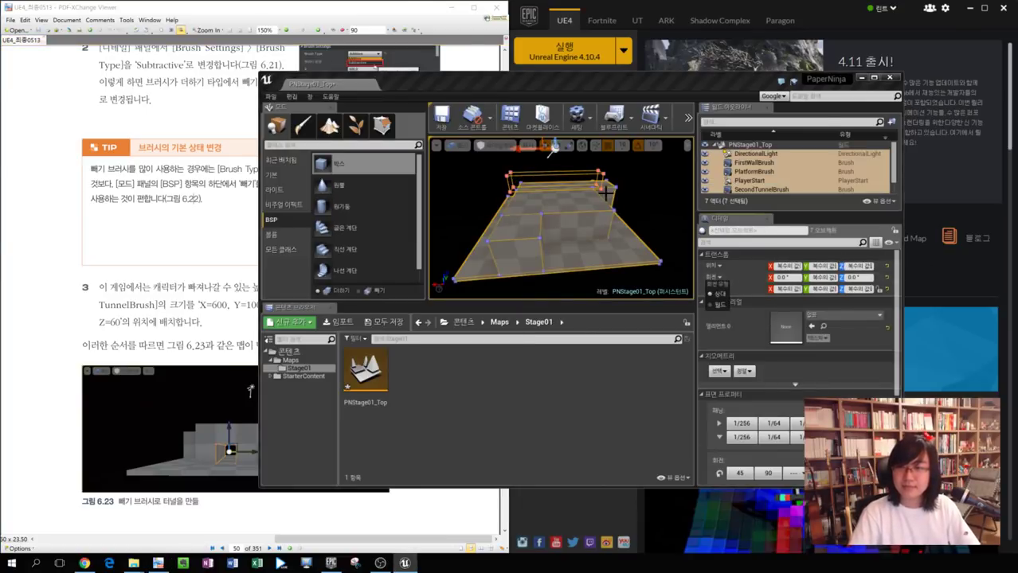
{"action": "left_click", "coordinate": [584, 188]}
{"action": "left_click", "coordinate": [586, 173]}
{"action": "scroll", "coordinate": [778, 157], "scroll_direction": "down", "scroll_amount": 1}
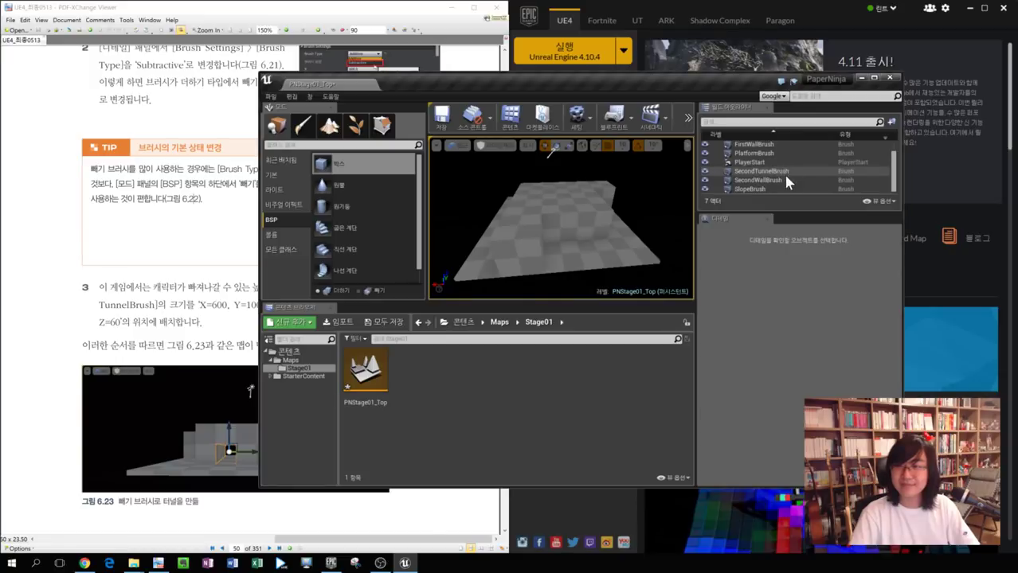
Try a negative Y size and a Z size of 60 on SecondTunnelBrush and inspect the geometry from the side.
{"action": "left_click", "coordinate": [760, 172]}
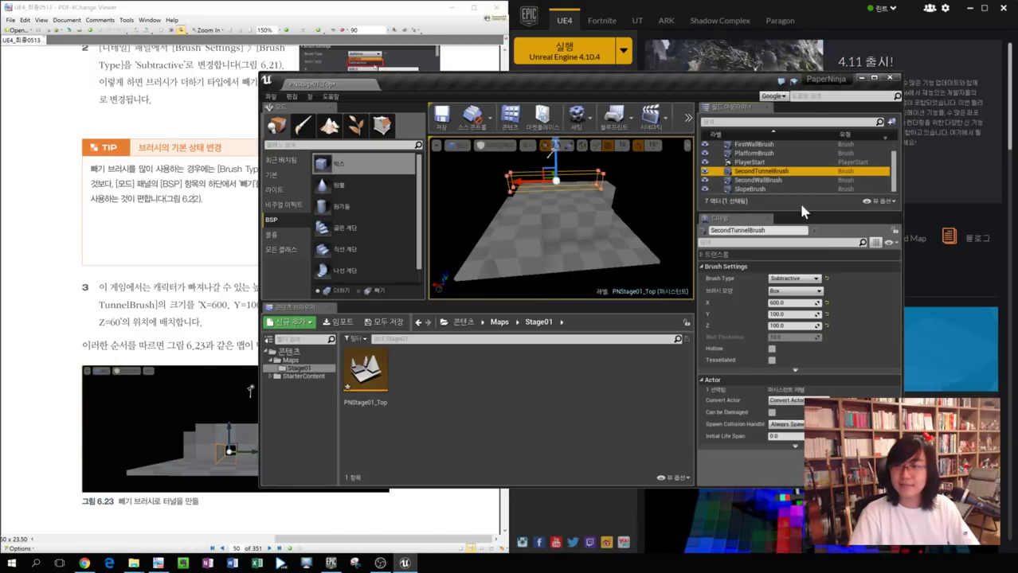
{"action": "left_click", "coordinate": [778, 314]}
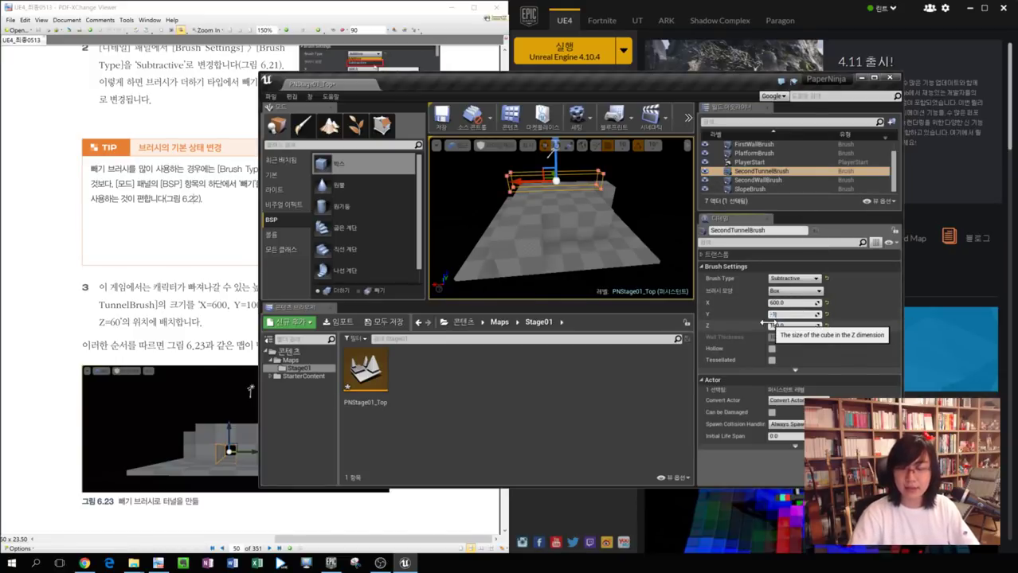
{"action": "key", "text": "Return"}
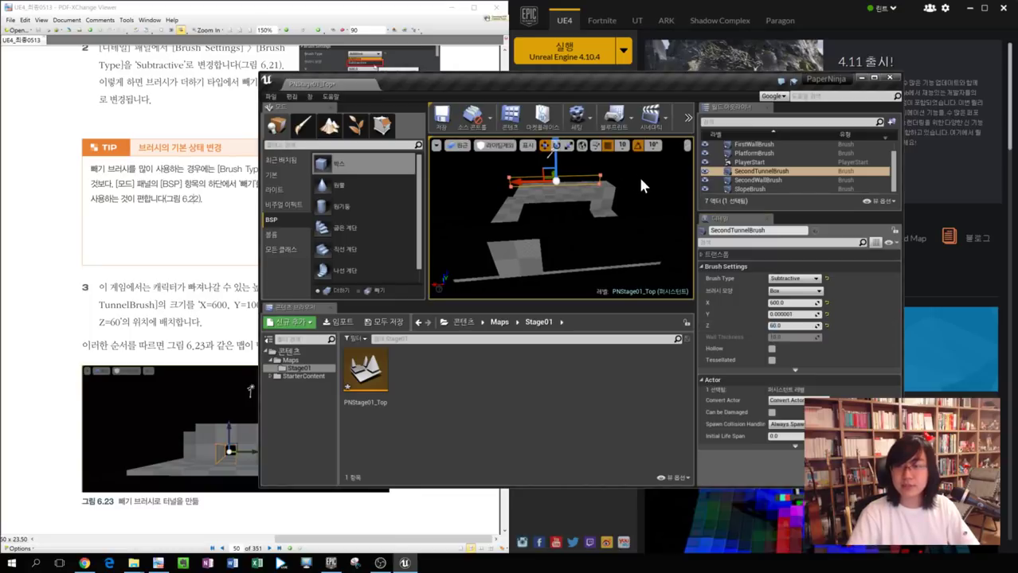
{"action": "left_click_drag", "start_coordinate": [639, 177], "coordinate": [588, 170], "text": "alt"}
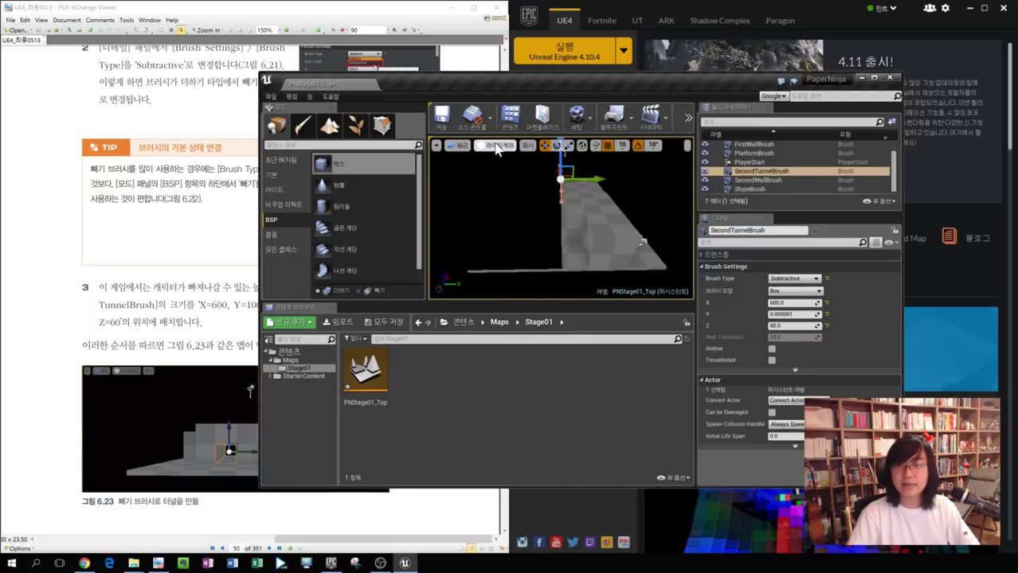
{"action": "left_click", "coordinate": [494, 147]}
{"action": "left_click", "coordinate": [497, 165]}
{"action": "left_click", "coordinate": [497, 147]}
{"action": "left_click", "coordinate": [504, 175]}
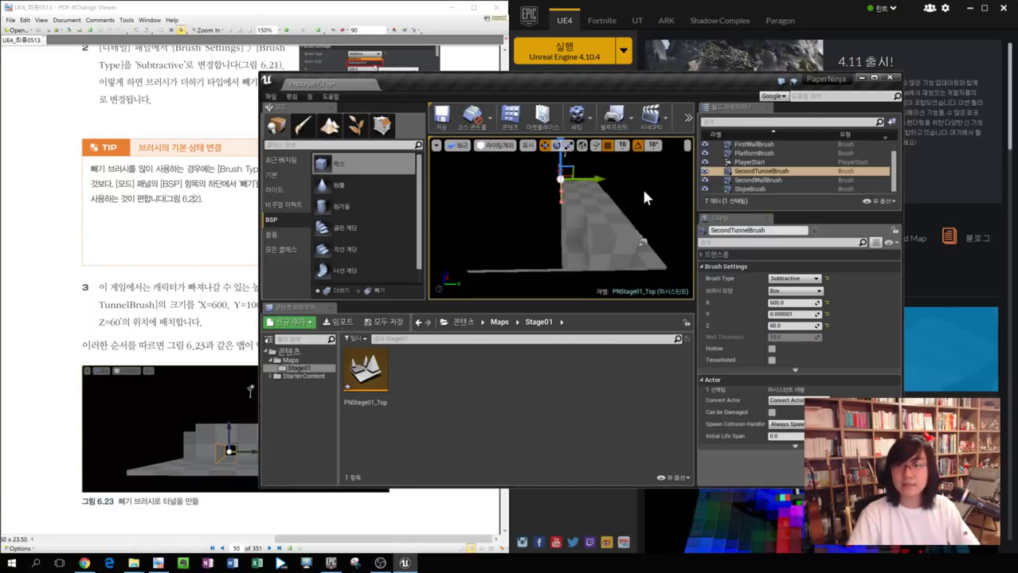
Reselect SecondTunnelBrush and set its Y and Z sizes back to 100.
{"action": "left_click", "coordinate": [643, 194]}
{"action": "left_click", "coordinate": [819, 180]}
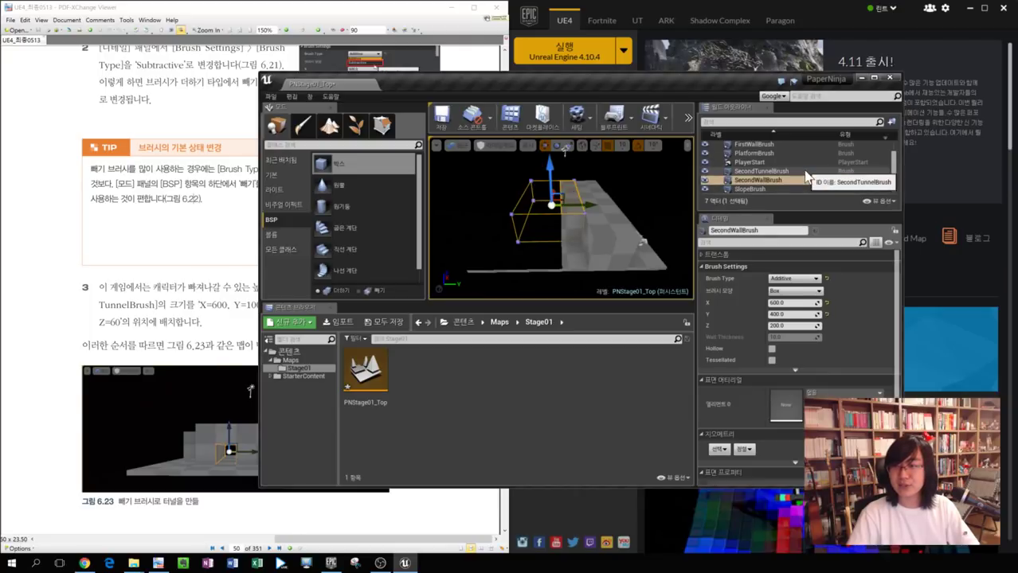
{"action": "left_click", "coordinate": [806, 171]}
{"action": "left_click", "coordinate": [788, 314]}
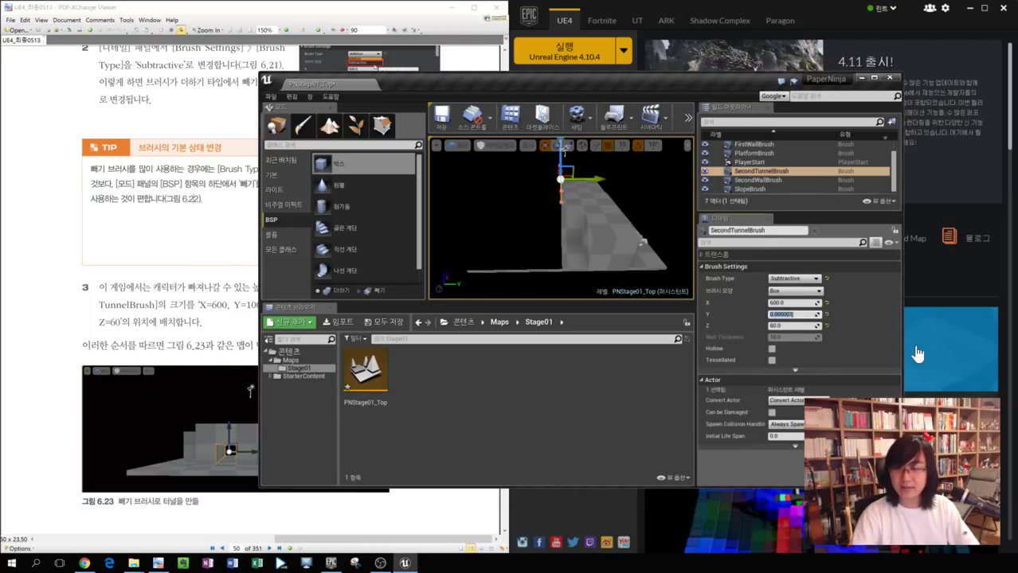
{"action": "type", "text": "100"}
{"action": "key", "text": "Tab"}
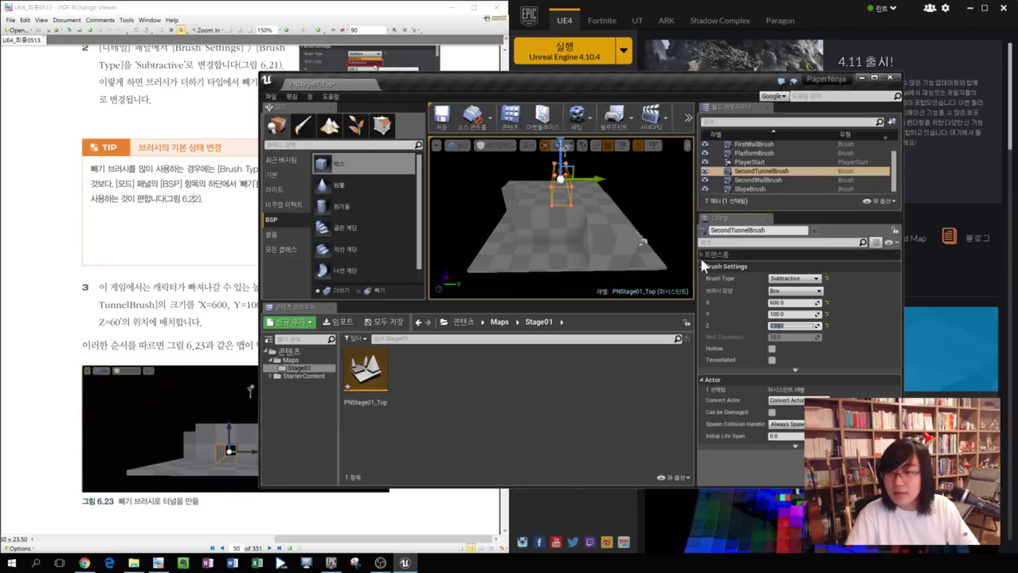
Check the tunnel position in the book and set SecondTunnelBrush's location to Y -150 and Z 60.
{"action": "left_click", "coordinate": [702, 254]}
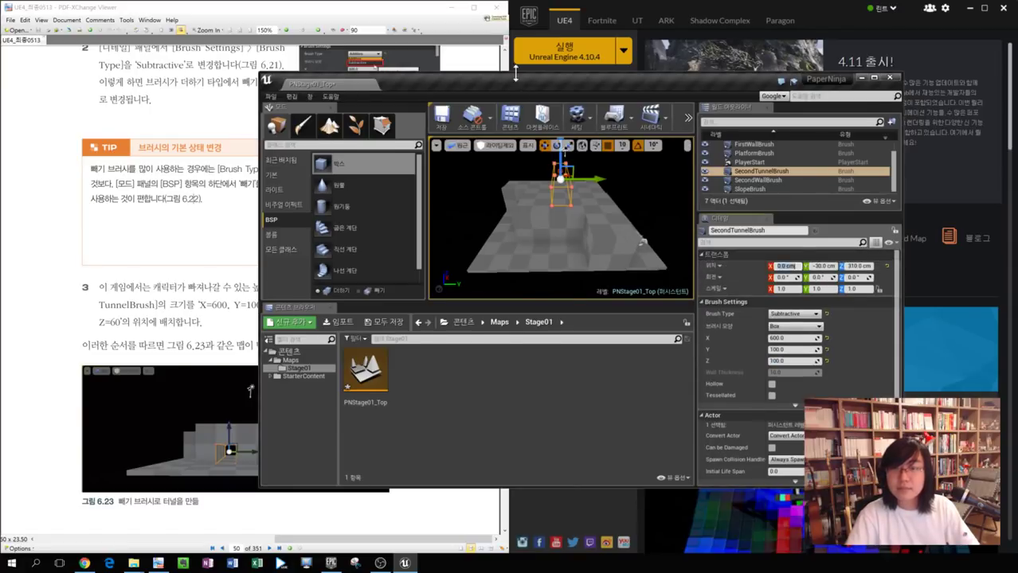
{"action": "left_click_drag", "start_coordinate": [569, 97], "coordinate": [379, 203]}
{"action": "scroll", "coordinate": [392, 278], "scroll_direction": "down", "scroll_amount": 5}
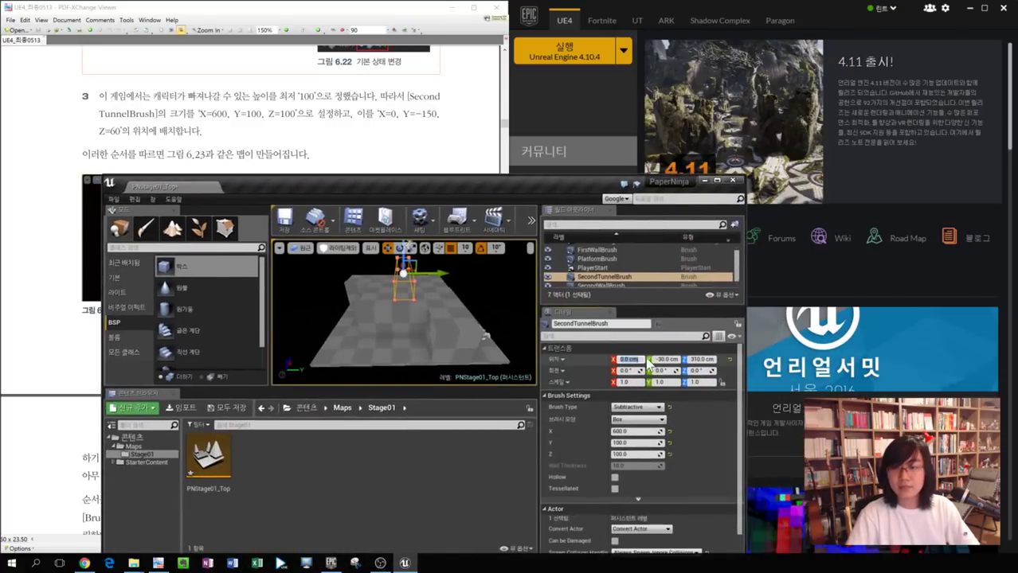
{"action": "key", "text": "Tab"}
{"action": "type", "text": "-150"}
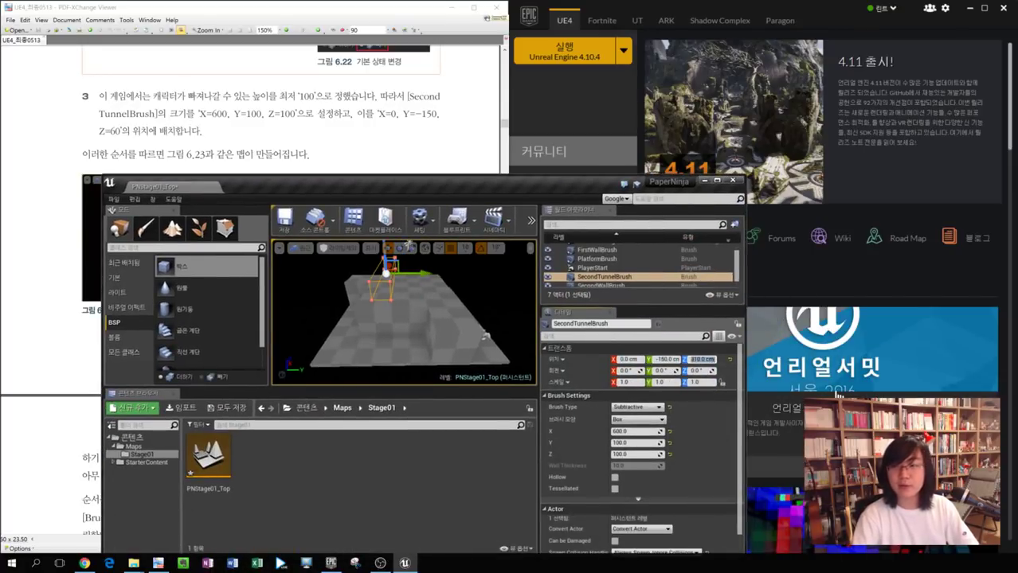
{"action": "key", "text": "Tab"}
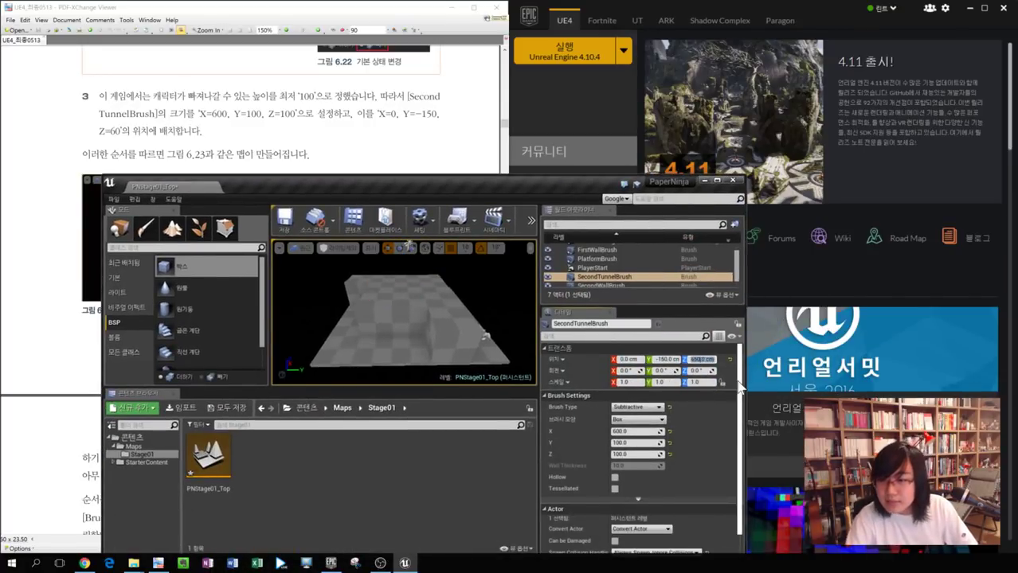
{"action": "type", "text": "60"}
{"action": "key", "text": "Return"}
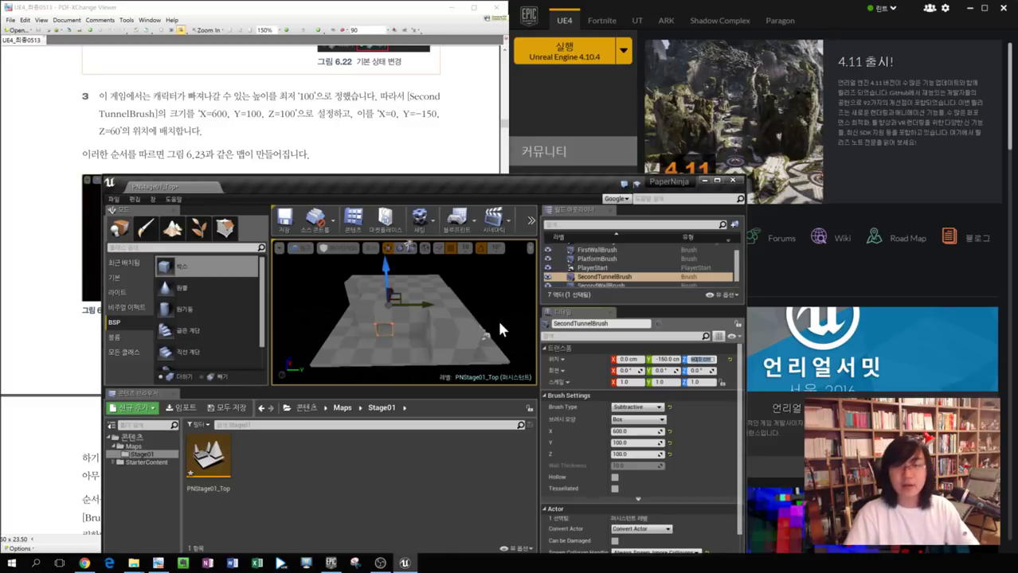
Maximize the level editor and examine the tunnel opening up close, selecting SecondTunnelBrush to check its outline.
{"action": "left_click", "coordinate": [480, 277]}
{"action": "double_click", "coordinate": [497, 191]}
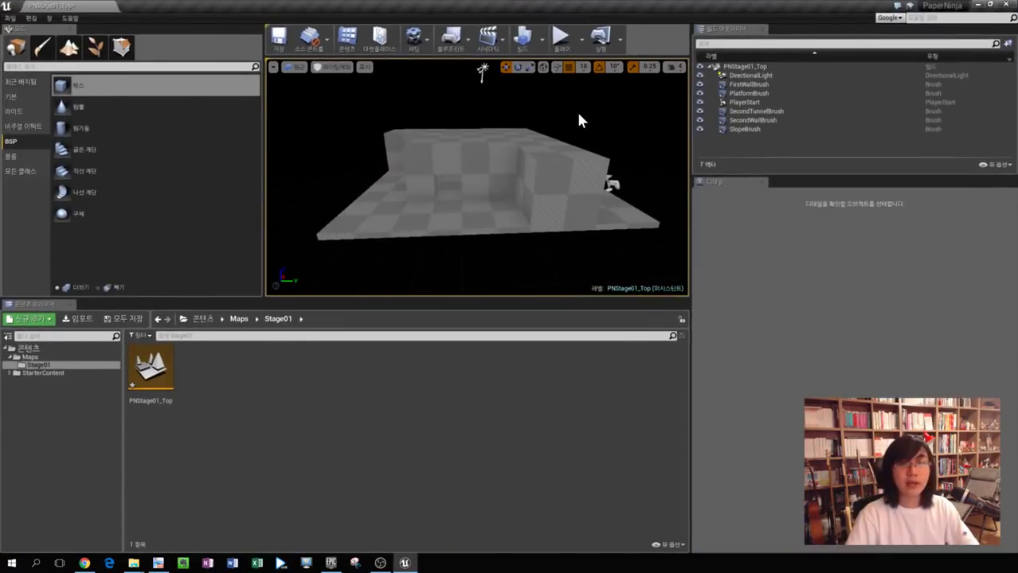
{"action": "left_click_drag", "start_coordinate": [579, 120], "coordinate": [462, 94], "text": "alt"}
{"action": "scroll", "coordinate": [419, 80], "scroll_direction": "up", "scroll_amount": 6}
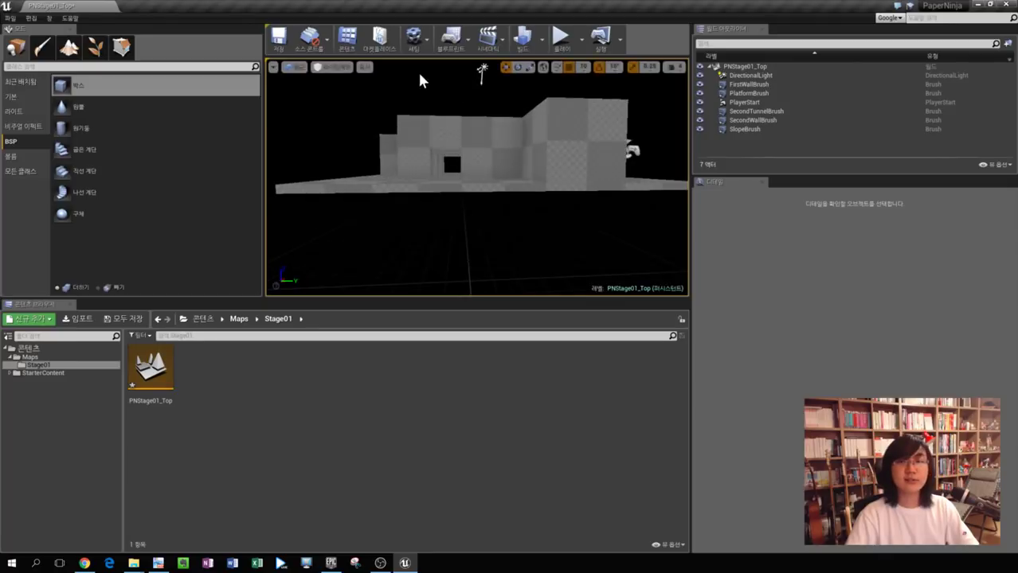
{"action": "scroll", "coordinate": [408, 161], "scroll_direction": "up", "scroll_amount": 3}
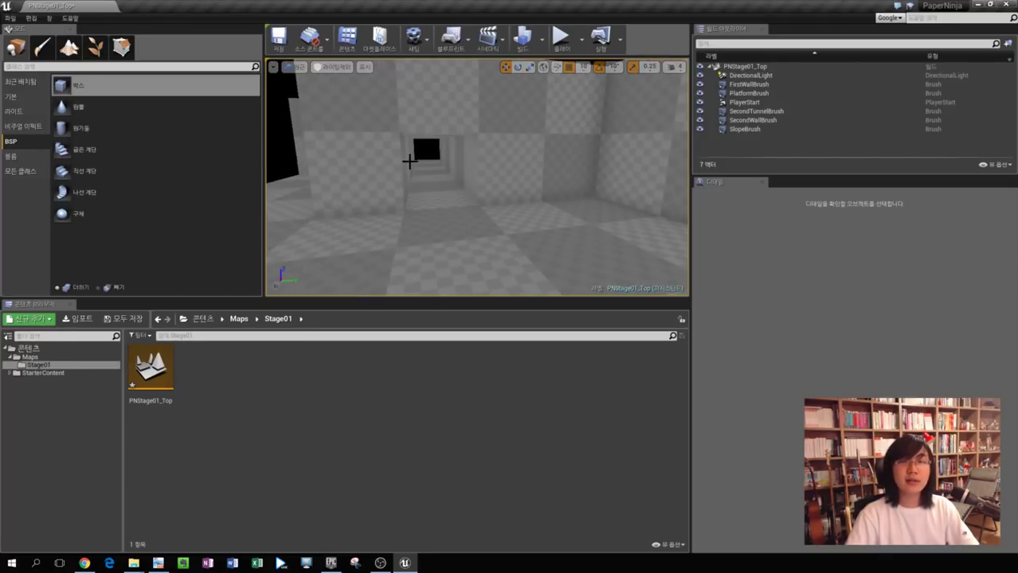
{"action": "left_click", "coordinate": [417, 164]}
{"action": "left_click", "coordinate": [424, 149]}
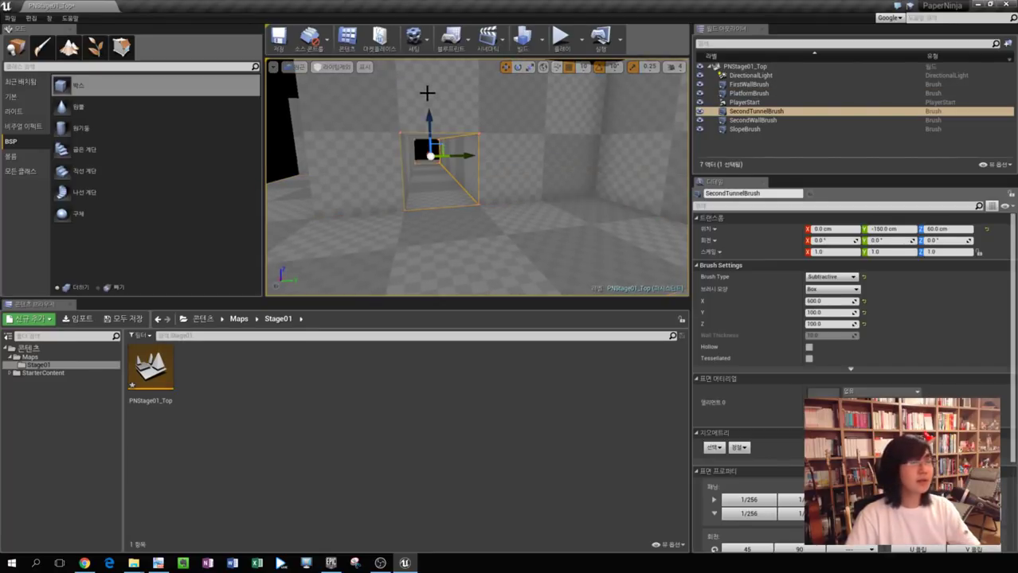
{"action": "scroll", "coordinate": [383, 134], "scroll_direction": "down", "scroll_amount": 5}
{"action": "left_click", "coordinate": [307, 128]}
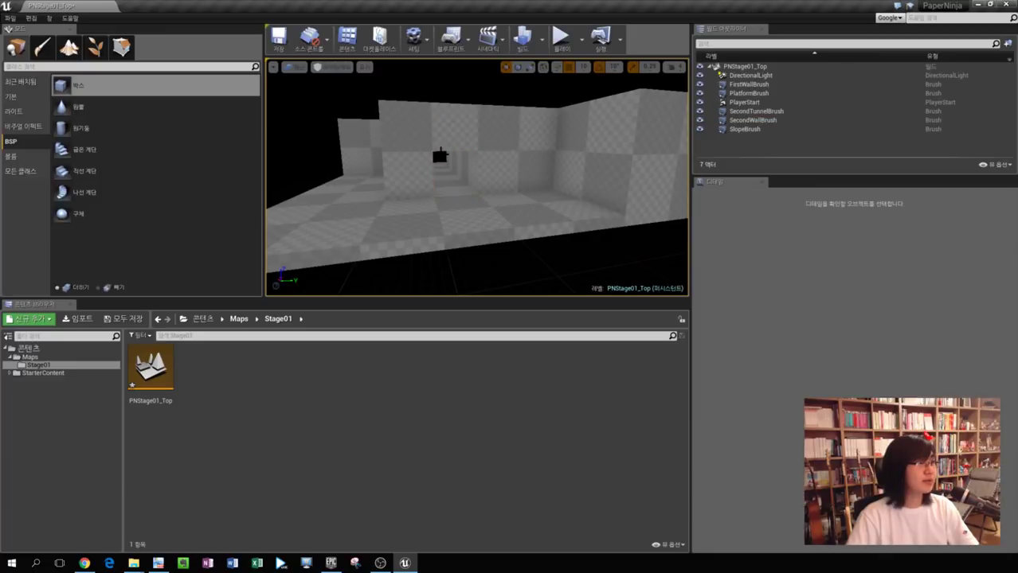
Examine the tunnel from the opposite side of the wall, briefly selecting SecondTunnelBrush to compare it with the opening.
{"action": "left_click", "coordinate": [442, 151]}
{"action": "left_click", "coordinate": [617, 275]}
{"action": "mouse_move", "coordinate": [618, 275]}
{"action": "right_mouse_down"}
{"action": "mouse_move", "coordinate": [581, 279]}
{"action": "mouse_move", "coordinate": [629, 267]}
{"action": "mouse_move", "coordinate": [486, 279]}
{"action": "mouse_move", "coordinate": [406, 266]}
{"action": "mouse_move", "coordinate": [462, 255]}
{"action": "mouse_move", "coordinate": [508, 135]}
{"action": "right_mouse_up"}
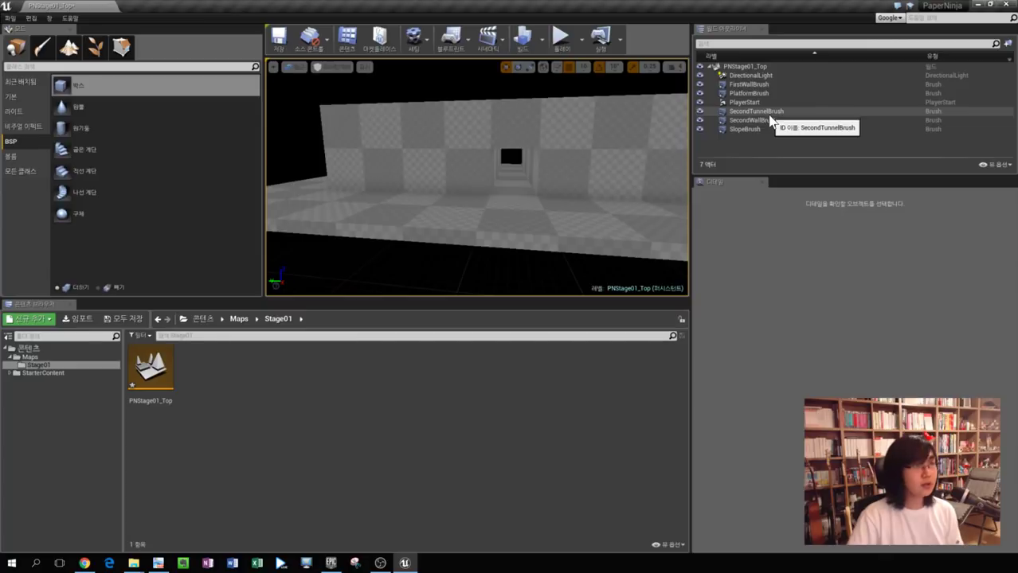
{"action": "left_click", "coordinate": [769, 113]}
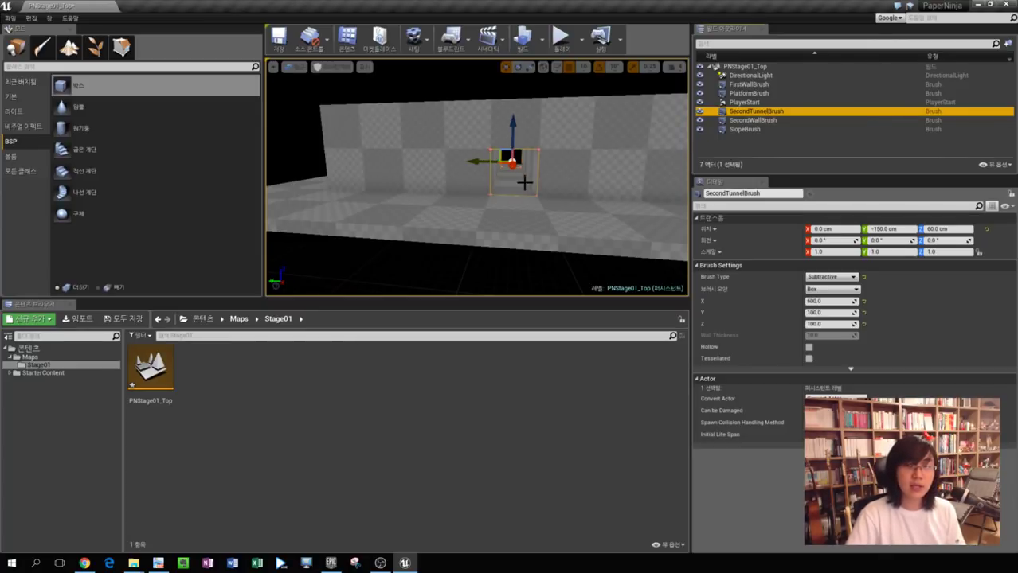
{"action": "left_click", "coordinate": [375, 79]}
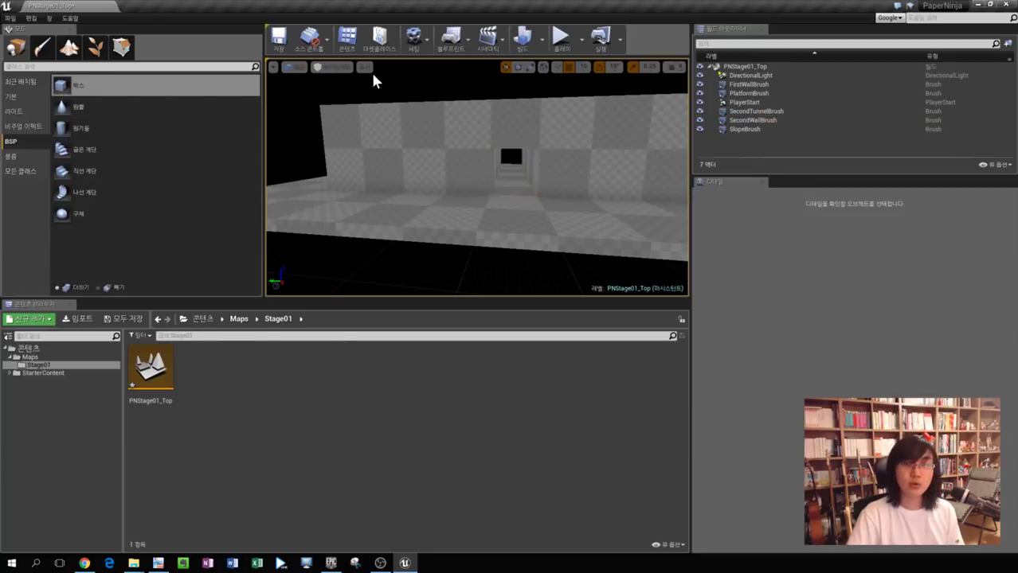
Switch the viewport's view mode to Wireframe.
{"action": "left_click", "coordinate": [365, 68]}
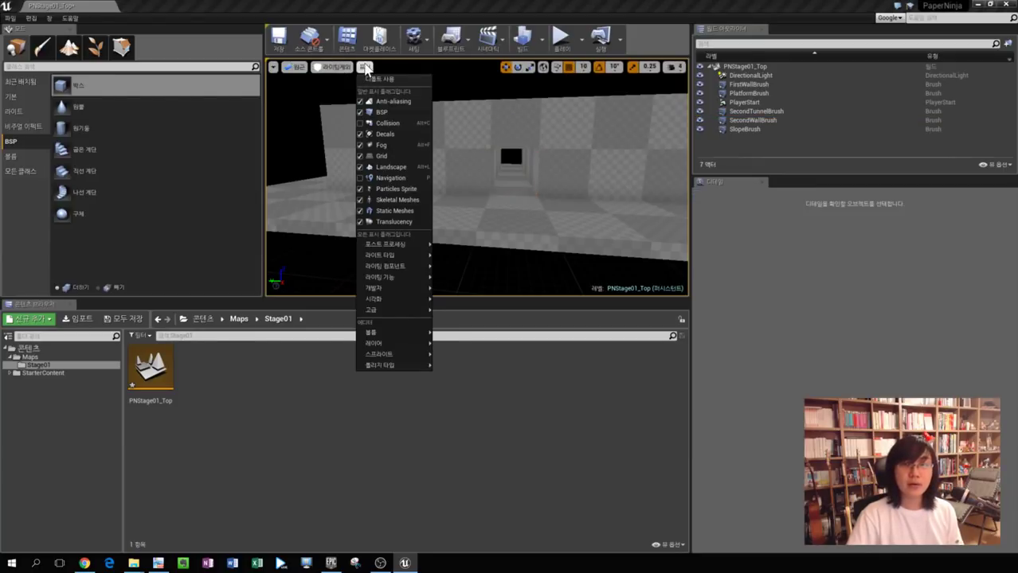
{"action": "left_click", "coordinate": [333, 68]}
{"action": "left_click", "coordinate": [333, 68]}
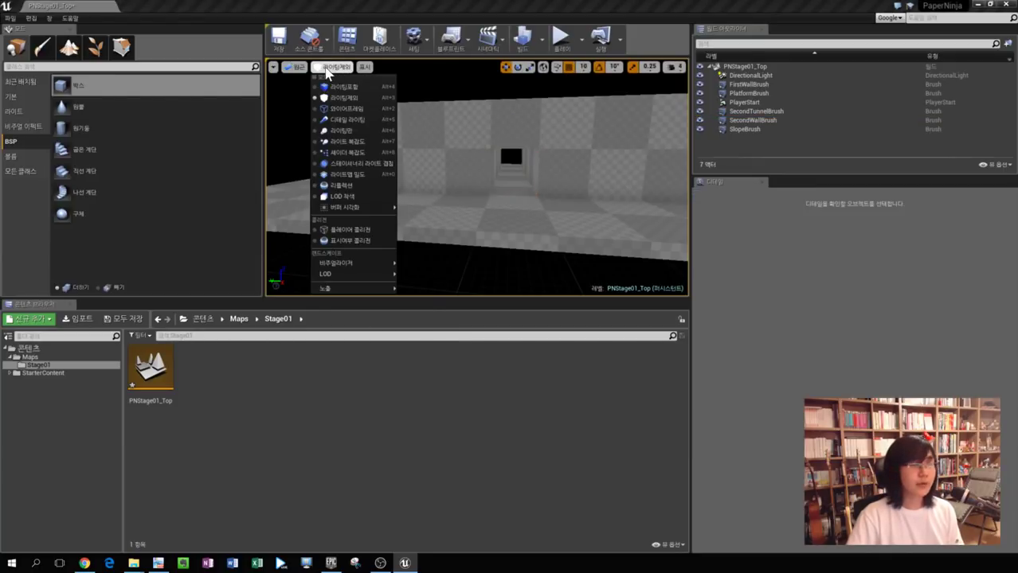
{"action": "left_click", "coordinate": [332, 69]}
{"action": "left_click", "coordinate": [333, 69]}
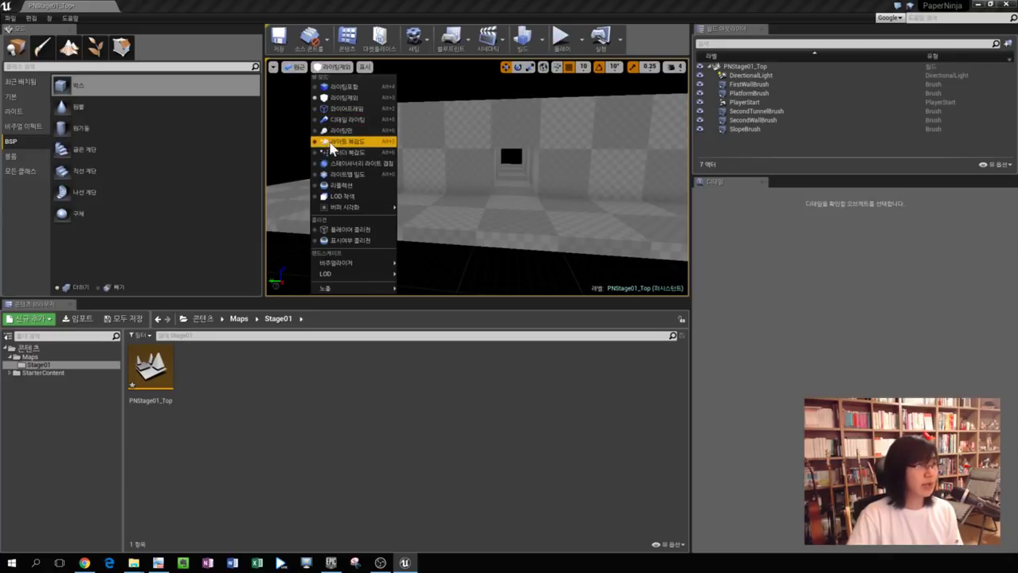
{"action": "left_click", "coordinate": [344, 108]}
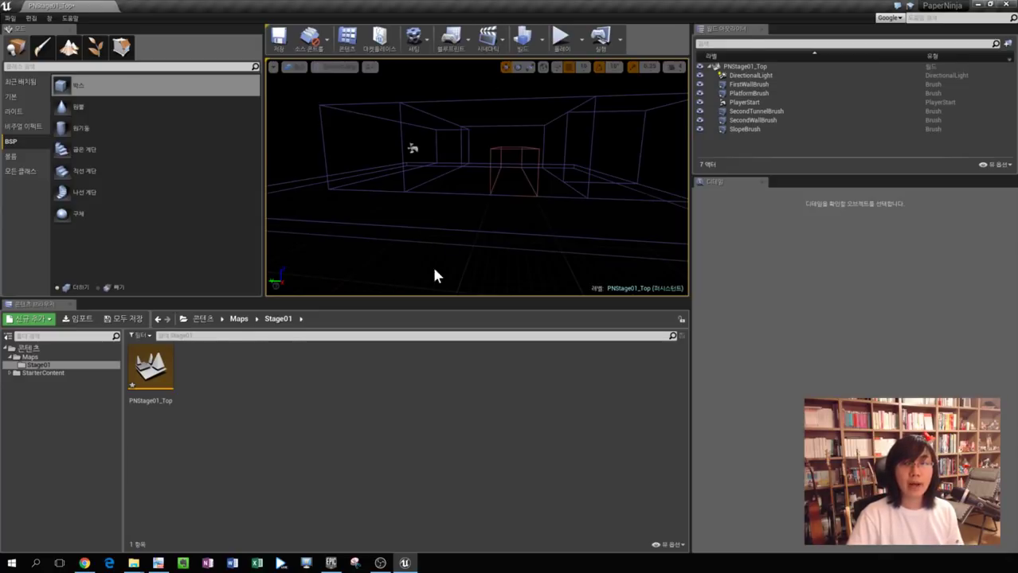
Inspect the brush wireframes from several angles, briefly selecting SecondTunnelBrush to identify its subtractive outline.
{"action": "scroll", "coordinate": [484, 135], "scroll_direction": "down", "scroll_amount": 5}
{"action": "scroll", "coordinate": [492, 104], "scroll_direction": "up", "scroll_amount": 5}
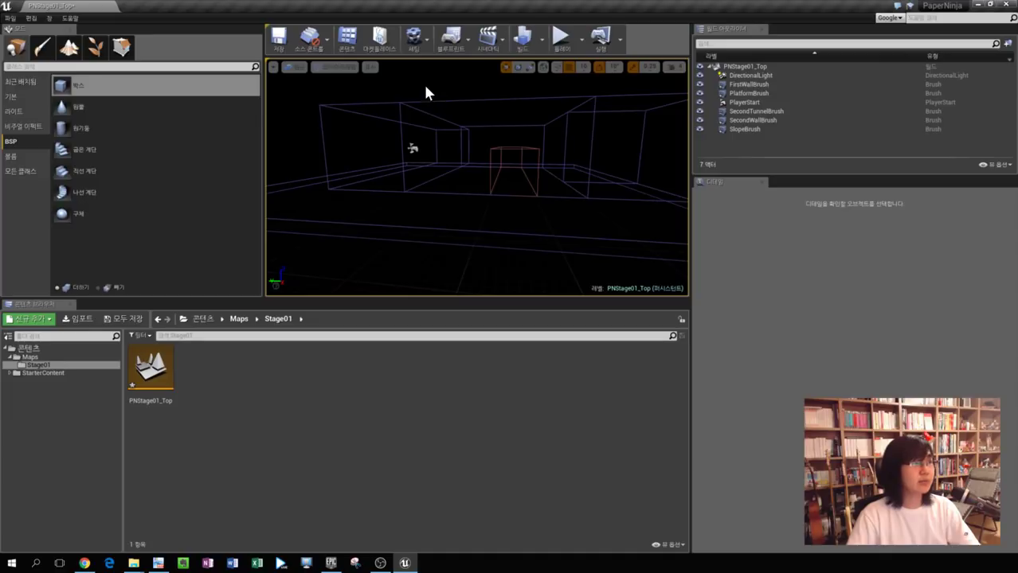
{"action": "left_click_drag", "start_coordinate": [425, 87], "coordinate": [542, 95], "text": "alt"}
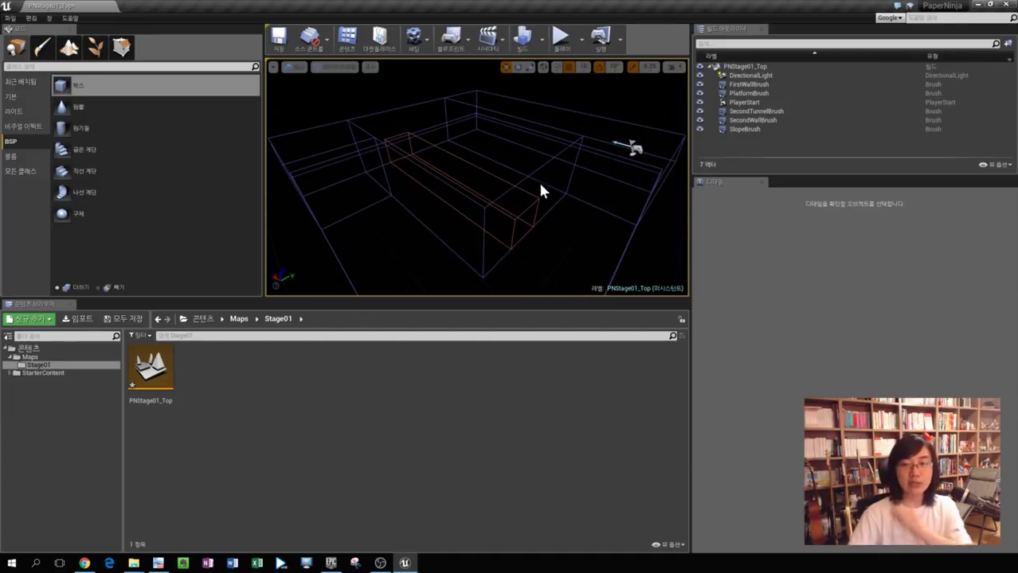
{"action": "left_click", "coordinate": [550, 205]}
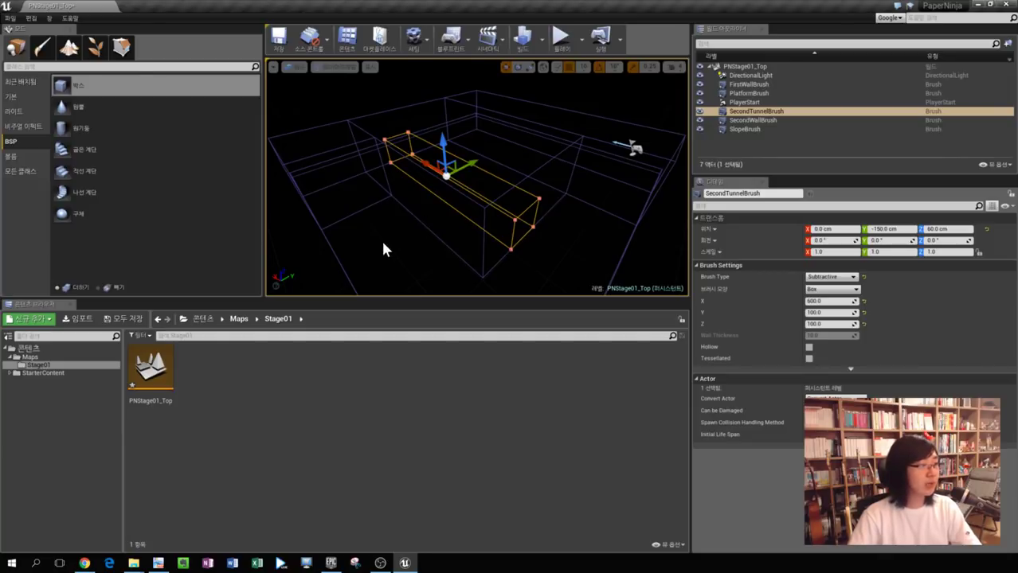
{"action": "left_click", "coordinate": [473, 147]}
{"action": "left_click", "coordinate": [405, 71]}
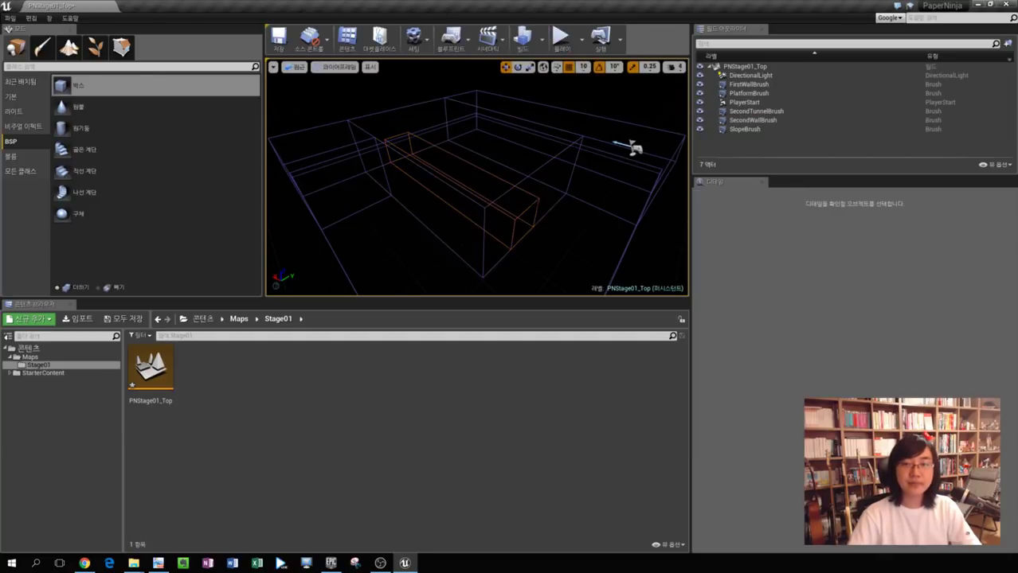
{"action": "mouse_move", "coordinate": [404, 71]}
{"action": "left_mouse_down", "text": "alt"}
{"action": "mouse_move", "coordinate": [485, 62]}
{"action": "mouse_move", "coordinate": [481, 185]}
{"action": "left_mouse_up", "text": "alt"}
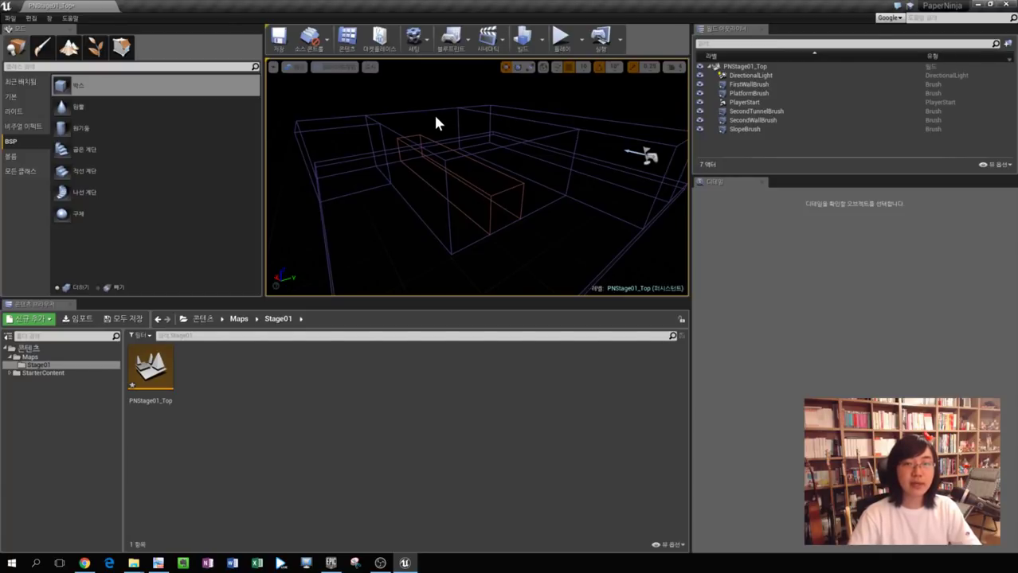
Shrink the editor window back from full screen, view the tunnel wireframe from the front, and save the level.
{"action": "left_click_drag", "start_coordinate": [551, 11], "coordinate": [534, 86]}
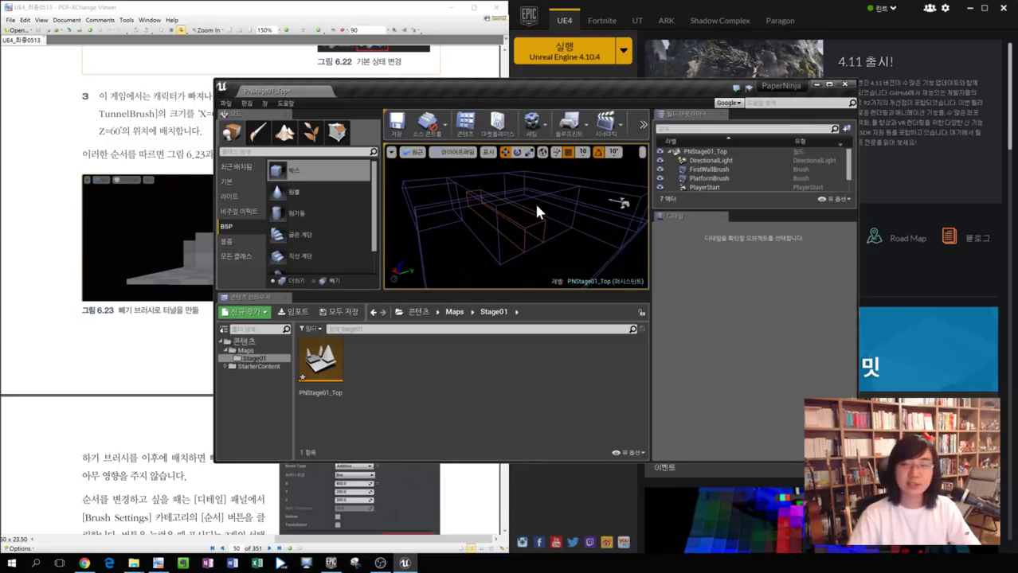
{"action": "scroll", "coordinate": [536, 205], "scroll_direction": "down", "scroll_amount": 5}
{"action": "left_click_drag", "start_coordinate": [537, 206], "coordinate": [574, 211], "text": "alt"}
{"action": "scroll", "coordinate": [612, 179], "scroll_direction": "up", "scroll_amount": 4}
{"action": "mouse_move", "coordinate": [631, 166]}
{"action": "left_mouse_down", "text": "alt"}
{"action": "mouse_move", "coordinate": [589, 171]}
{"action": "mouse_move", "coordinate": [626, 159]}
{"action": "left_mouse_up", "text": "alt"}
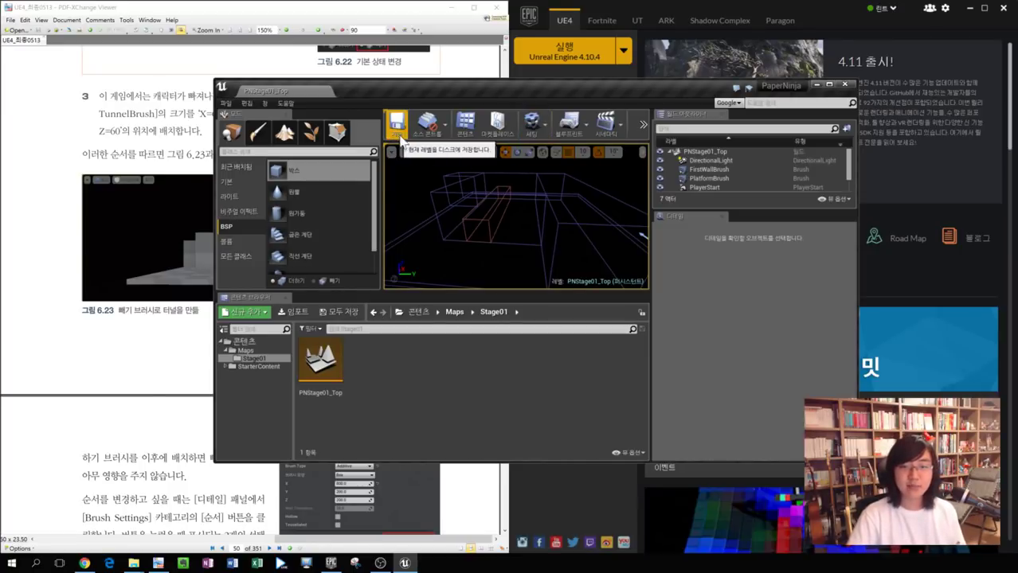
Select SecondWallBrush, try shifting it along Y, check the PNStage01_Top asset, and save the level again.
{"action": "left_click", "coordinate": [430, 185]}
{"action": "mouse_move", "coordinate": [542, 198]}
{"action": "left_mouse_down"}
{"action": "mouse_move", "coordinate": [486, 200]}
{"action": "mouse_move", "coordinate": [577, 193]}
{"action": "mouse_move", "coordinate": [527, 198]}
{"action": "mouse_move", "coordinate": [581, 205]}
{"action": "mouse_move", "coordinate": [516, 199]}
{"action": "left_mouse_up"}
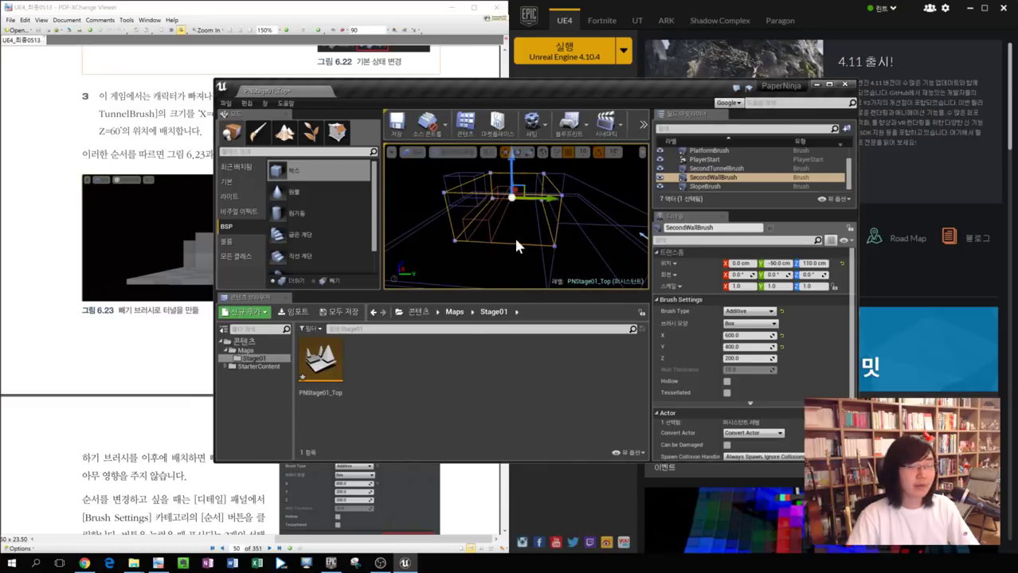
{"action": "left_click", "coordinate": [317, 361]}
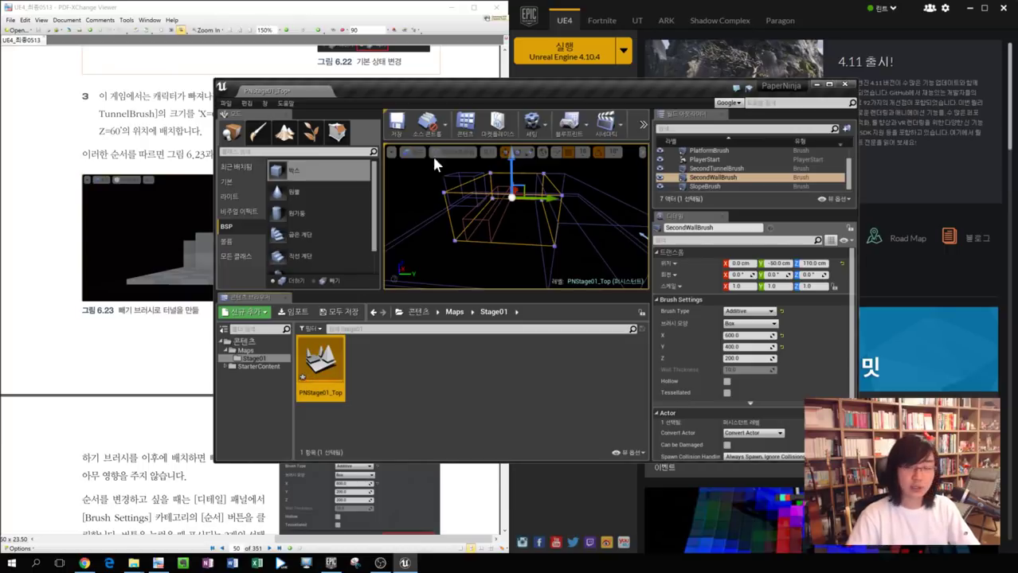
{"action": "left_click", "coordinate": [424, 185]}
{"action": "left_click", "coordinate": [502, 192]}
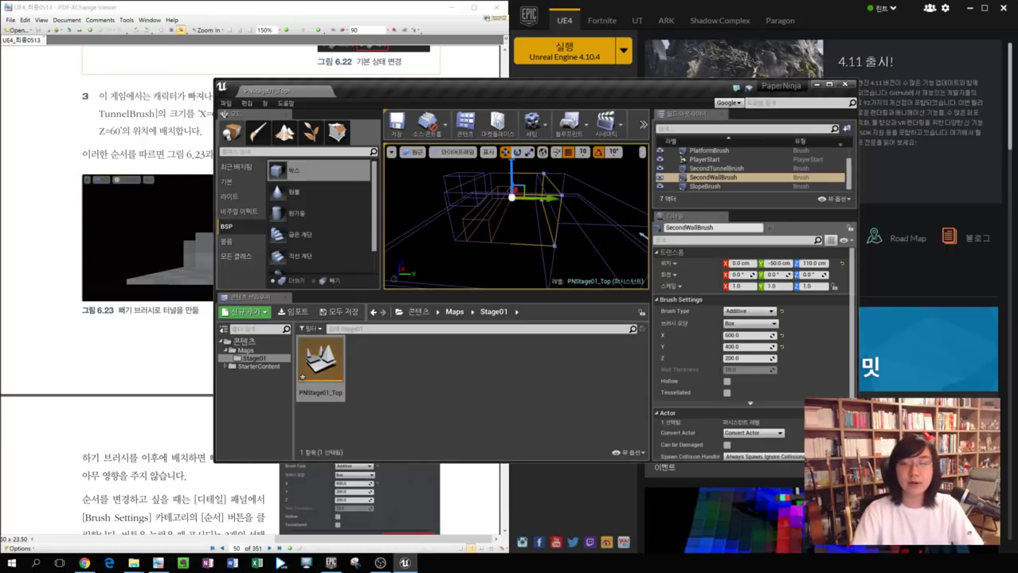
{"action": "left_click", "coordinate": [398, 225]}
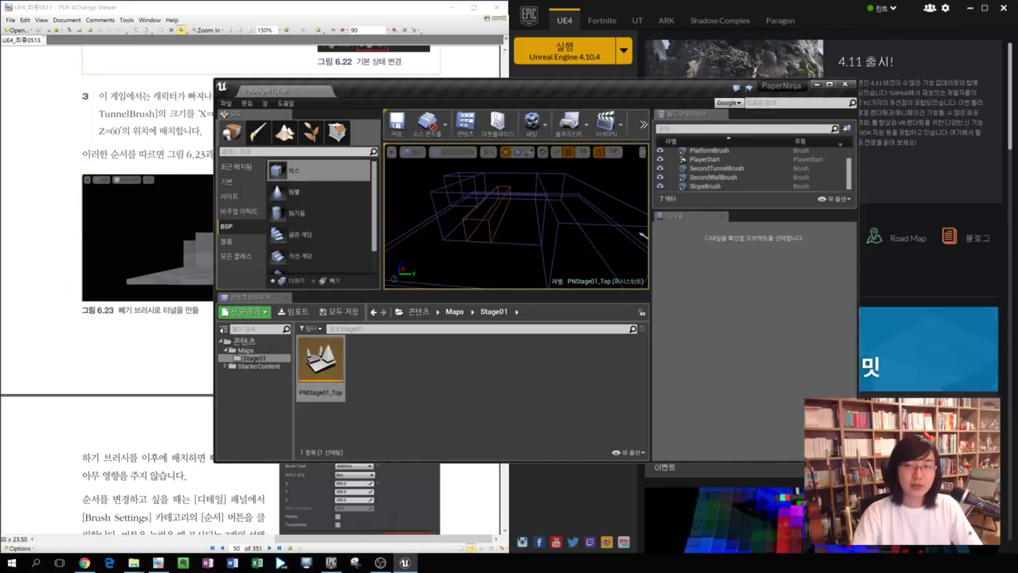
Check the saved PNStage01_Top map asset's details and place the editor side by side with the book.
{"action": "left_click", "coordinate": [355, 374]}
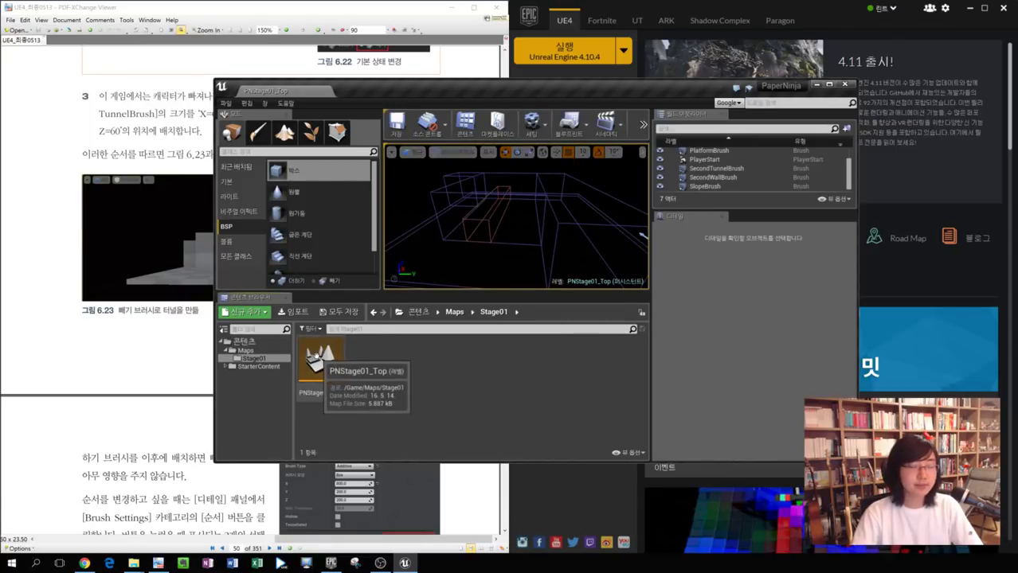
{"action": "left_click", "coordinate": [318, 357]}
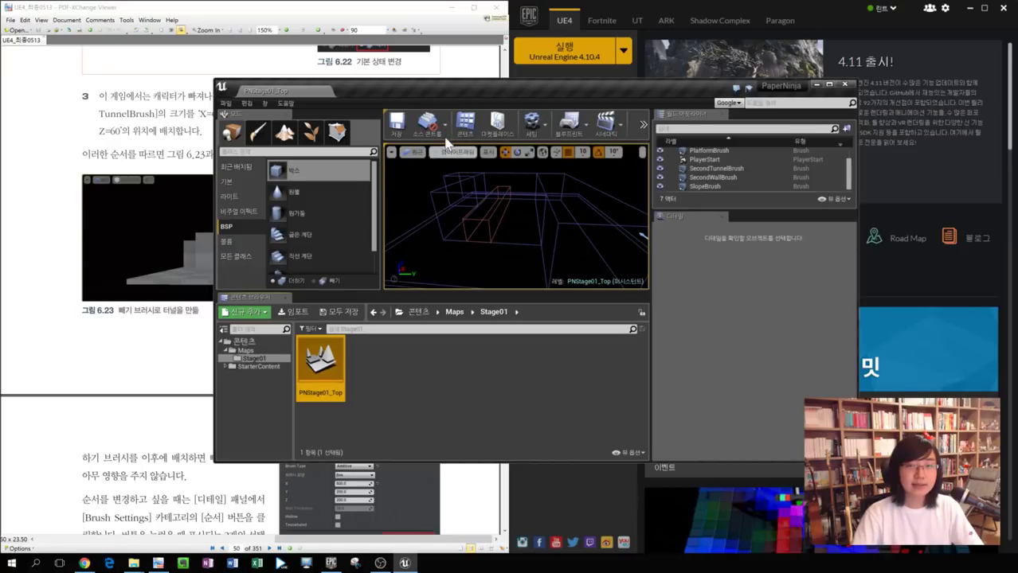
{"action": "left_click_drag", "start_coordinate": [475, 86], "coordinate": [1016, 136]}
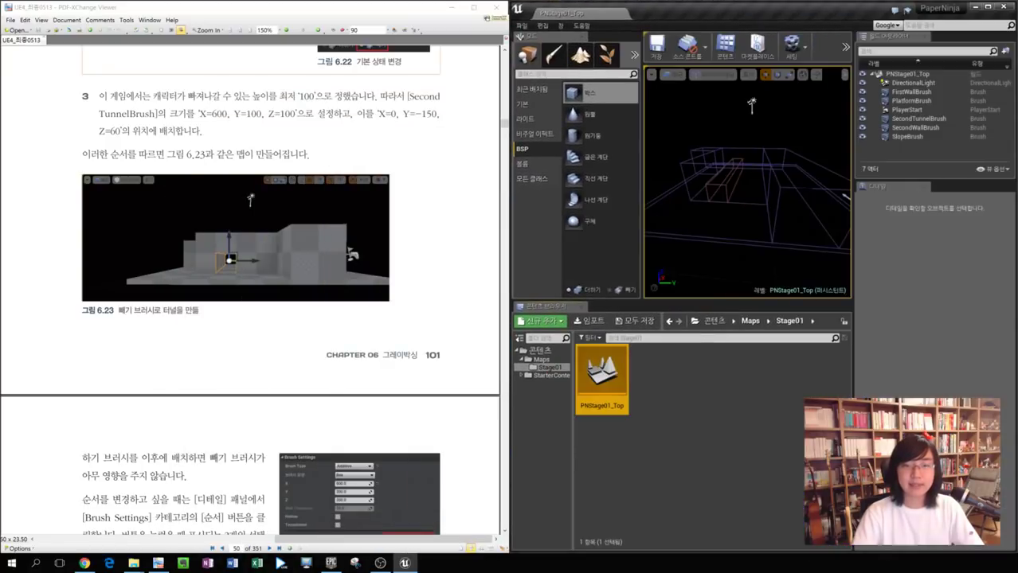
Read the book's pages after the tunnel instructions, covering figure 6.23, brush order and brush solidity.
{"action": "scroll", "coordinate": [449, 239], "scroll_direction": "down", "scroll_amount": 2}
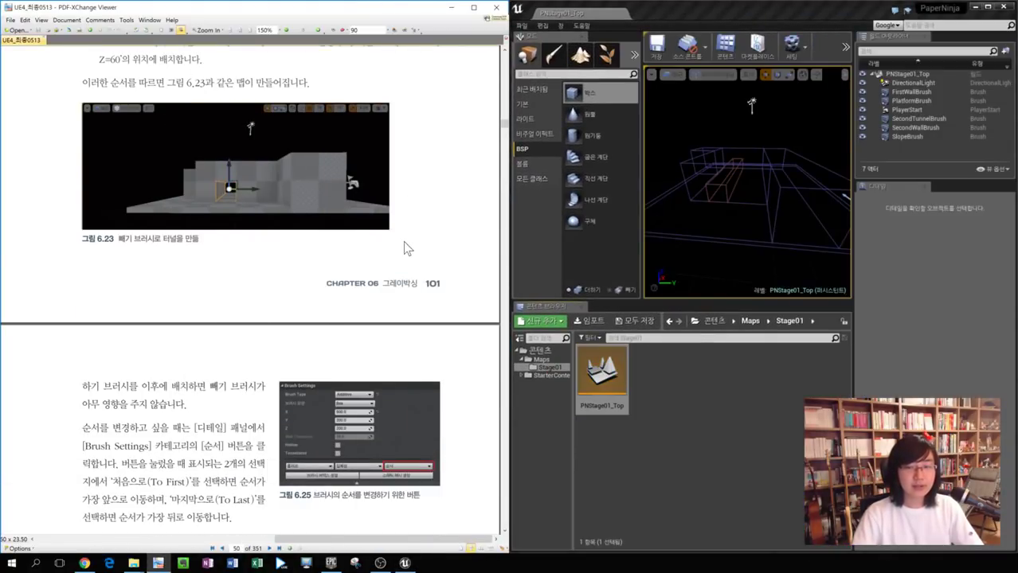
{"action": "scroll", "coordinate": [404, 243], "scroll_direction": "down", "scroll_amount": 4}
{"action": "scroll", "coordinate": [325, 230], "scroll_direction": "down", "scroll_amount": 8}
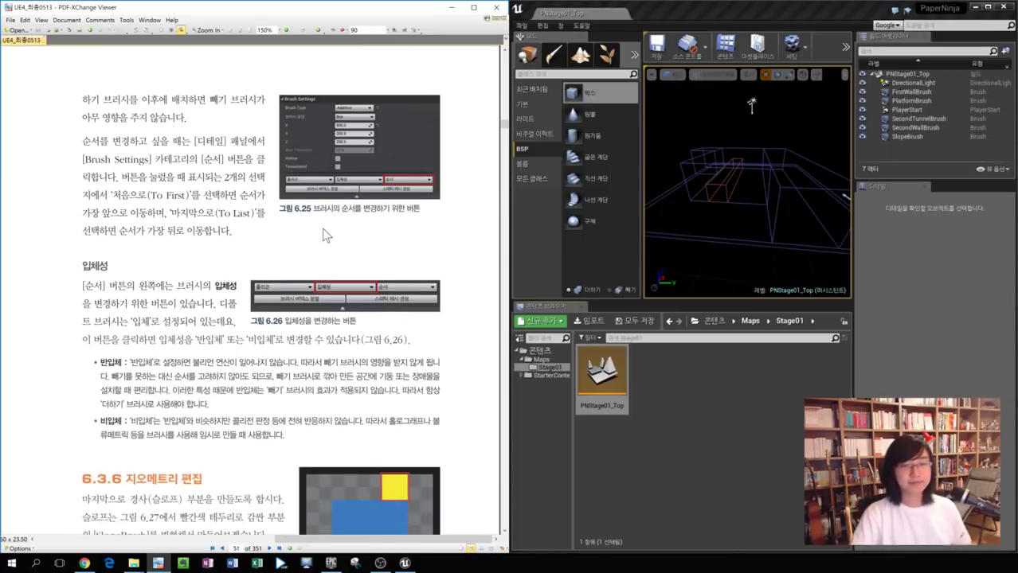
{"action": "scroll", "coordinate": [306, 254], "scroll_direction": "up", "scroll_amount": 16}
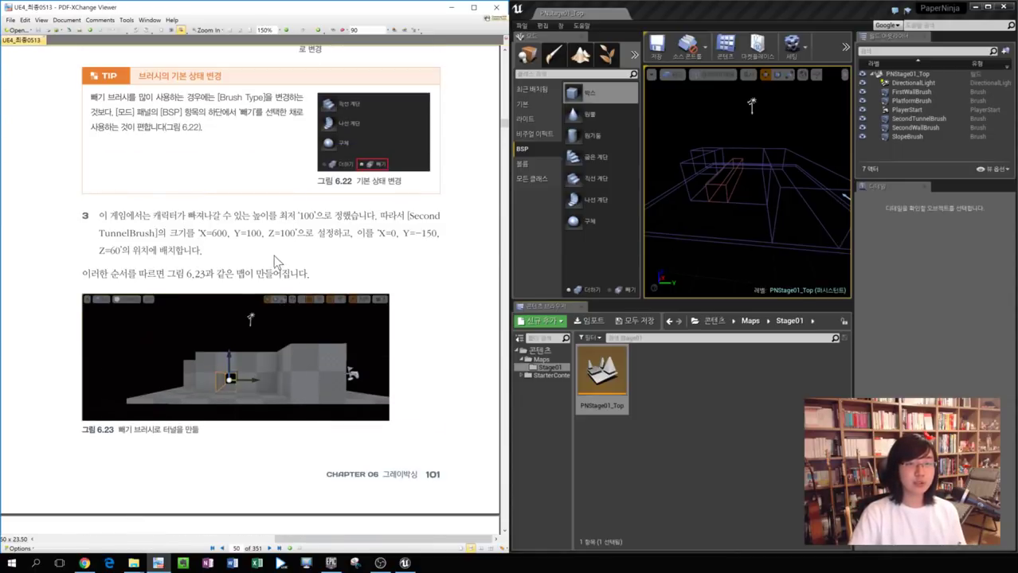
{"action": "scroll", "coordinate": [272, 258], "scroll_direction": "down", "scroll_amount": 12}
{"action": "scroll", "coordinate": [216, 219], "scroll_direction": "up", "scroll_amount": 6}
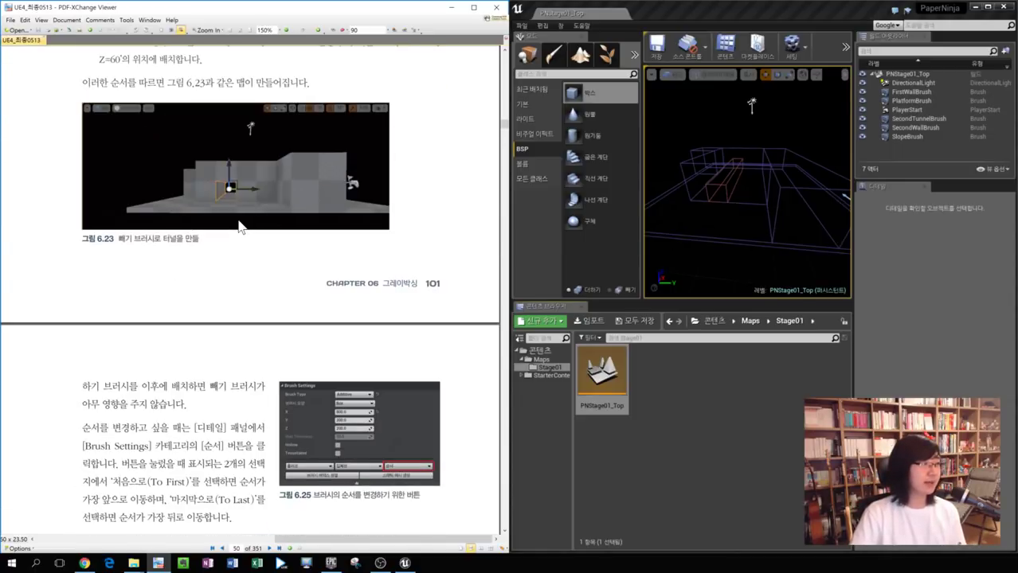
Skim the book from brush solidity through section 6.3.6 on geometry editing, and return the editor to full screen.
{"action": "scroll", "coordinate": [238, 213], "scroll_direction": "down", "scroll_amount": 8}
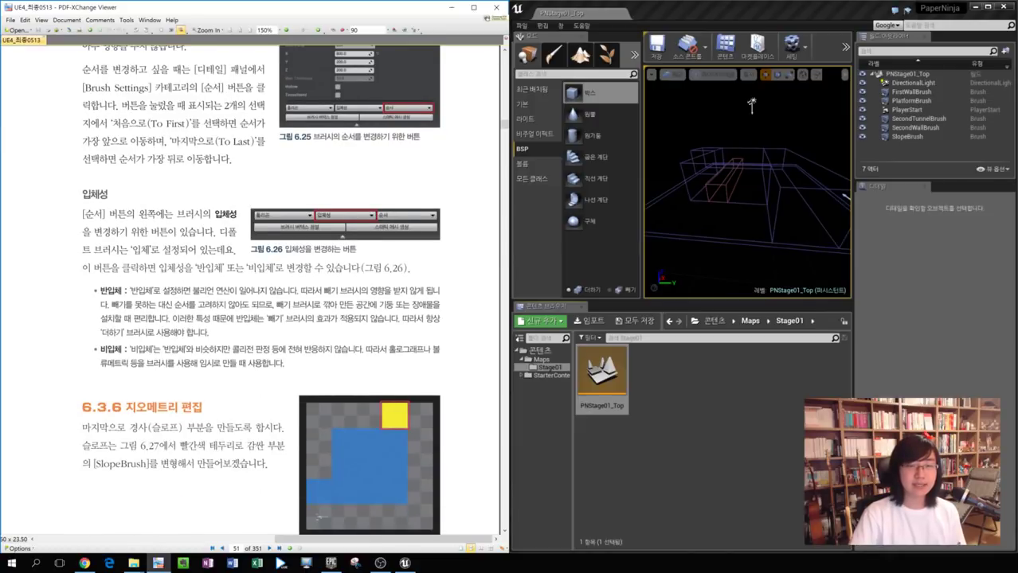
{"action": "scroll", "coordinate": [251, 286], "scroll_direction": "down", "scroll_amount": 8}
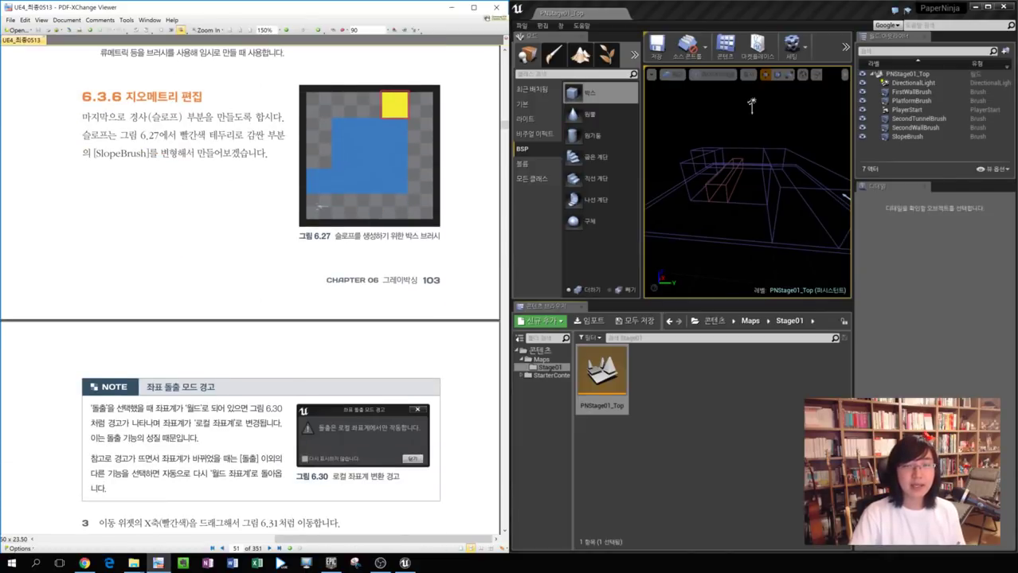
{"action": "scroll", "coordinate": [351, 291], "scroll_direction": "down", "scroll_amount": 20}
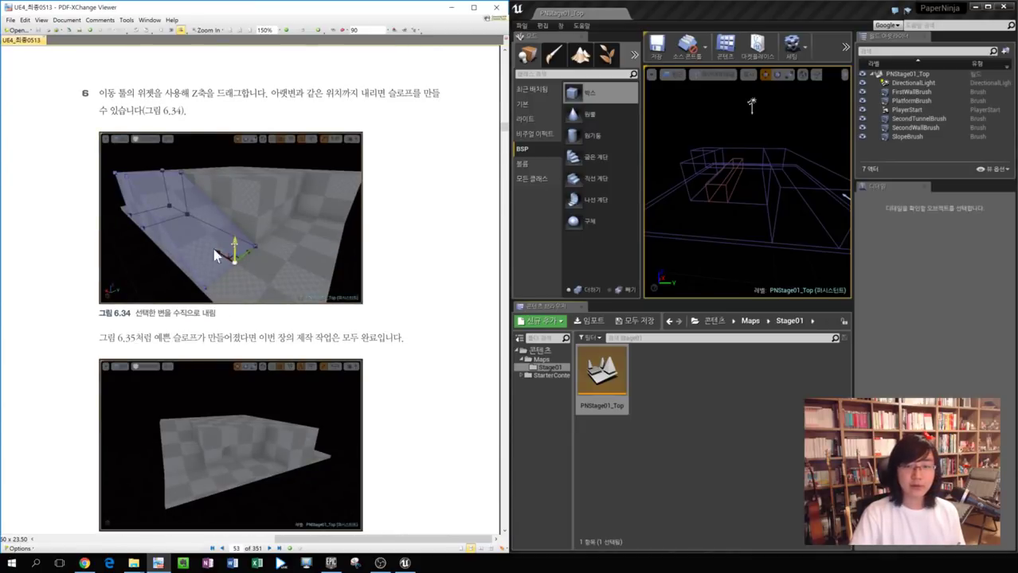
{"action": "left_click_drag", "start_coordinate": [741, 7], "coordinate": [548, 85]}
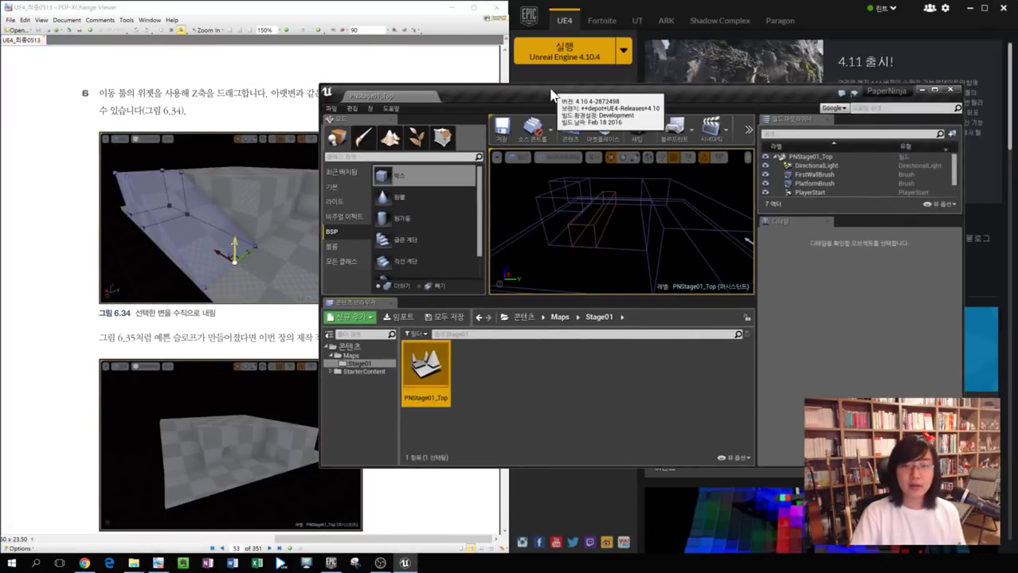
{"action": "left_click", "coordinate": [177, 229]}
{"action": "double_click", "coordinate": [583, 92]}
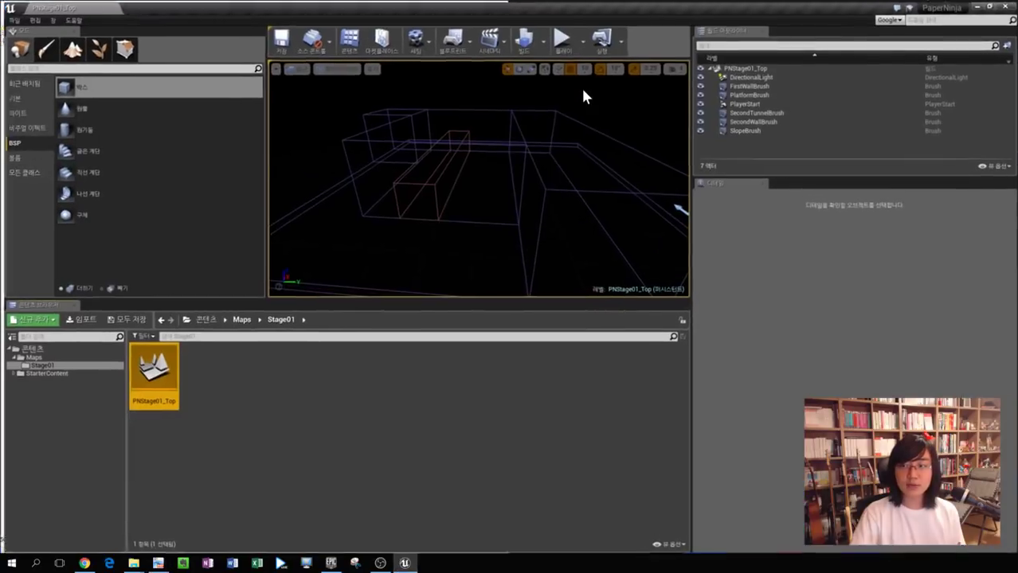
Switch the perspective viewport from wireframe to lit view and select SlopeBrush.
{"action": "left_click", "coordinate": [781, 121]}
{"action": "left_click", "coordinate": [347, 94]}
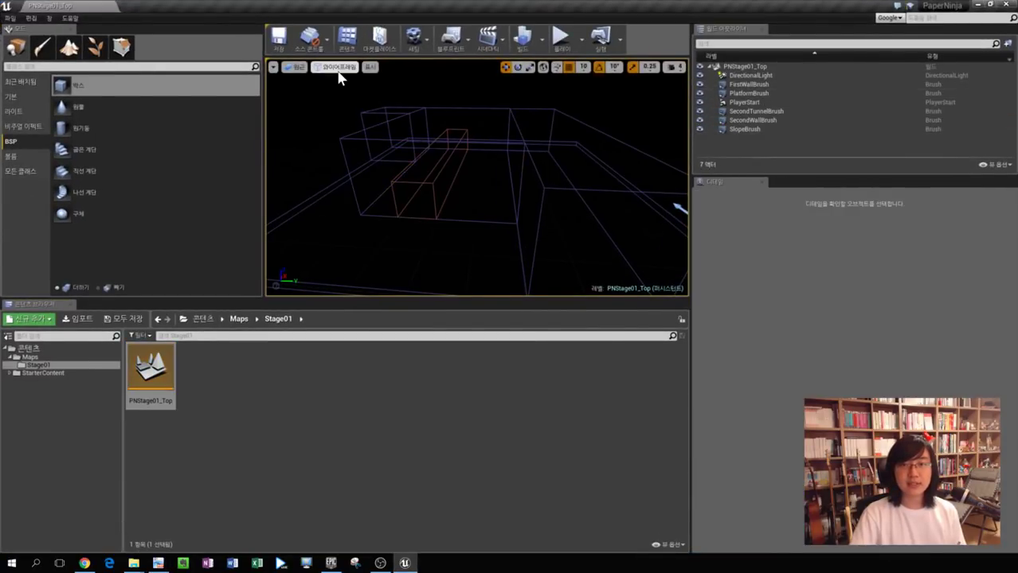
{"action": "left_click", "coordinate": [336, 68]}
{"action": "left_click", "coordinate": [355, 101]}
{"action": "left_click", "coordinate": [764, 130]}
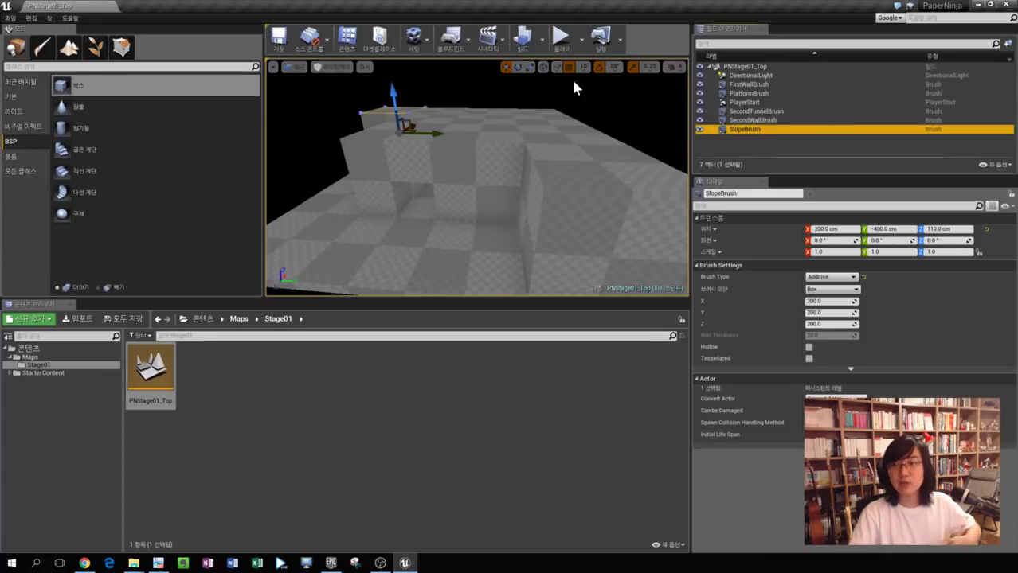
Shrink the editor window beside the book and read the slope instructions around figures 6.27 to 6.35.
{"action": "double_click", "coordinate": [420, 2]}
{"action": "left_click", "coordinate": [244, 188]}
{"action": "scroll", "coordinate": [245, 188], "scroll_direction": "up", "scroll_amount": 10}
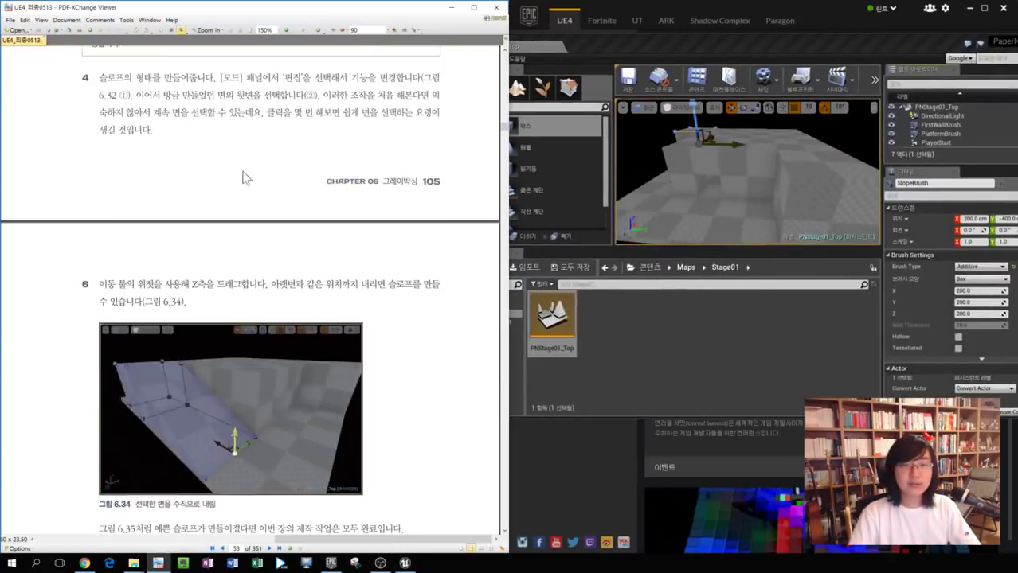
{"action": "scroll", "coordinate": [228, 225], "scroll_direction": "down", "scroll_amount": 10}
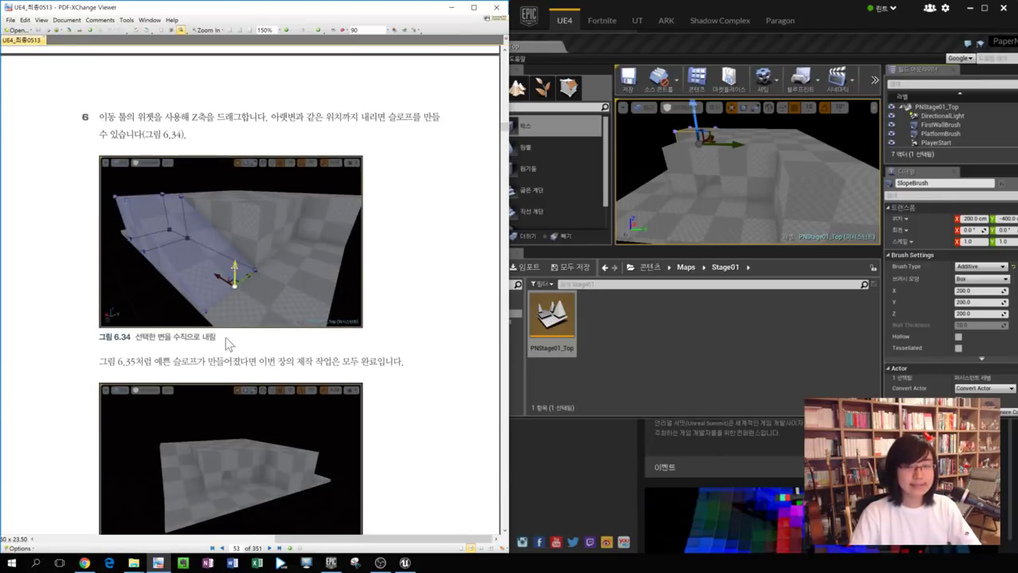
{"action": "scroll", "coordinate": [221, 364], "scroll_direction": "down", "scroll_amount": 10}
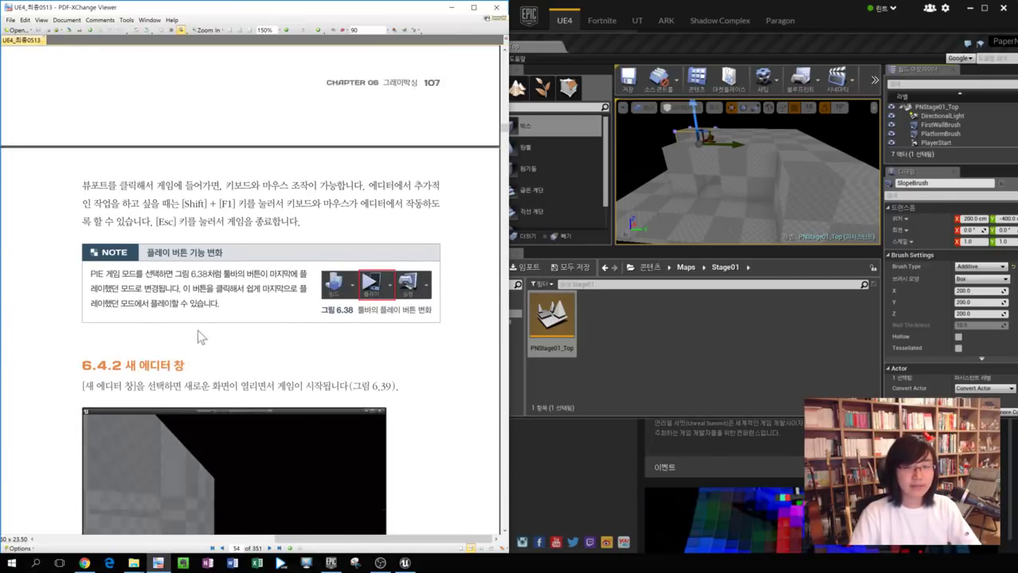
{"action": "scroll", "coordinate": [189, 299], "scroll_direction": "up", "scroll_amount": 5}
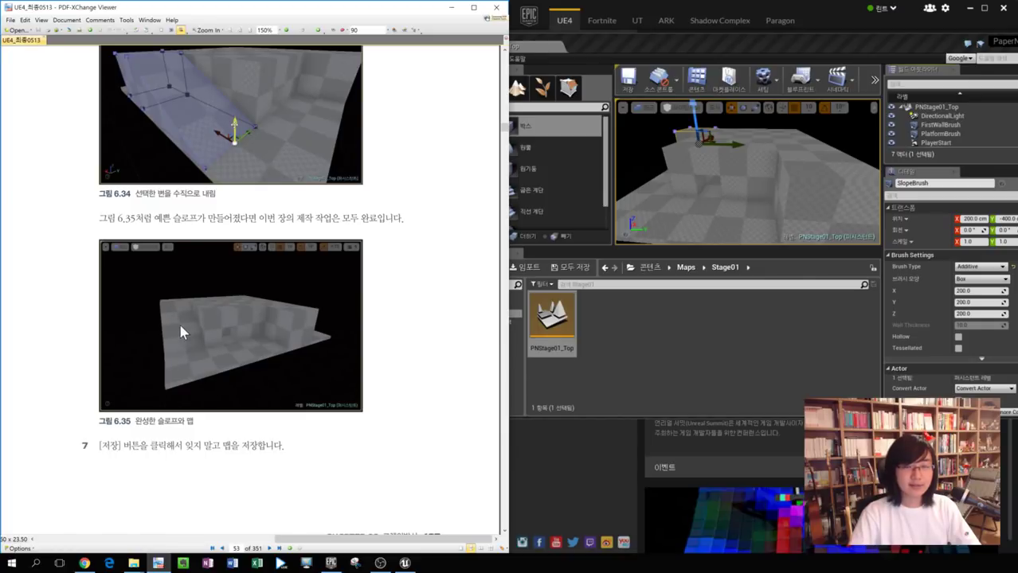
{"action": "scroll", "coordinate": [188, 333], "scroll_direction": "up", "scroll_amount": 15}
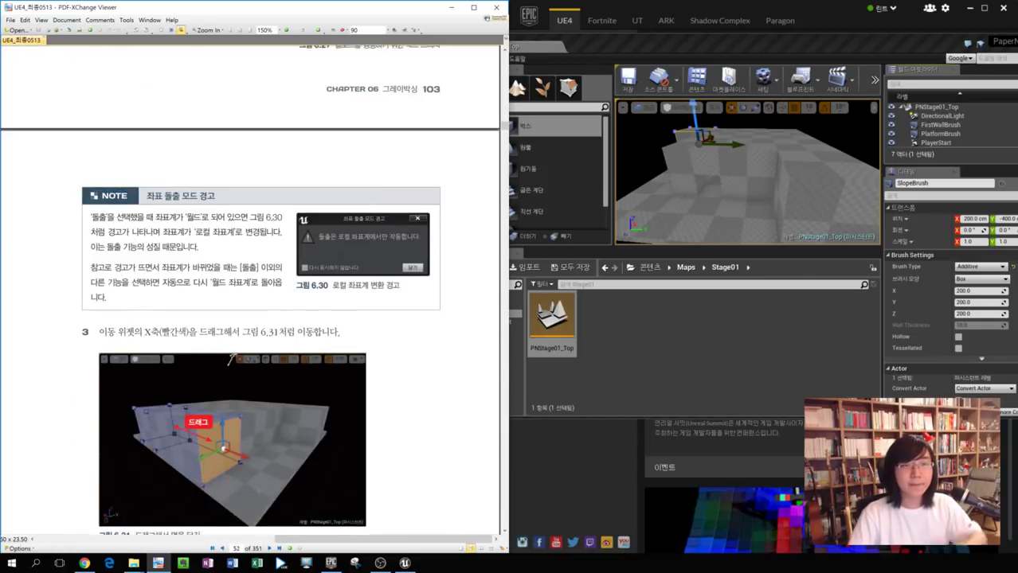
{"action": "scroll", "coordinate": [225, 289], "scroll_direction": "down", "scroll_amount": 6}
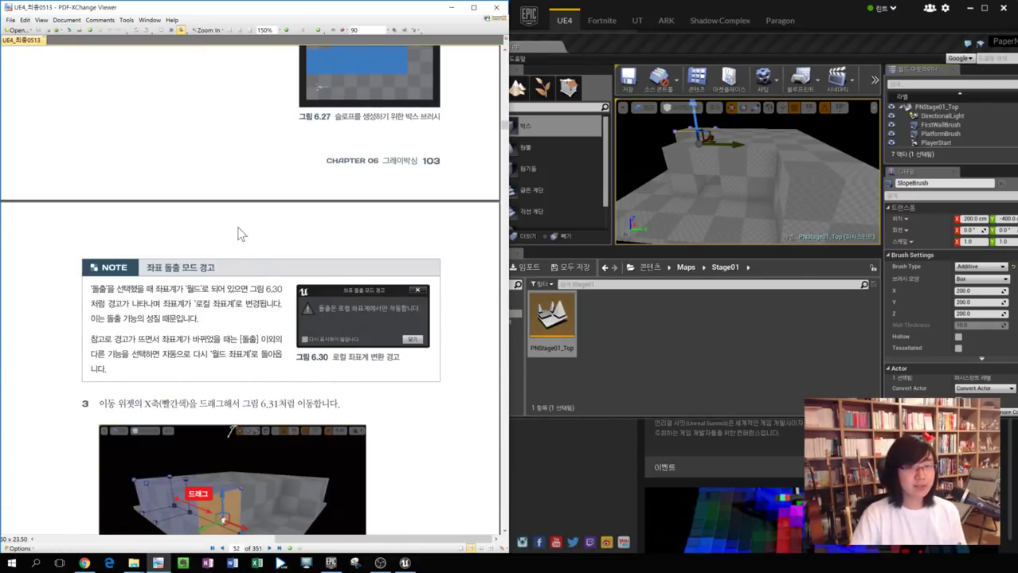
{"action": "scroll", "coordinate": [227, 311], "scroll_direction": "up", "scroll_amount": 3}
{"action": "scroll", "coordinate": [228, 334], "scroll_direction": "down", "scroll_amount": 3}
{"action": "scroll", "coordinate": [230, 360], "scroll_direction": "down", "scroll_amount": 2}
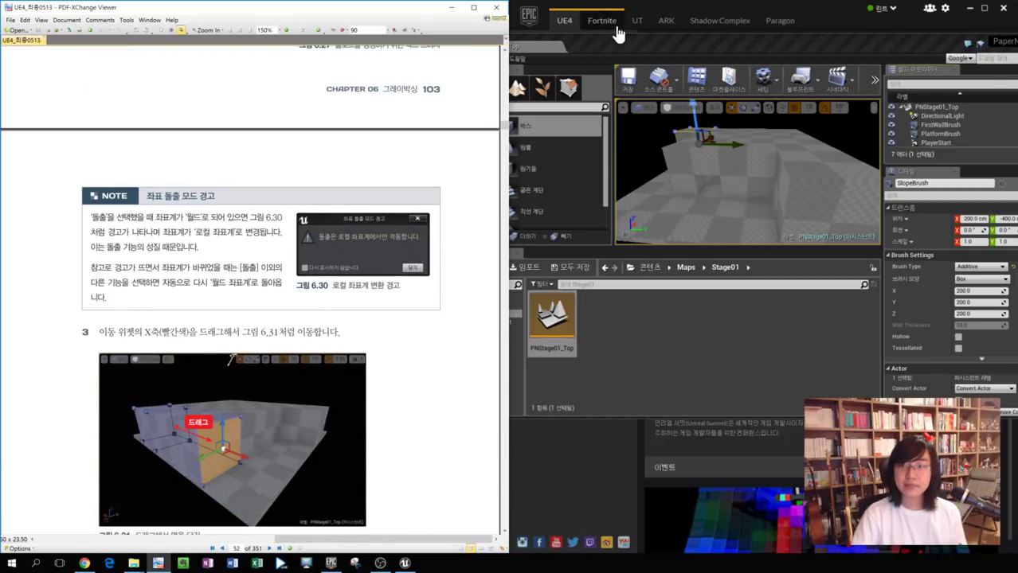
{"action": "left_click_drag", "start_coordinate": [603, 64], "coordinate": [548, 82]}
{"action": "left_click", "coordinate": [225, 171]}
{"action": "scroll", "coordinate": [223, 179], "scroll_direction": "up", "scroll_amount": 5}
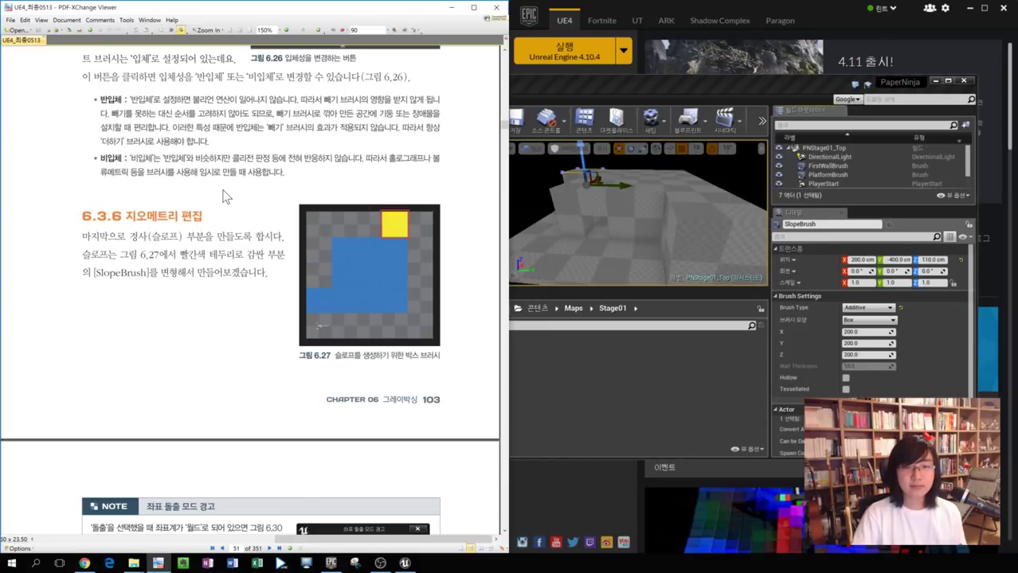
{"action": "scroll", "coordinate": [231, 198], "scroll_direction": "down", "scroll_amount": 3}
Clear the SecondWallBrush selection, turn the view toward the slope block, and select SlopeBrush.
{"action": "left_click", "coordinate": [654, 233]}
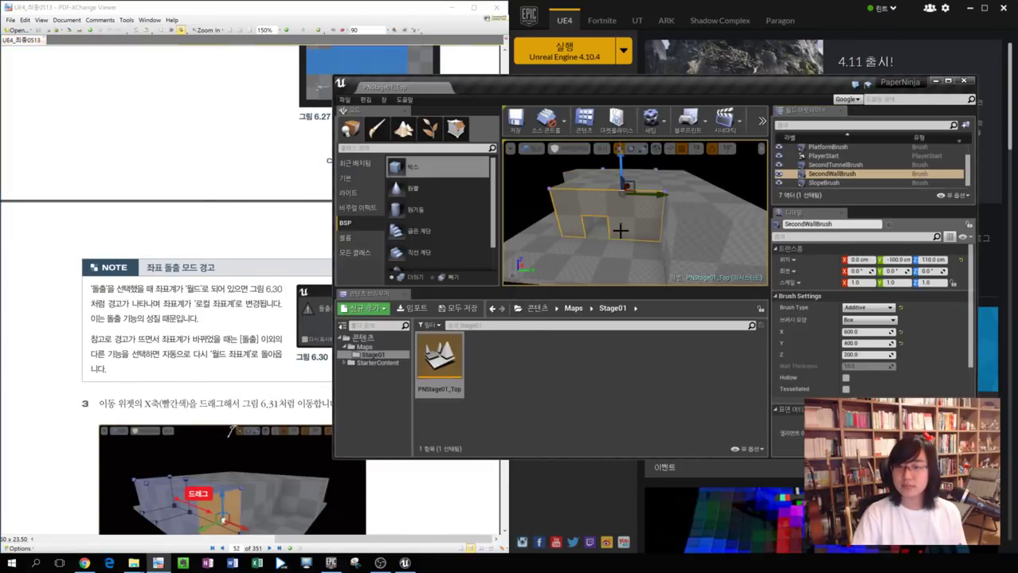
{"action": "left_click", "coordinate": [548, 207]}
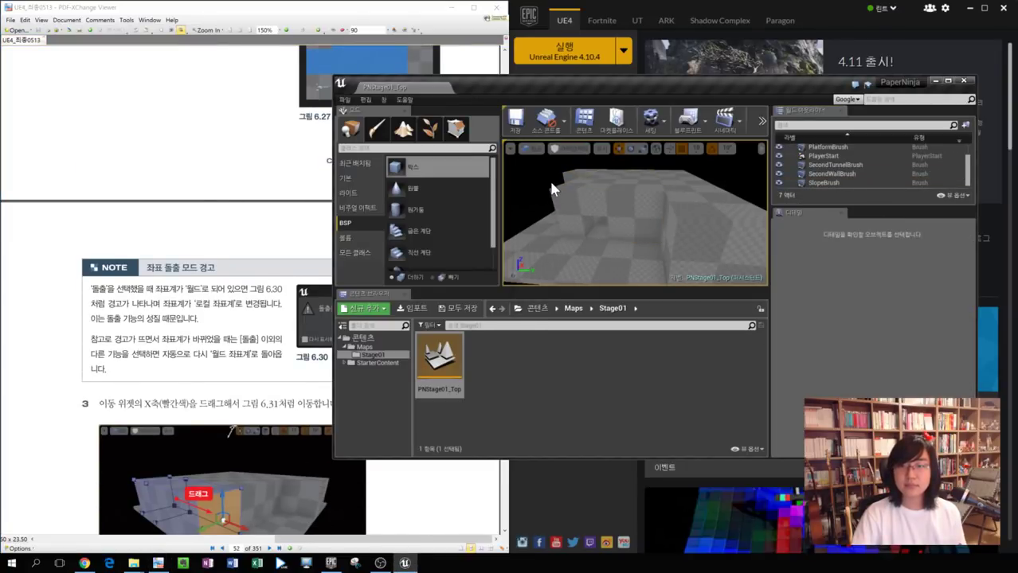
{"action": "left_click", "coordinate": [572, 167]}
{"action": "left_click", "coordinate": [523, 189]}
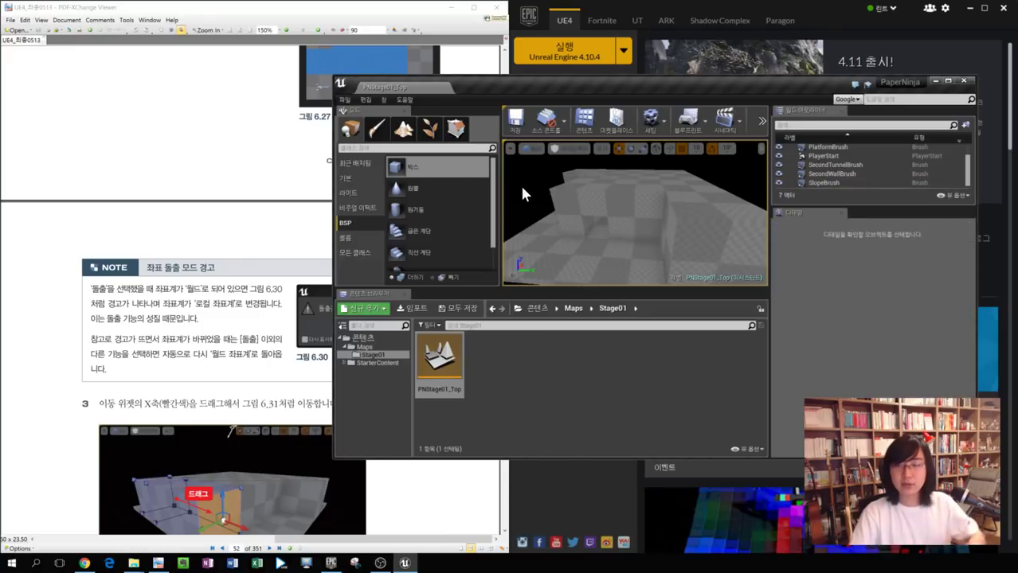
{"action": "right_click_drag", "start_coordinate": [524, 184], "coordinate": [524, 184]}
{"action": "left_click", "coordinate": [547, 191]}
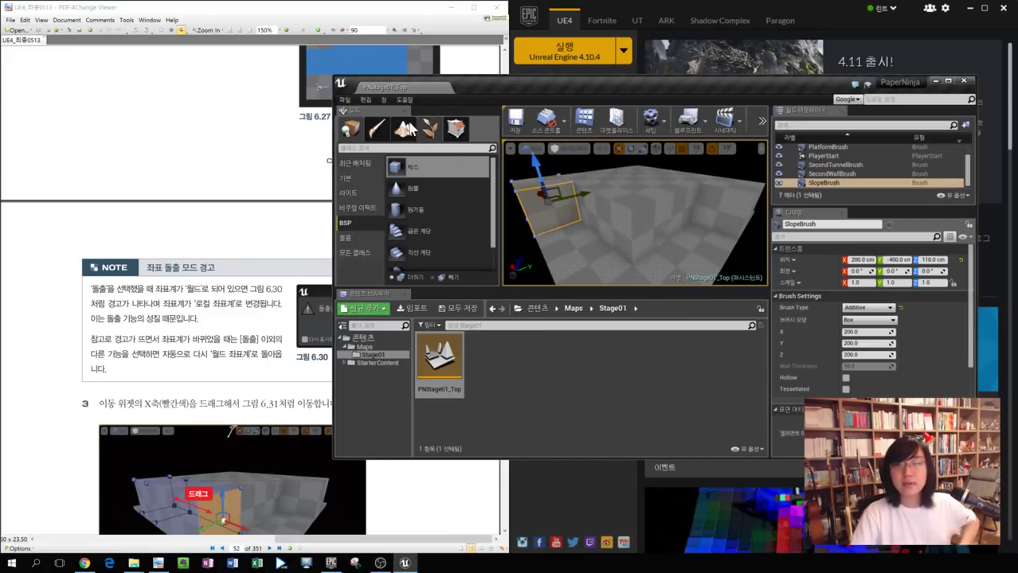
Go through the Paint, Landscape and Foliage modes and switch to Geometry Editing mode for SlopeBrush.
{"action": "left_click", "coordinate": [377, 128]}
{"action": "left_click", "coordinate": [378, 141]}
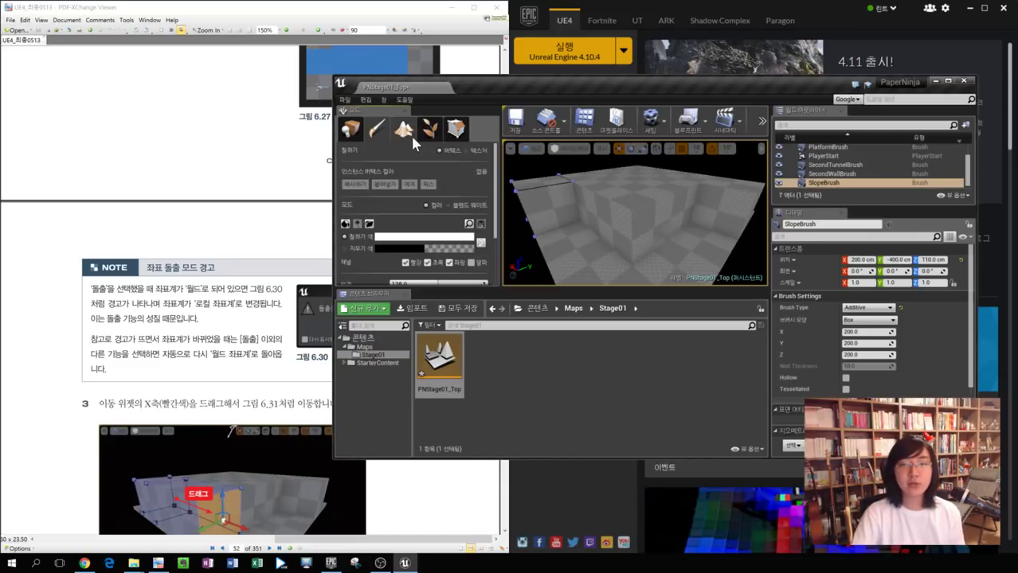
{"action": "left_click", "coordinate": [412, 135]}
{"action": "key", "text": "shift+4"}
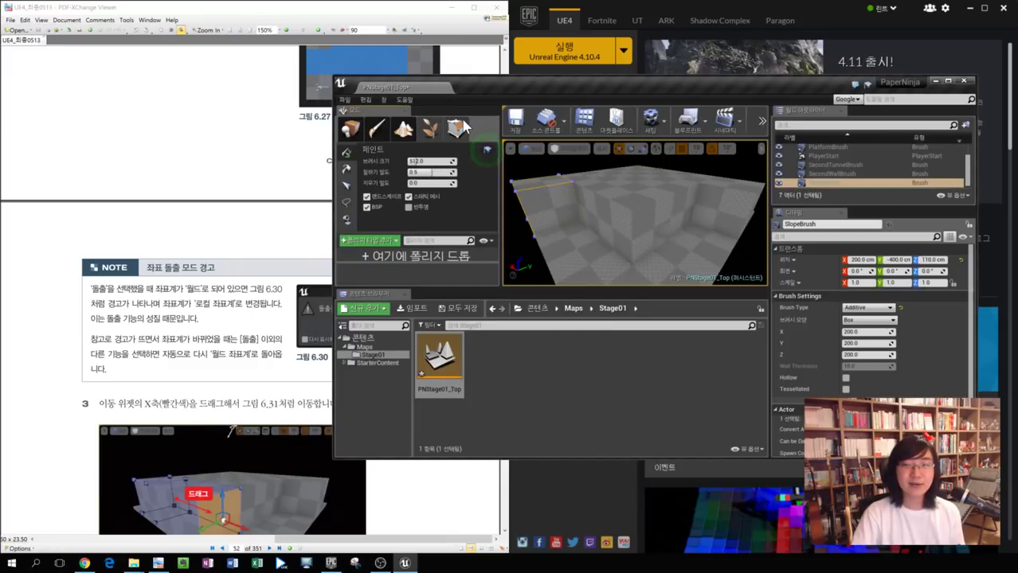
{"action": "left_click", "coordinate": [453, 130]}
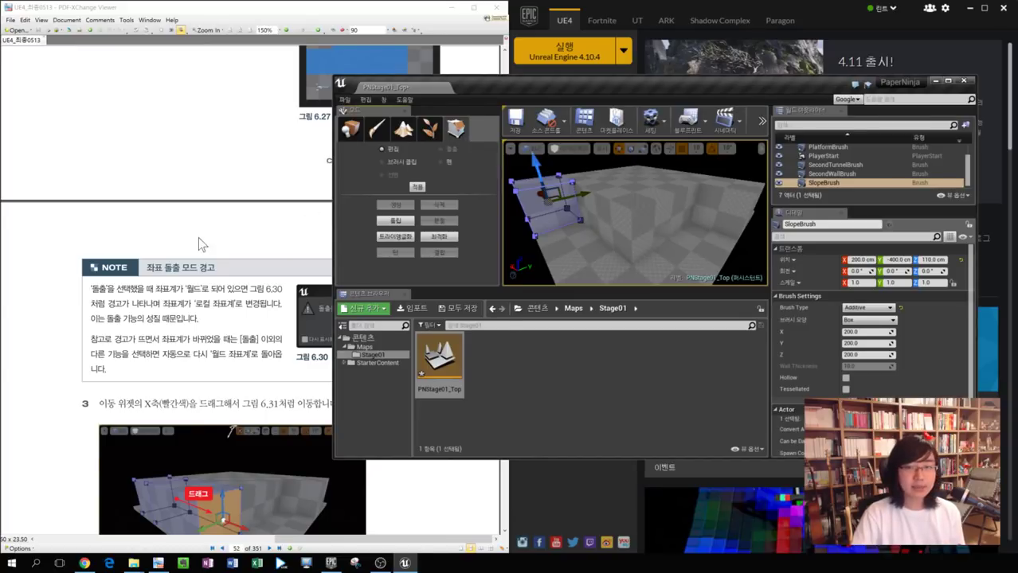
Check the book's first two geometry editing steps, covering face selection in figure 6.28 and the Extrude option.
{"action": "left_click", "coordinate": [254, 221]}
{"action": "scroll", "coordinate": [408, 170], "scroll_direction": "up", "scroll_amount": 1}
{"action": "scroll", "coordinate": [475, 257], "scroll_direction": "down", "scroll_amount": 1}
{"action": "scroll", "coordinate": [475, 257], "scroll_direction": "up", "scroll_amount": 3}
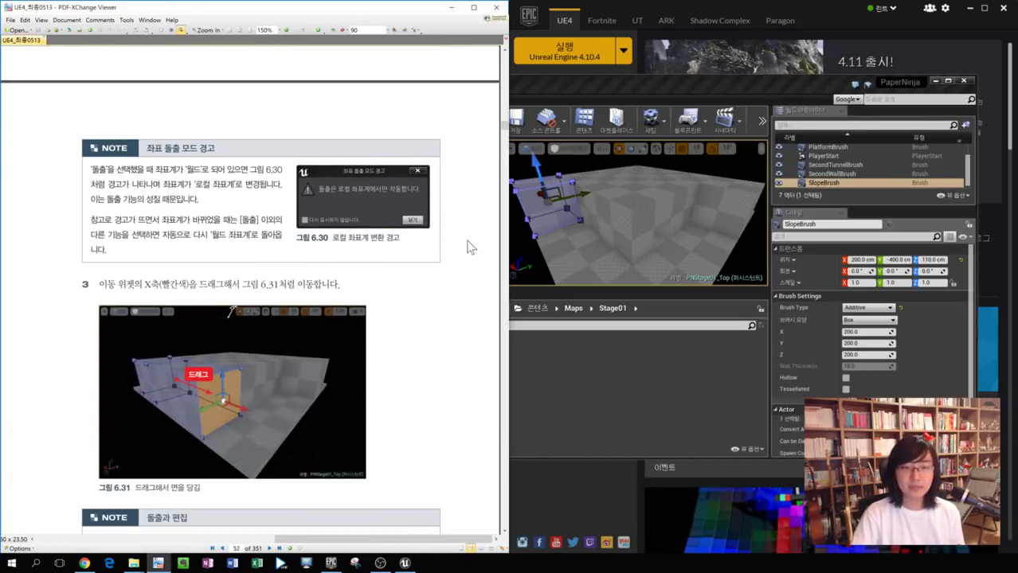
{"action": "left_click_drag", "start_coordinate": [412, 284], "coordinate": [115, 323]}
{"action": "scroll", "coordinate": [174, 430], "scroll_direction": "down", "scroll_amount": 15}
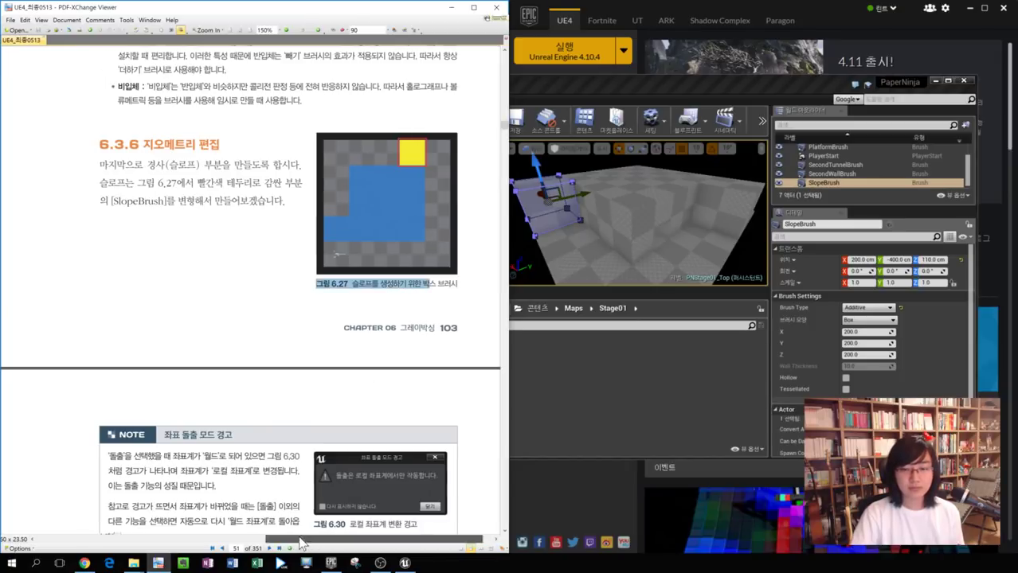
{"action": "scroll", "coordinate": [389, 265], "scroll_direction": "down", "scroll_amount": 1}
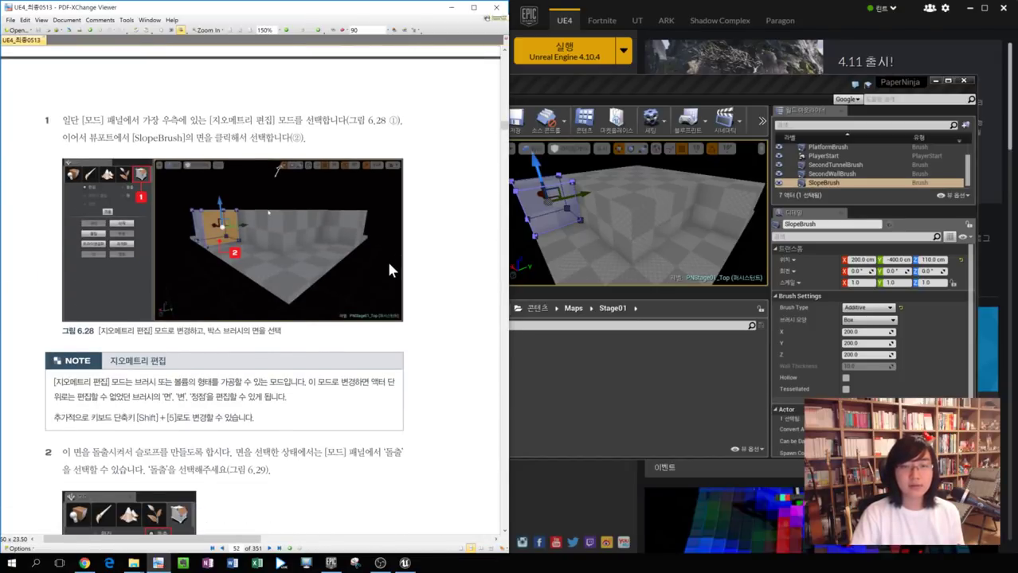
Try selecting a face of SlopeBrush, clear the selection, and select its side face facing into the platform.
{"action": "left_click", "coordinate": [516, 181]}
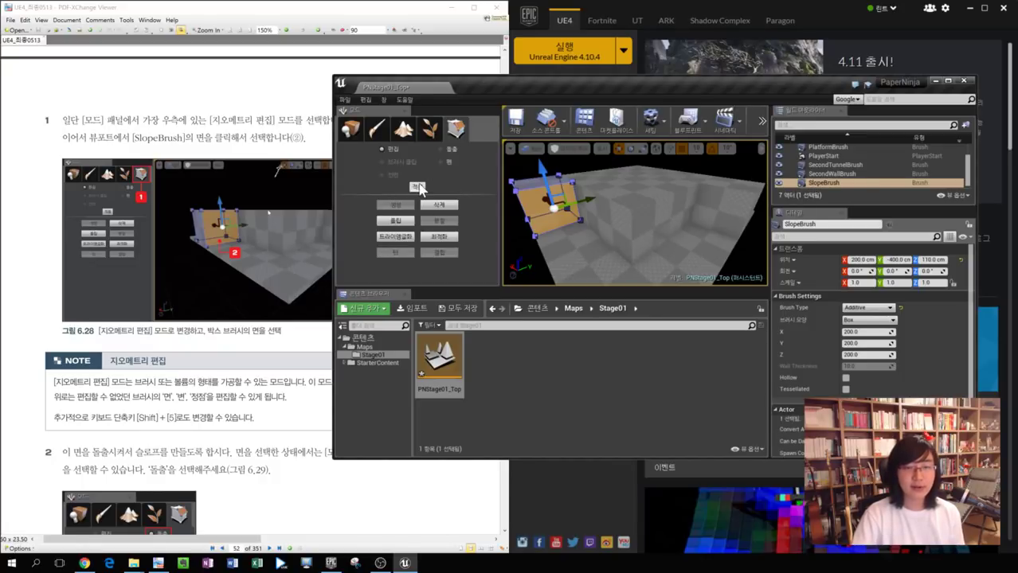
{"action": "left_click", "coordinate": [521, 253]}
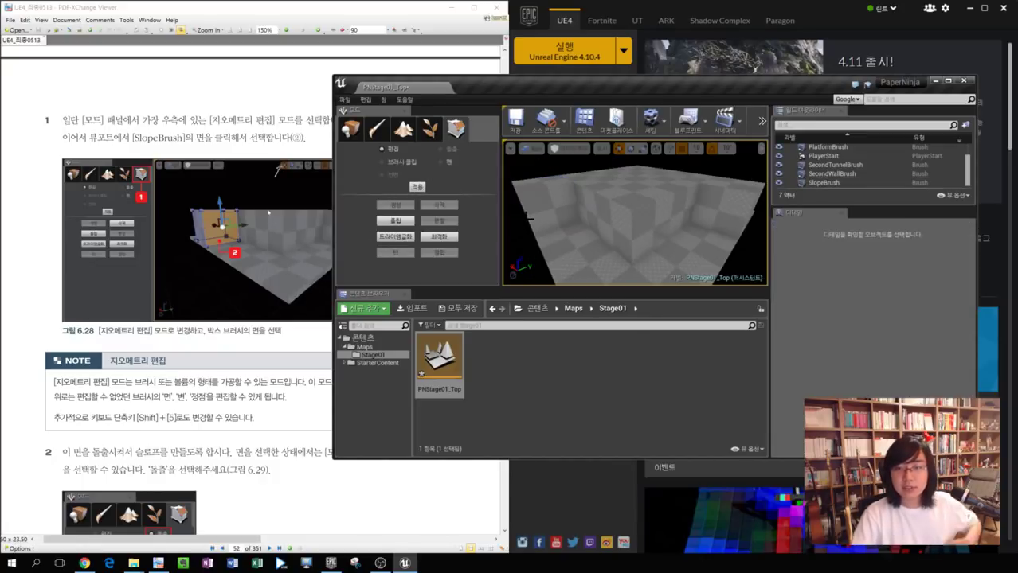
{"action": "left_click", "coordinate": [550, 203]}
{"action": "right_click_drag", "start_coordinate": [550, 204], "coordinate": [556, 226]}
{"action": "left_click", "coordinate": [555, 226]}
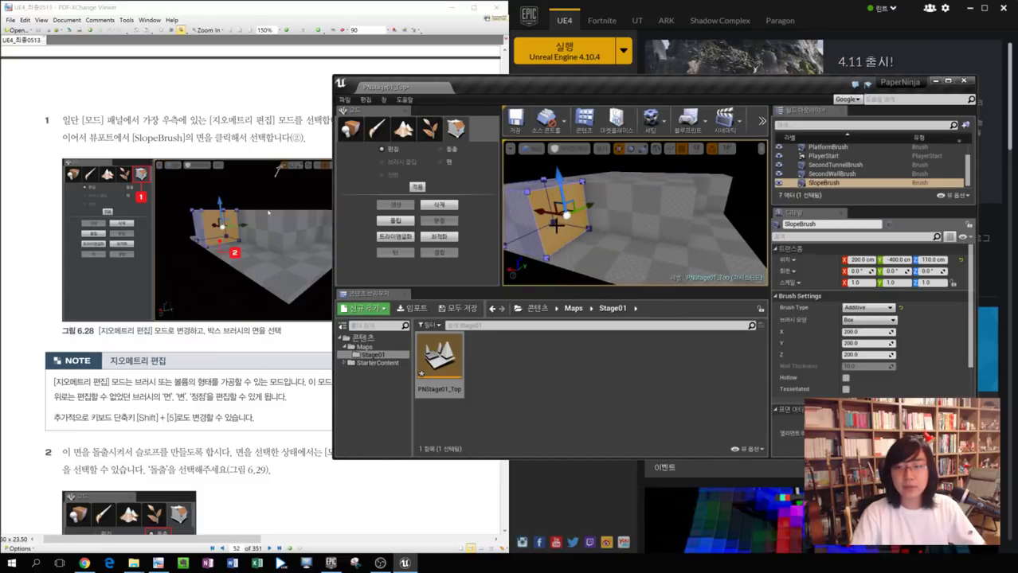
Select a top corner vertex and the adjoining top edge of SlopeBrush in turn.
{"action": "left_click", "coordinate": [519, 207]}
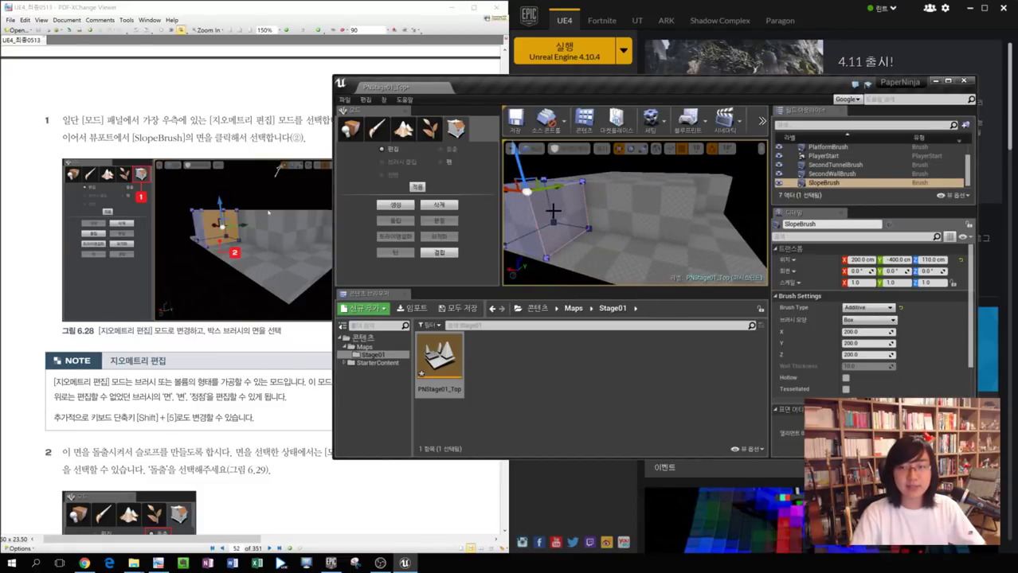
{"action": "left_click", "coordinate": [554, 203]}
{"action": "left_click", "coordinate": [546, 186]}
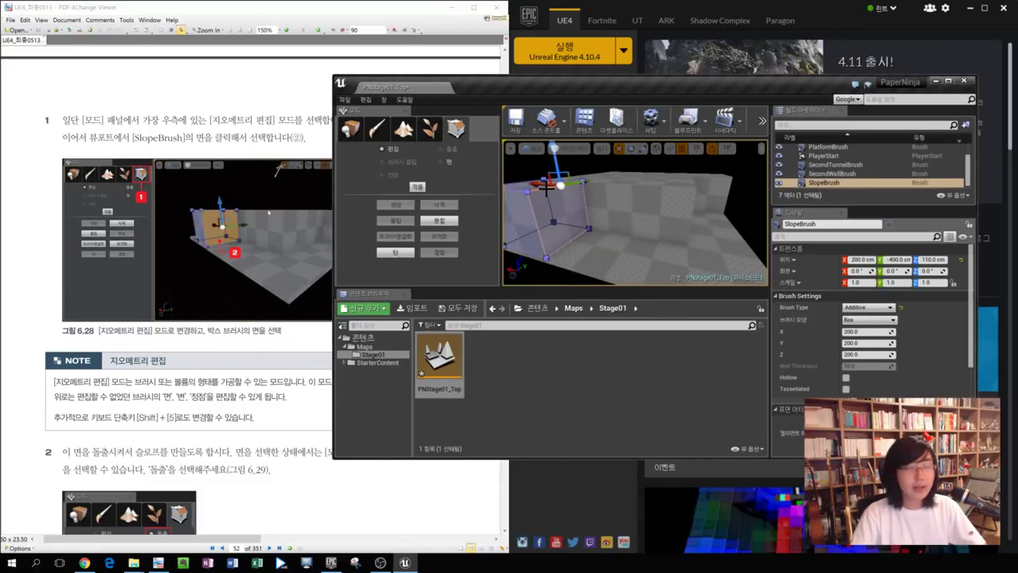
{"action": "left_click", "coordinate": [526, 190]}
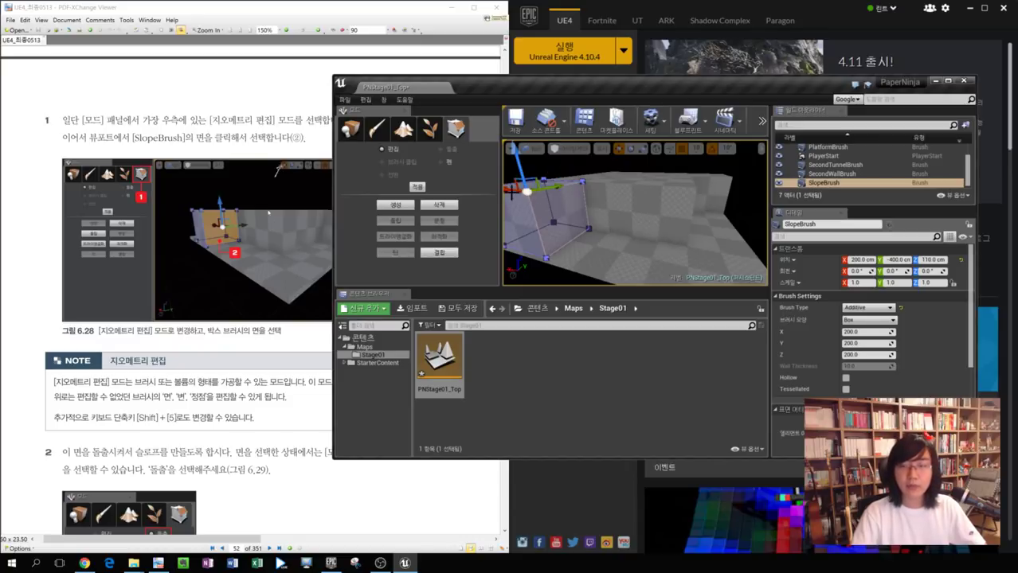
{"action": "scroll", "coordinate": [556, 212], "scroll_direction": "down", "scroll_amount": 5}
{"action": "scroll", "coordinate": [581, 215], "scroll_direction": "up", "scroll_amount": 4}
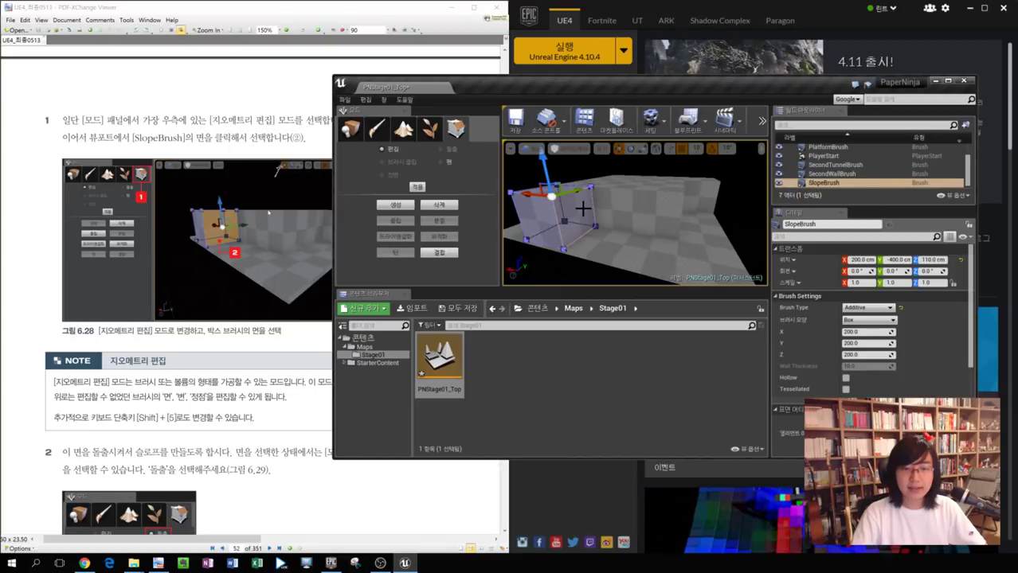
Reselect SlopeBrush's side face, undo a trial move of it, and return the editor to full screen.
{"action": "left_click", "coordinate": [570, 202]}
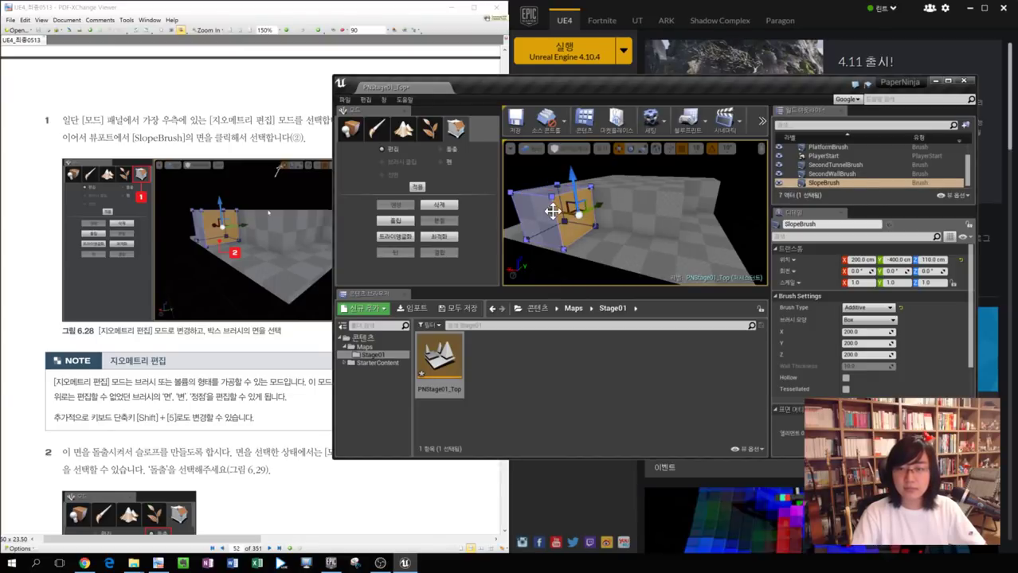
{"action": "mouse_move", "coordinate": [553, 211]}
{"action": "left_mouse_down"}
{"action": "mouse_move", "coordinate": [633, 229]}
{"action": "mouse_move", "coordinate": [570, 242]}
{"action": "mouse_move", "coordinate": [629, 253]}
{"action": "mouse_move", "coordinate": [597, 247]}
{"action": "mouse_move", "coordinate": [641, 252]}
{"action": "mouse_move", "coordinate": [560, 239]}
{"action": "mouse_move", "coordinate": [677, 243]}
{"action": "mouse_move", "coordinate": [593, 243]}
{"action": "mouse_move", "coordinate": [665, 245]}
{"action": "mouse_move", "coordinate": [563, 213]}
{"action": "mouse_move", "coordinate": [585, 221]}
{"action": "left_mouse_up"}
{"action": "key", "text": "ctrl+z"}
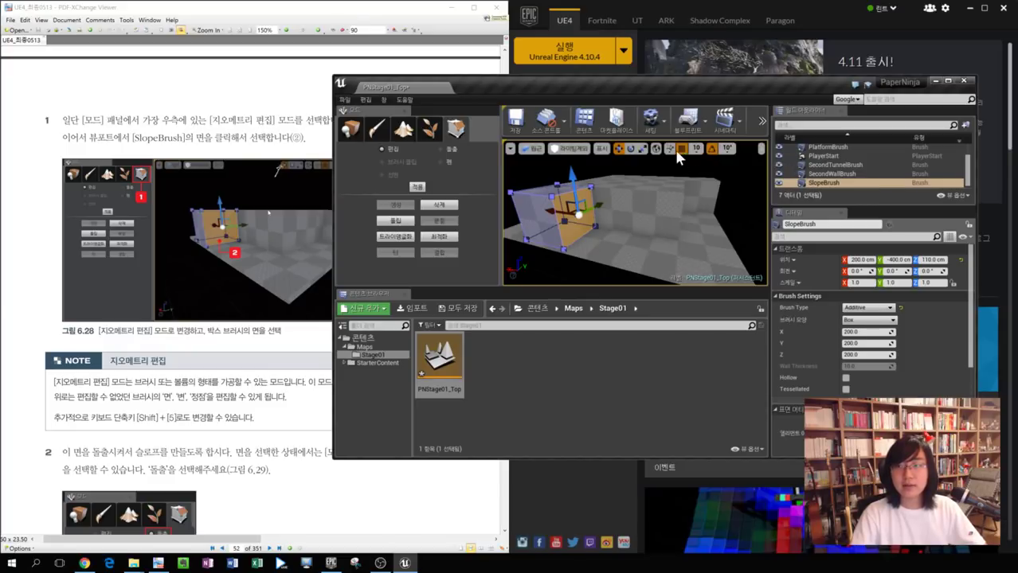
{"action": "double_click", "coordinate": [673, 88]}
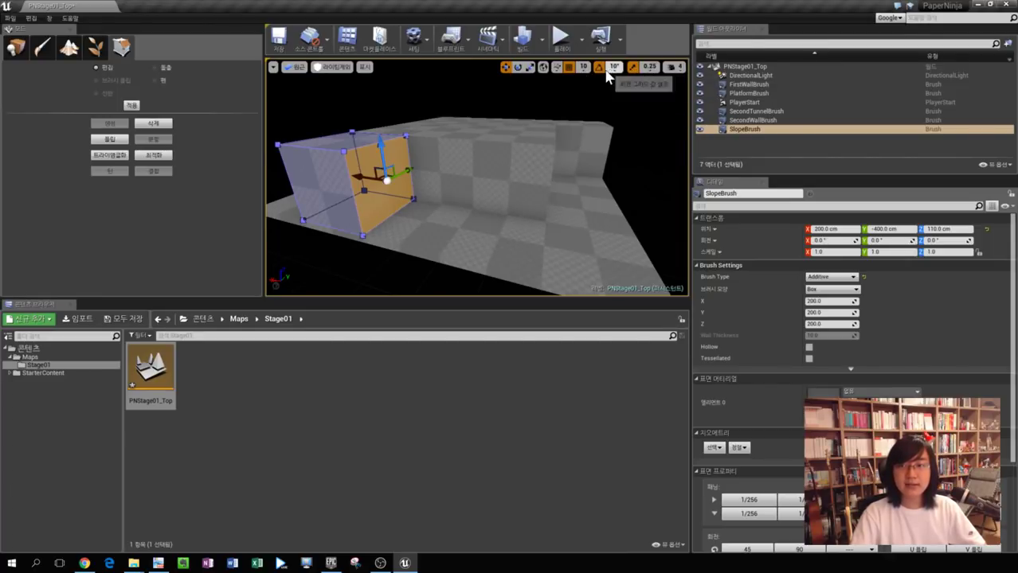
Set the position grid snap to 50 and move SlopeBrush's side face along the X axis toward the platform's front edge.
{"action": "left_click", "coordinate": [586, 69]}
{"action": "left_click", "coordinate": [591, 120]}
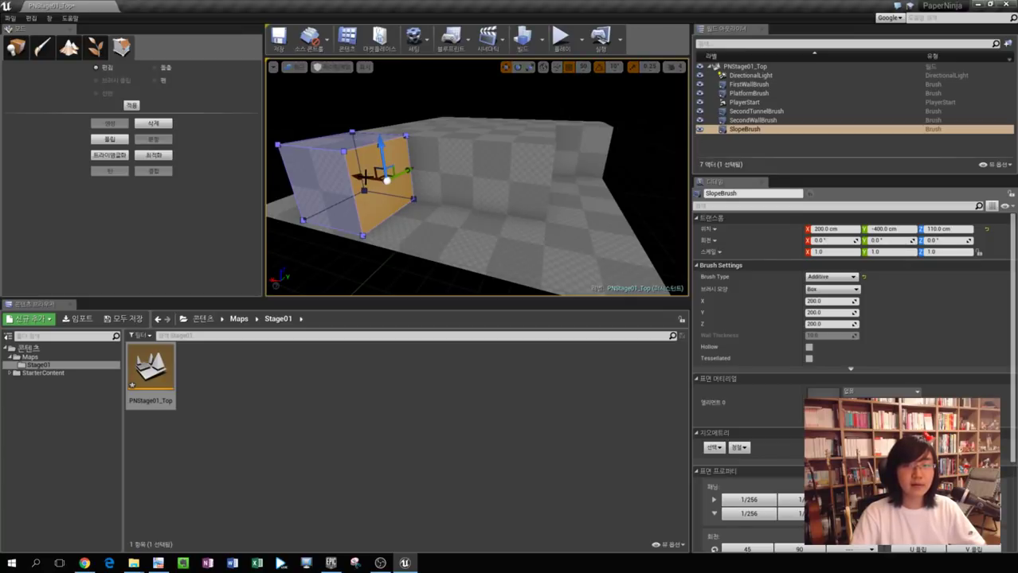
{"action": "left_click_drag", "start_coordinate": [366, 177], "coordinate": [523, 202]}
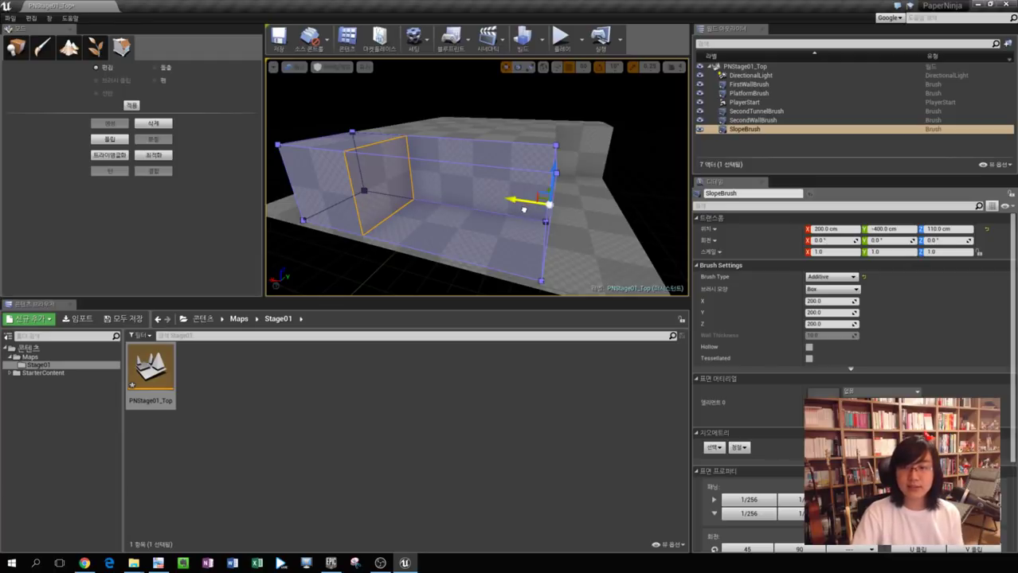
{"action": "mouse_move", "coordinate": [523, 209]}
{"action": "left_mouse_down"}
{"action": "mouse_move", "coordinate": [382, 199]}
{"action": "mouse_move", "coordinate": [515, 219]}
{"action": "left_mouse_up"}
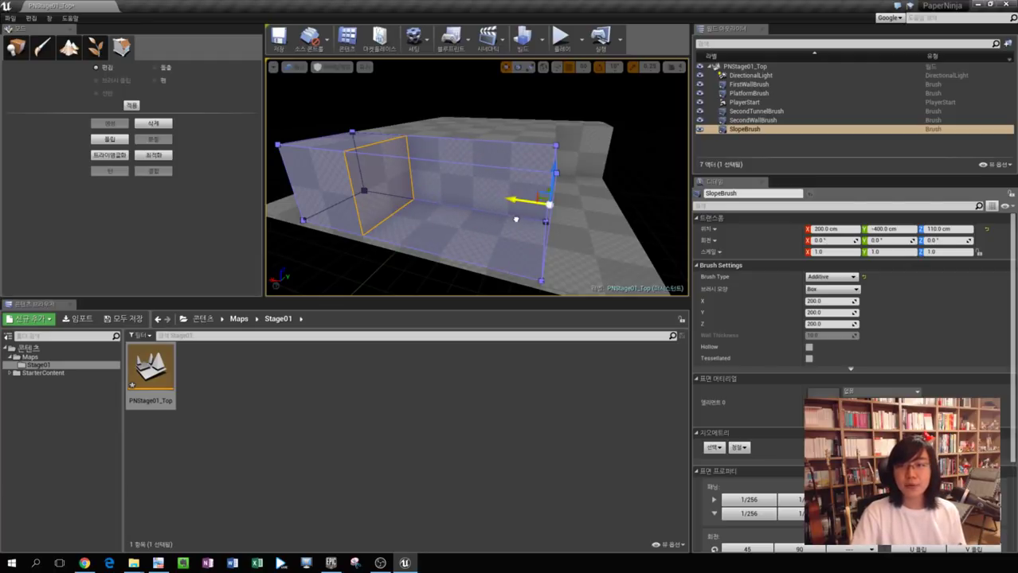
{"action": "right_click_drag", "start_coordinate": [516, 219], "coordinate": [568, 168]}
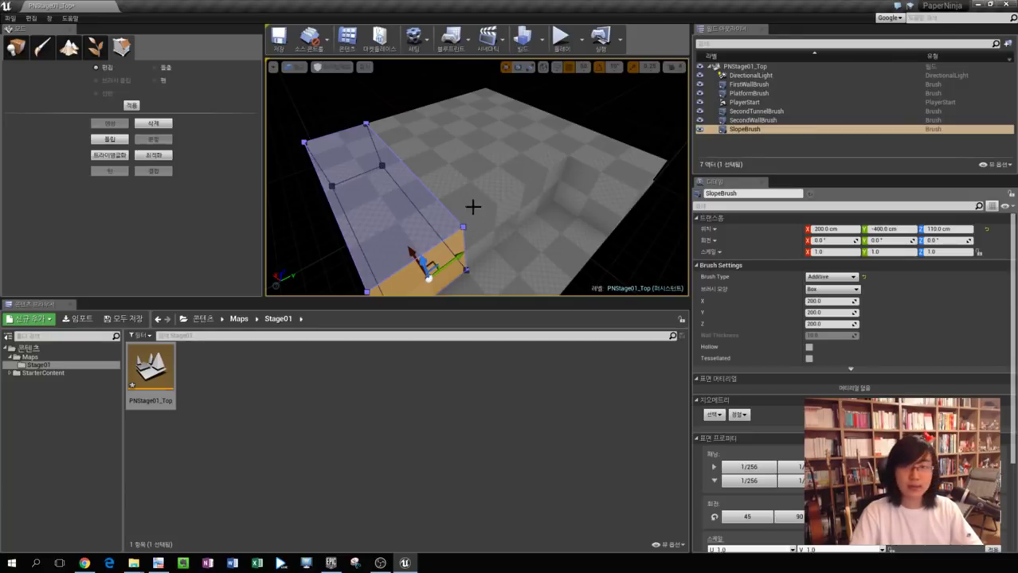
Check the book's steps on the Extrude option, pulling the face along X in figure 6.31, and step 4.
{"action": "left_click_drag", "start_coordinate": [357, 8], "coordinate": [622, 94]}
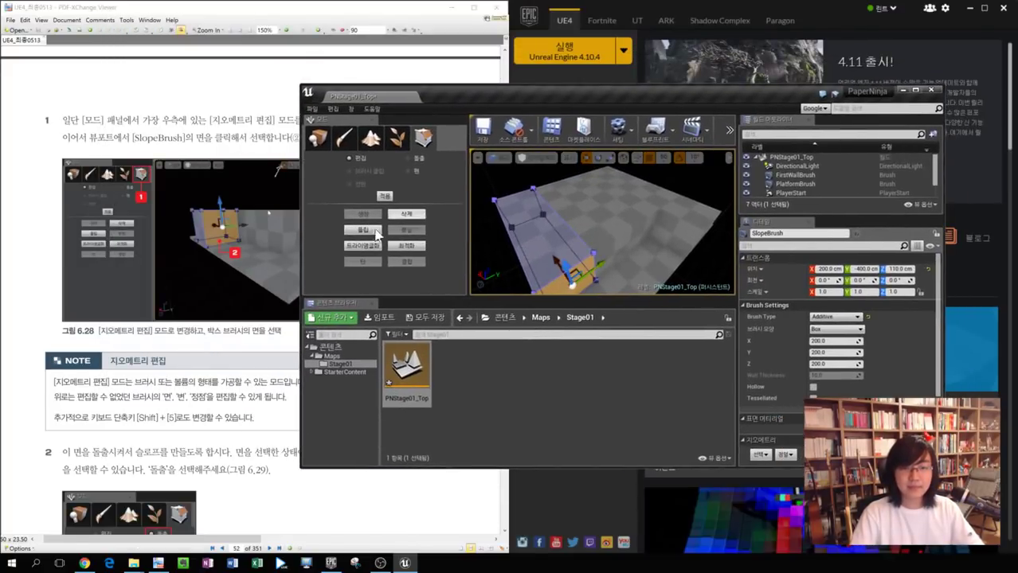
{"action": "left_click", "coordinate": [296, 288]}
{"action": "scroll", "coordinate": [325, 293], "scroll_direction": "down", "scroll_amount": 5}
{"action": "scroll", "coordinate": [298, 323], "scroll_direction": "up", "scroll_amount": 3}
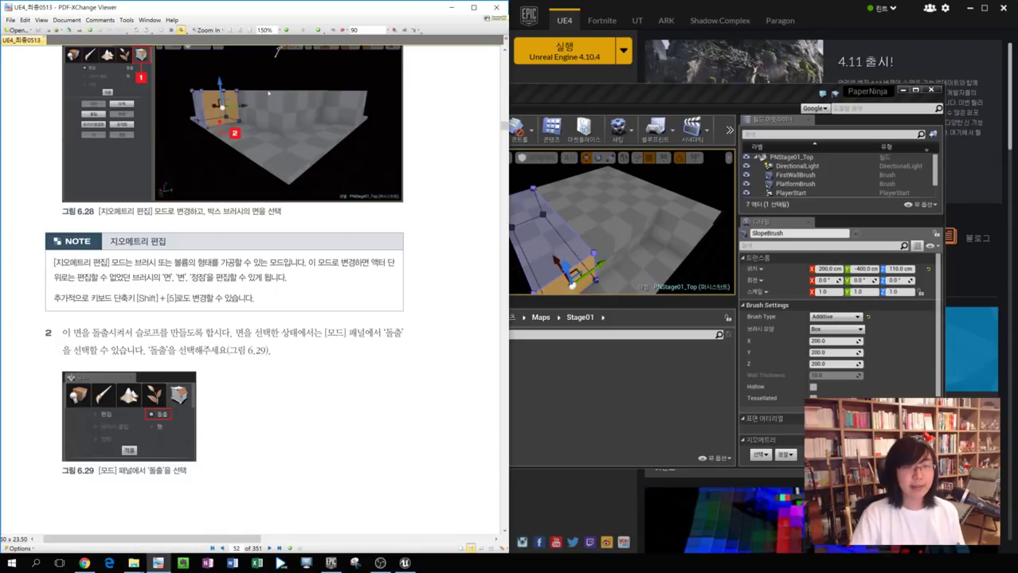
{"action": "scroll", "coordinate": [243, 161], "scroll_direction": "up", "scroll_amount": 1}
{"action": "scroll", "coordinate": [243, 161], "scroll_direction": "down", "scroll_amount": 2}
{"action": "left_click_drag", "start_coordinate": [227, 539], "coordinate": [438, 542]}
{"action": "scroll", "coordinate": [380, 502], "scroll_direction": "up", "scroll_amount": 3}
{"action": "scroll", "coordinate": [439, 400], "scroll_direction": "down", "scroll_amount": 1}
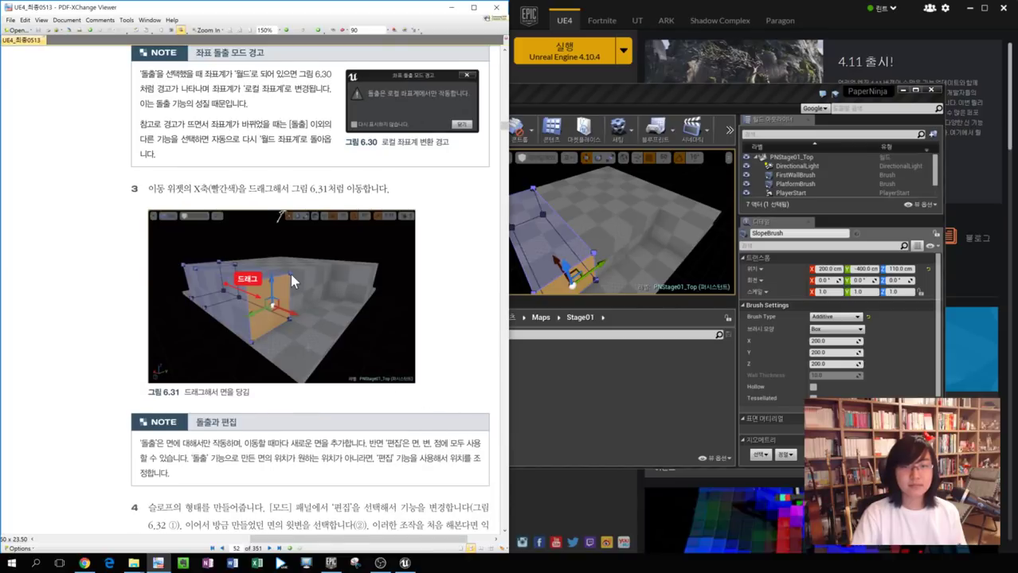
{"action": "scroll", "coordinate": [506, 275], "scroll_direction": "down", "scroll_amount": 3}
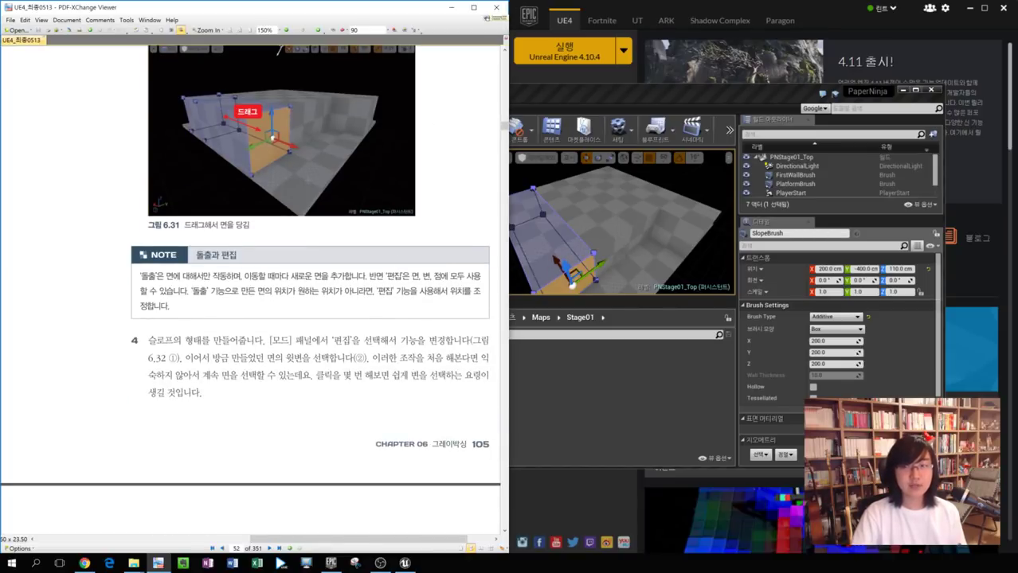
Try selecting other elements of SlopeBrush, and undo the move of its side face along the X axis.
{"action": "left_click", "coordinate": [629, 279]}
{"action": "left_click", "coordinate": [581, 247]}
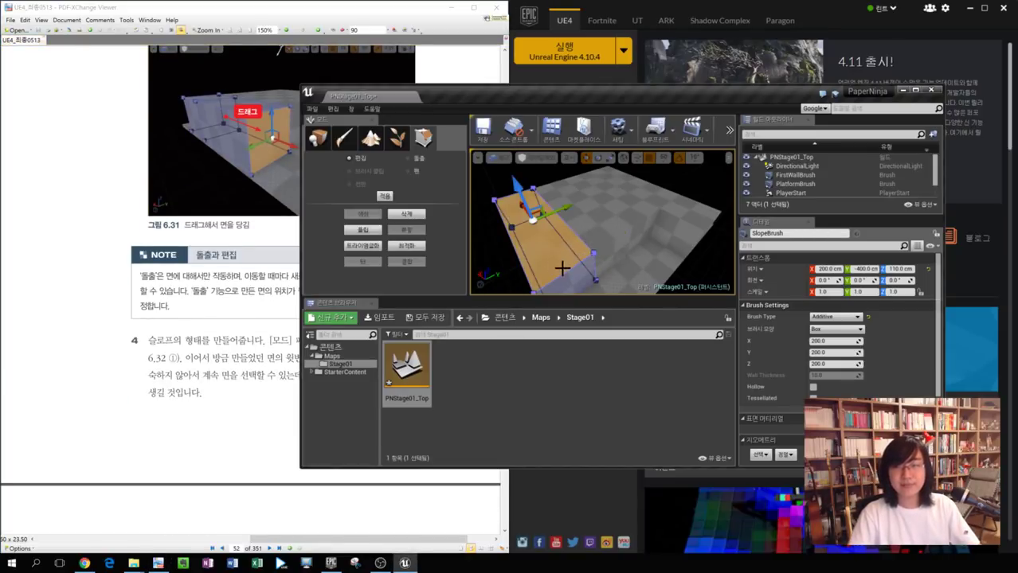
{"action": "left_click", "coordinate": [590, 253]}
{"action": "left_click", "coordinate": [566, 283]}
{"action": "left_click_drag", "start_coordinate": [566, 283], "coordinate": [593, 189], "text": "alt"}
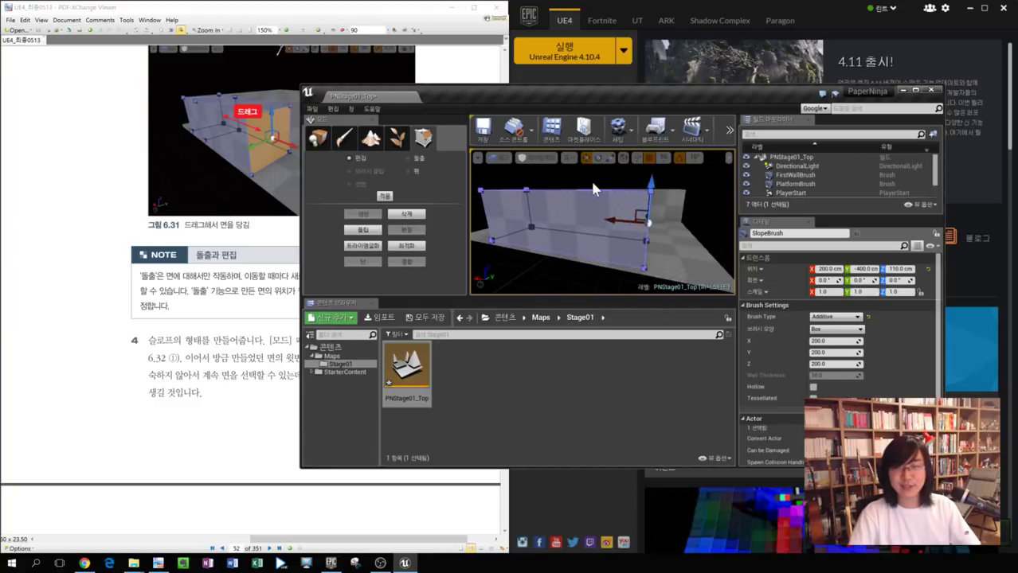
{"action": "key", "text": "ctrl+z"}
Switch geometry editing to Extrude, dismiss the coordinate notice, and extrude SlopeBrush's side face along X to the platform's front edge.
{"action": "left_click", "coordinate": [414, 160]}
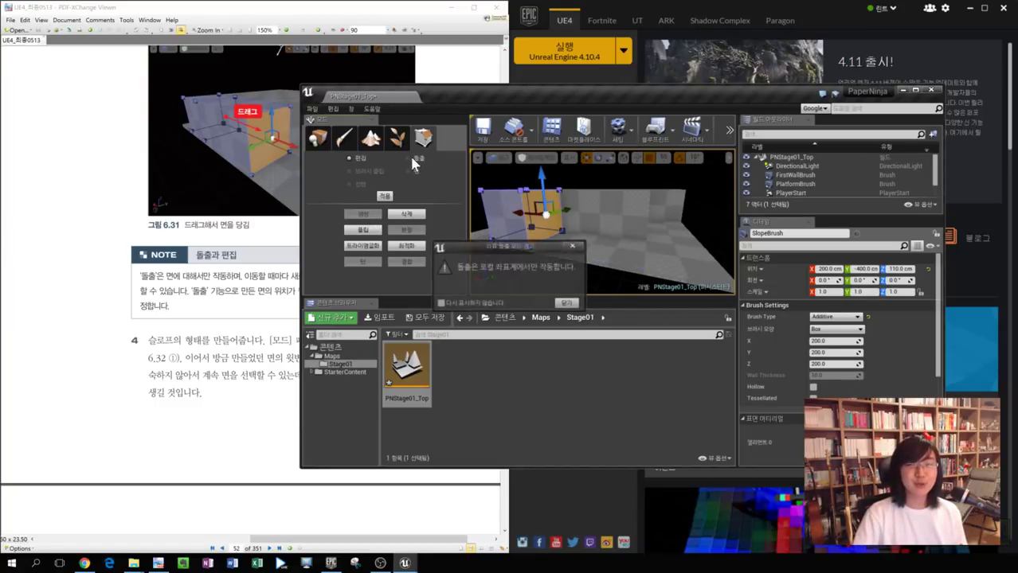
{"action": "left_click", "coordinate": [565, 305]}
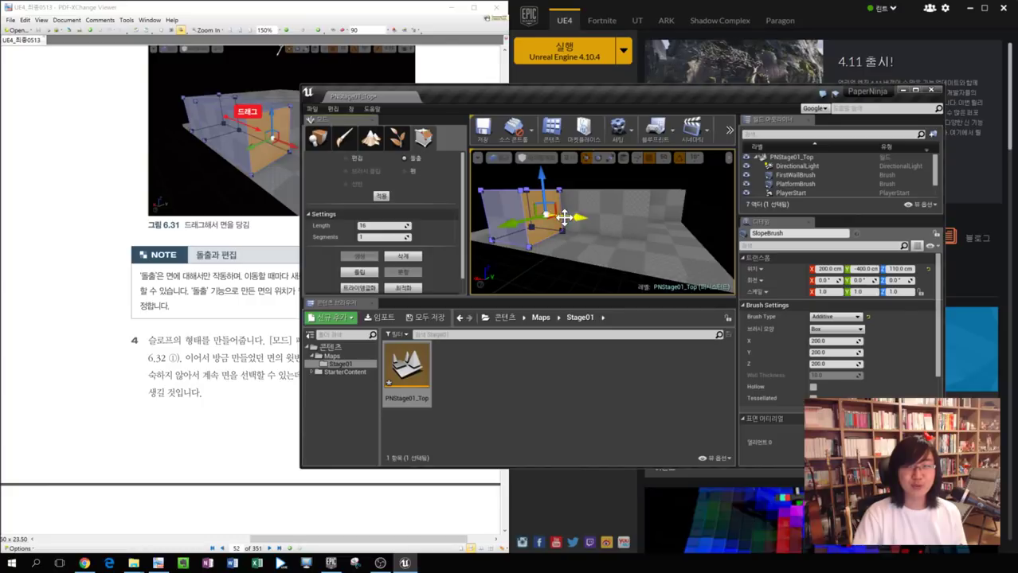
{"action": "left_click_drag", "start_coordinate": [564, 217], "coordinate": [656, 239]}
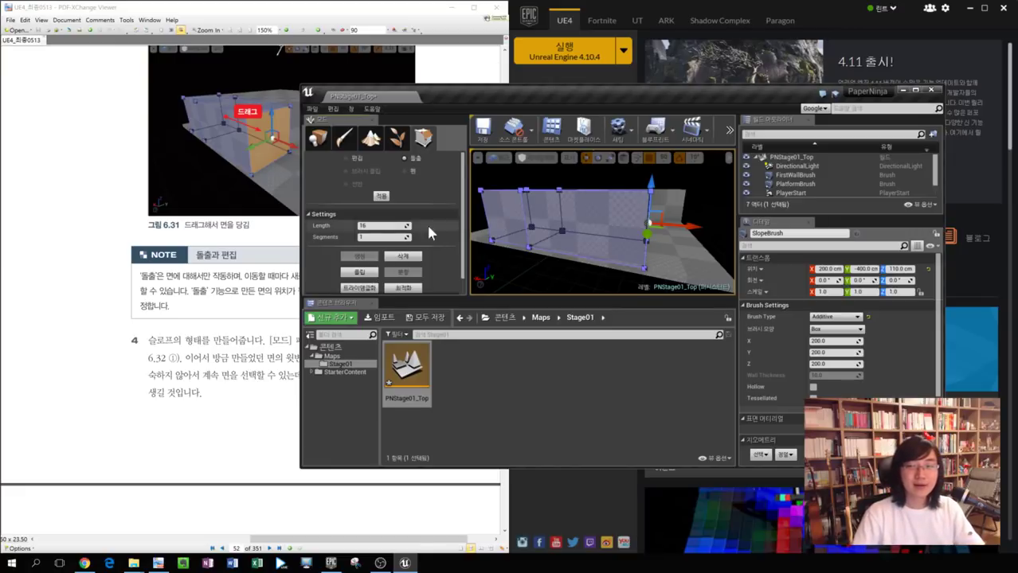
Consult figure 6.32 in the book and switch geometry editing back to Edit with nothing selected.
{"action": "left_click", "coordinate": [319, 510]}
{"action": "scroll", "coordinate": [325, 534], "scroll_direction": "down", "scroll_amount": 3}
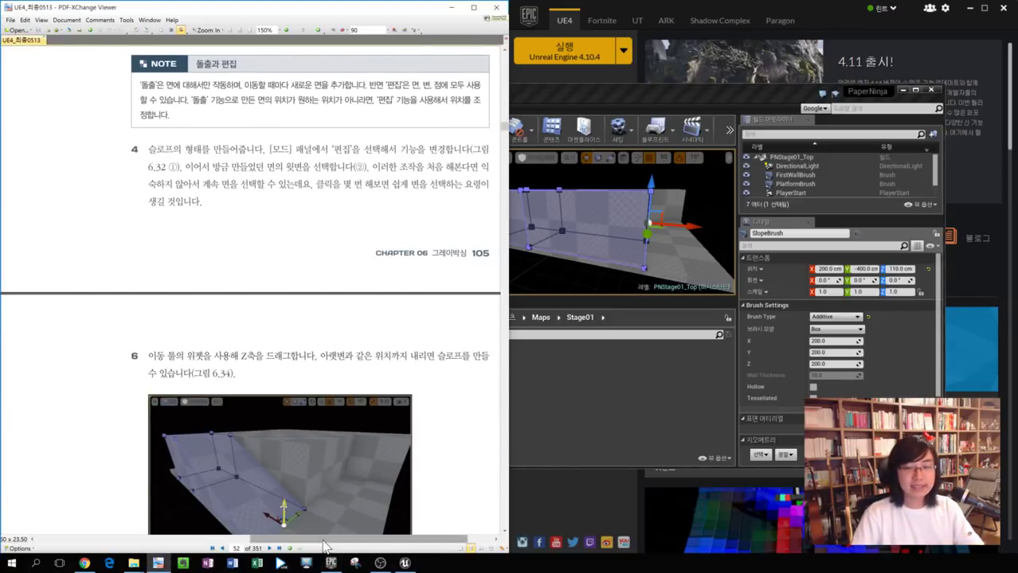
{"action": "left_click_drag", "start_coordinate": [322, 540], "coordinate": [167, 540]}
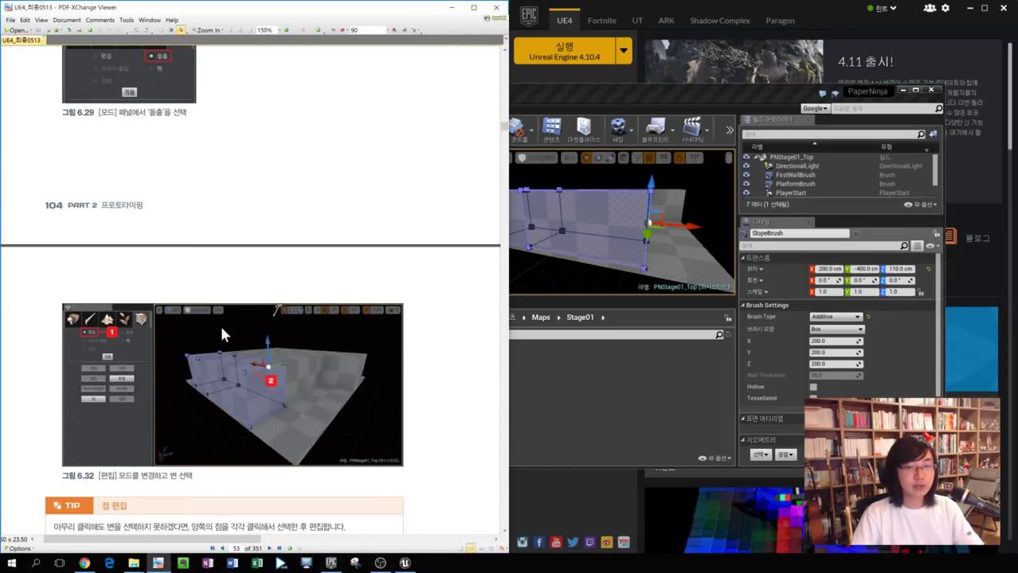
{"action": "left_click", "coordinate": [548, 210]}
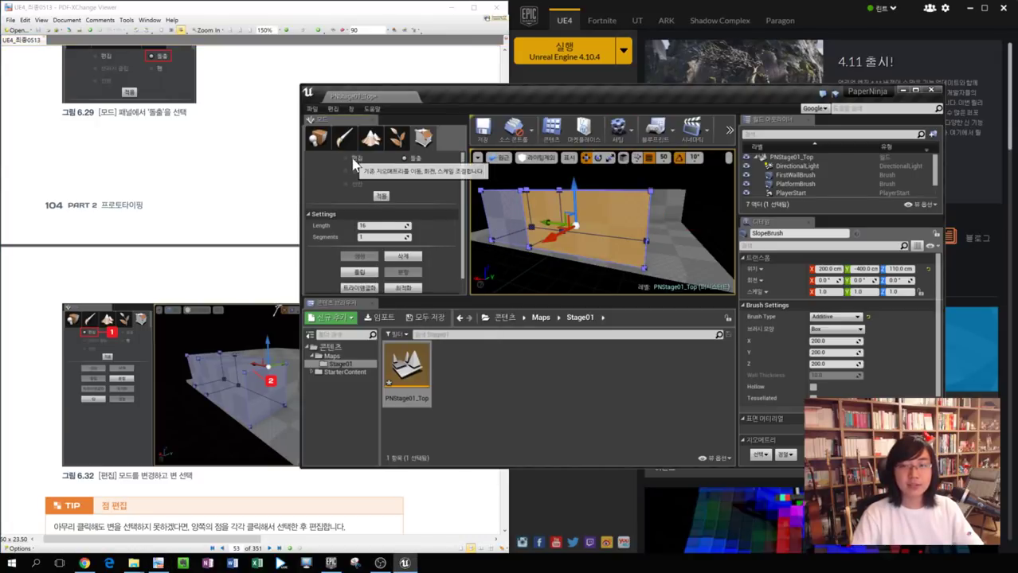
{"action": "left_click", "coordinate": [577, 278]}
{"action": "right_click_drag", "start_coordinate": [647, 221], "coordinate": [591, 223]}
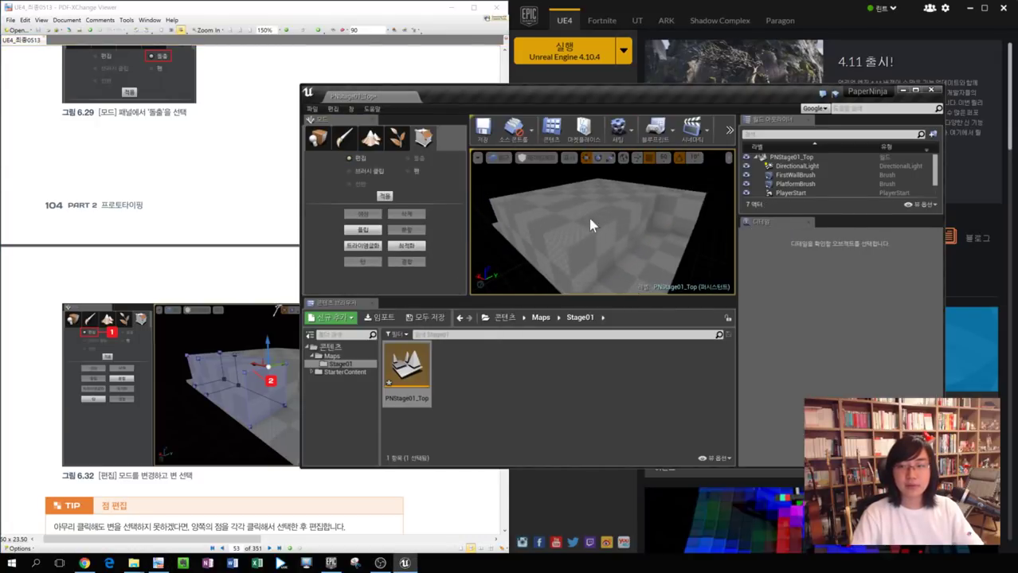
Reselect SlopeBrush and select the top edge of its extruded end face.
{"action": "left_click", "coordinate": [573, 224]}
{"action": "left_click", "coordinate": [509, 267]}
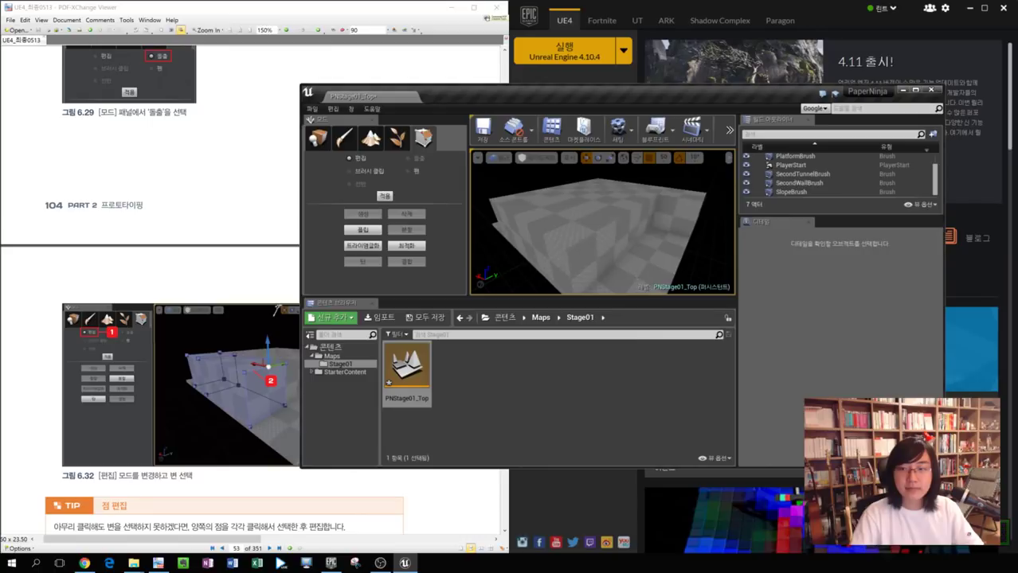
{"action": "left_click", "coordinate": [591, 236]}
{"action": "left_click", "coordinate": [590, 234]}
{"action": "left_click", "coordinate": [589, 235]}
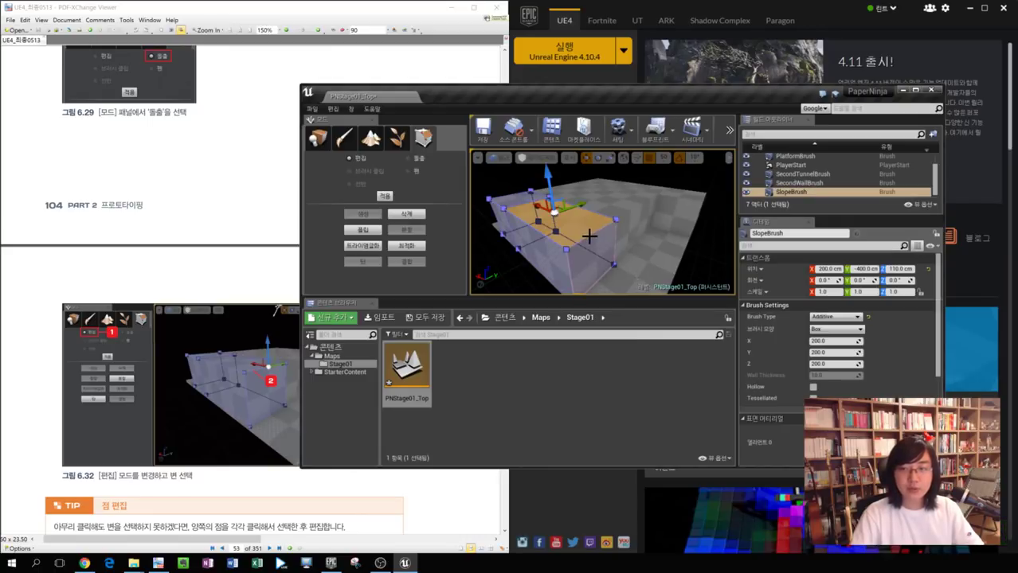
{"action": "left_click", "coordinate": [587, 236]}
{"action": "left_click", "coordinate": [586, 237]}
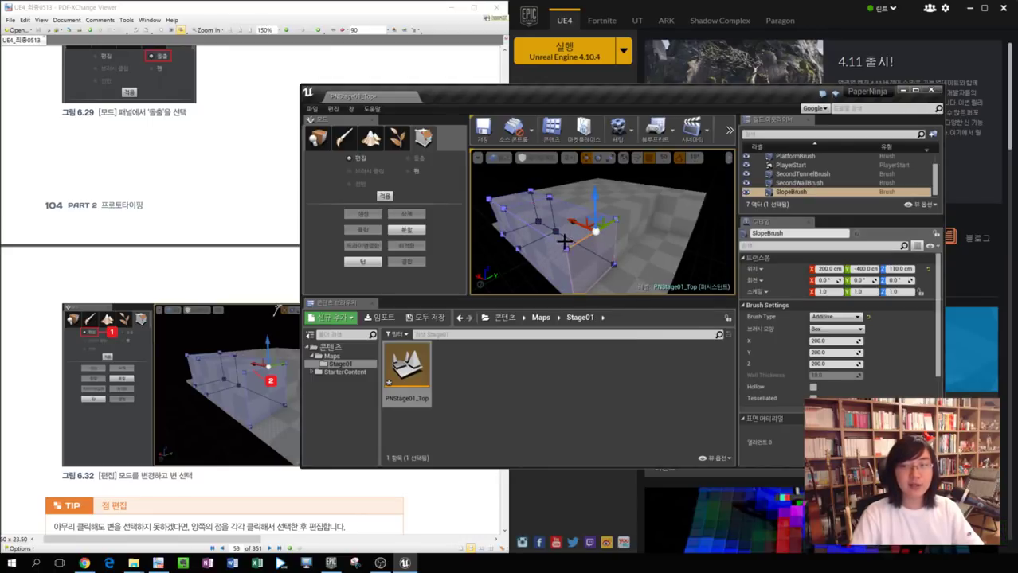
Practise selecting SlopeBrush's top face, end face and the end's top edge, with the editor at full screen.
{"action": "left_click", "coordinate": [557, 223]}
{"action": "left_click", "coordinate": [580, 247]}
{"action": "left_click", "coordinate": [570, 235]}
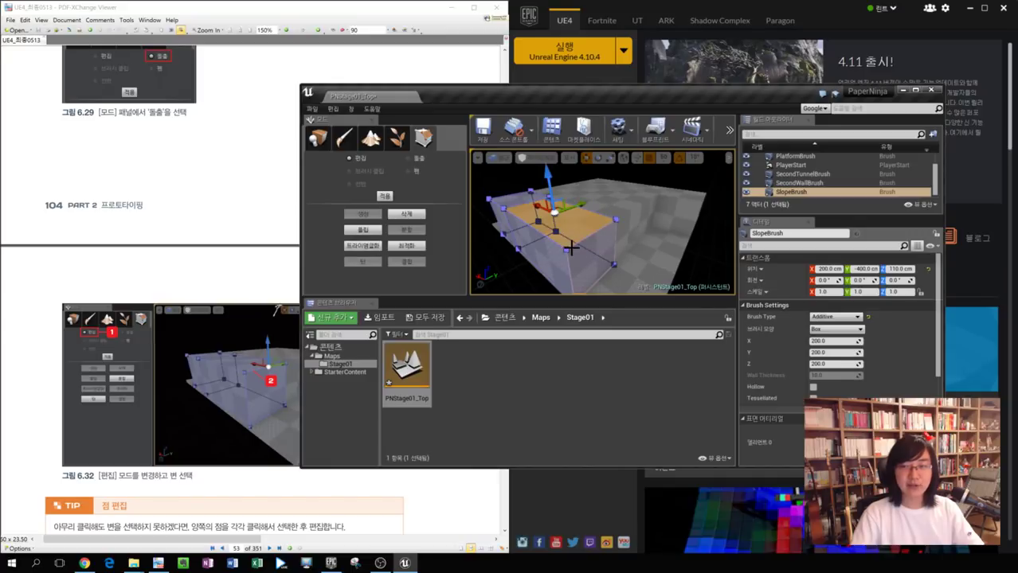
{"action": "left_click", "coordinate": [566, 254]}
{"action": "left_click", "coordinate": [547, 210]}
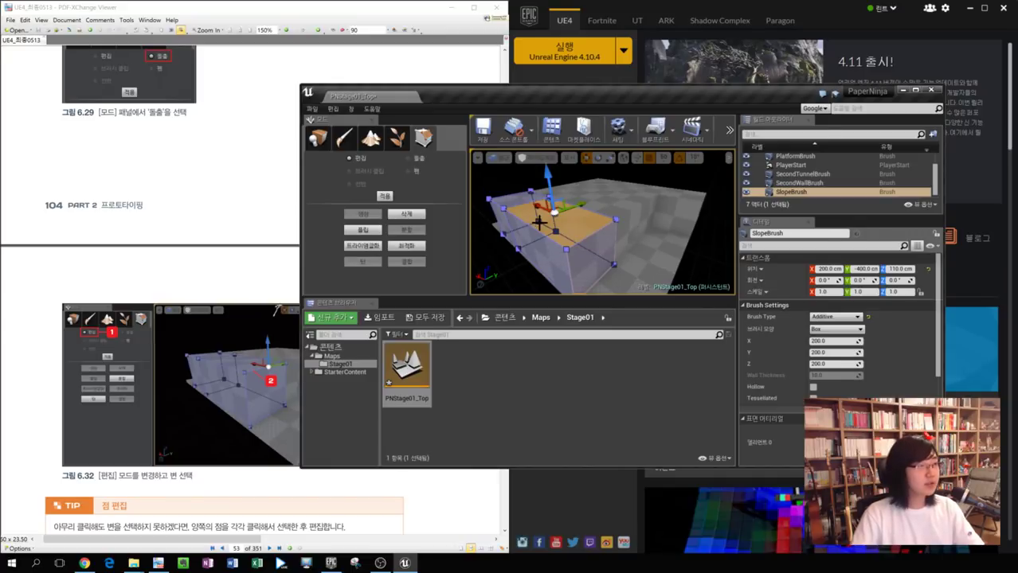
{"action": "double_click", "coordinate": [589, 97]}
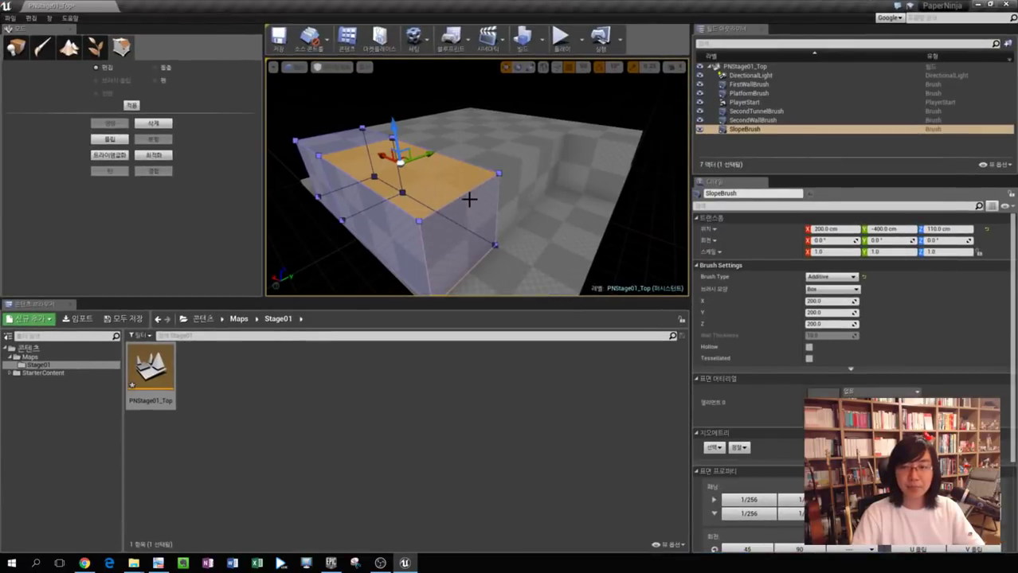
{"action": "left_click", "coordinate": [467, 195]}
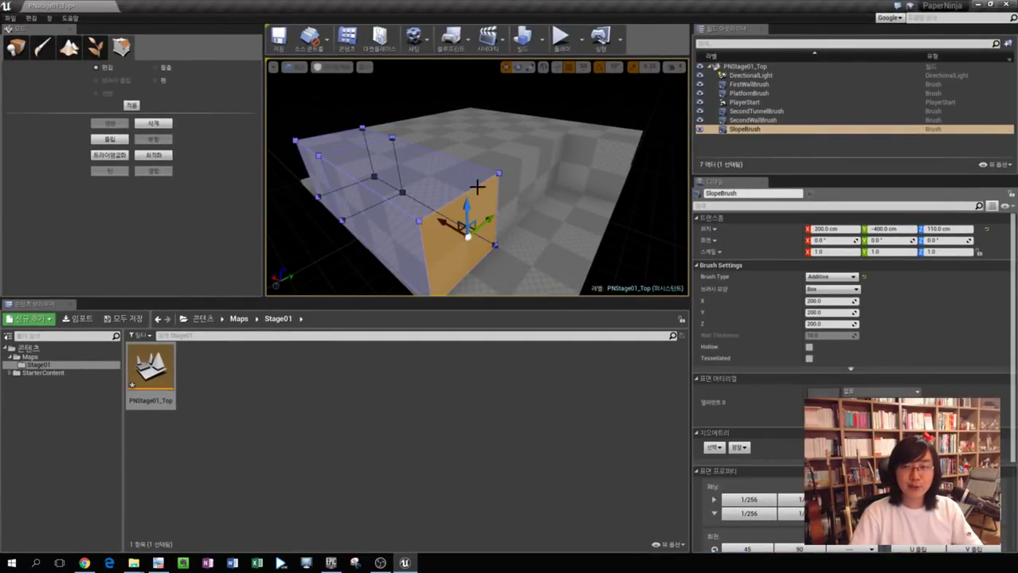
{"action": "left_click", "coordinate": [476, 186]}
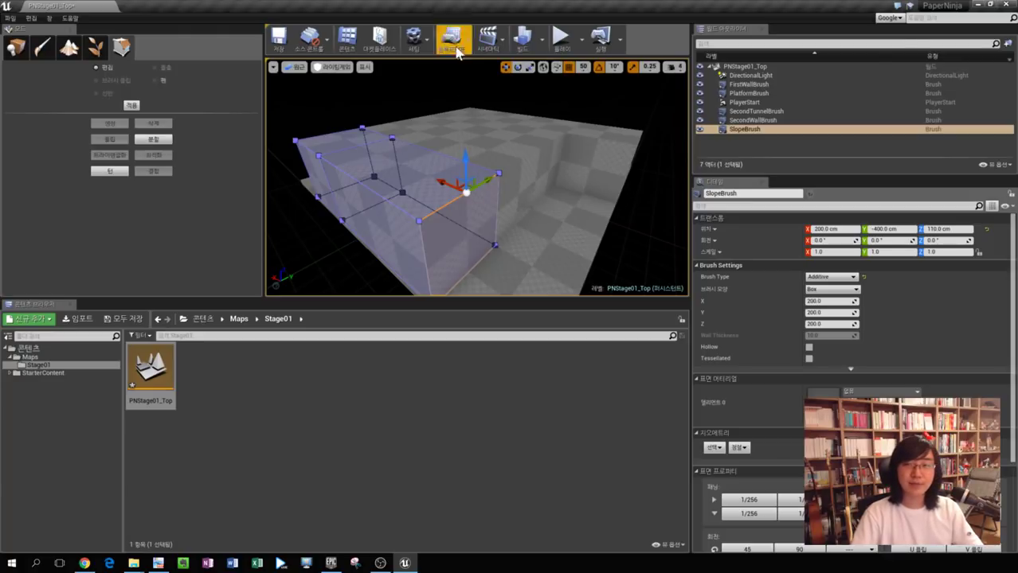
Reselect the top edge of SlopeBrush's extruded end and lower it along Z to the bottom edge, forming a slope.
{"action": "left_click_drag", "start_coordinate": [500, 11], "coordinate": [609, 62]}
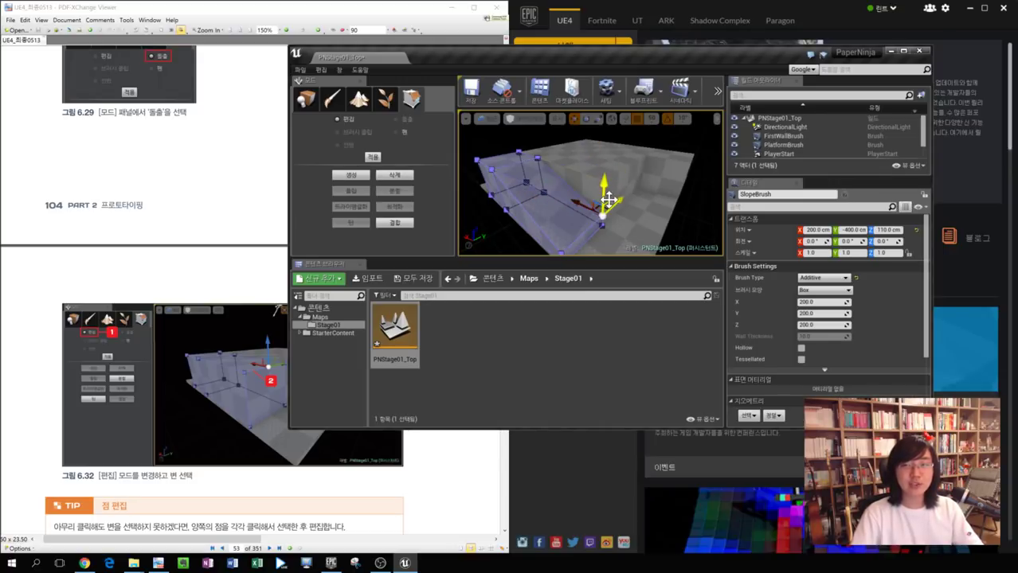
{"action": "left_click", "coordinate": [607, 199]}
{"action": "left_click", "coordinate": [593, 189]}
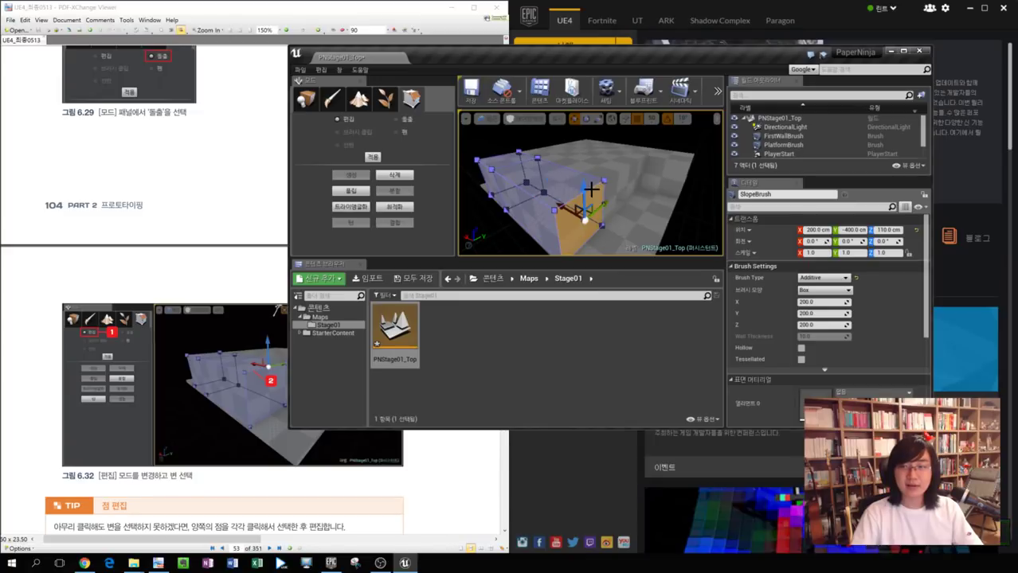
{"action": "left_click", "coordinate": [572, 199]}
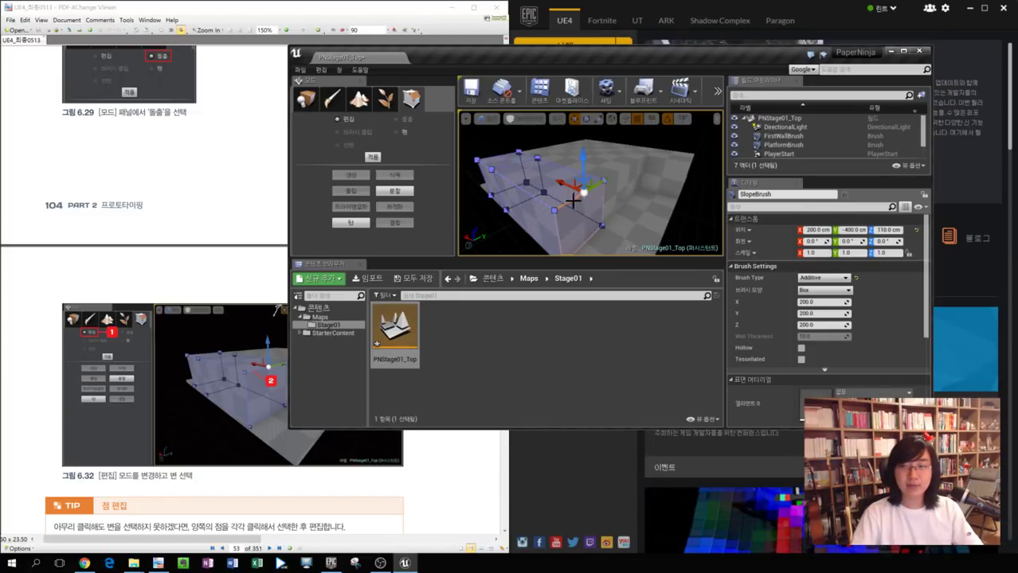
{"action": "left_click_drag", "start_coordinate": [572, 199], "coordinate": [576, 174], "text": "alt"}
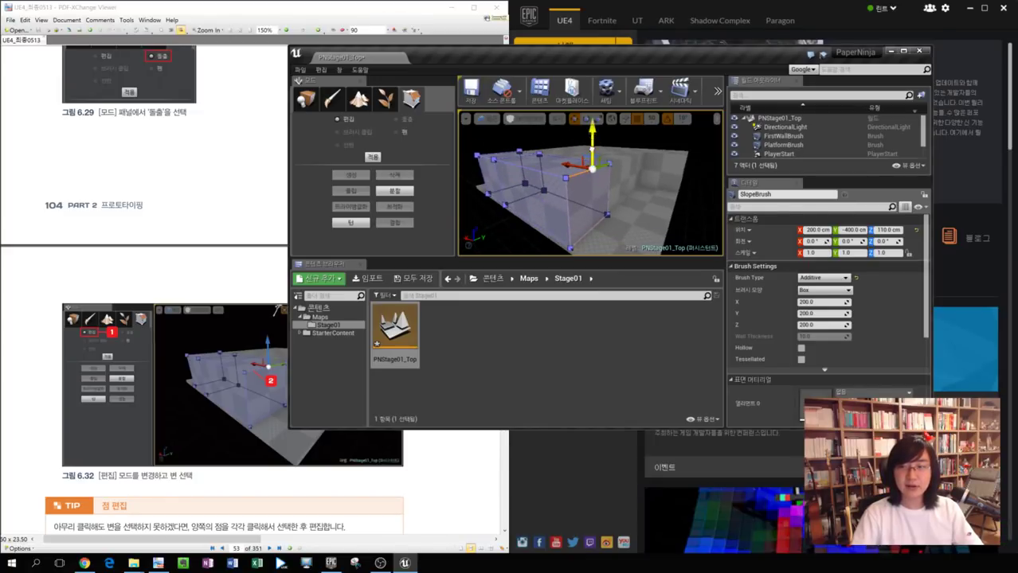
{"action": "left_click", "coordinate": [593, 213]}
{"action": "mouse_move", "coordinate": [567, 240]}
{"action": "left_mouse_down", "text": "alt"}
{"action": "mouse_move", "coordinate": [531, 235]}
{"action": "mouse_move", "coordinate": [671, 175]}
{"action": "mouse_move", "coordinate": [637, 213]}
{"action": "left_mouse_up", "text": "alt"}
Check the book's remaining slope steps, figures 6.33 to 6.35, the map saving reminder, and the play modes section.
{"action": "left_click", "coordinate": [90, 420]}
{"action": "scroll", "coordinate": [224, 485], "scroll_direction": "down", "scroll_amount": 5}
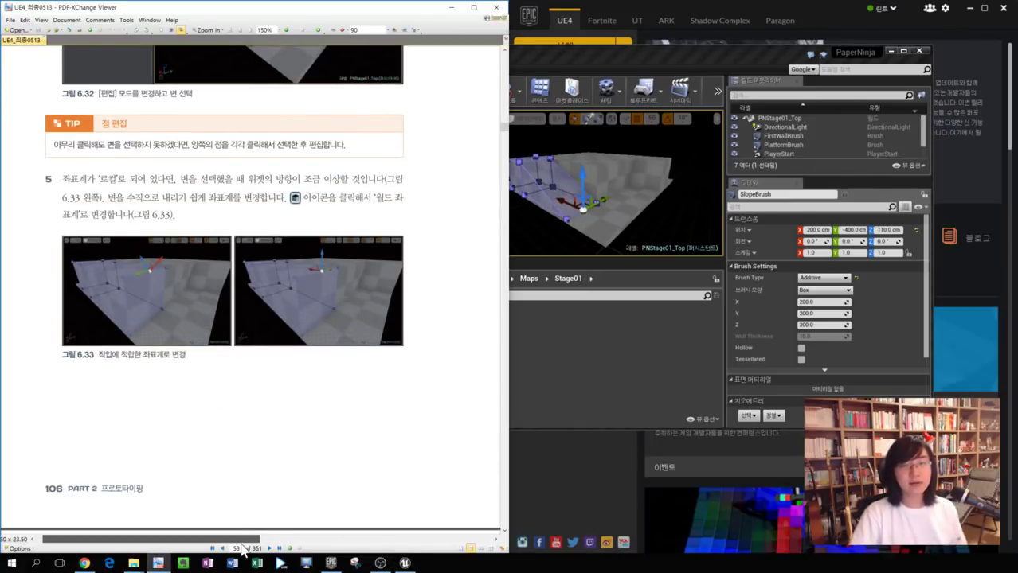
{"action": "left_click_drag", "start_coordinate": [242, 540], "coordinate": [472, 539]}
{"action": "scroll", "coordinate": [445, 448], "scroll_direction": "up", "scroll_amount": 2}
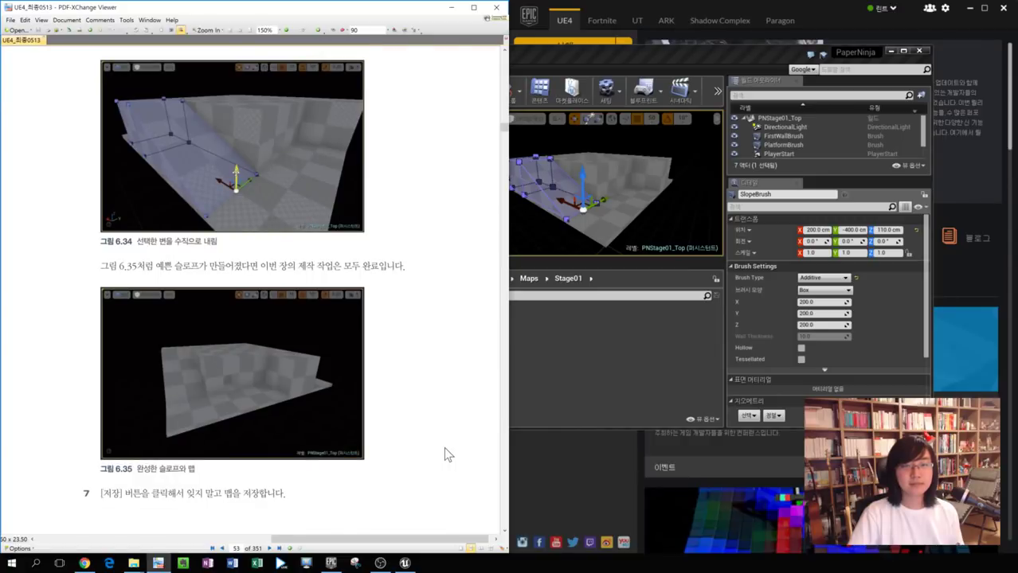
{"action": "scroll", "coordinate": [445, 454], "scroll_direction": "down", "scroll_amount": 5}
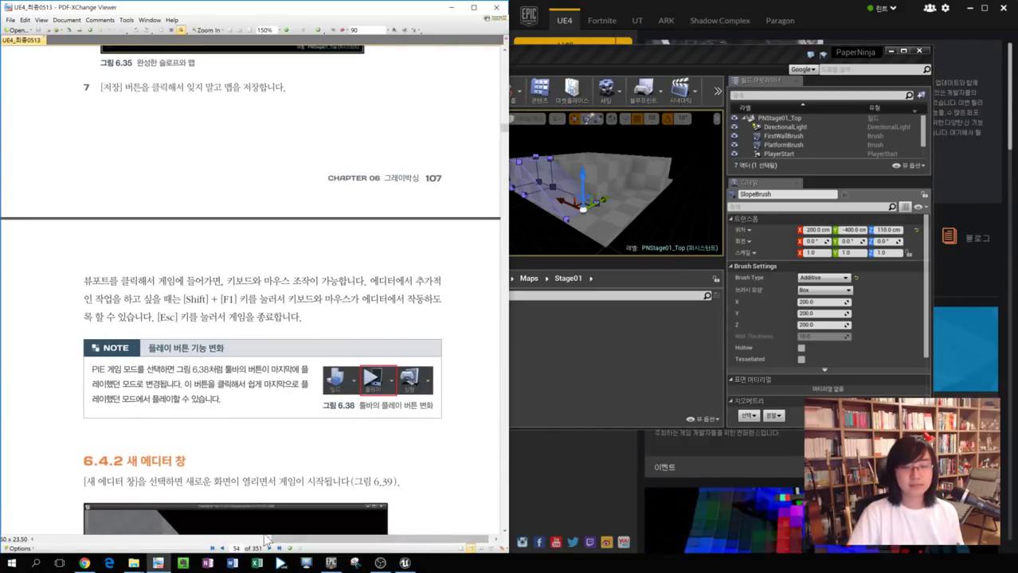
{"action": "left_click_drag", "start_coordinate": [282, 540], "coordinate": [9, 519]}
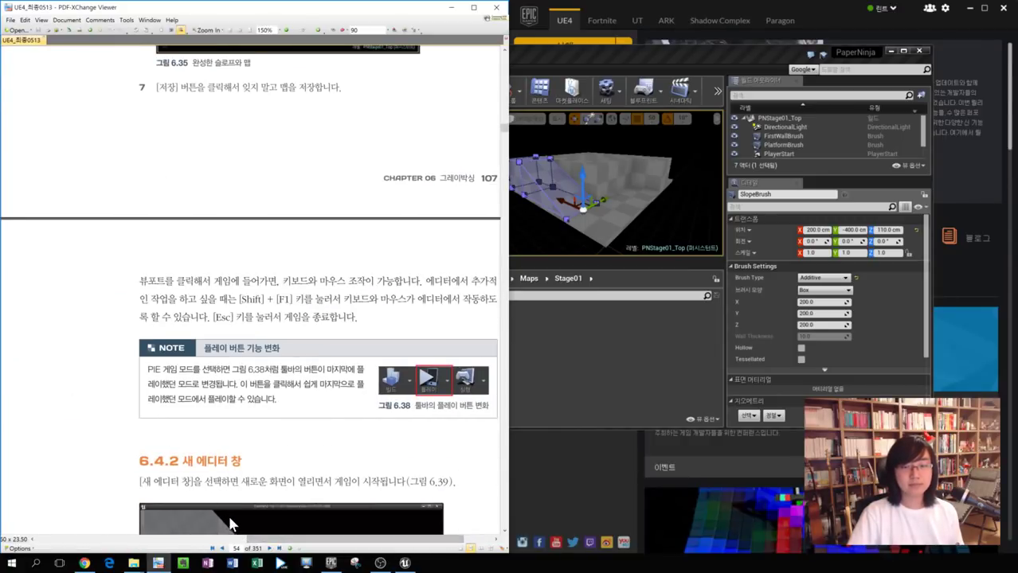
{"action": "scroll", "coordinate": [239, 509], "scroll_direction": "down", "scroll_amount": 6}
{"action": "scroll", "coordinate": [264, 495], "scroll_direction": "up", "scroll_amount": 3}
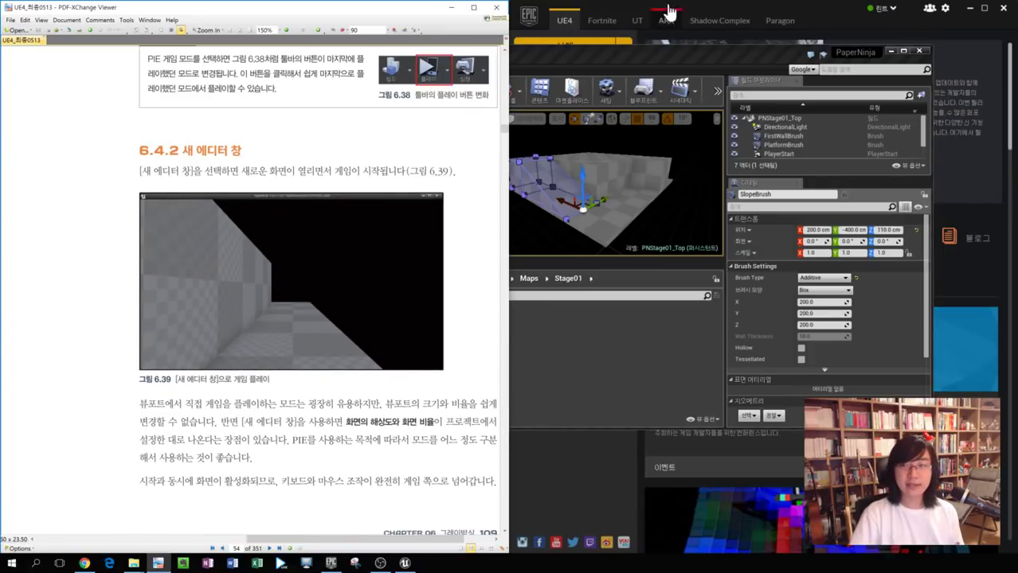
Return the editor to full screen, deselect SlopeBrush, and enlarge the viewport by shrinking the surrounding panels.
{"action": "left_click", "coordinate": [657, 55]}
{"action": "left_click_drag", "start_coordinate": [606, 59], "coordinate": [552, 116]}
{"action": "double_click", "coordinate": [552, 116]}
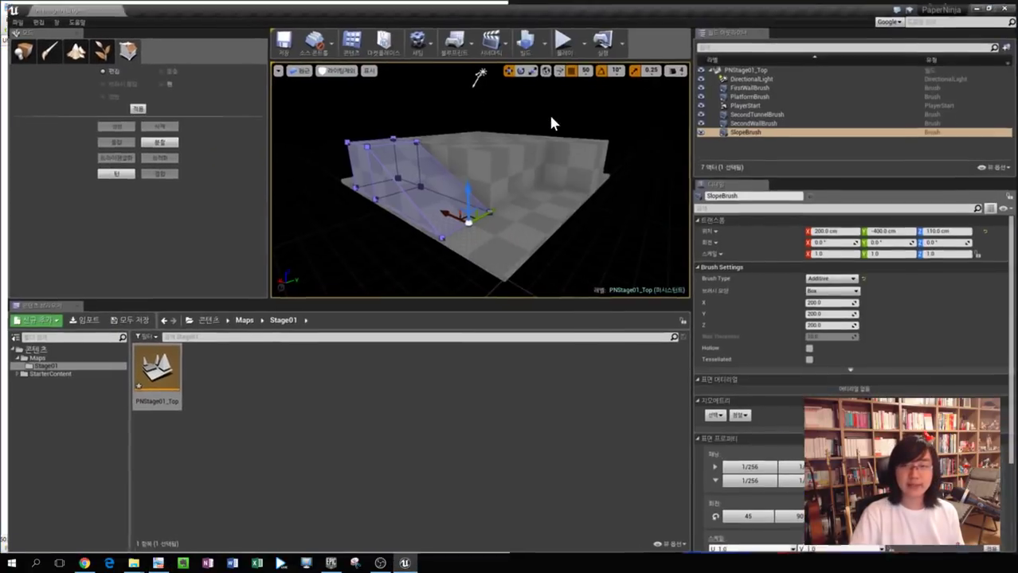
{"action": "left_click", "coordinate": [632, 188]}
{"action": "left_click_drag", "start_coordinate": [421, 299], "coordinate": [423, 440]}
{"action": "left_click_drag", "start_coordinate": [263, 311], "coordinate": [119, 314]}
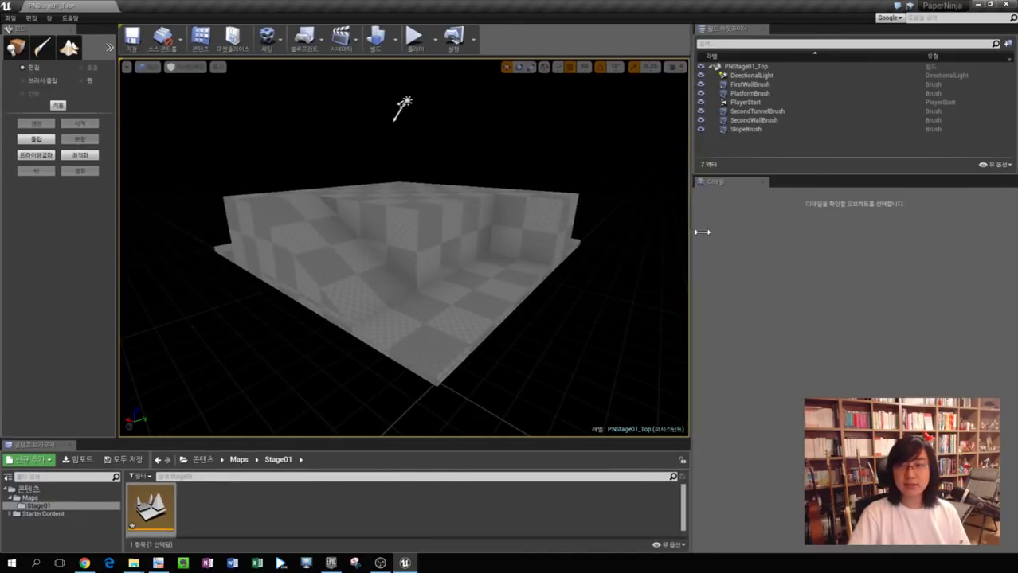
{"action": "left_click_drag", "start_coordinate": [702, 232], "coordinate": [749, 232]}
Play-test the stage, stop the game, view the finished slope, and give the Content Browser more height.
{"action": "left_click", "coordinate": [422, 36]}
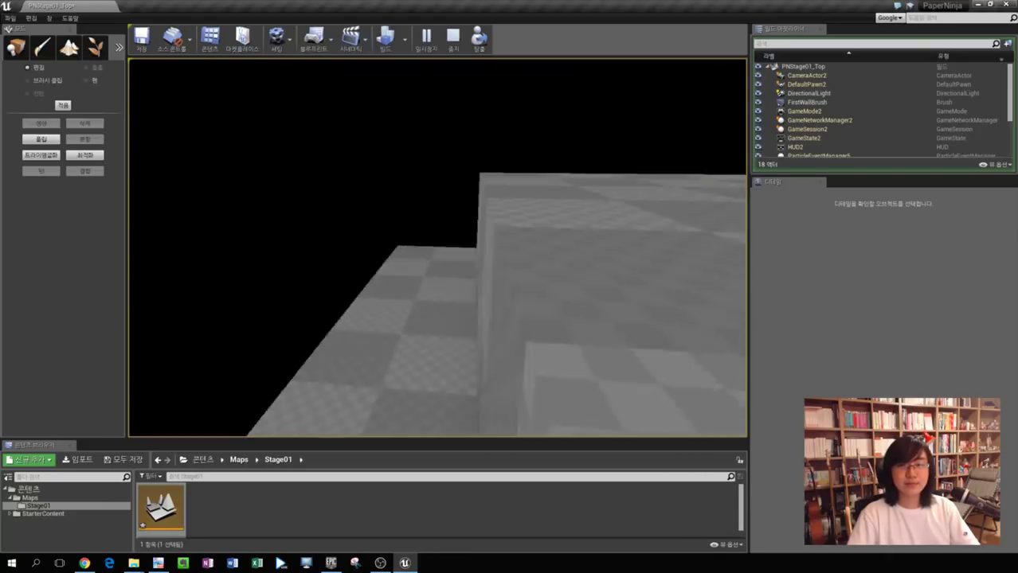
{"action": "key", "text": "Escape"}
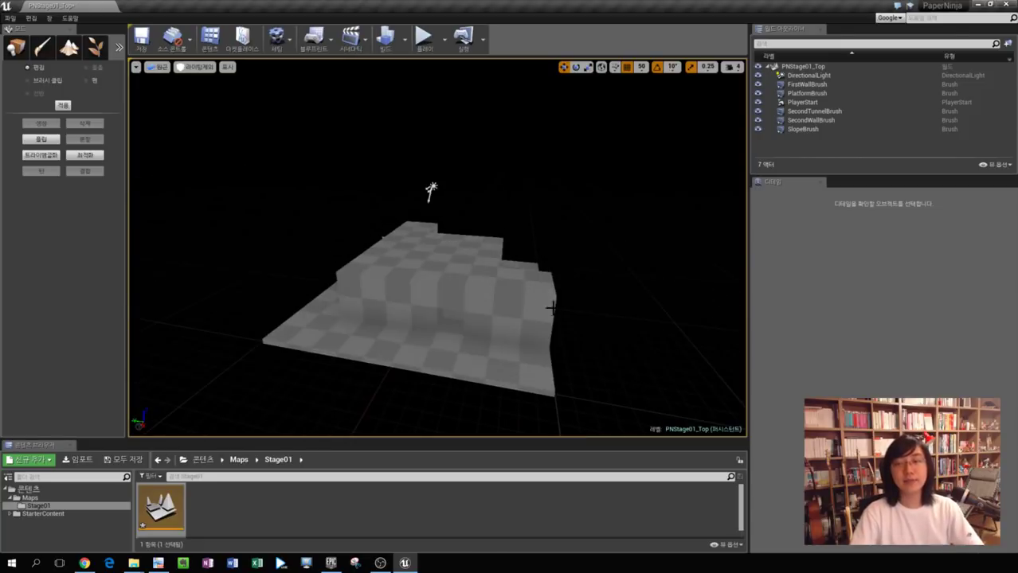
{"action": "mouse_move", "coordinate": [357, 375]}
{"action": "left_mouse_down", "text": "alt"}
{"action": "mouse_move", "coordinate": [430, 350]}
{"action": "mouse_move", "coordinate": [637, 347]}
{"action": "mouse_move", "coordinate": [281, 390]}
{"action": "left_mouse_up", "text": "alt"}
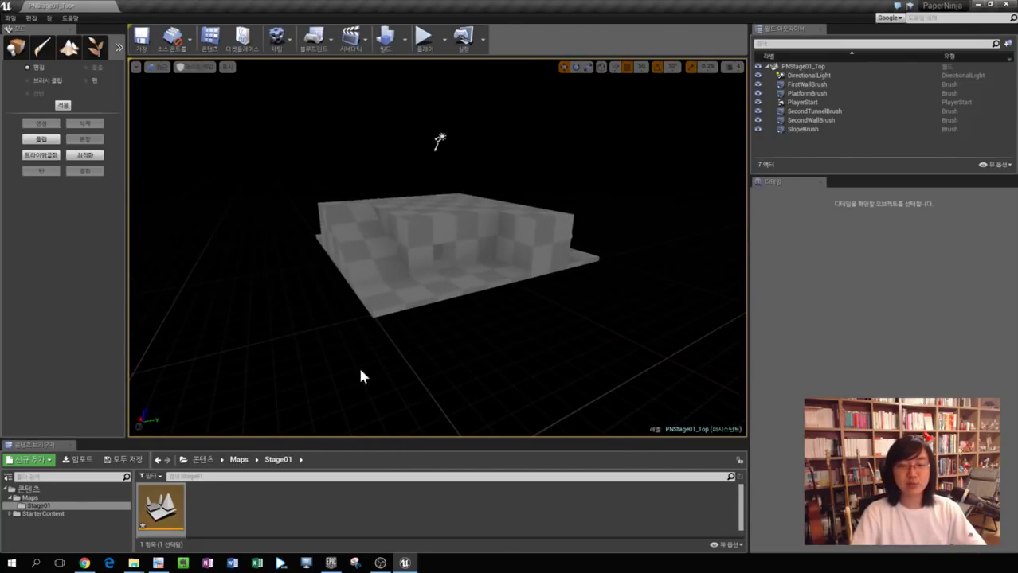
{"action": "left_click_drag", "start_coordinate": [363, 437], "coordinate": [375, 399]}
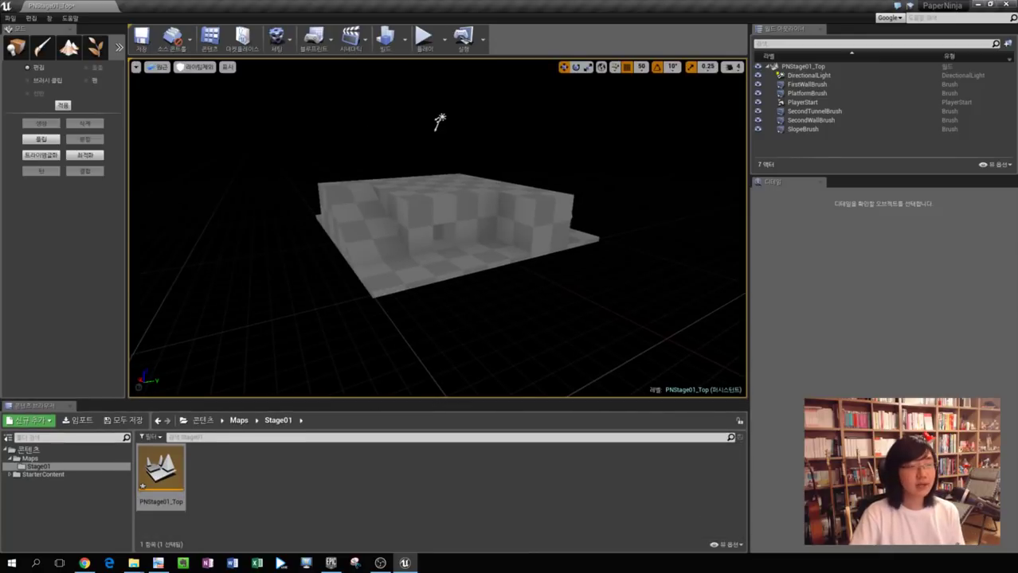